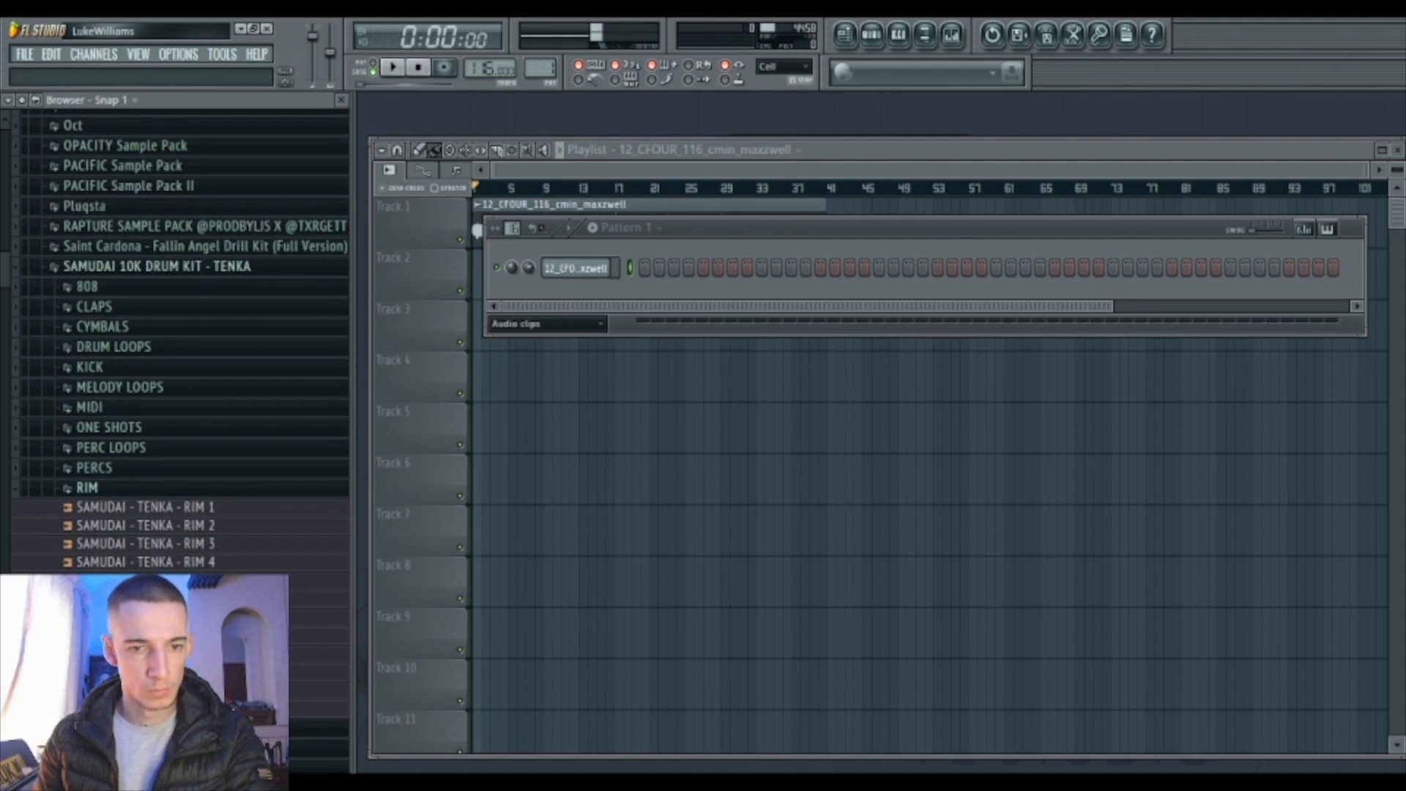
Load the SAMUDAI - TENKA - RIM 8 sample into the step sequencer as a new channel and start song playback.
{"action": "left_click_drag", "start_coordinate": [147, 635], "coordinate": [551, 301]}
{"action": "key", "text": "space"}
{"action": "left_click", "coordinate": [909, 397]}
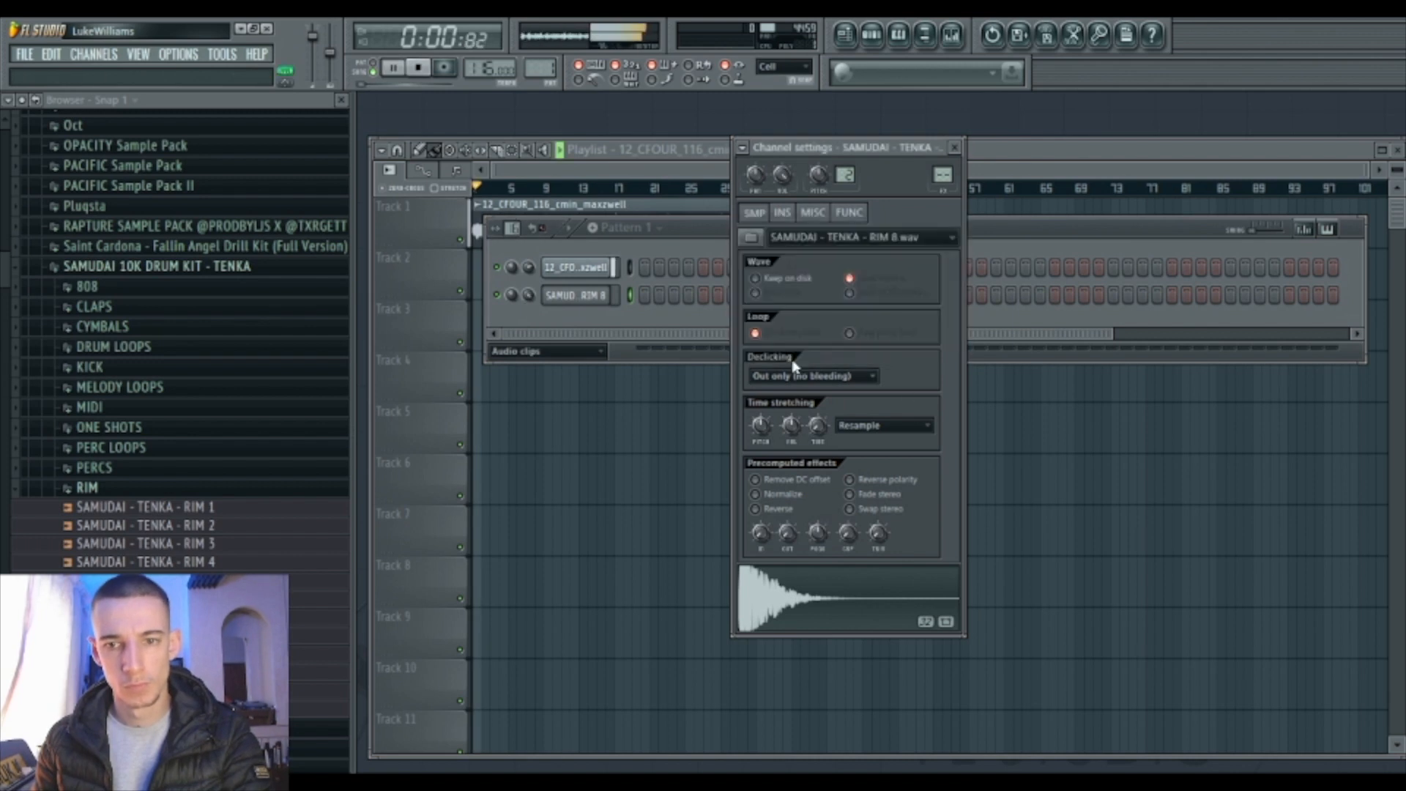
Place rim hits every 16 steps from step 9 in Pattern 1, and paint the pattern along Track 2 for the melody clip's length.
{"action": "left_click", "coordinate": [546, 242]}
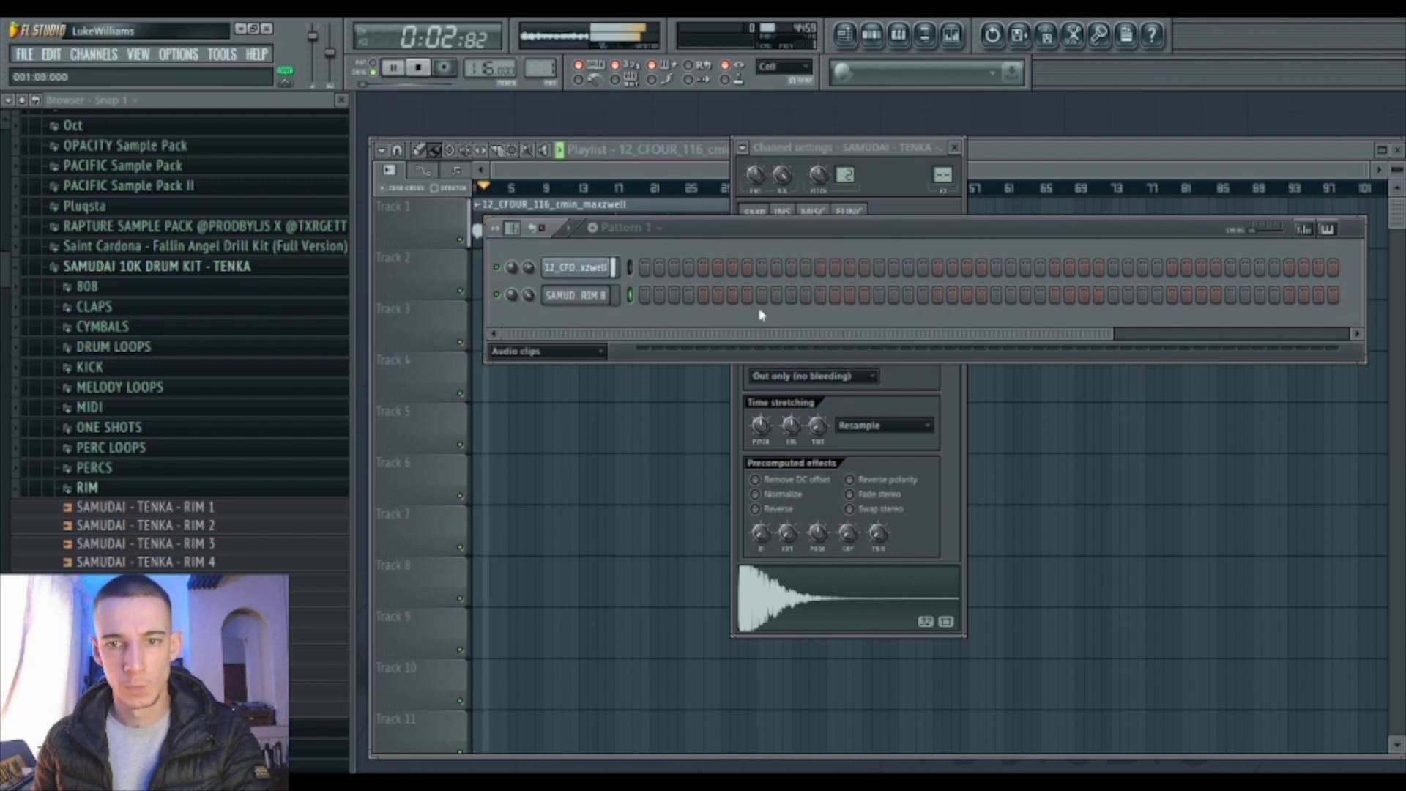
{"action": "left_click", "coordinate": [1012, 296]}
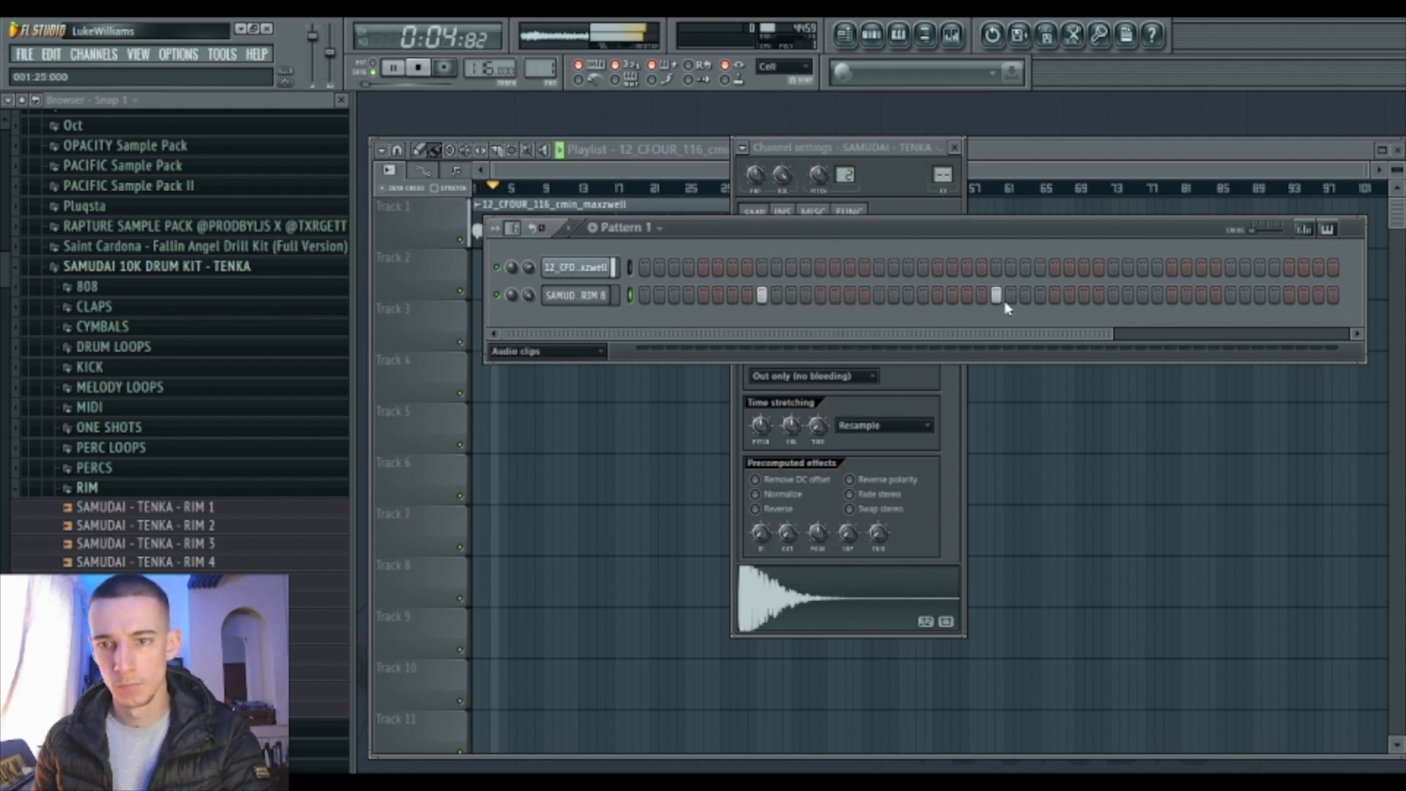
{"action": "left_click", "coordinate": [714, 163]}
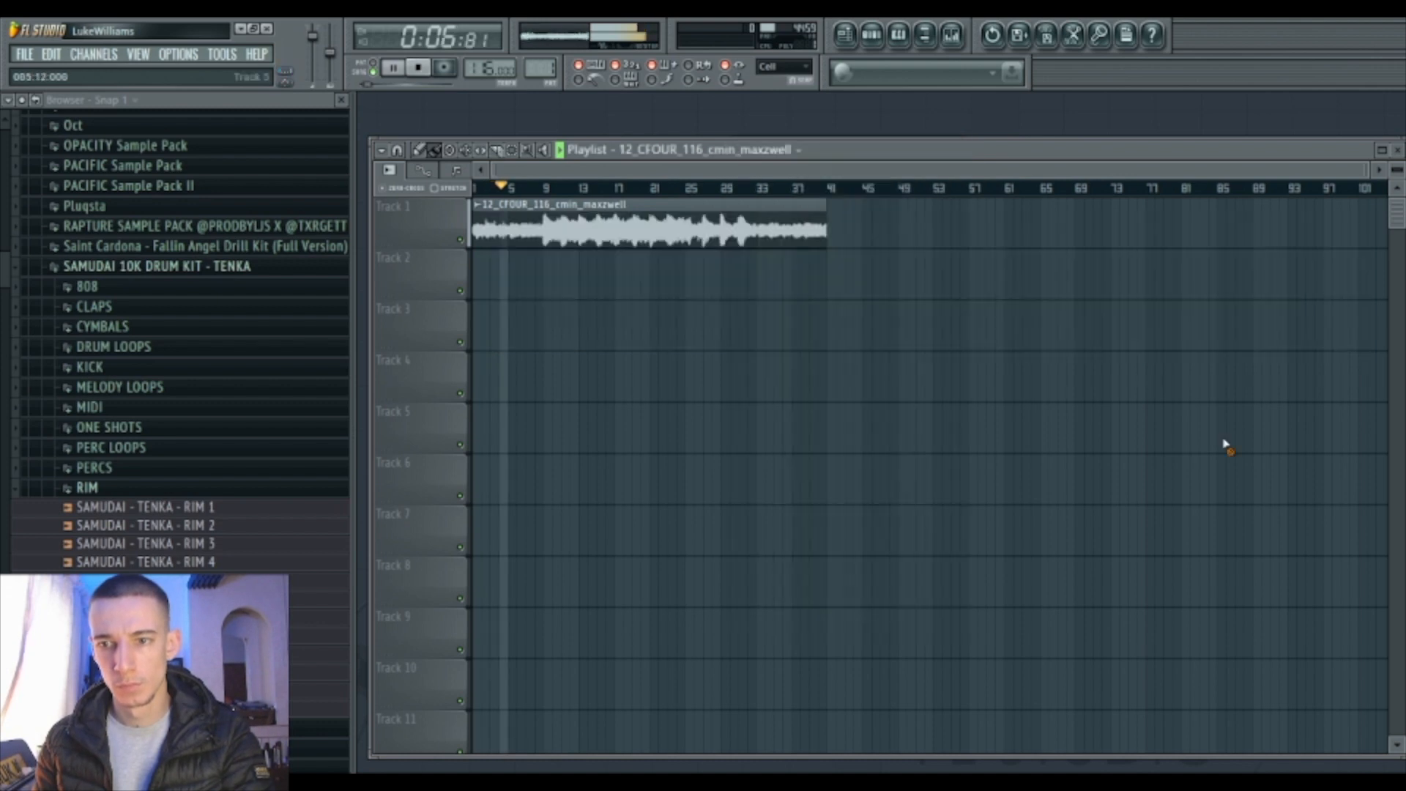
{"action": "left_click_drag", "start_coordinate": [490, 279], "coordinate": [853, 344]}
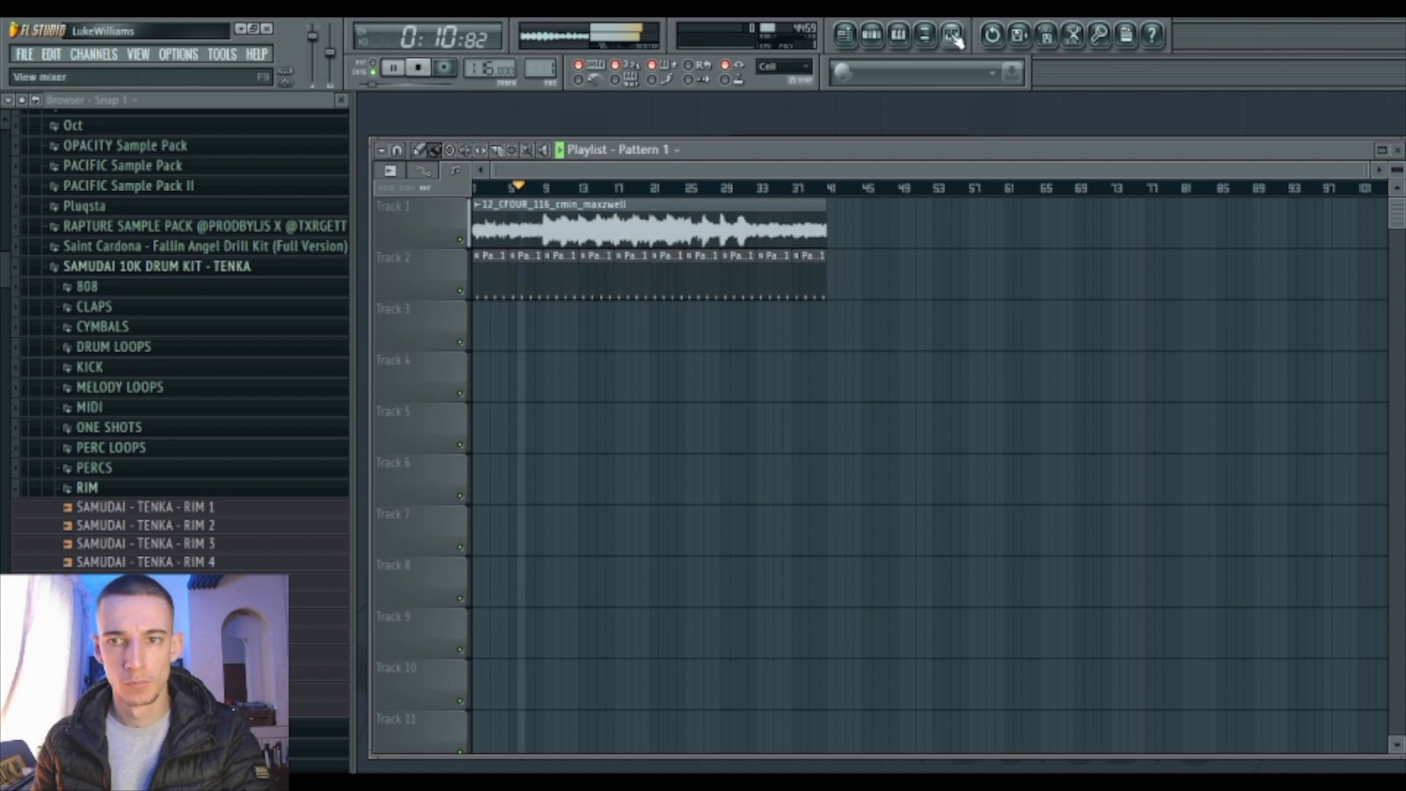
Route the rim channel to mixer insert 9 and lower the melody loop's mixer level to 57% (-10.7 dB).
{"action": "left_click", "coordinate": [925, 35]}
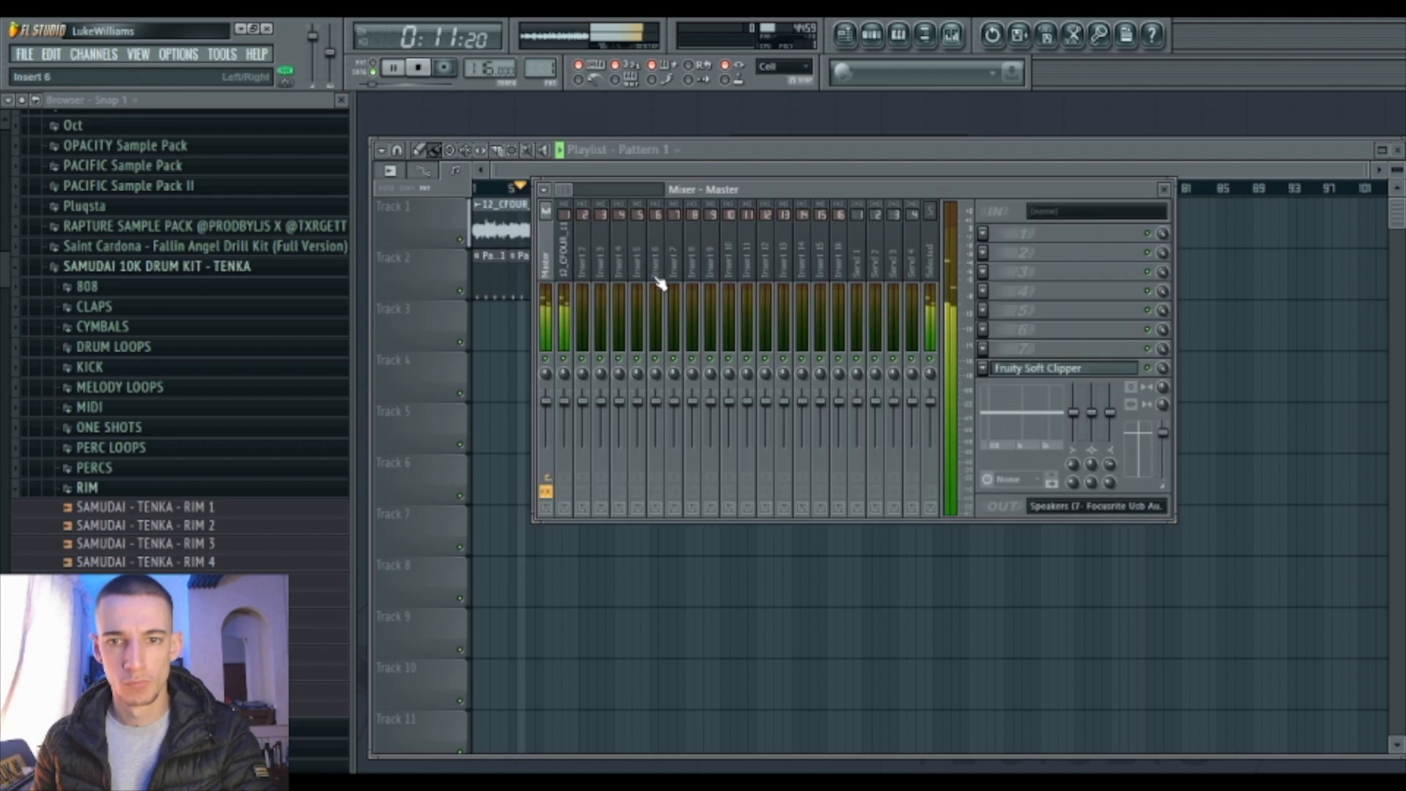
{"action": "left_click", "coordinate": [566, 410]}
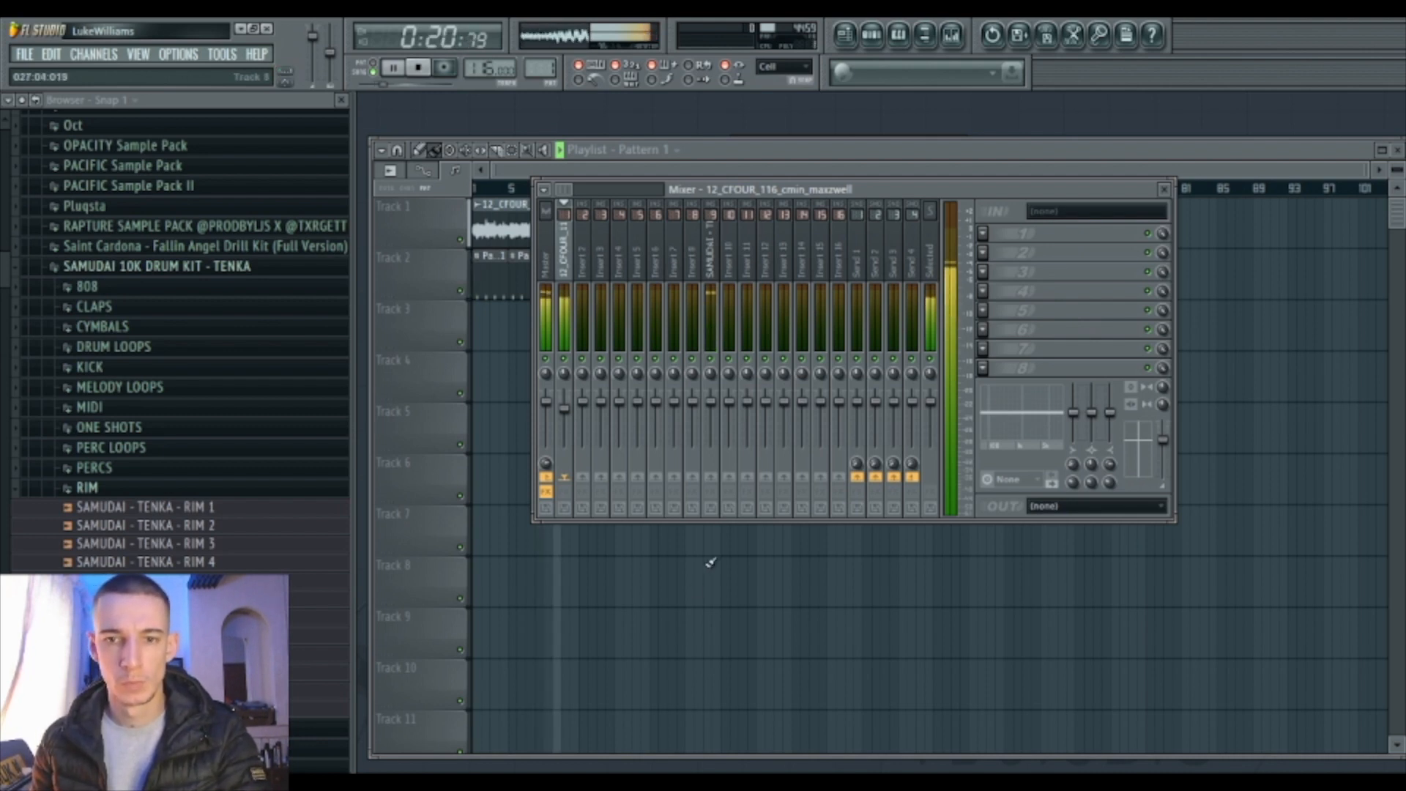
{"action": "left_click_drag", "start_coordinate": [564, 406], "coordinate": [564, 420]}
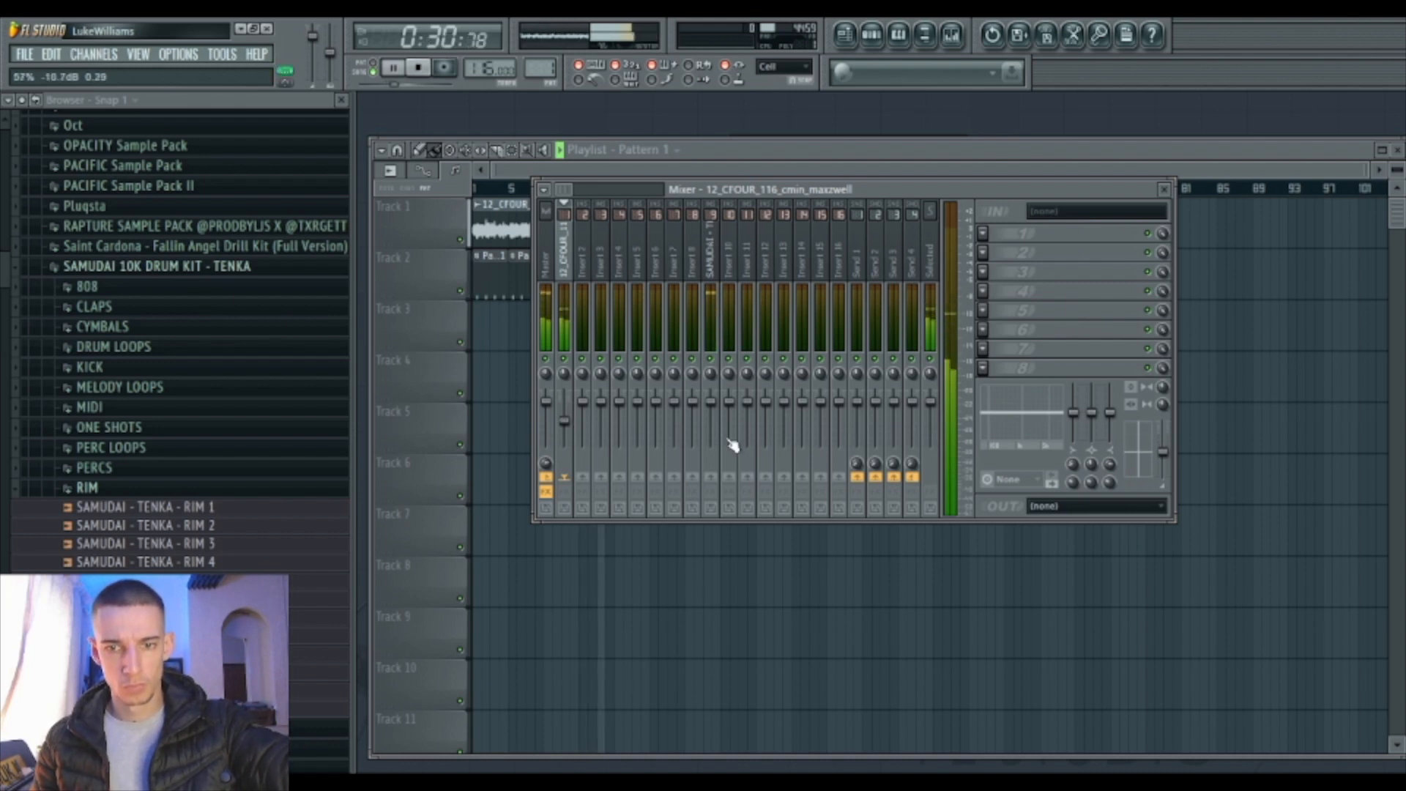
Return to the step sequencer, stop playback and open the Hi Hats folder of the Stardustszn - Official Drumkit.
{"action": "key", "text": "F9"}
{"action": "key", "text": "F6"}
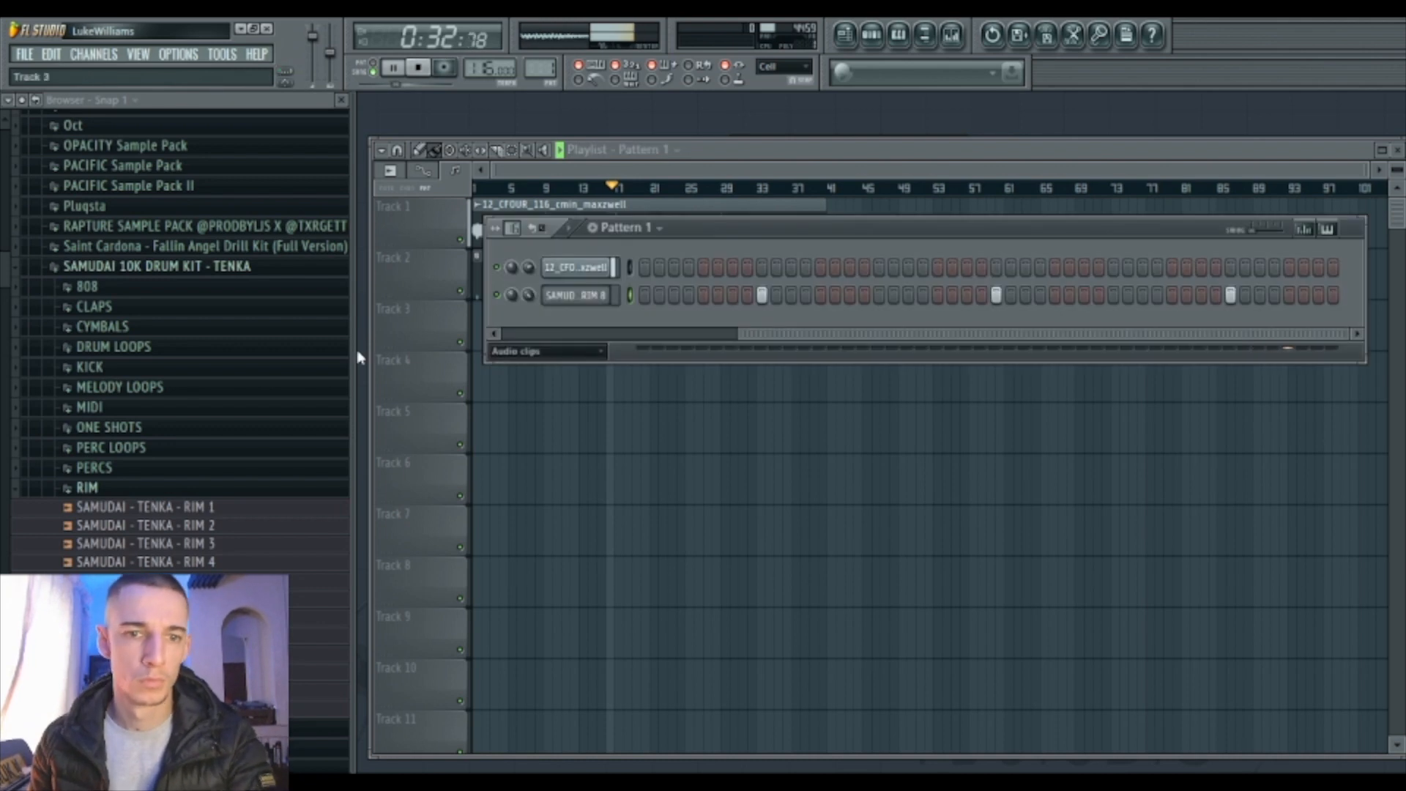
{"action": "left_click", "coordinate": [91, 488]}
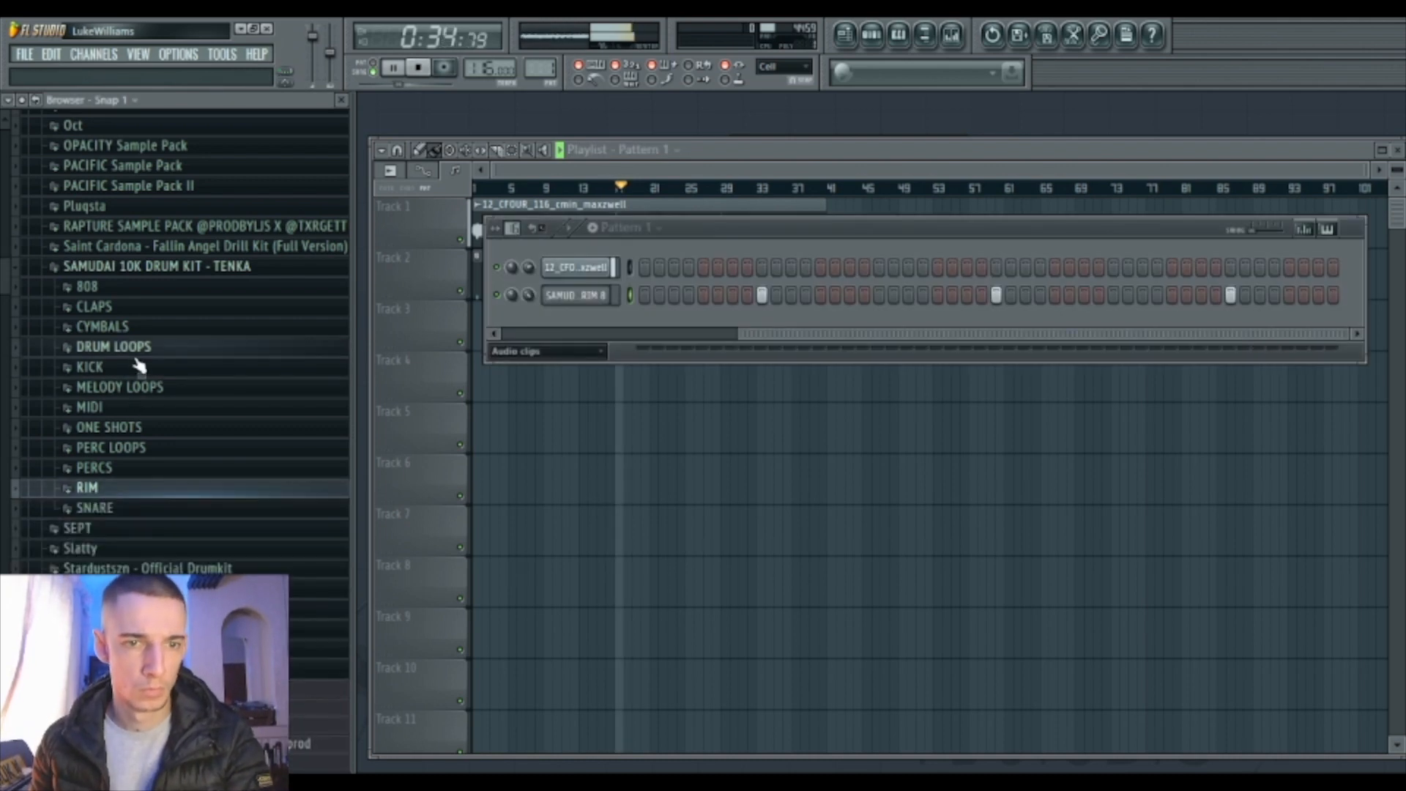
{"action": "left_click", "coordinate": [139, 266]}
{"action": "left_click", "coordinate": [136, 327]}
{"action": "key", "text": "space"}
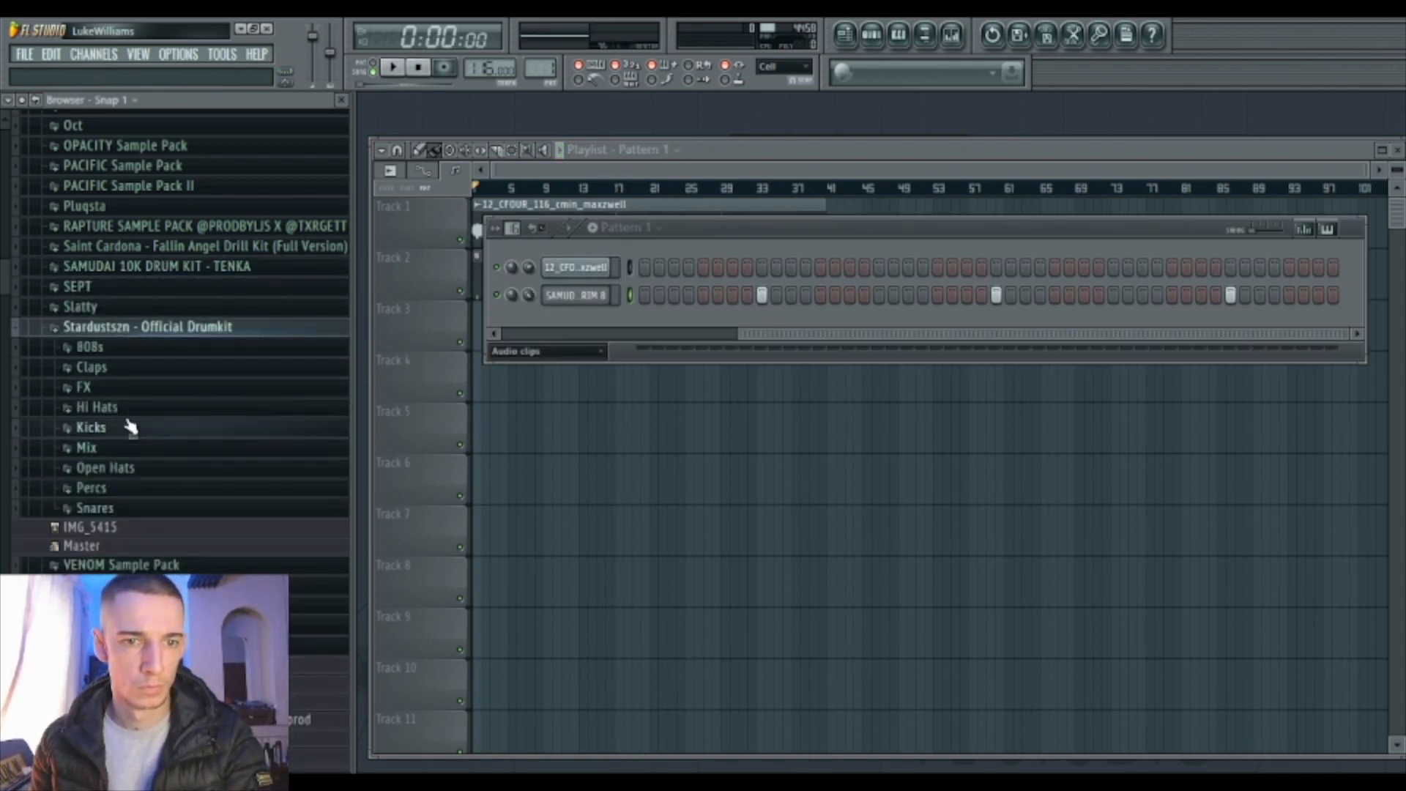
{"action": "left_click", "coordinate": [97, 407]}
Audition the kit's hi-hat samples and load Hi Hat [Wave] as a new channel.
{"action": "left_click", "coordinate": [117, 426]}
{"action": "left_click", "coordinate": [110, 463]}
{"action": "left_click", "coordinate": [125, 481]}
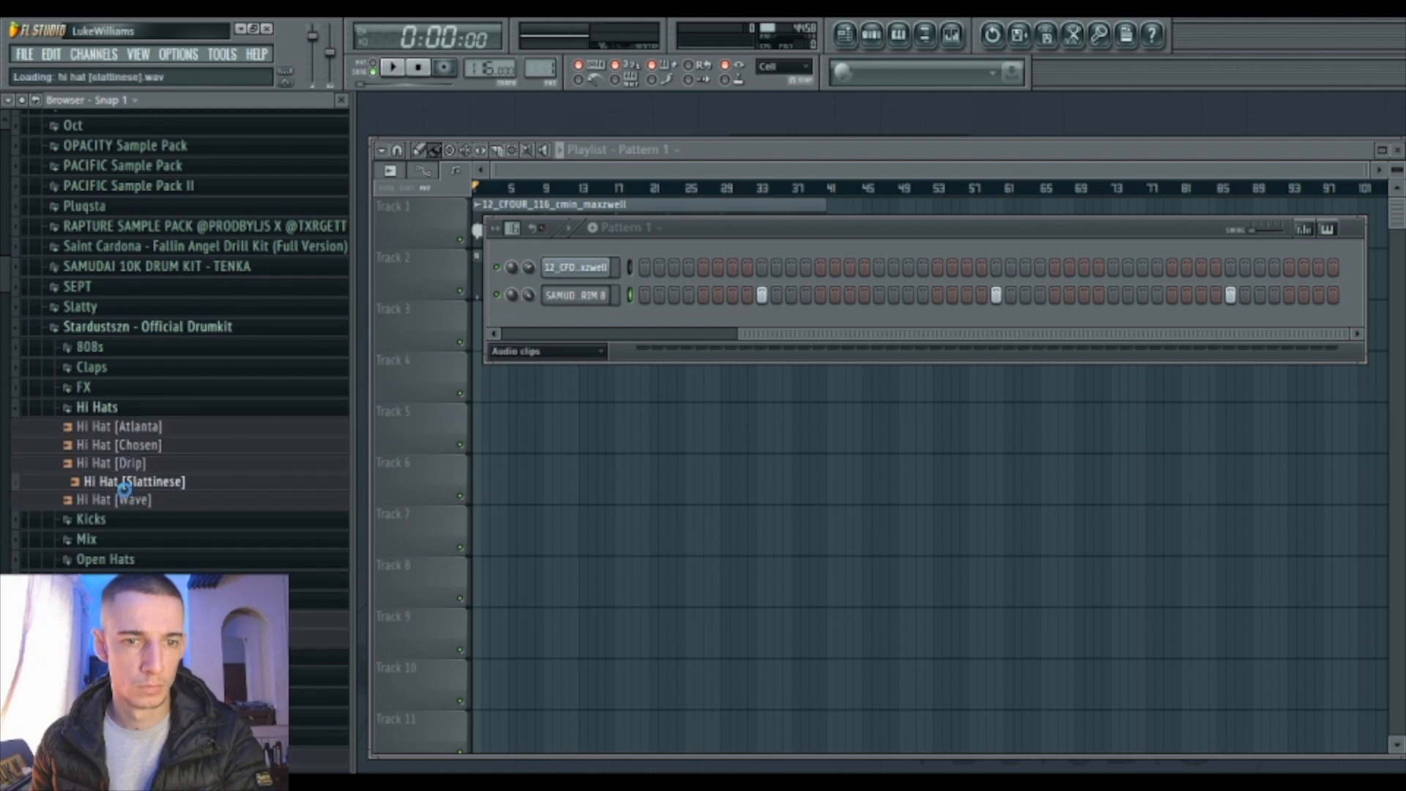
{"action": "left_click", "coordinate": [121, 499]}
{"action": "left_click", "coordinate": [121, 463]}
{"action": "left_click", "coordinate": [126, 495]}
{"action": "left_click", "coordinate": [129, 468]}
{"action": "left_click", "coordinate": [131, 501]}
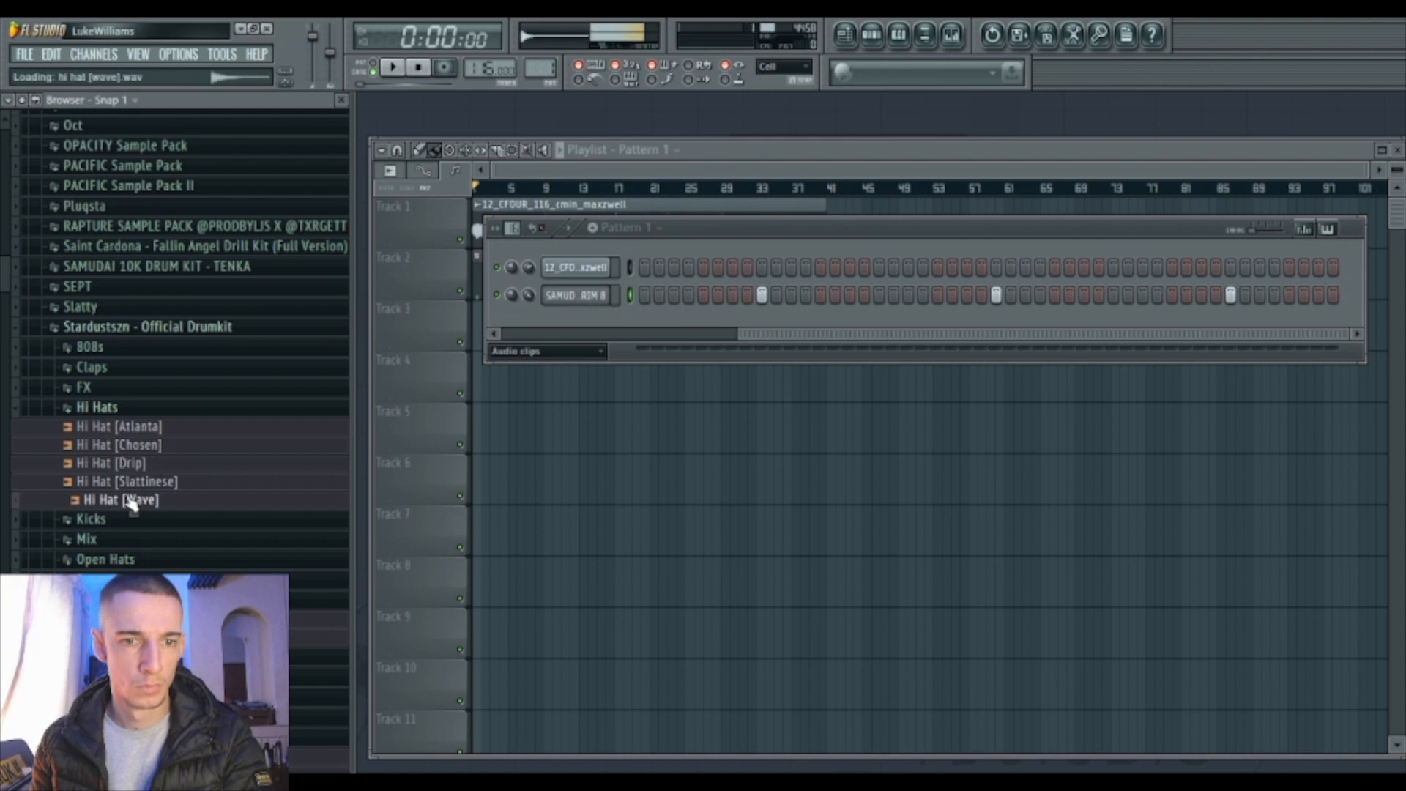
{"action": "left_click_drag", "start_coordinate": [132, 504], "coordinate": [524, 326]}
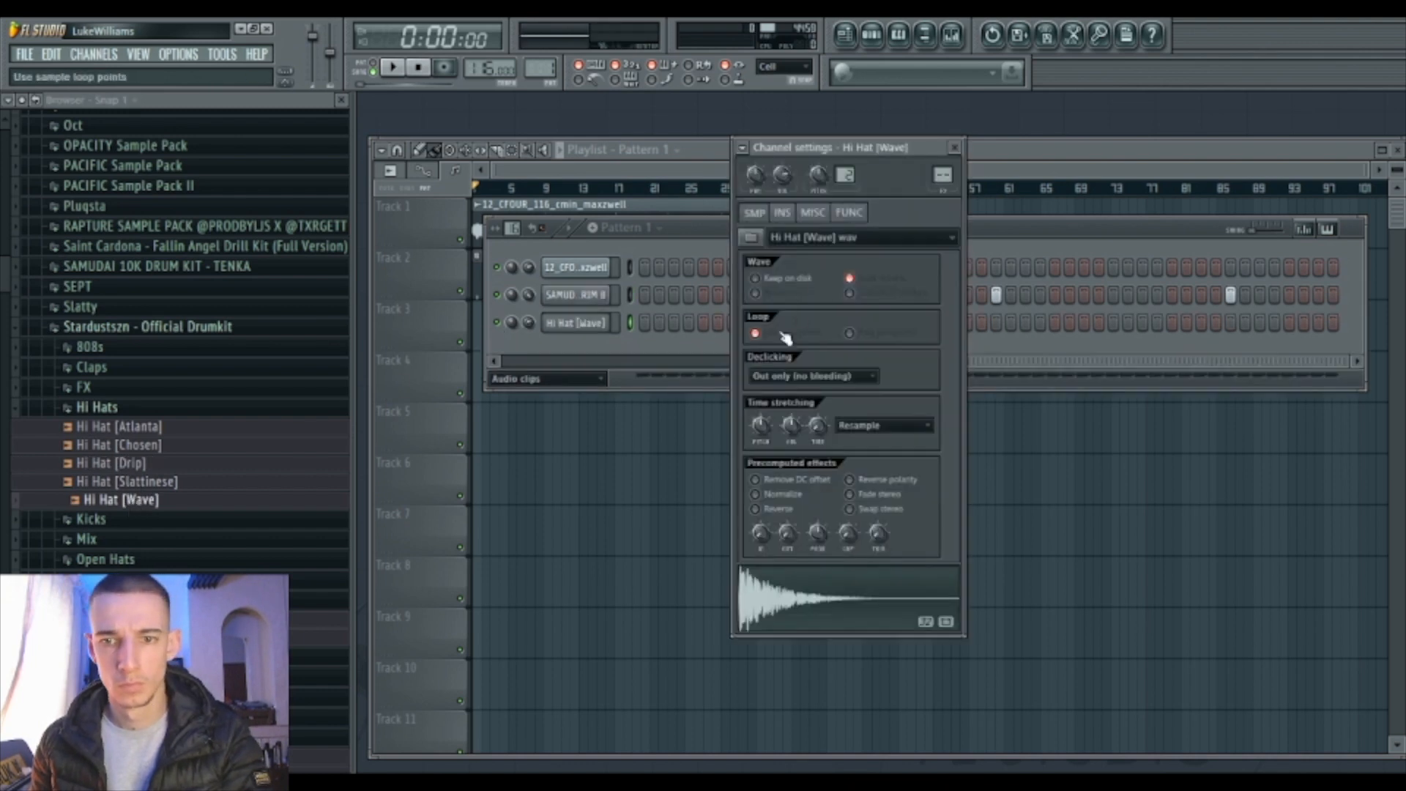
Open the piano roll for Hi Hat [Wave] and fill the pattern with evenly spaced C5 notes.
{"action": "left_click", "coordinate": [811, 214]}
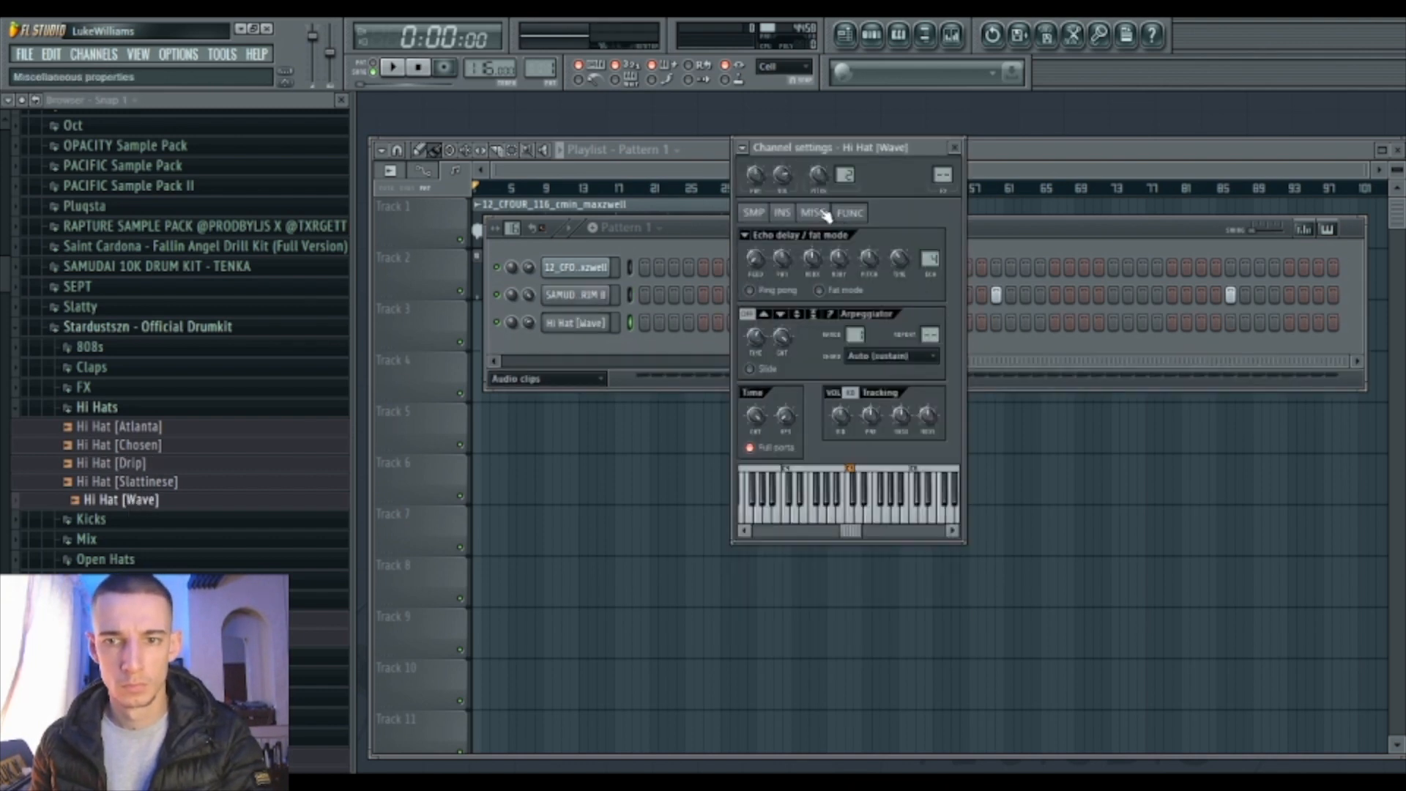
{"action": "left_click", "coordinate": [539, 364]}
{"action": "key", "text": "F7"}
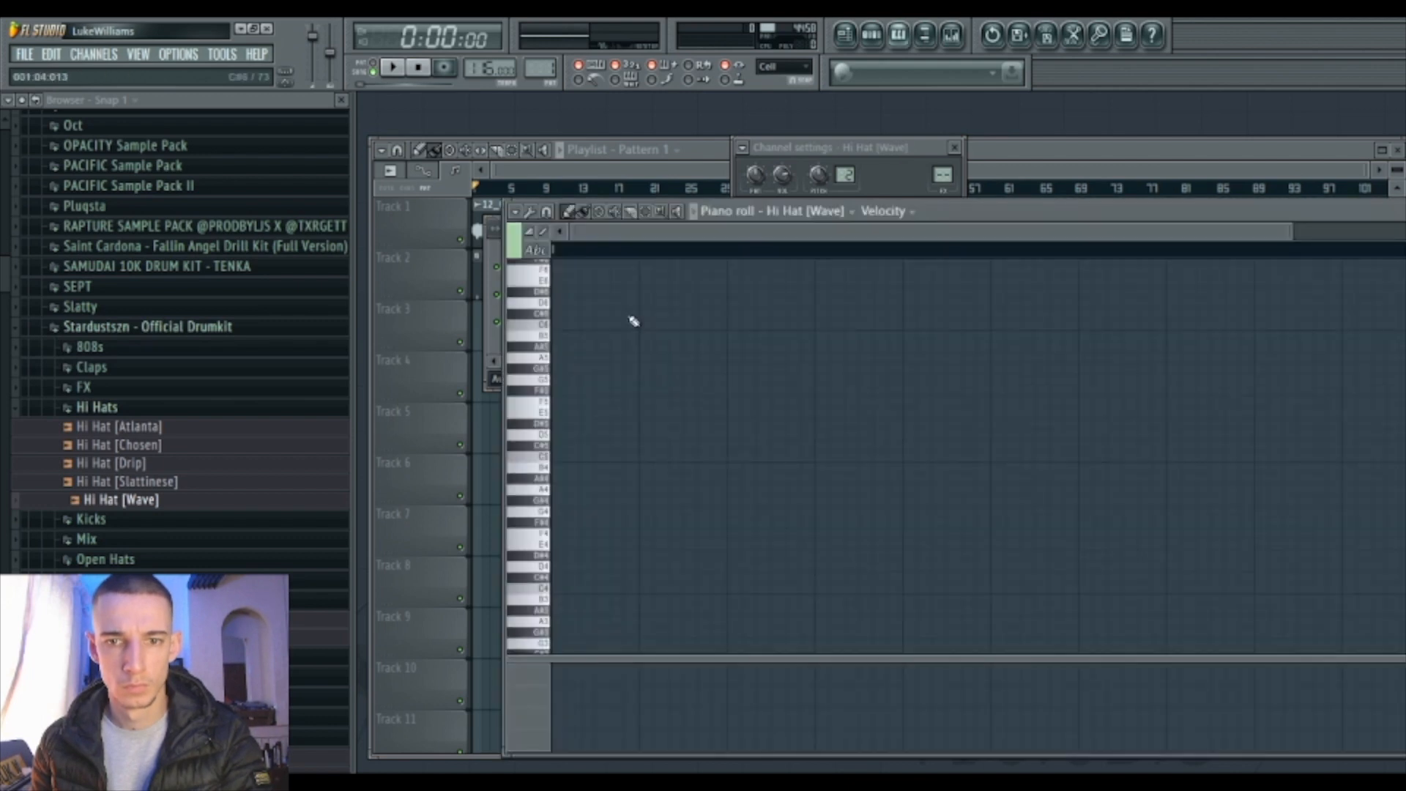
{"action": "left_click", "coordinate": [561, 456]}
{"action": "left_click", "coordinate": [591, 457]}
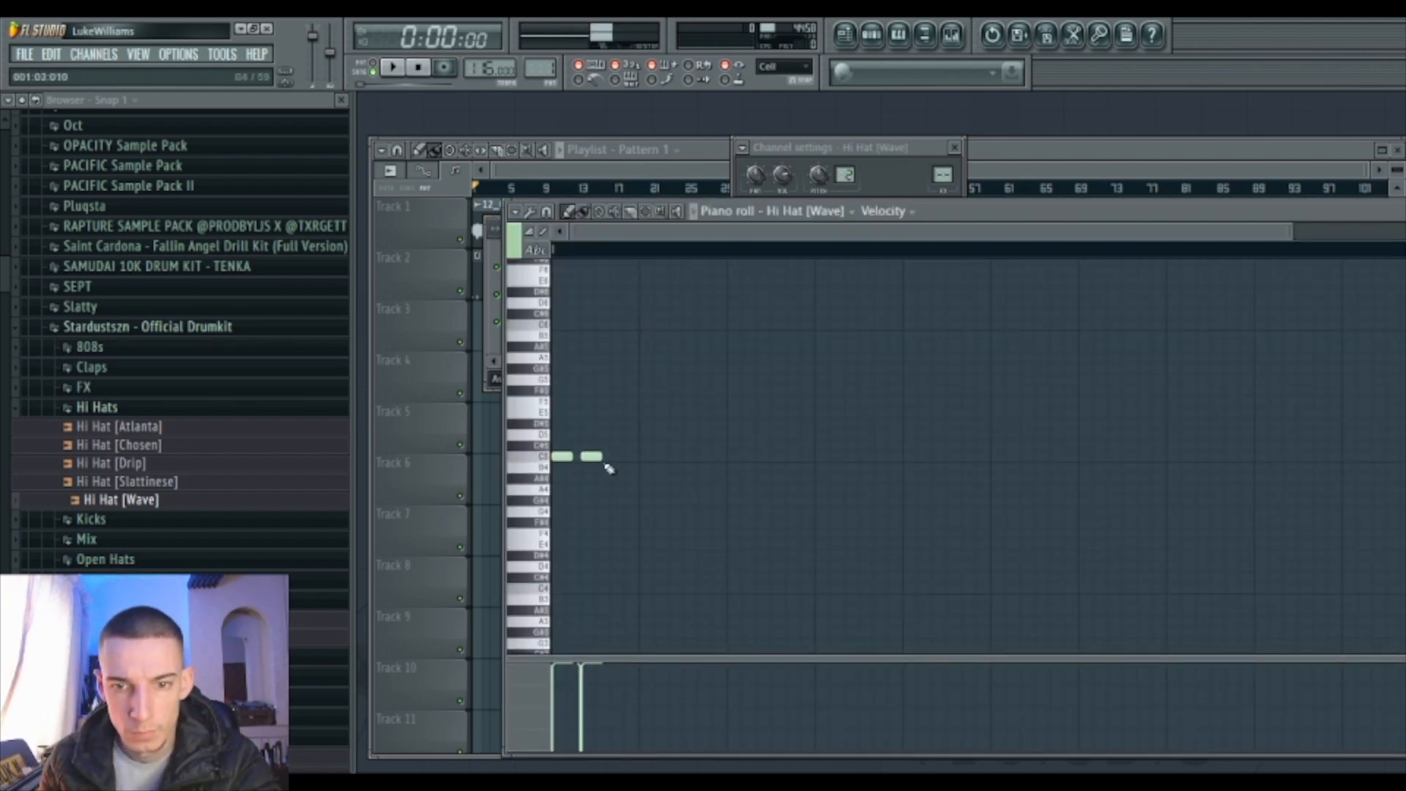
{"action": "left_click", "coordinate": [620, 456]}
{"action": "mouse_move", "coordinate": [638, 459]}
{"action": "left_mouse_down"}
{"action": "mouse_move", "coordinate": [555, 446]}
{"action": "mouse_move", "coordinate": [693, 468]}
{"action": "mouse_move", "coordinate": [648, 453]}
{"action": "left_mouse_up"}
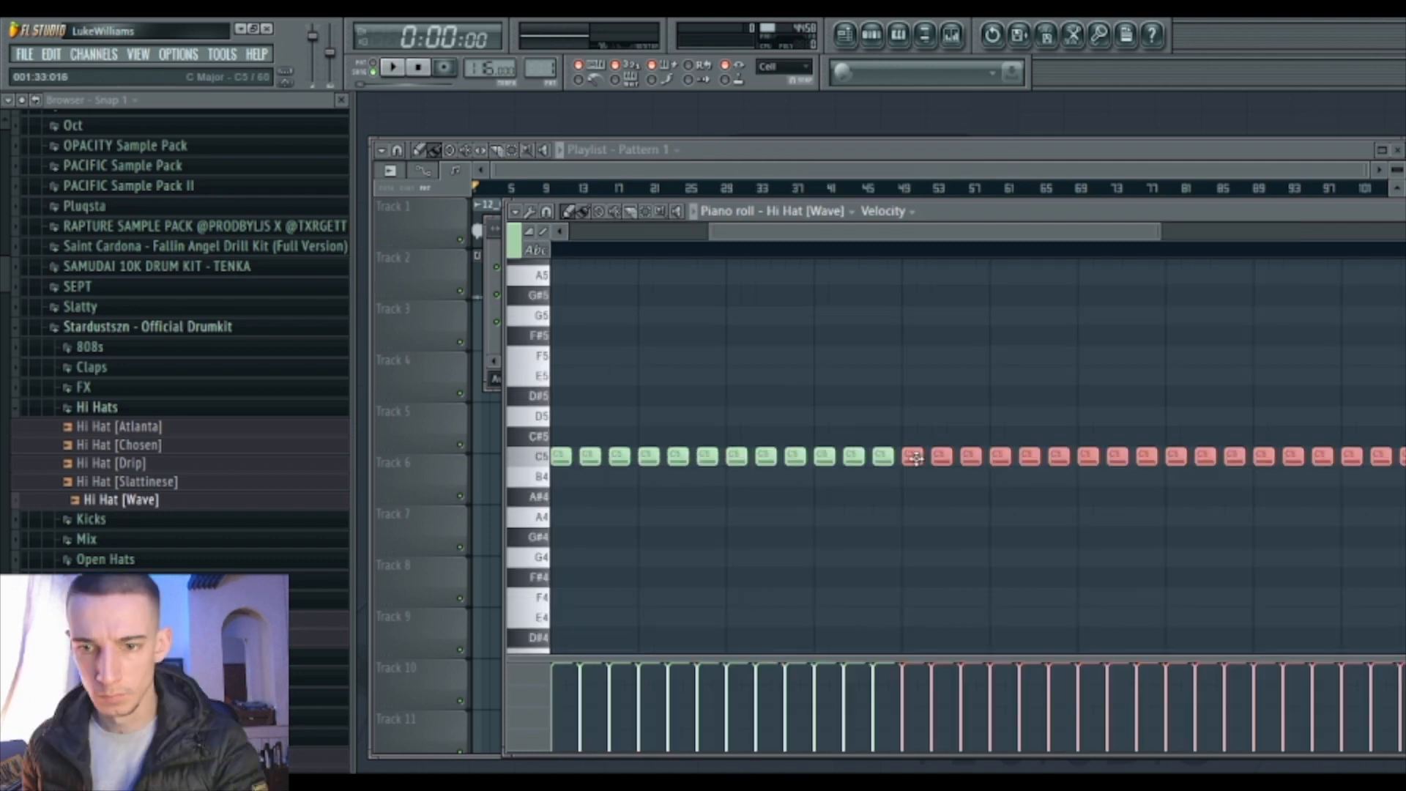
Play the beat, route Hi Hat [Wave] to mixer insert 10 and lower its level slightly.
{"action": "key", "text": "space"}
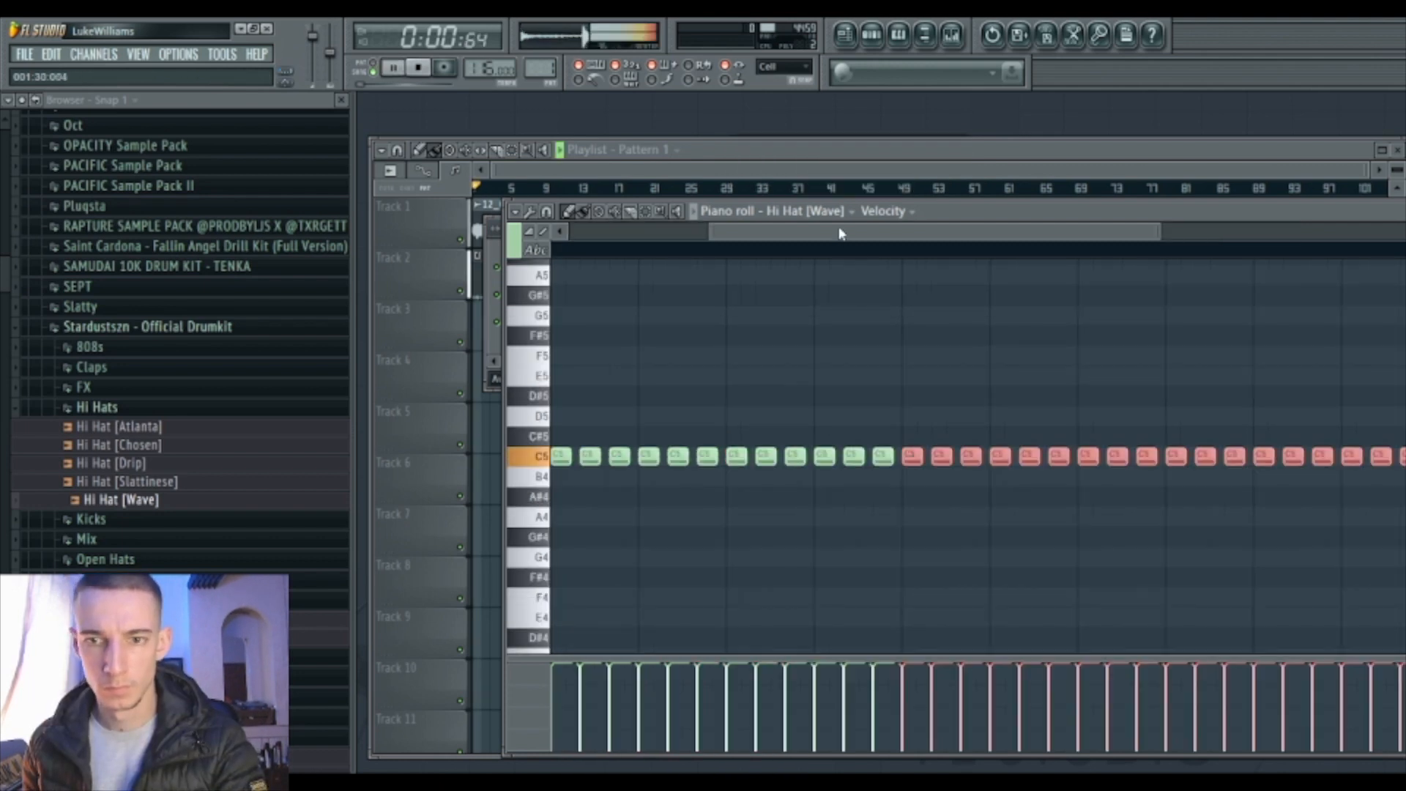
{"action": "key", "text": "F9"}
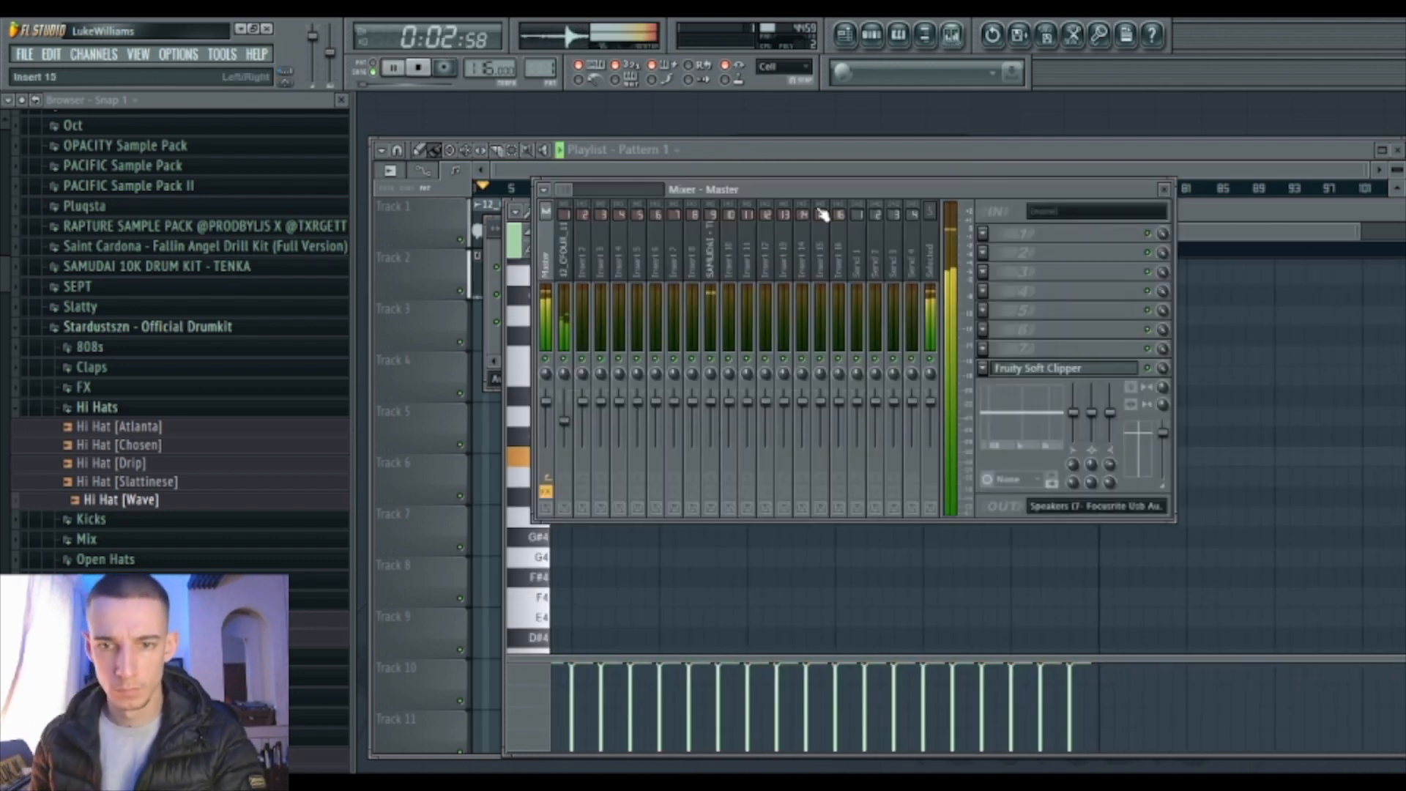
{"action": "key", "text": "ctrl+l"}
{"action": "left_click_drag", "start_coordinate": [729, 402], "coordinate": [729, 410]}
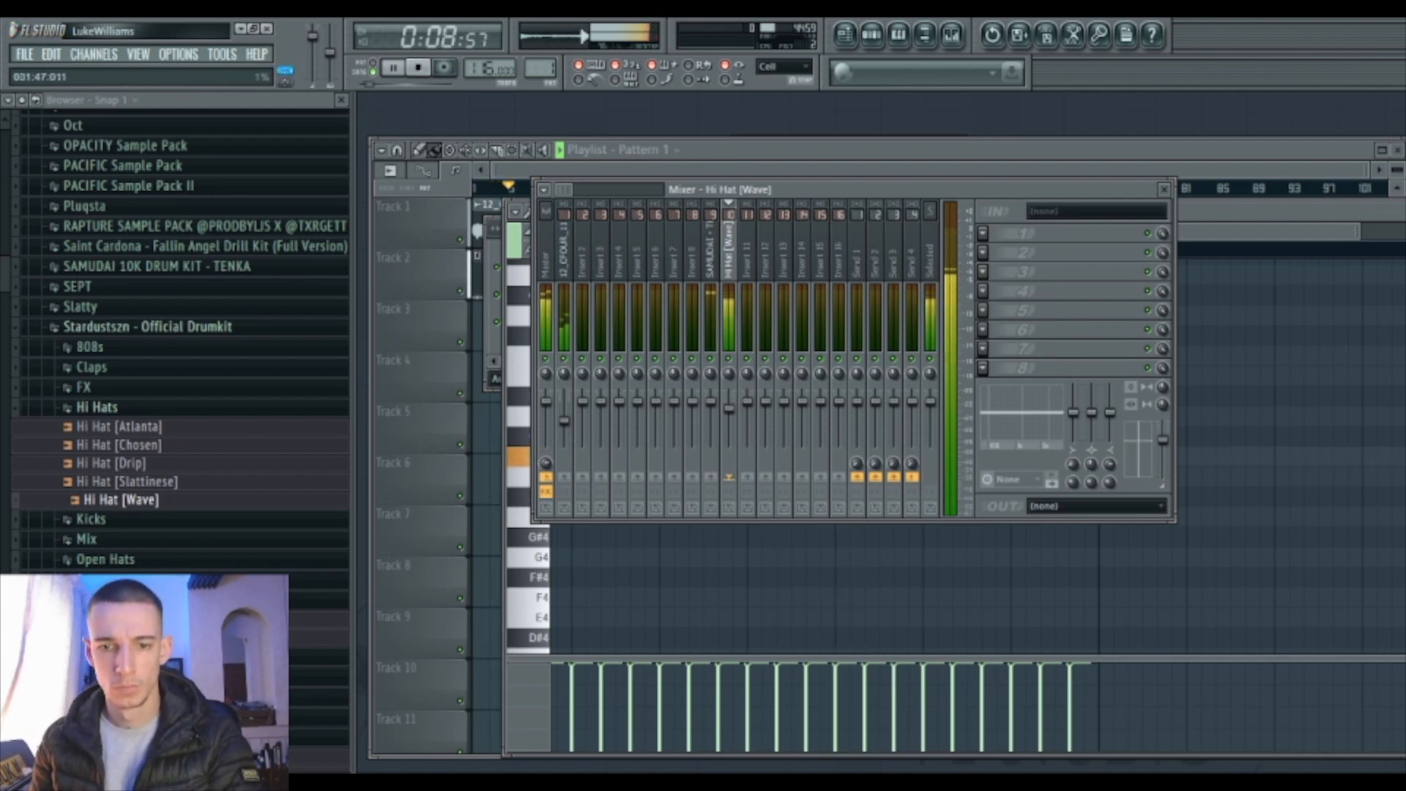
Reduce the velocity of every second hi-hat note at the pattern's start and delete the remaining unedited notes.
{"action": "key", "text": "space"}
{"action": "key", "text": "F7"}
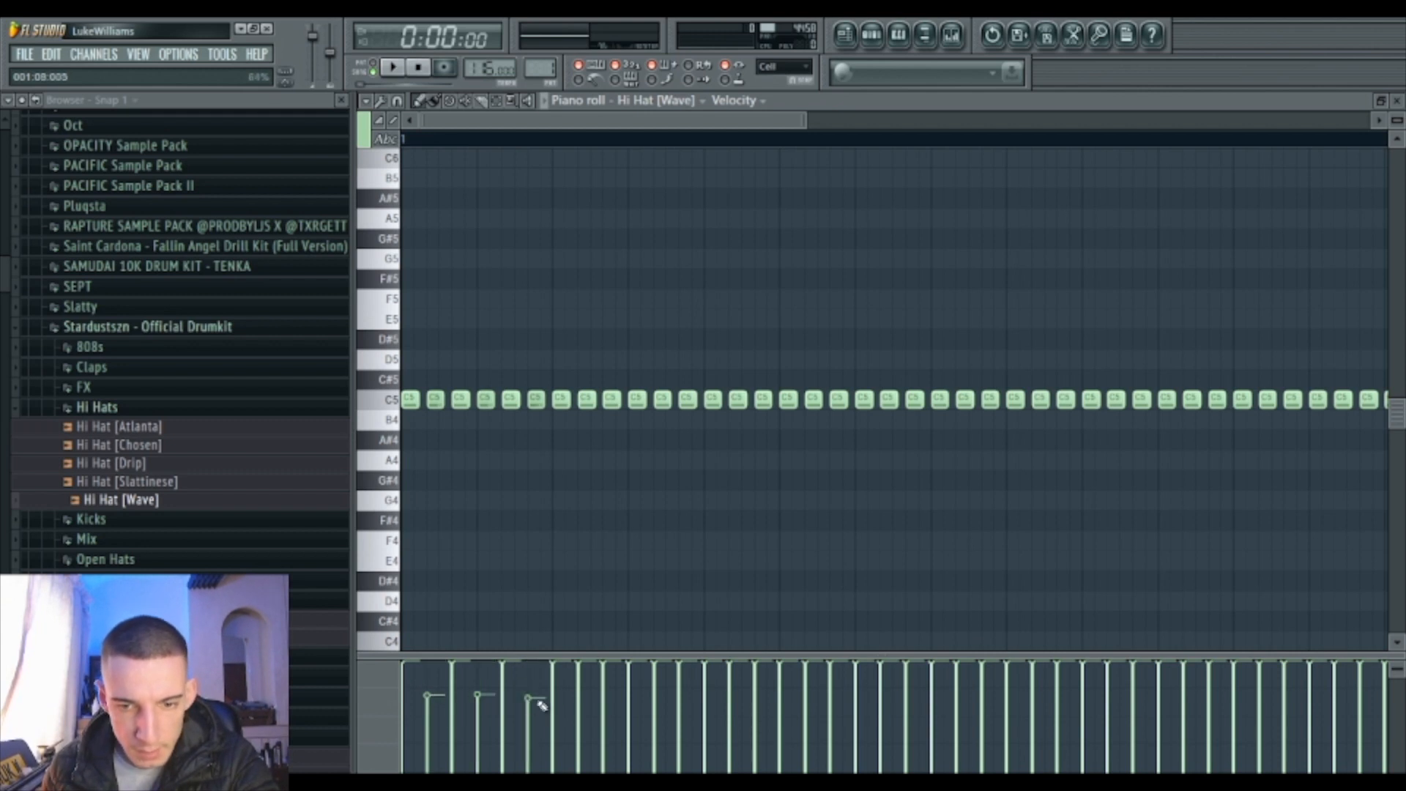
{"action": "left_click_drag", "start_coordinate": [634, 400], "coordinate": [1392, 378]}
{"action": "key", "text": "Delete"}
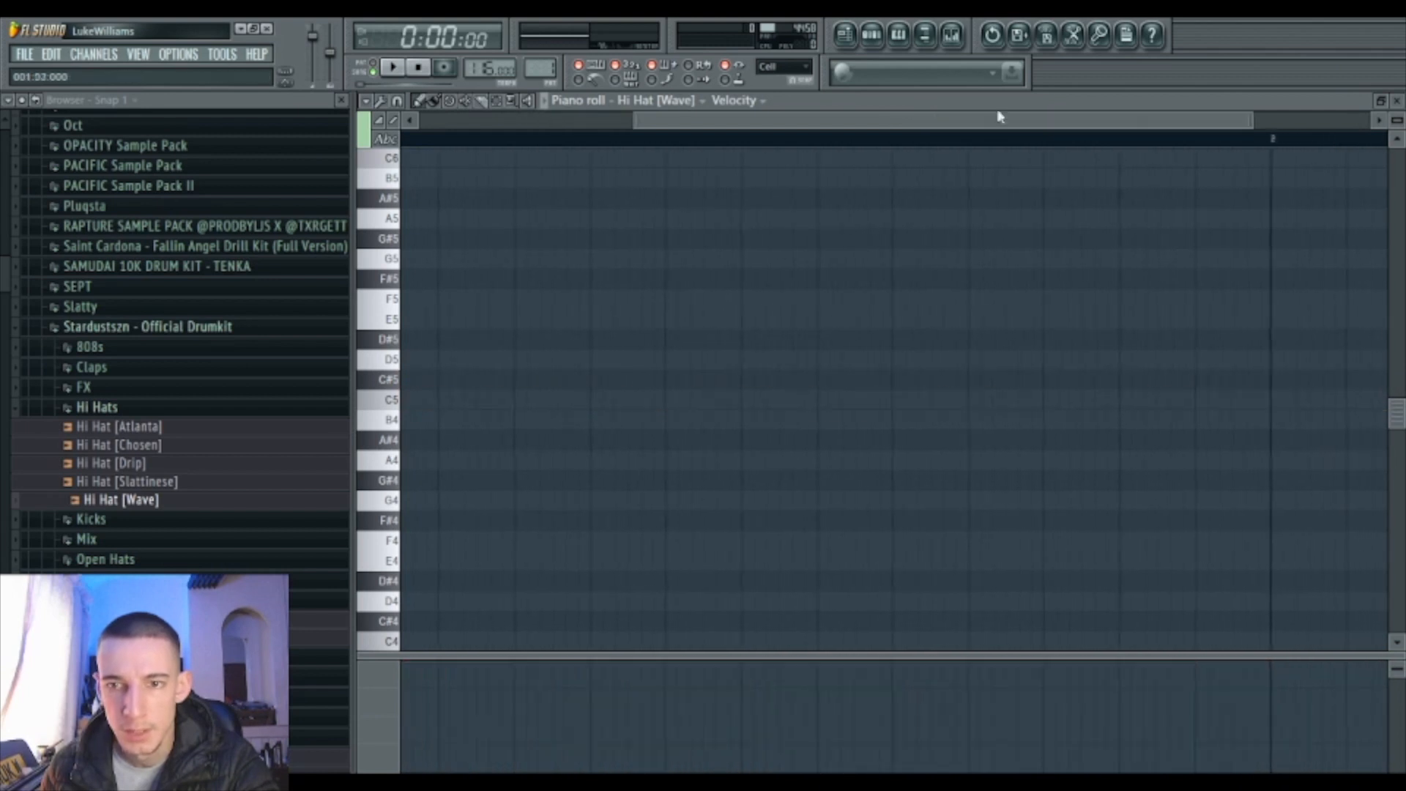
Duplicate the velocity-edited C5 hi-hat notes until they fill the pattern to its end.
{"action": "left_click_drag", "start_coordinate": [833, 121], "coordinate": [614, 123]}
{"action": "left_click_drag", "start_coordinate": [728, 349], "coordinate": [611, 399]}
{"action": "right_click", "coordinate": [611, 399]}
{"action": "left_click", "coordinate": [648, 474]}
{"action": "left_click_drag", "start_coordinate": [940, 347], "coordinate": [400, 527]}
{"action": "left_click_drag", "start_coordinate": [413, 399], "coordinate": [913, 405]}
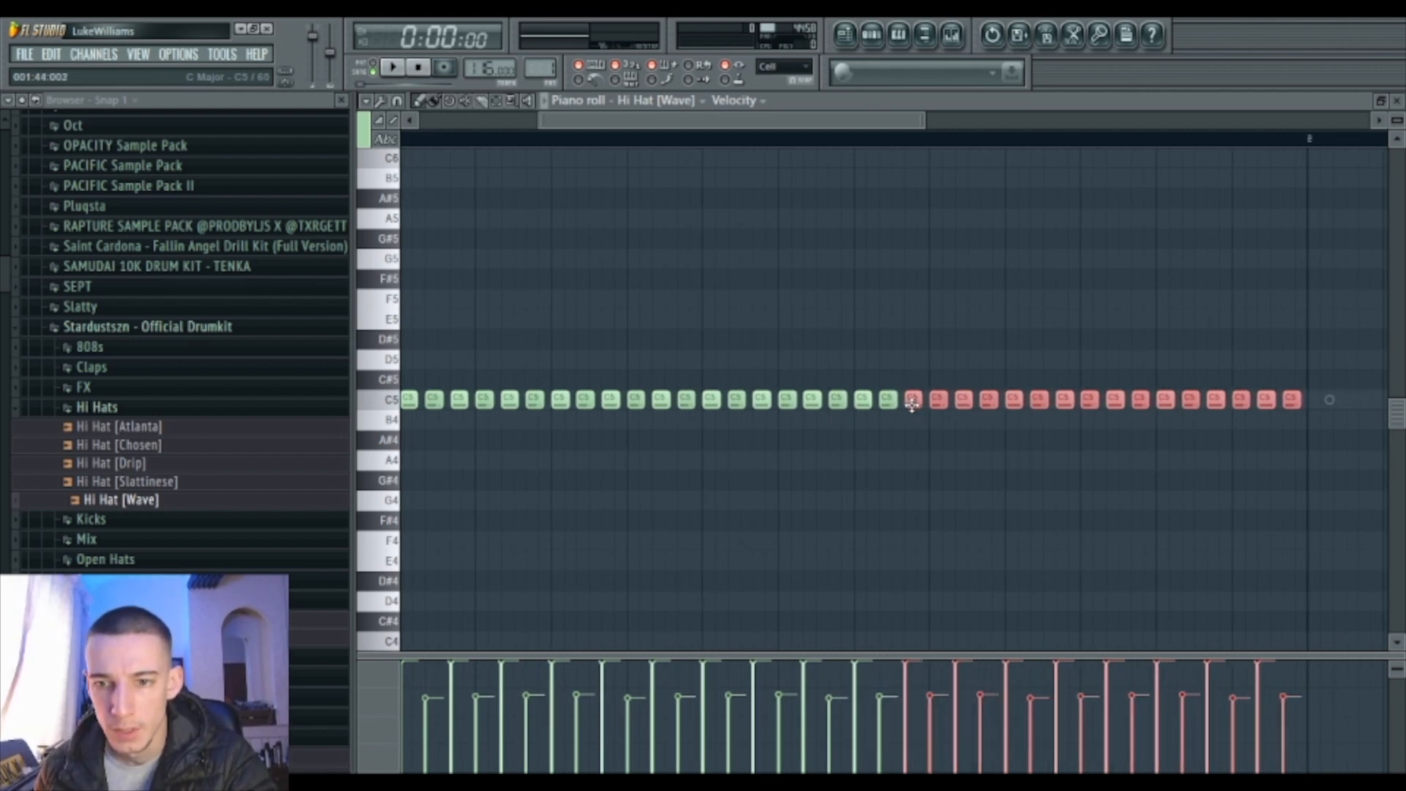
{"action": "left_click", "coordinate": [971, 496], "text": "ctrl"}
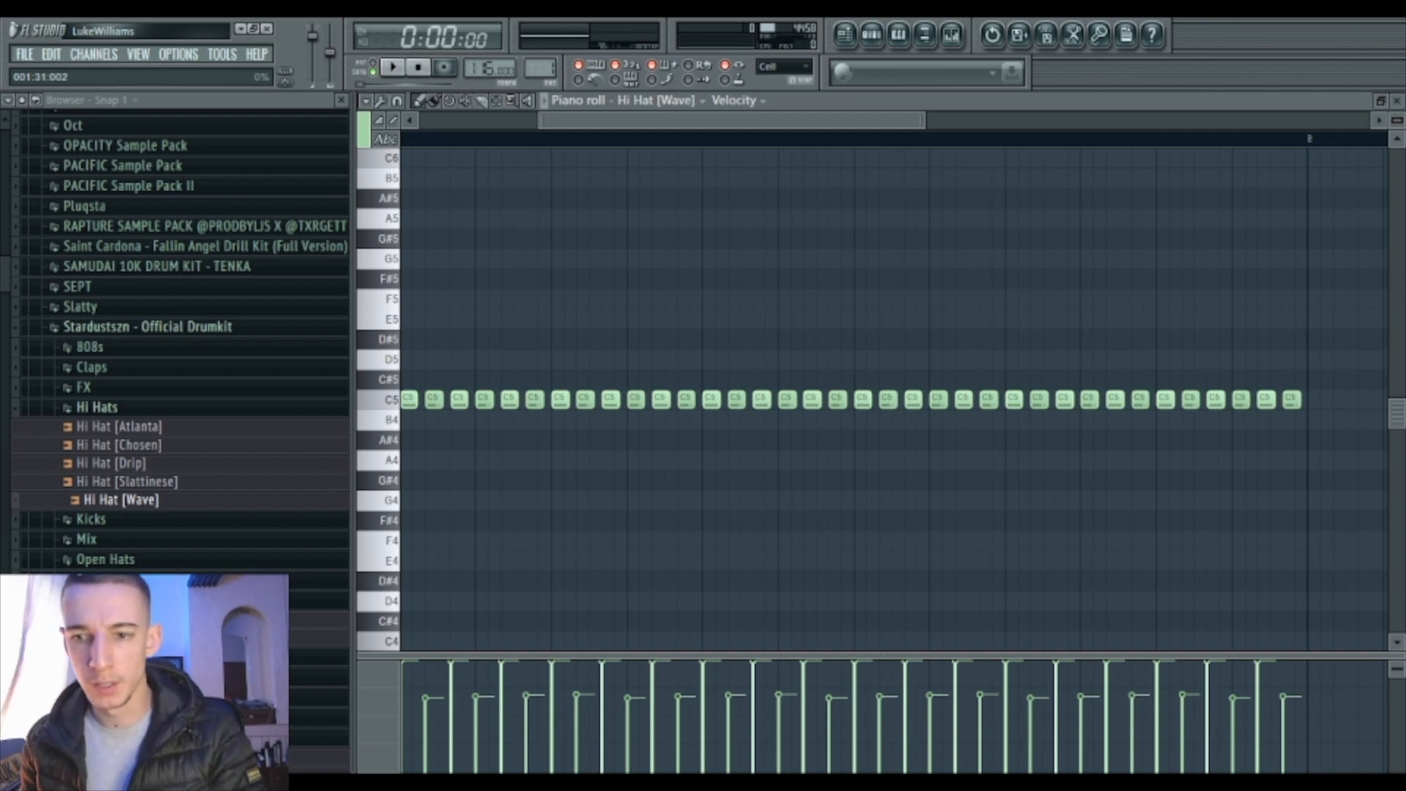
Play back the beat, lower the rim's mixer level slightly and restore the piano roll to its smaller window.
{"action": "key", "text": "space"}
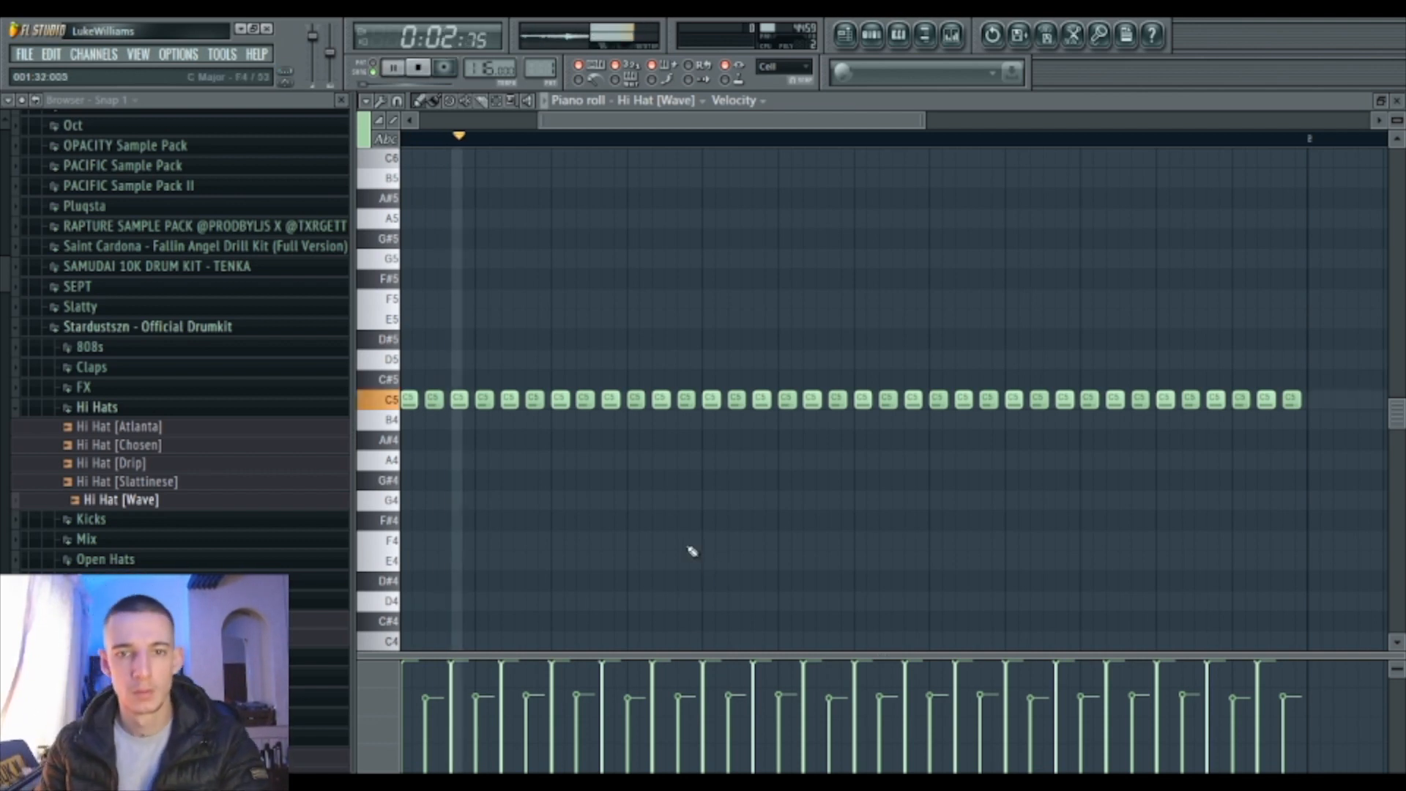
{"action": "left_click_drag", "start_coordinate": [702, 124], "coordinate": [643, 172]}
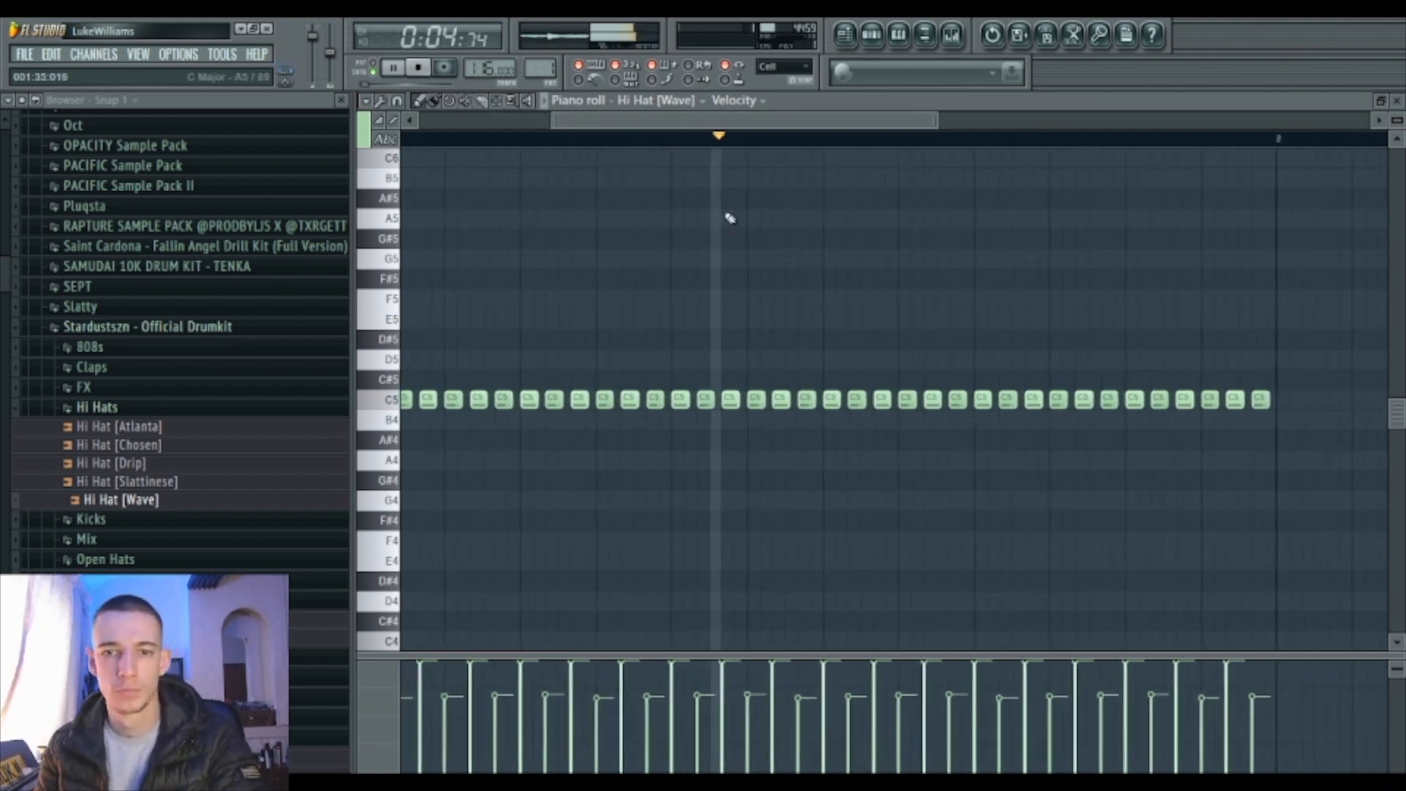
{"action": "key", "text": "F9"}
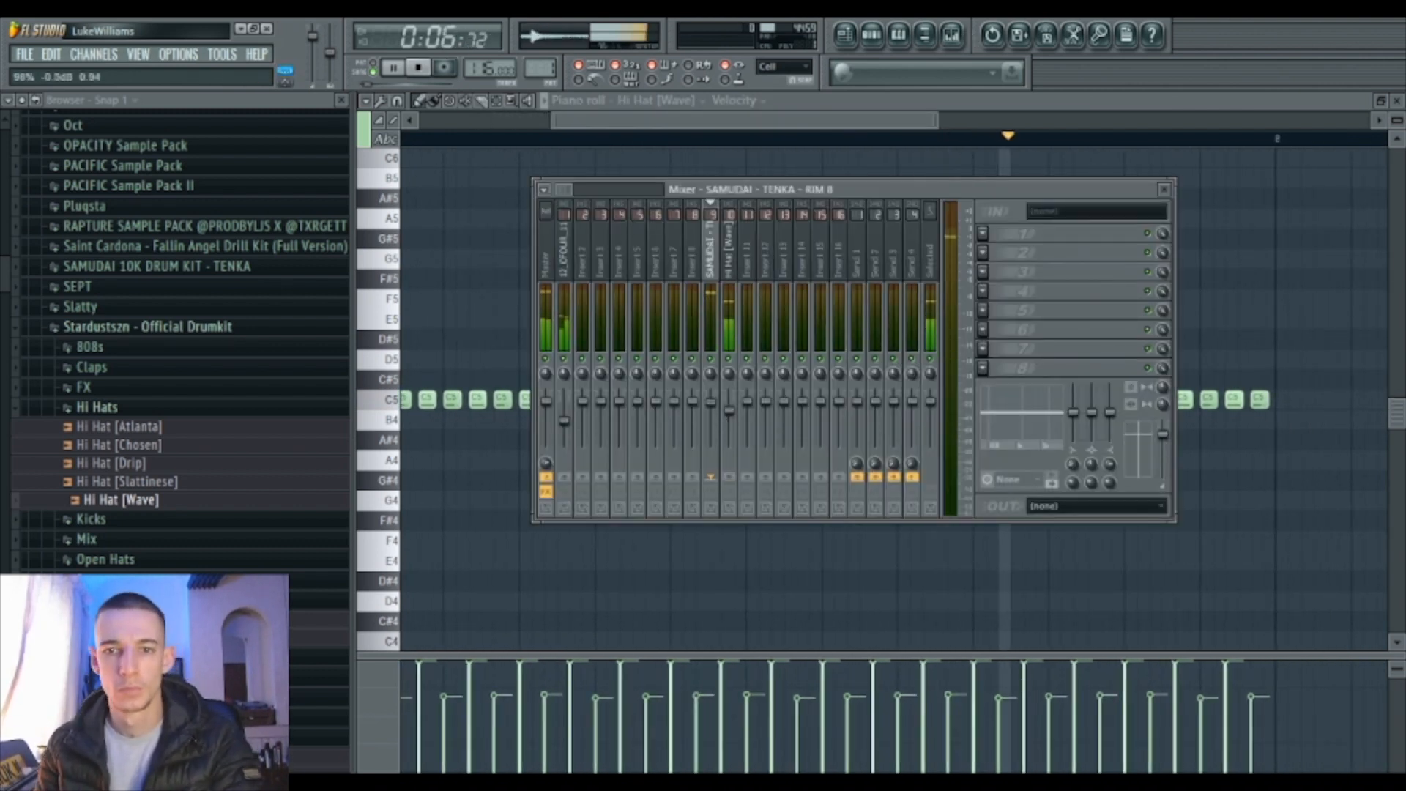
{"action": "key", "text": "F9"}
{"action": "double_click", "coordinate": [788, 103]}
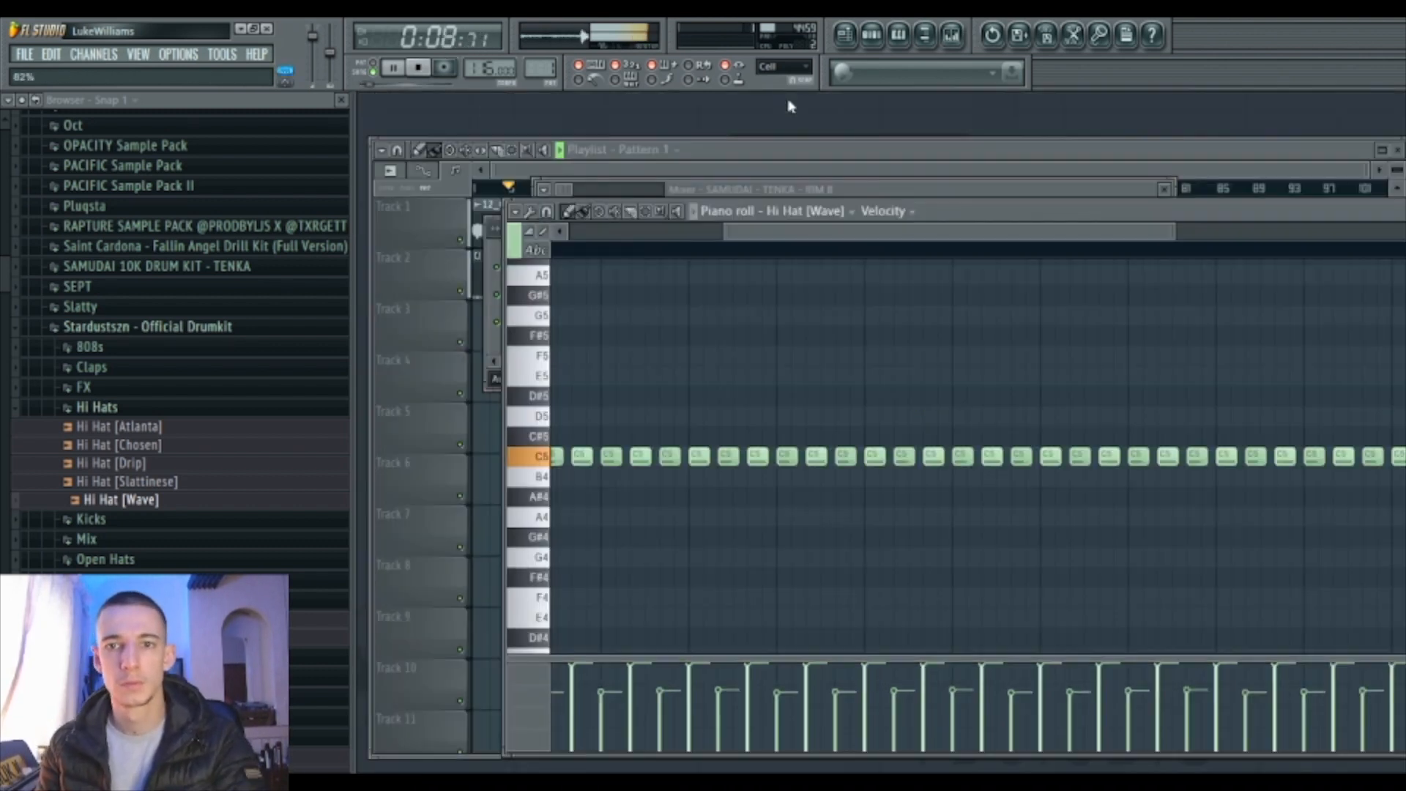
Audition the samples in the Open Hats folder and load Open Hat [Spazzin] as a new channel.
{"action": "key", "text": "F6"}
{"action": "left_click", "coordinate": [154, 407]}
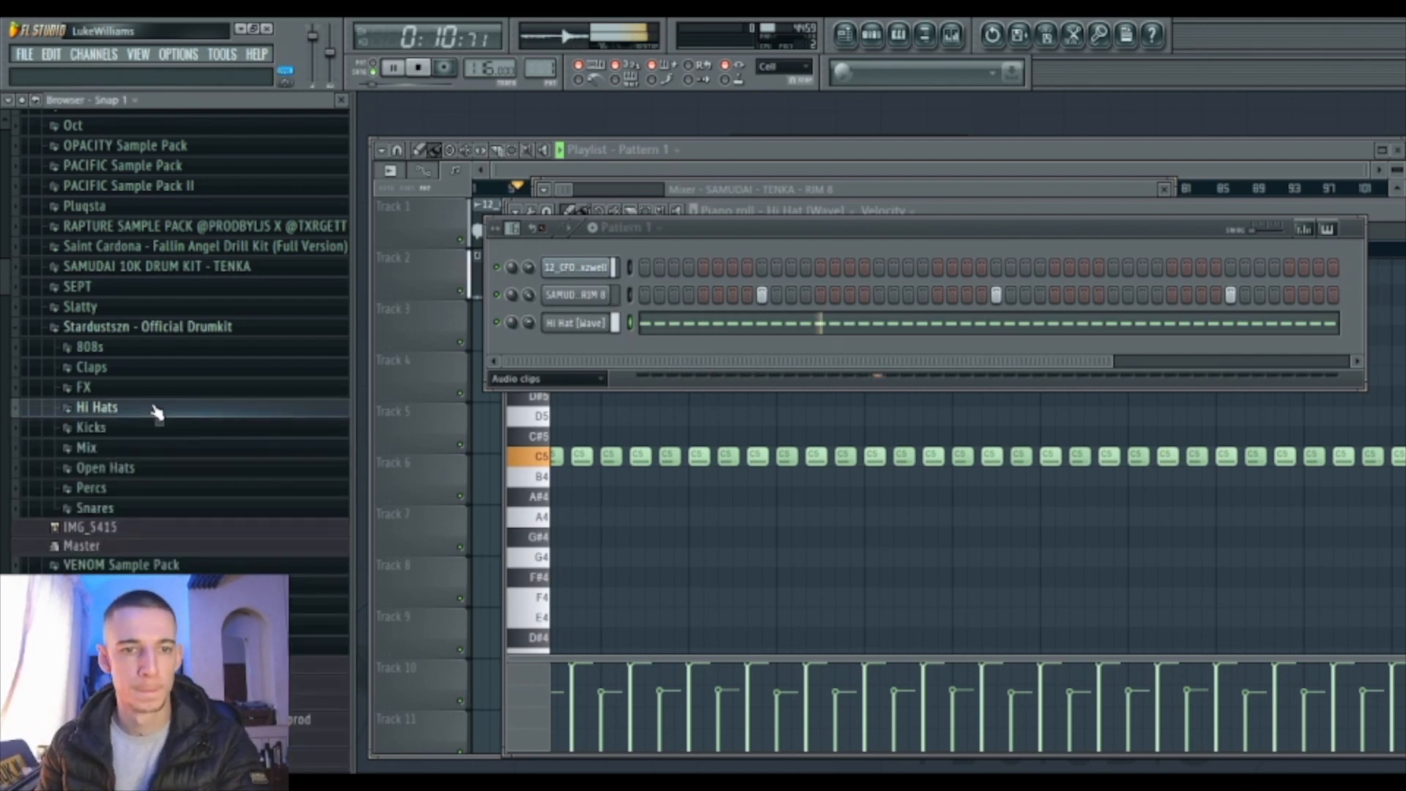
{"action": "left_click", "coordinate": [134, 470]}
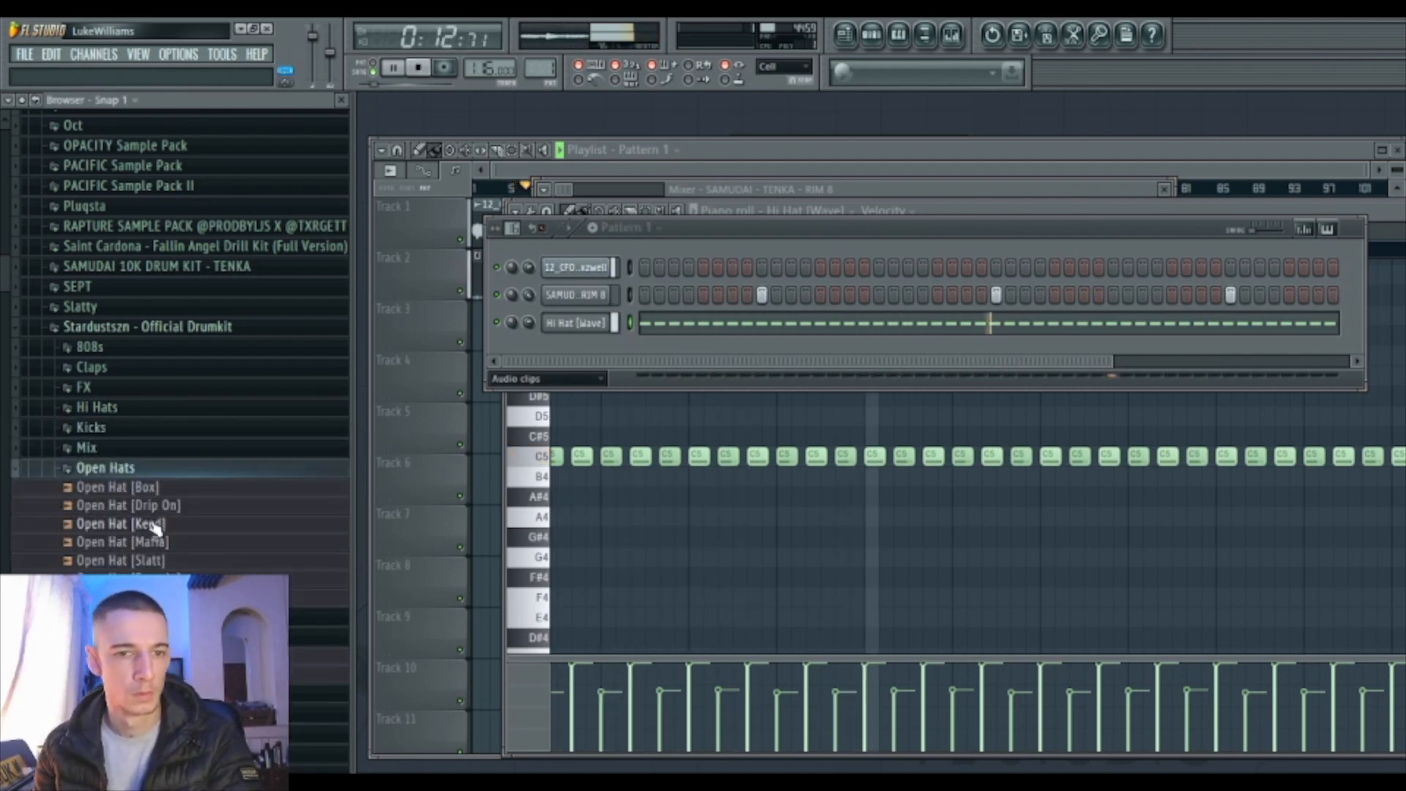
{"action": "left_click", "coordinate": [156, 561]}
{"action": "left_click", "coordinate": [155, 580]}
{"action": "left_click", "coordinate": [154, 597]}
{"action": "left_click_drag", "start_coordinate": [154, 579], "coordinate": [558, 355]}
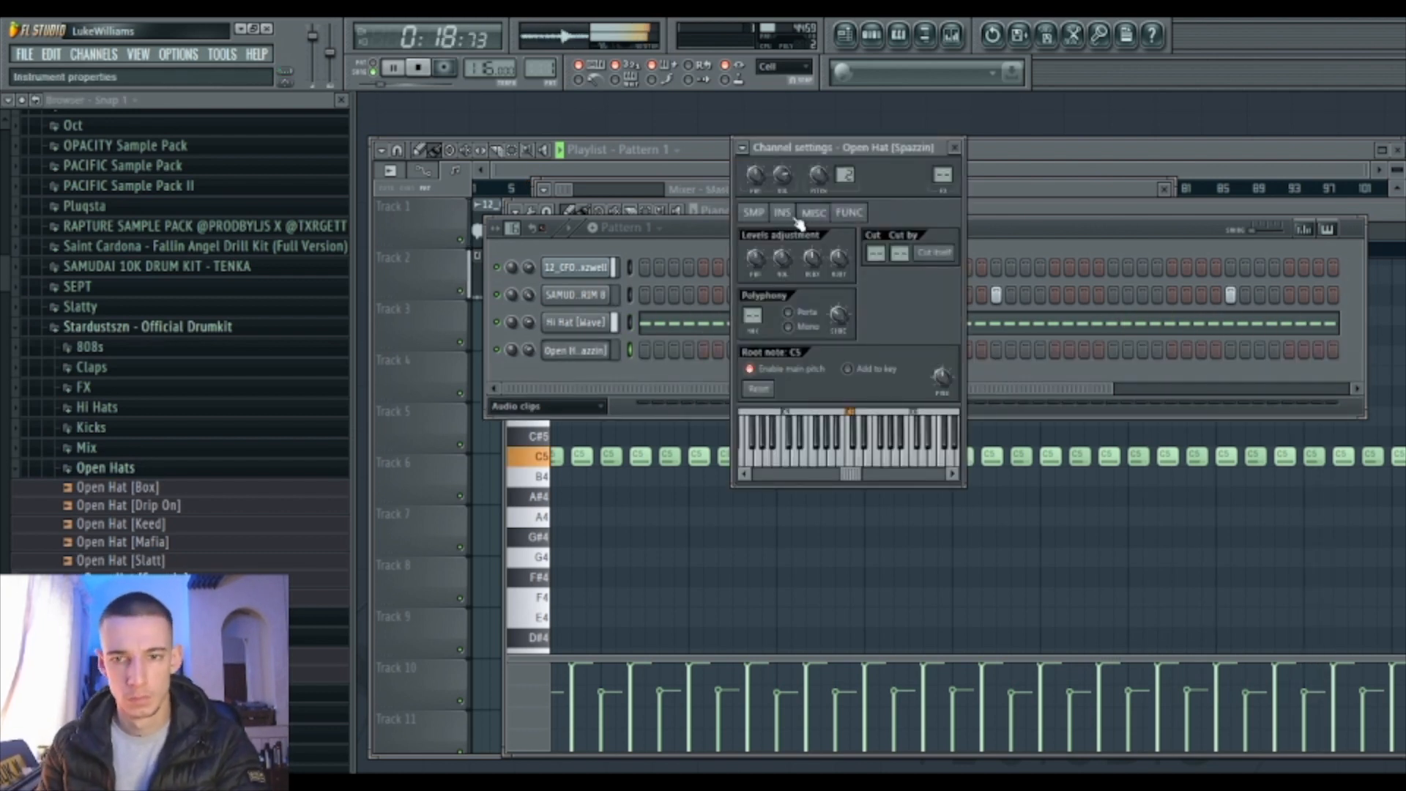
{"action": "left_click", "coordinate": [755, 212]}
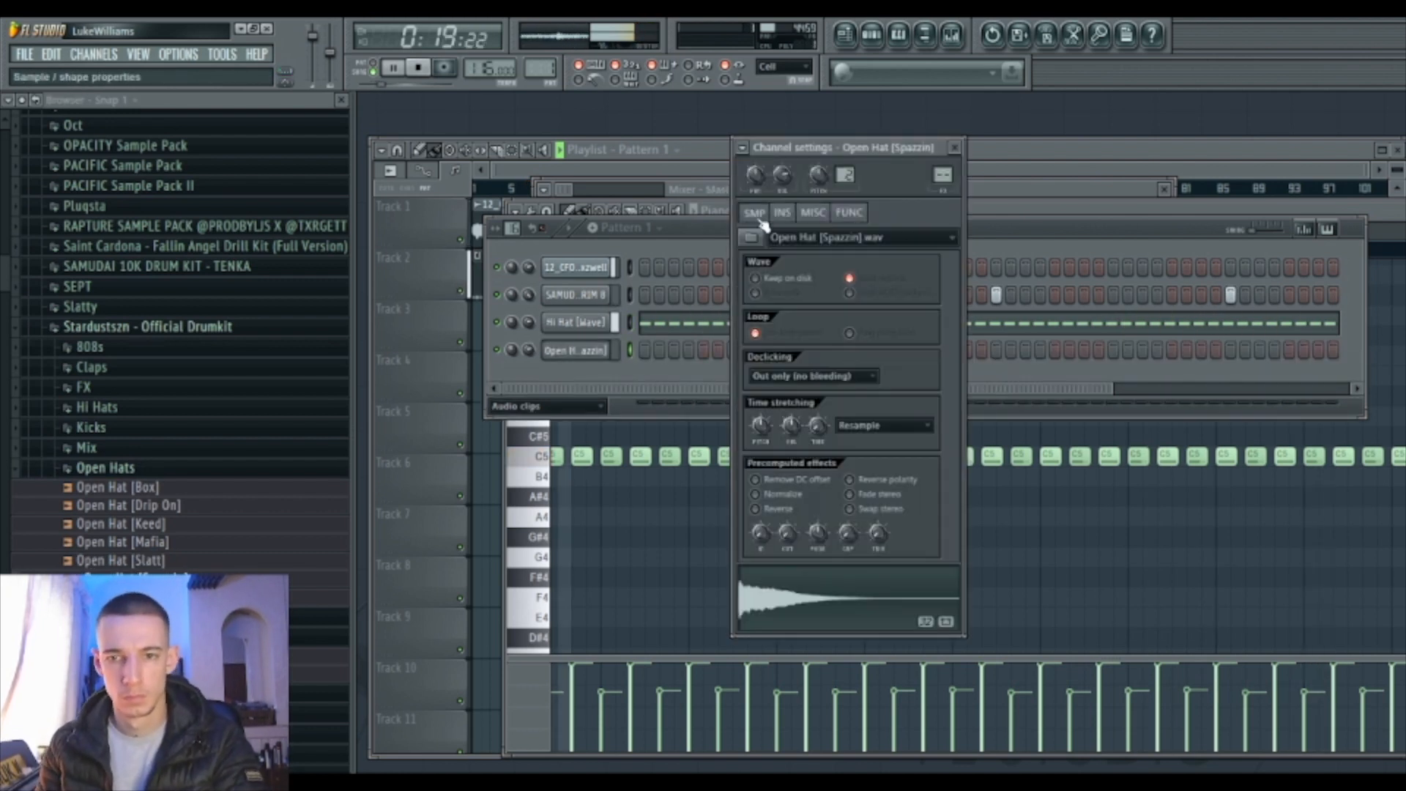
Place Open Hat [Spazzin] hits on steps 1, 25, 33 and 53 of Pattern 1.
{"action": "left_click", "coordinate": [645, 350]}
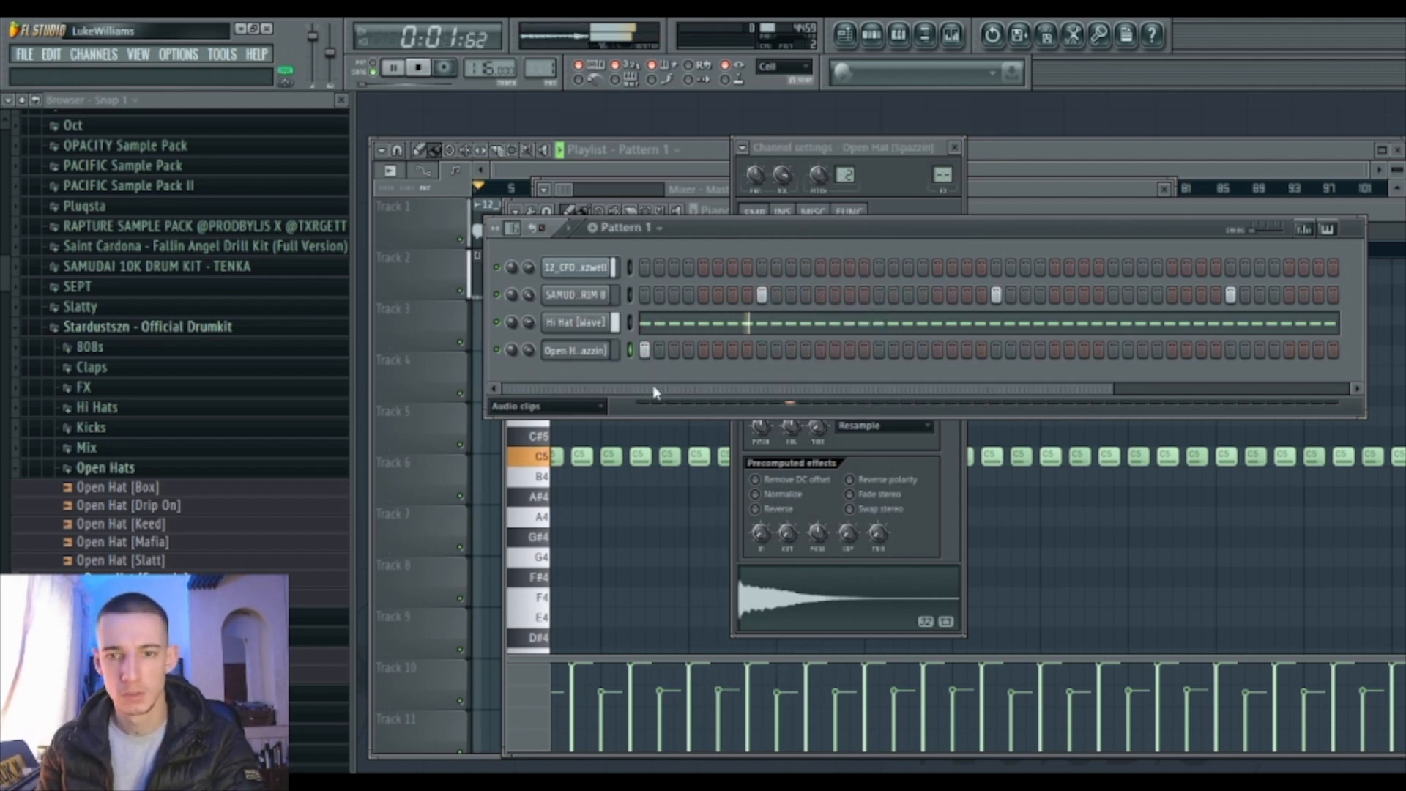
{"action": "left_click_drag", "start_coordinate": [655, 392], "coordinate": [878, 389]}
{"action": "left_click", "coordinate": [777, 351]}
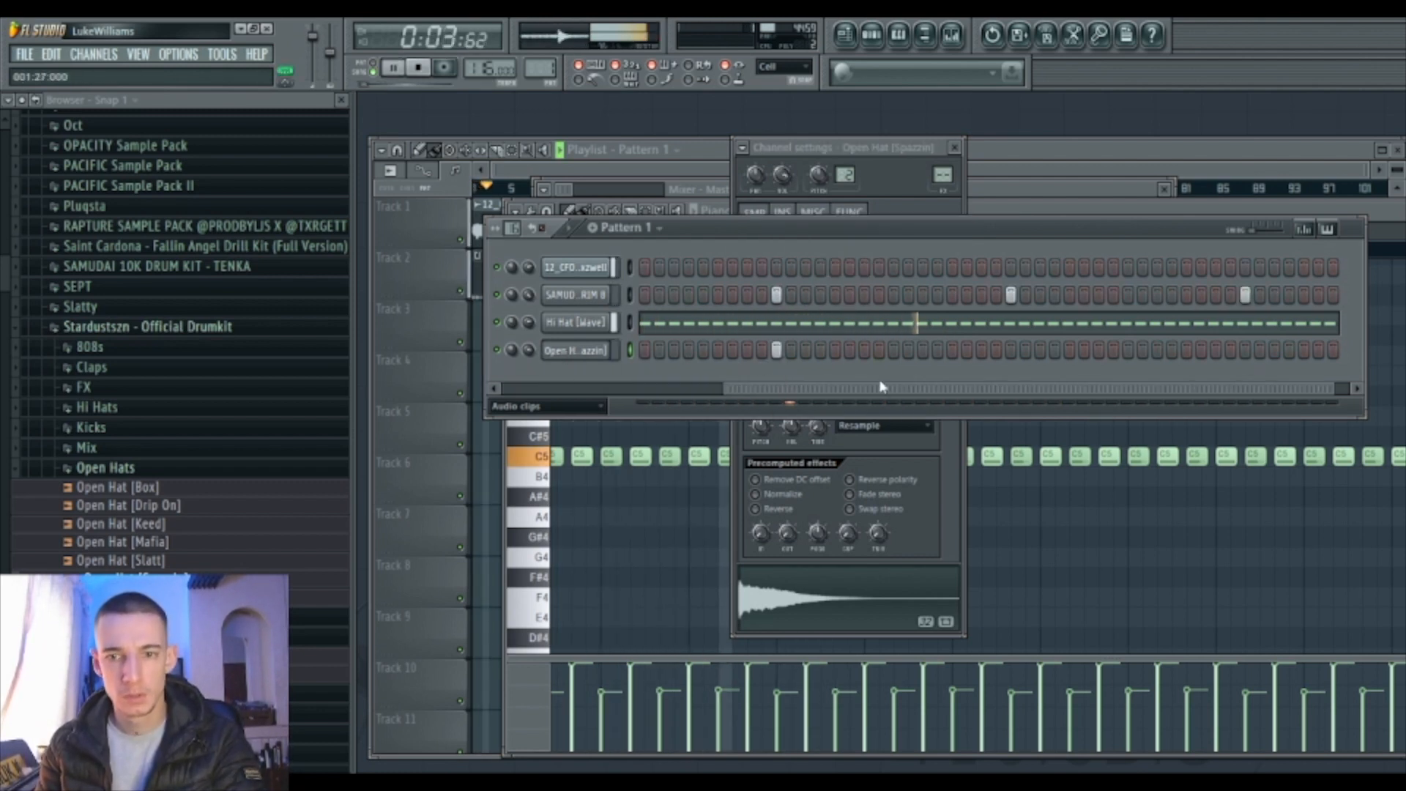
{"action": "left_click", "coordinate": [893, 352]}
{"action": "left_click_drag", "start_coordinate": [978, 390], "coordinate": [1004, 395]}
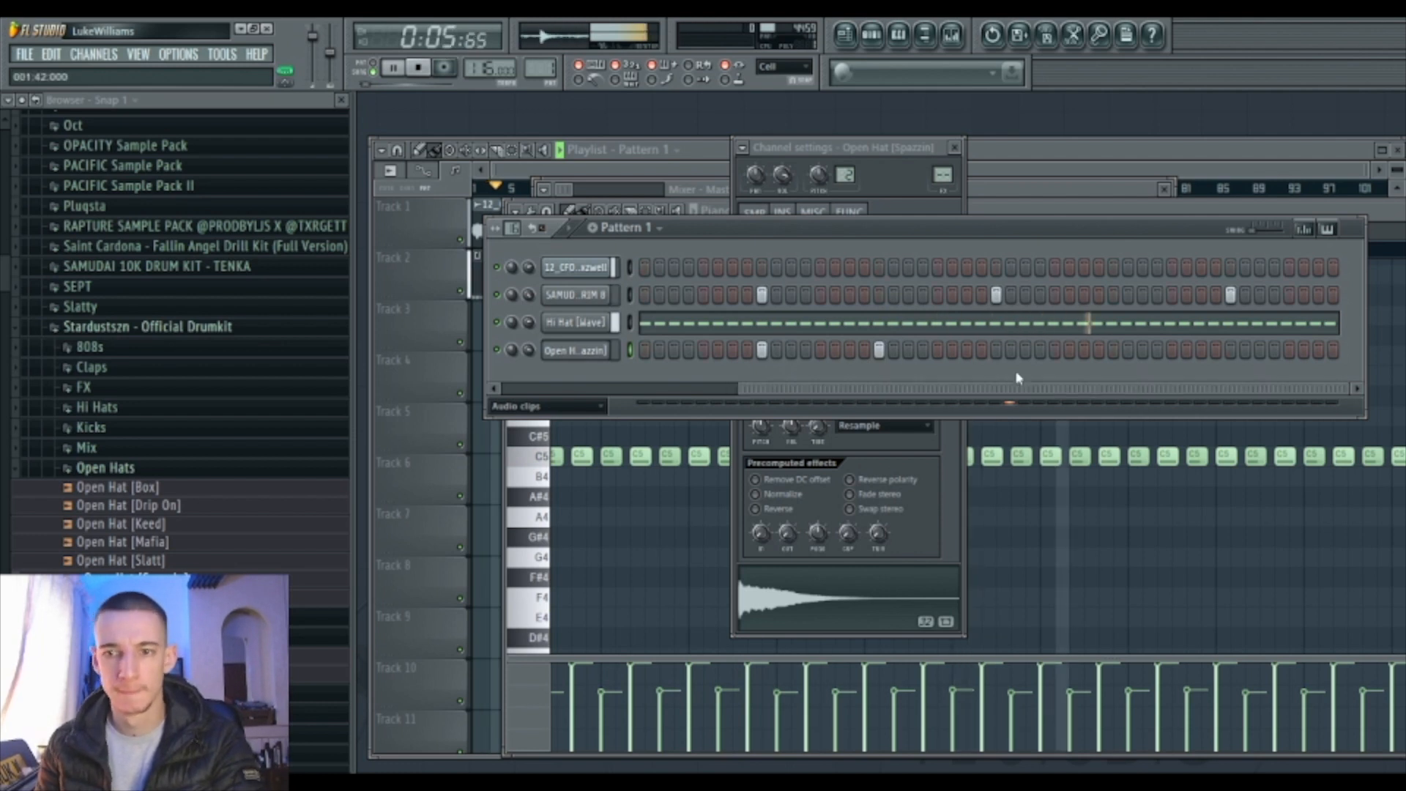
{"action": "left_click", "coordinate": [1172, 350]}
{"action": "left_click", "coordinate": [1292, 352]}
Route the Open Hat [Spazzin] channel to mixer insert 11.
{"action": "key", "text": "F9"}
{"action": "left_click", "coordinate": [749, 300]}
{"action": "key", "text": "ctrl+l"}
{"action": "left_click", "coordinate": [1283, 366]}
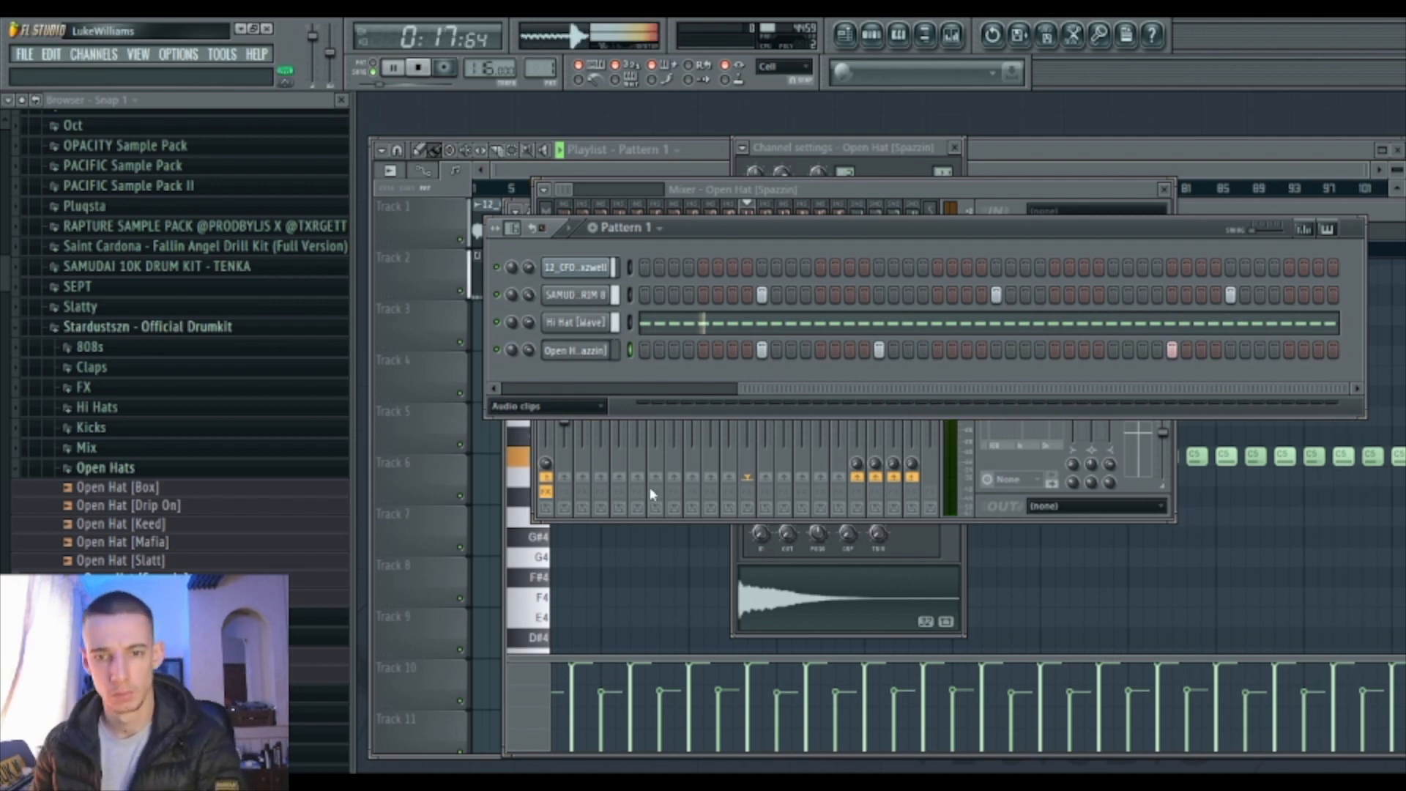
Maximize the playlist, select bars 25 to 41 on its timeline as the playback loop and stop playback.
{"action": "left_click", "coordinate": [505, 444]}
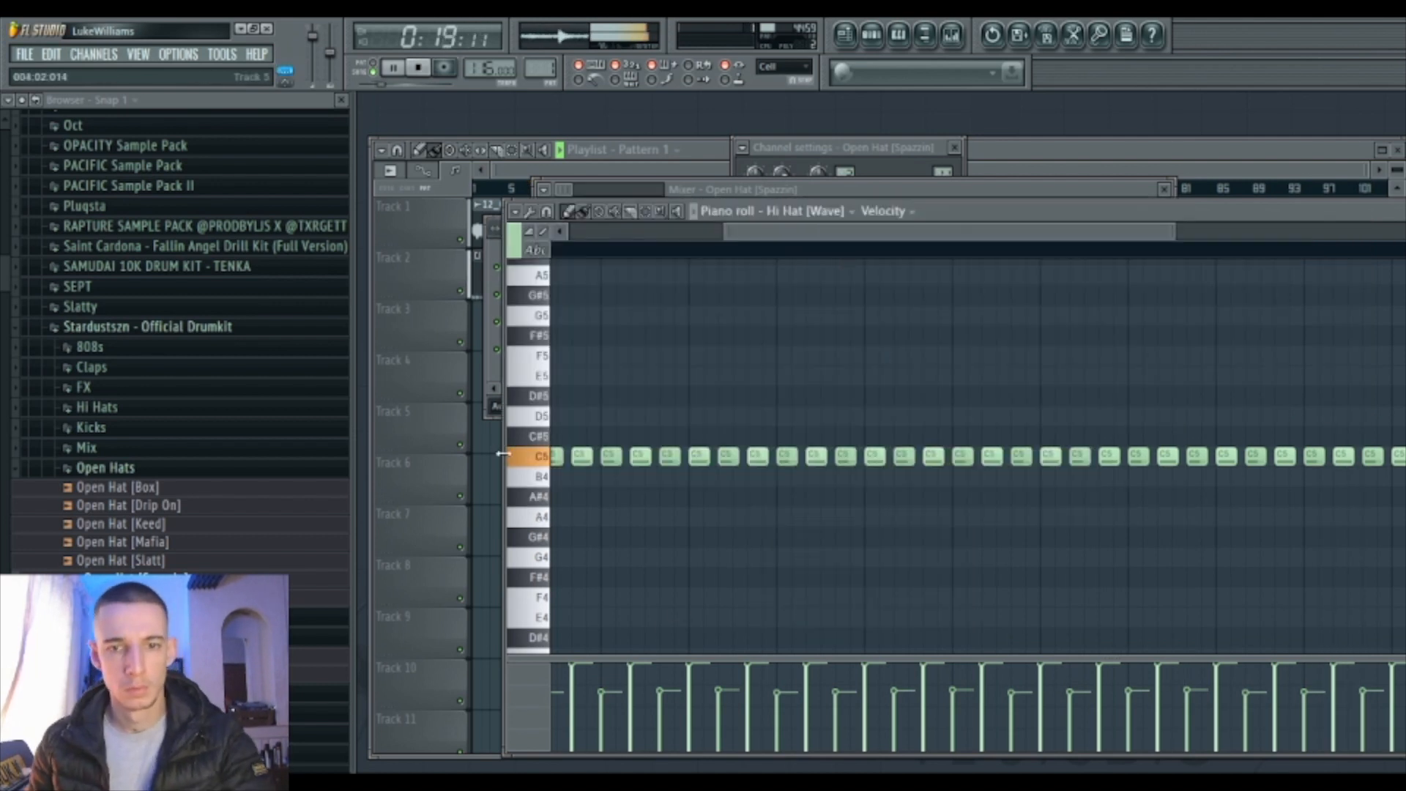
{"action": "left_click", "coordinate": [487, 496]}
{"action": "left_click", "coordinate": [685, 187]}
{"action": "double_click", "coordinate": [792, 151]}
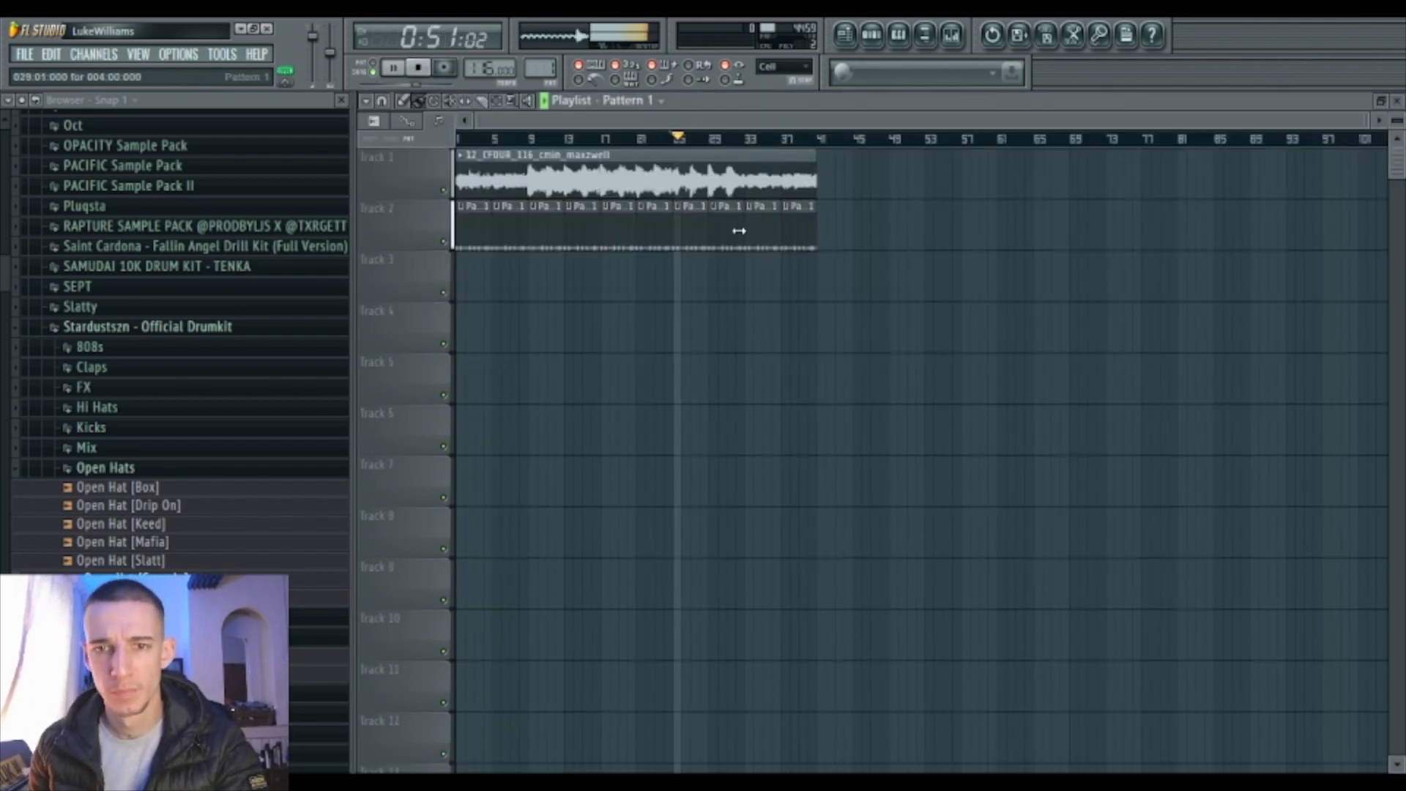
{"action": "left_click_drag", "start_coordinate": [686, 146], "coordinate": [819, 145]}
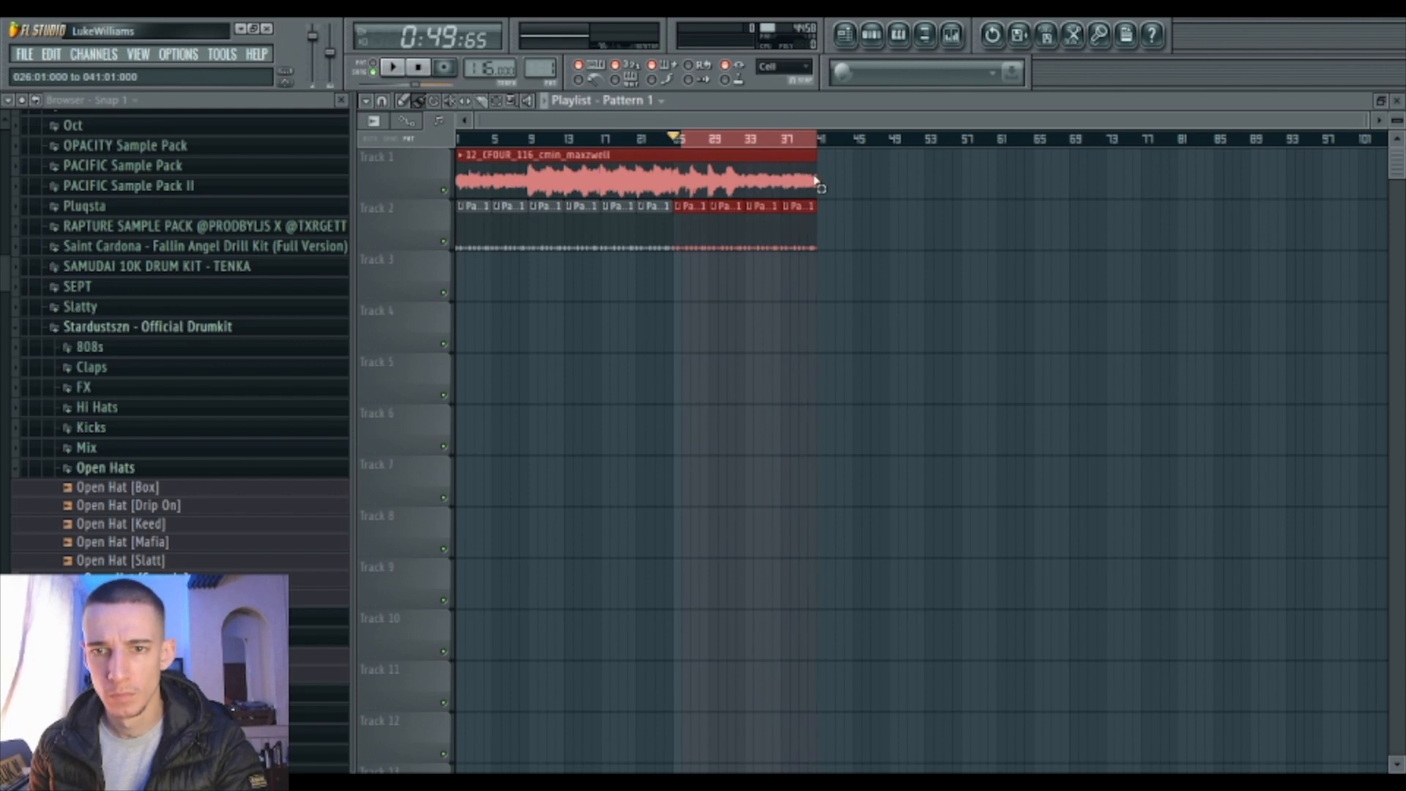
{"action": "key", "text": "space"}
{"action": "key", "text": "ctrl+c"}
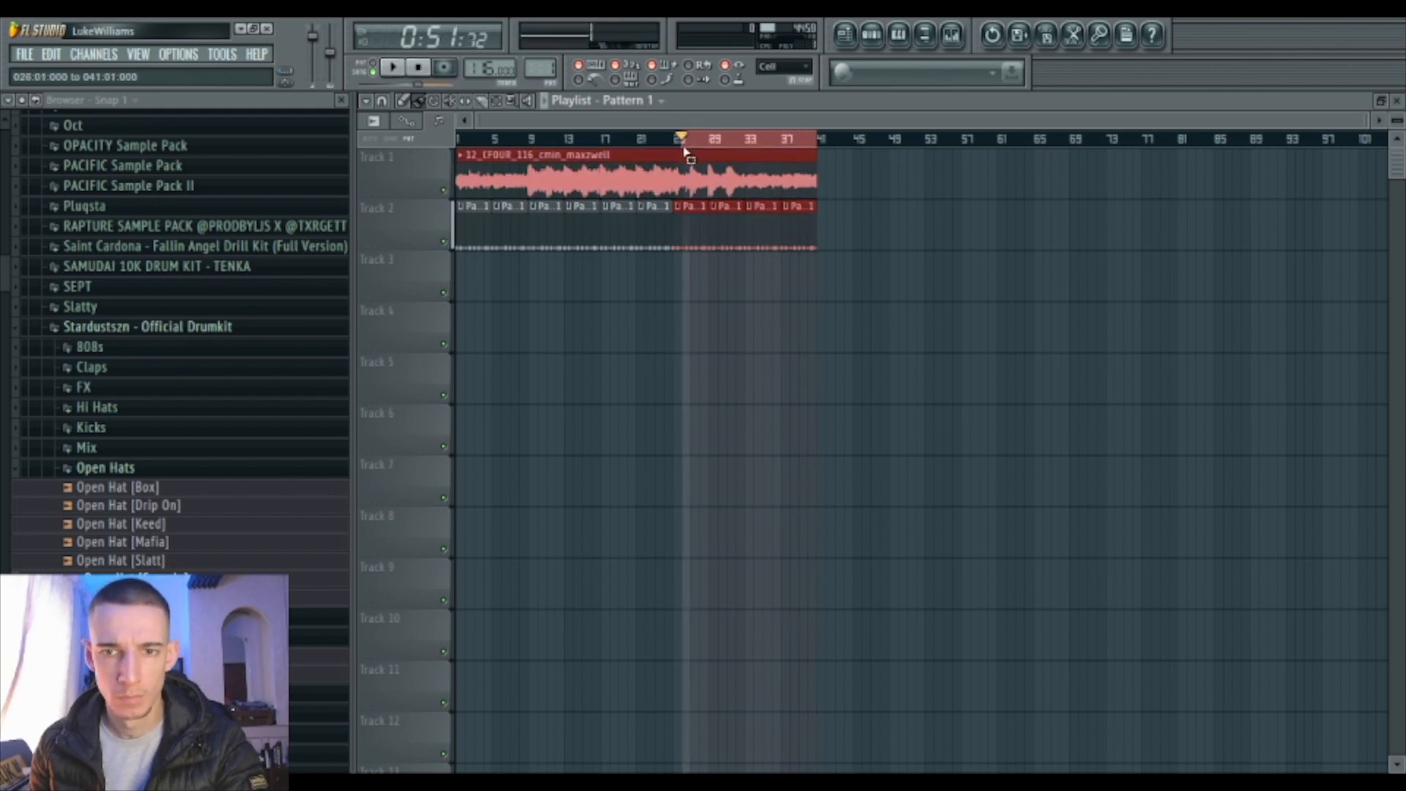
{"action": "left_click_drag", "start_coordinate": [681, 152], "coordinate": [676, 154]}
{"action": "left_click", "coordinate": [419, 68]}
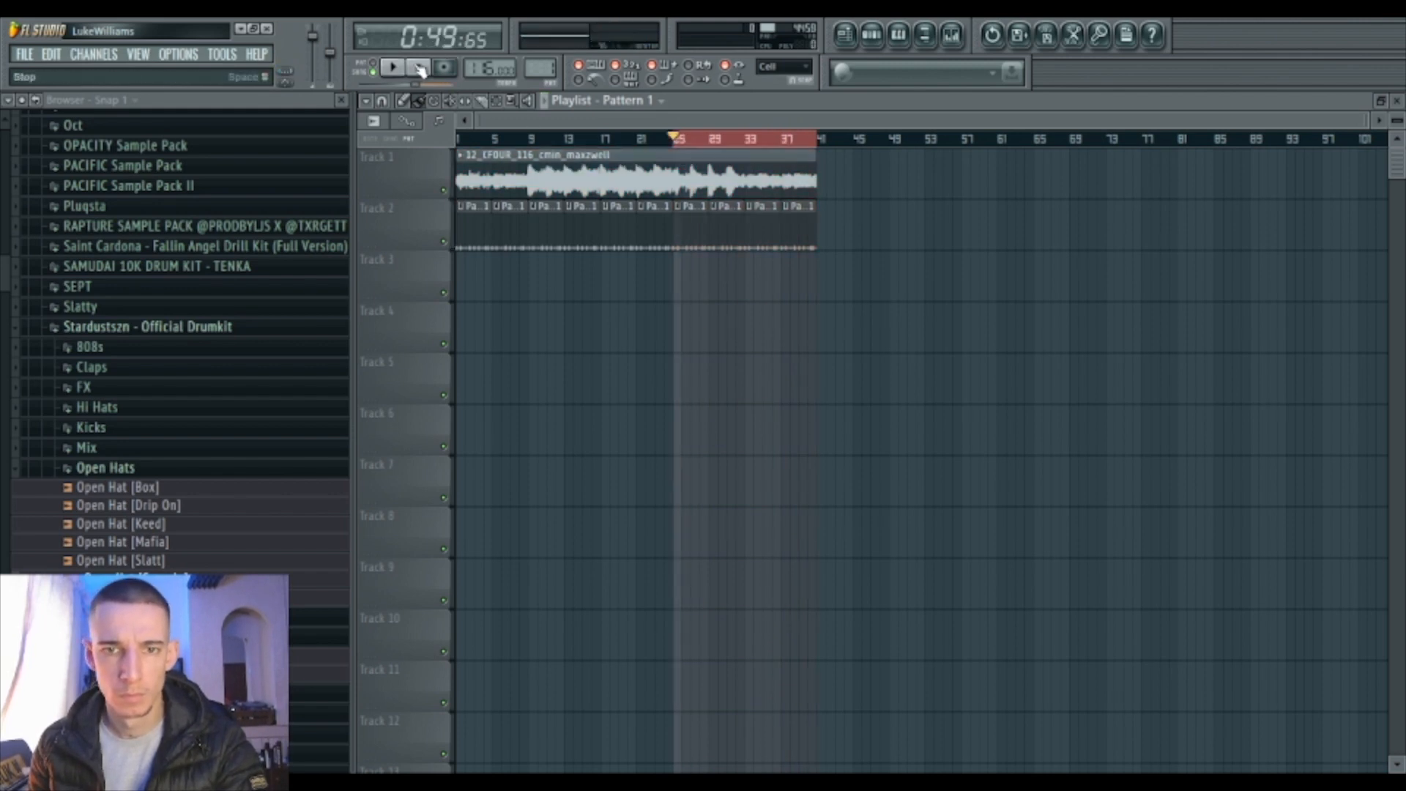
Restore the playlist window, load Kick [Drake] from the Kicks folder as a new channel and stop playback.
{"action": "double_click", "coordinate": [804, 101]}
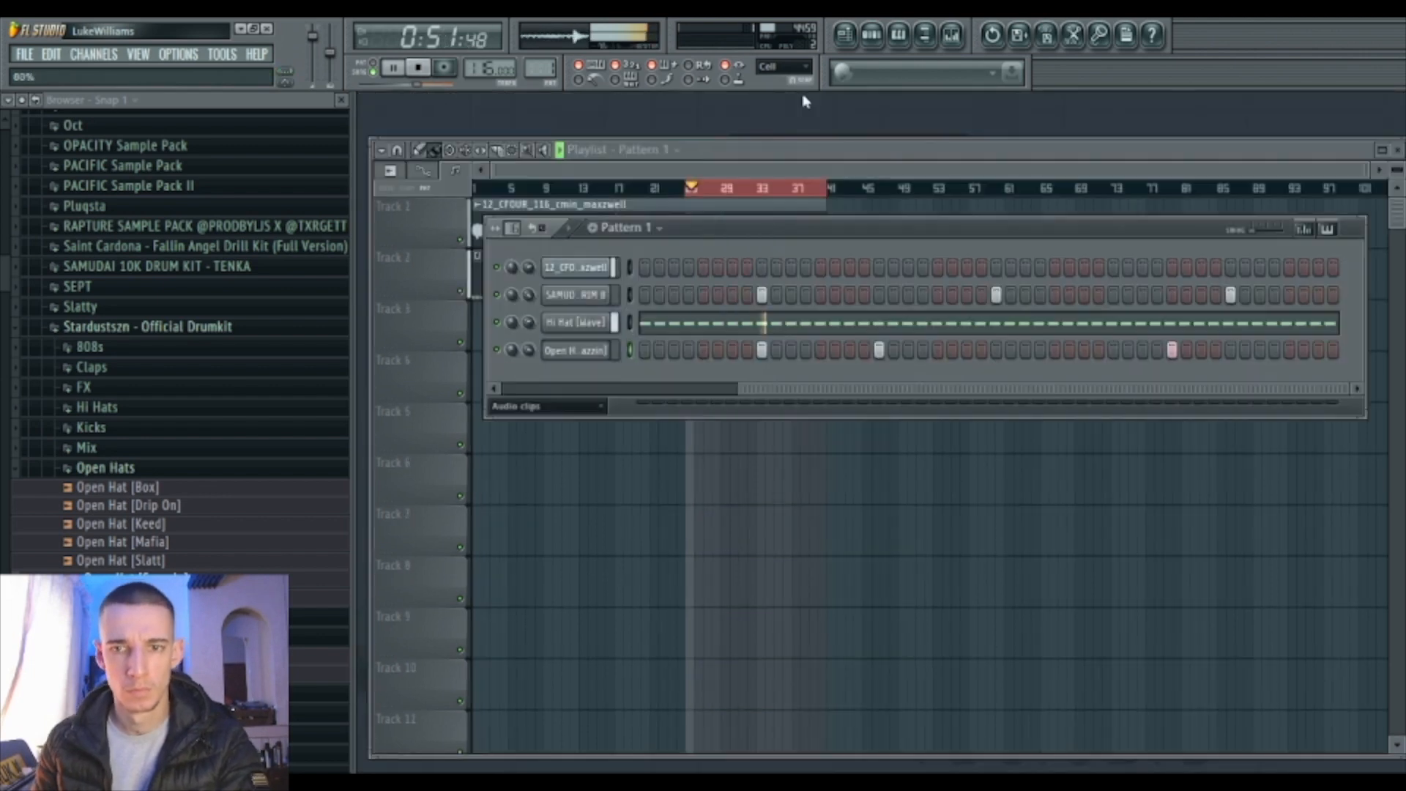
{"action": "left_click", "coordinate": [176, 471]}
{"action": "left_click", "coordinate": [146, 428]}
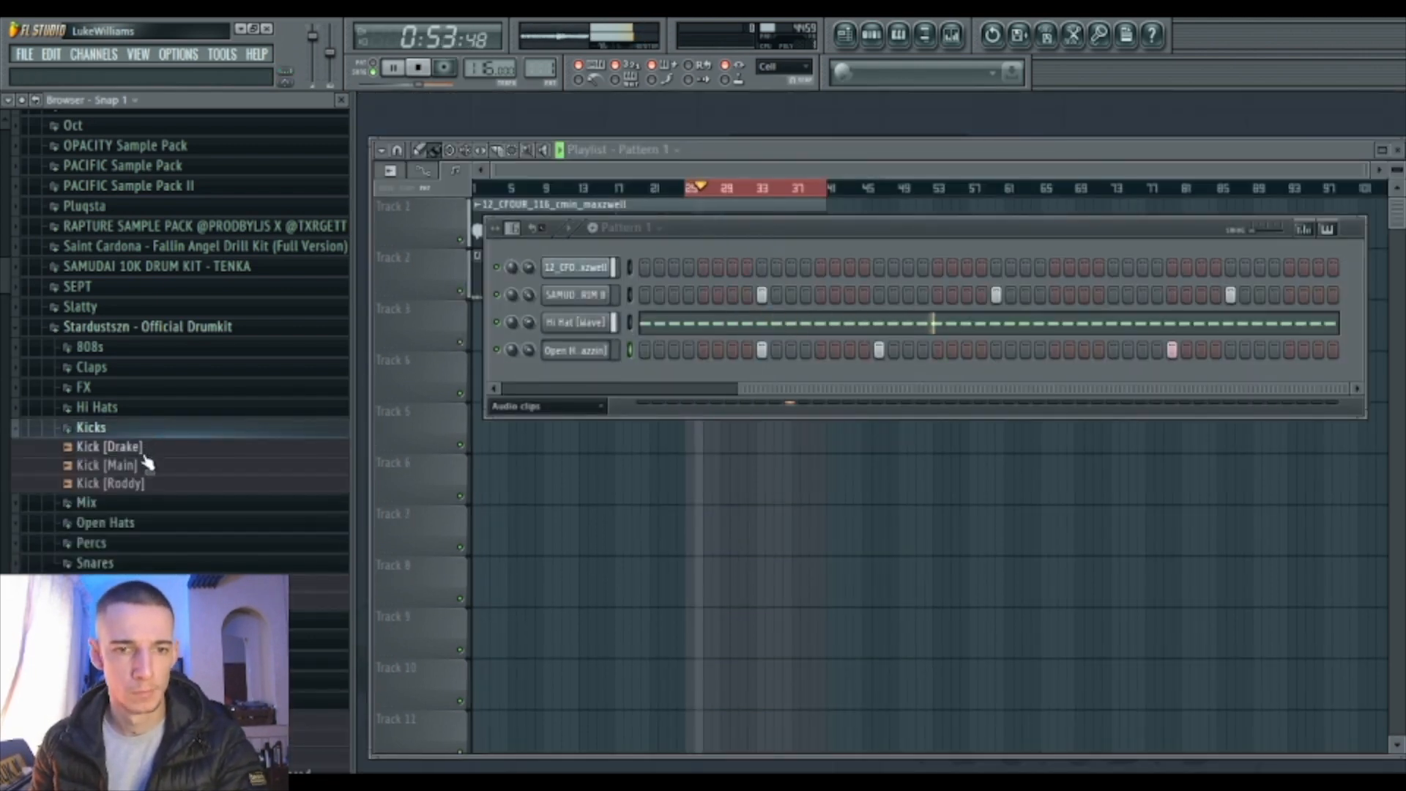
{"action": "left_click_drag", "start_coordinate": [110, 447], "coordinate": [571, 261]}
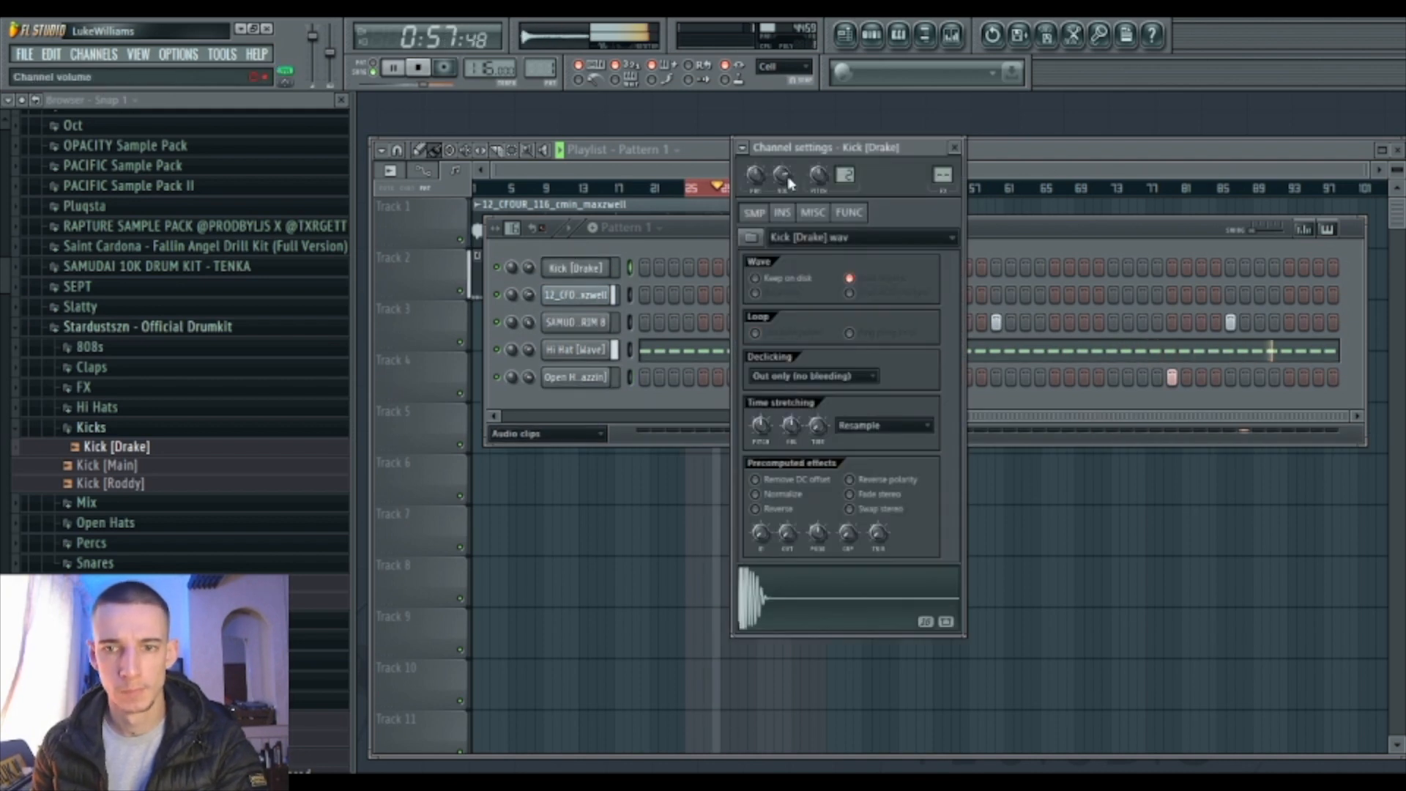
{"action": "left_click", "coordinate": [643, 375]}
{"action": "left_click", "coordinate": [176, 429]}
{"action": "key", "text": "space"}
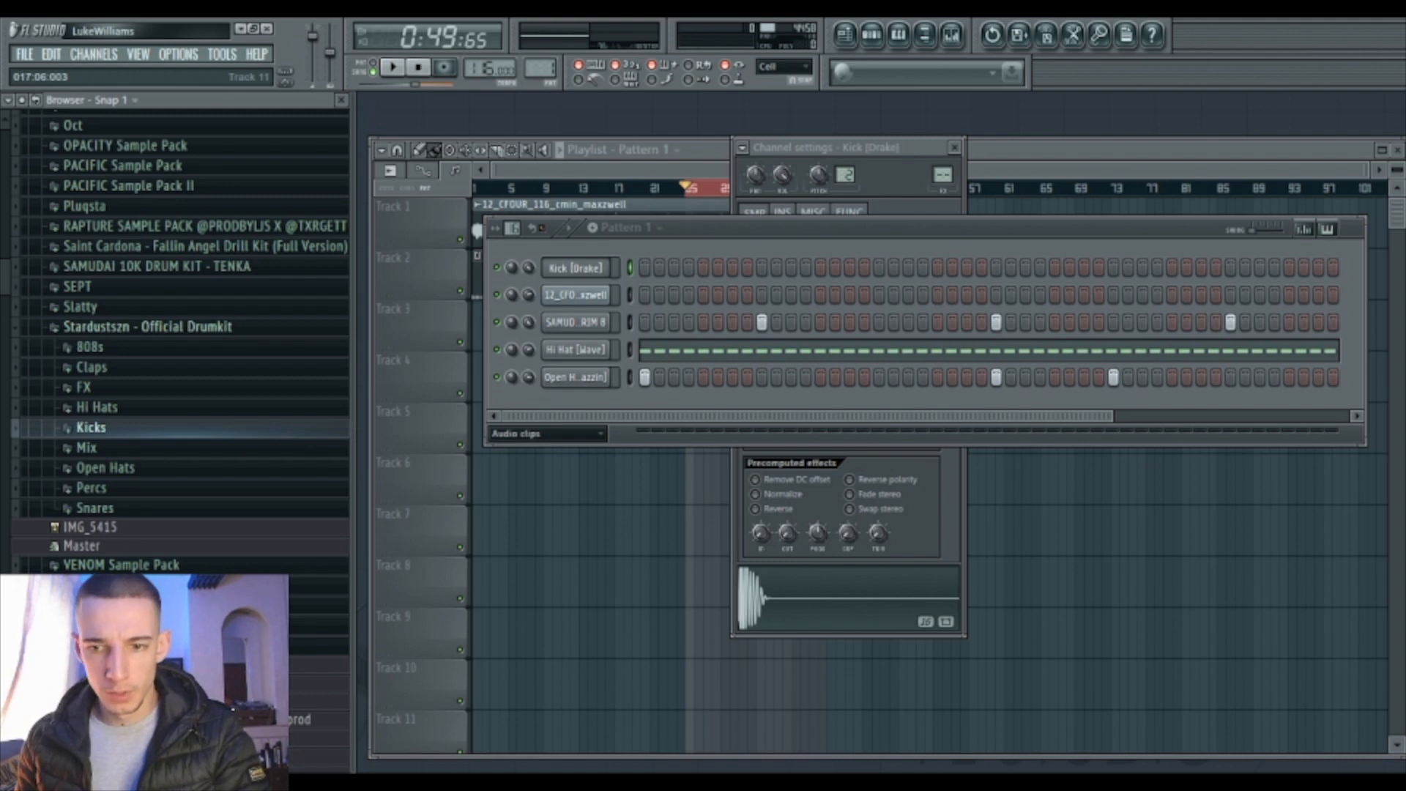
Set playback to pattern mode and open the Kick [Drake] piano roll in a maximized window.
{"action": "left_click", "coordinate": [673, 652]}
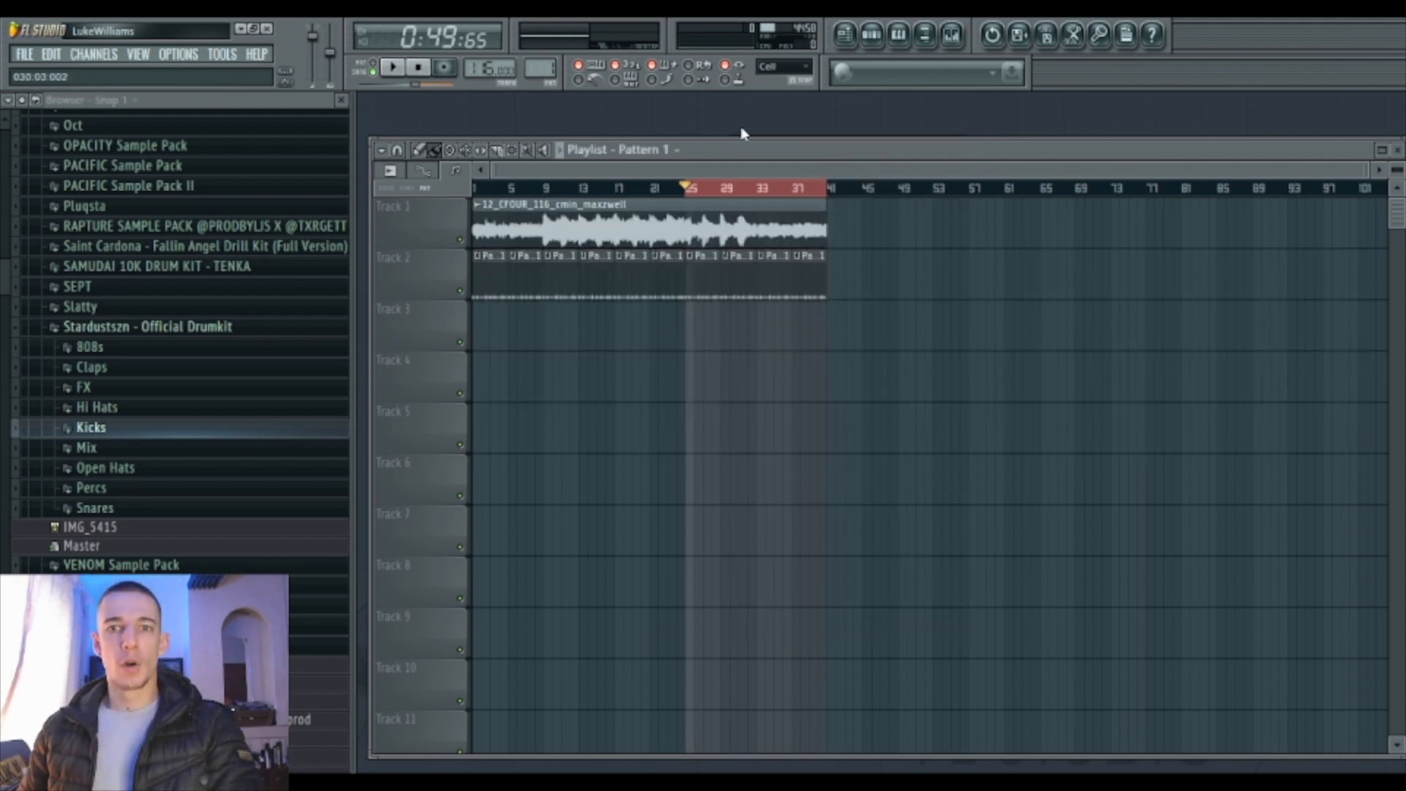
{"action": "key", "text": "F6"}
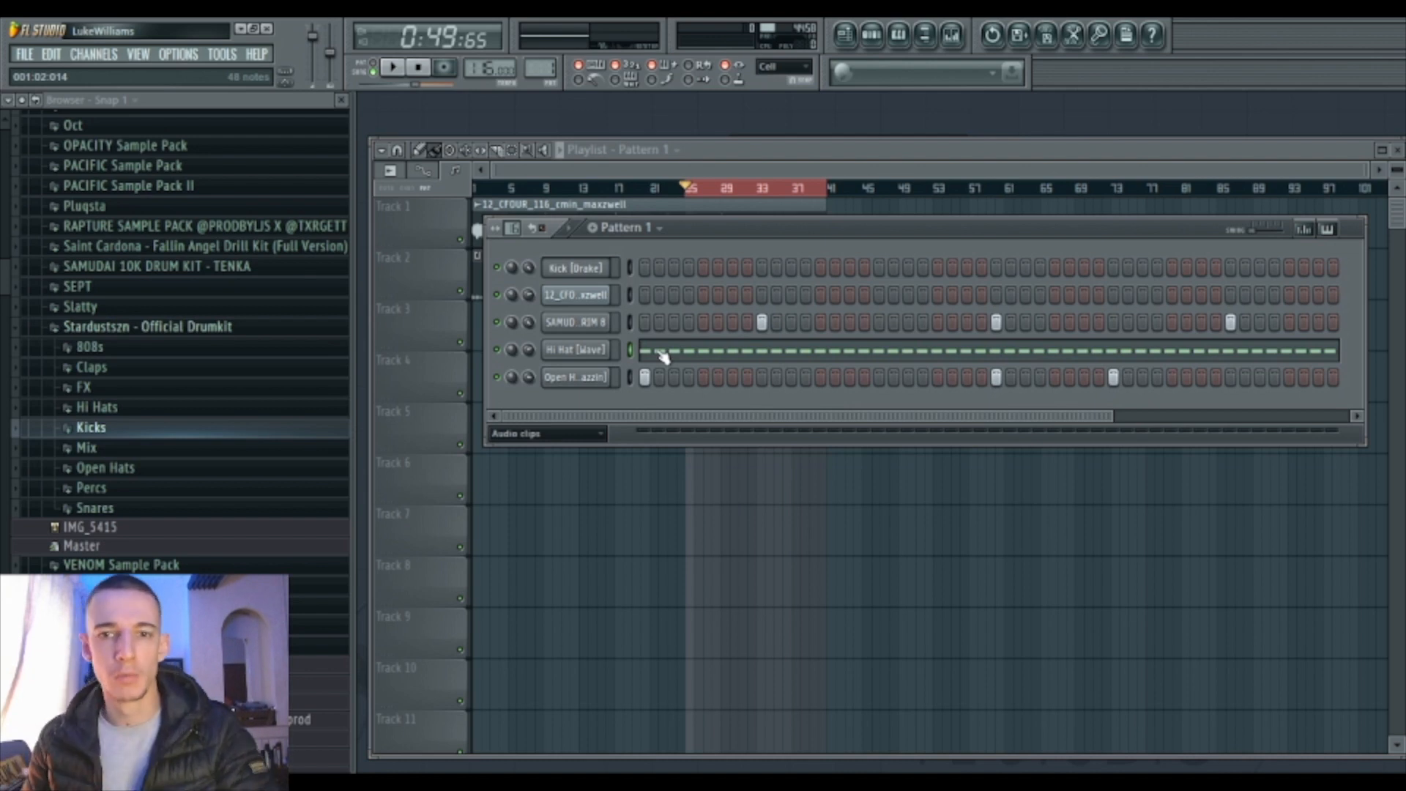
{"action": "left_click", "coordinate": [392, 67]}
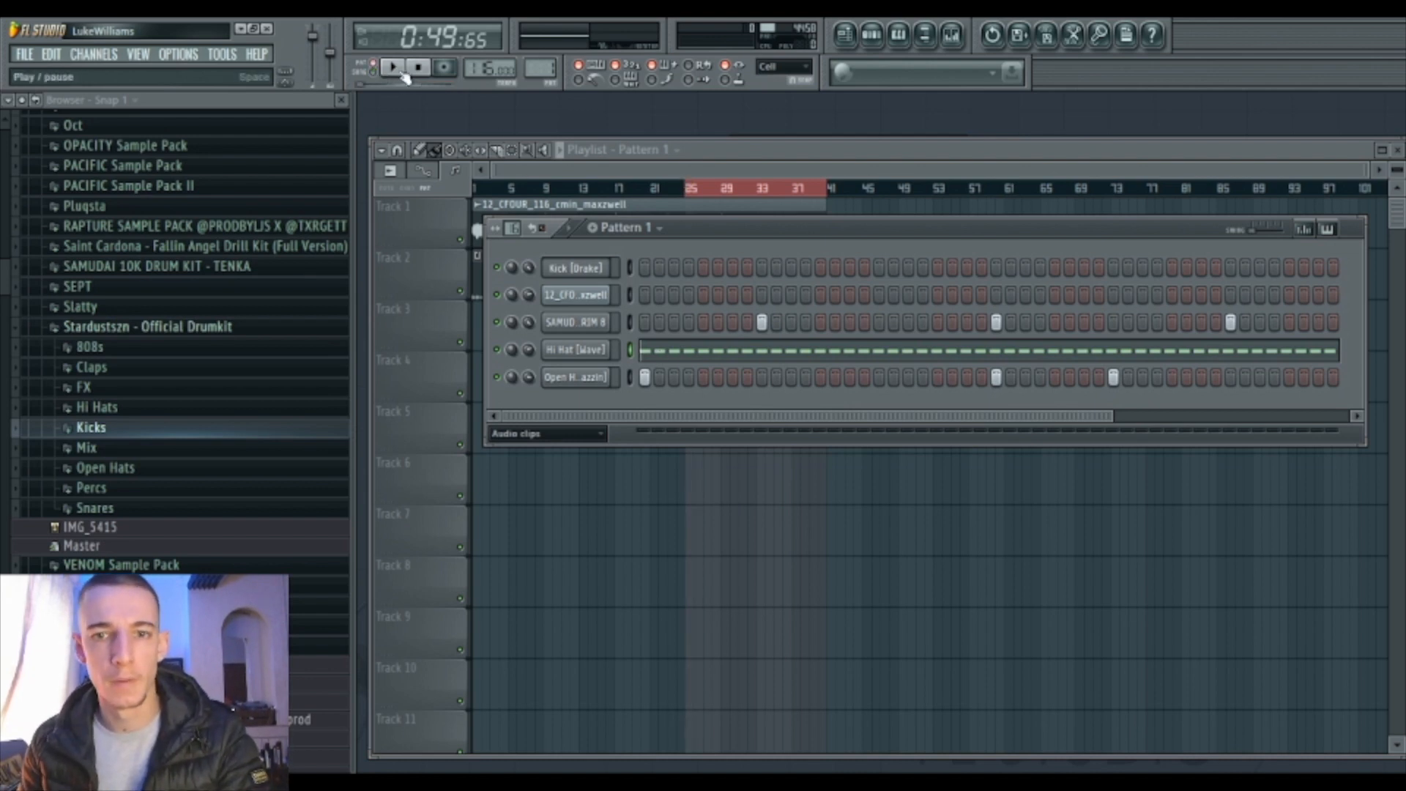
{"action": "left_click", "coordinate": [619, 269]}
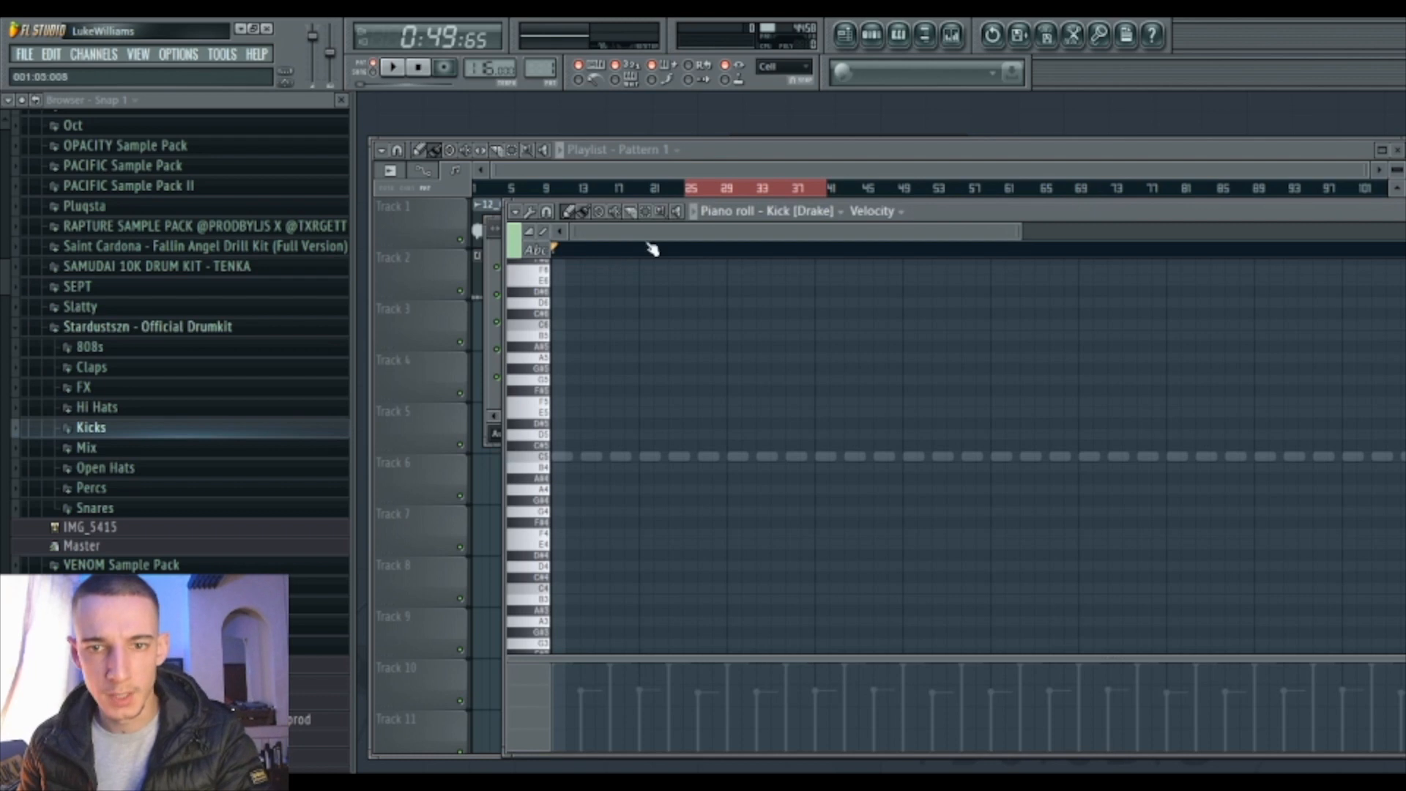
{"action": "double_click", "coordinate": [901, 217]}
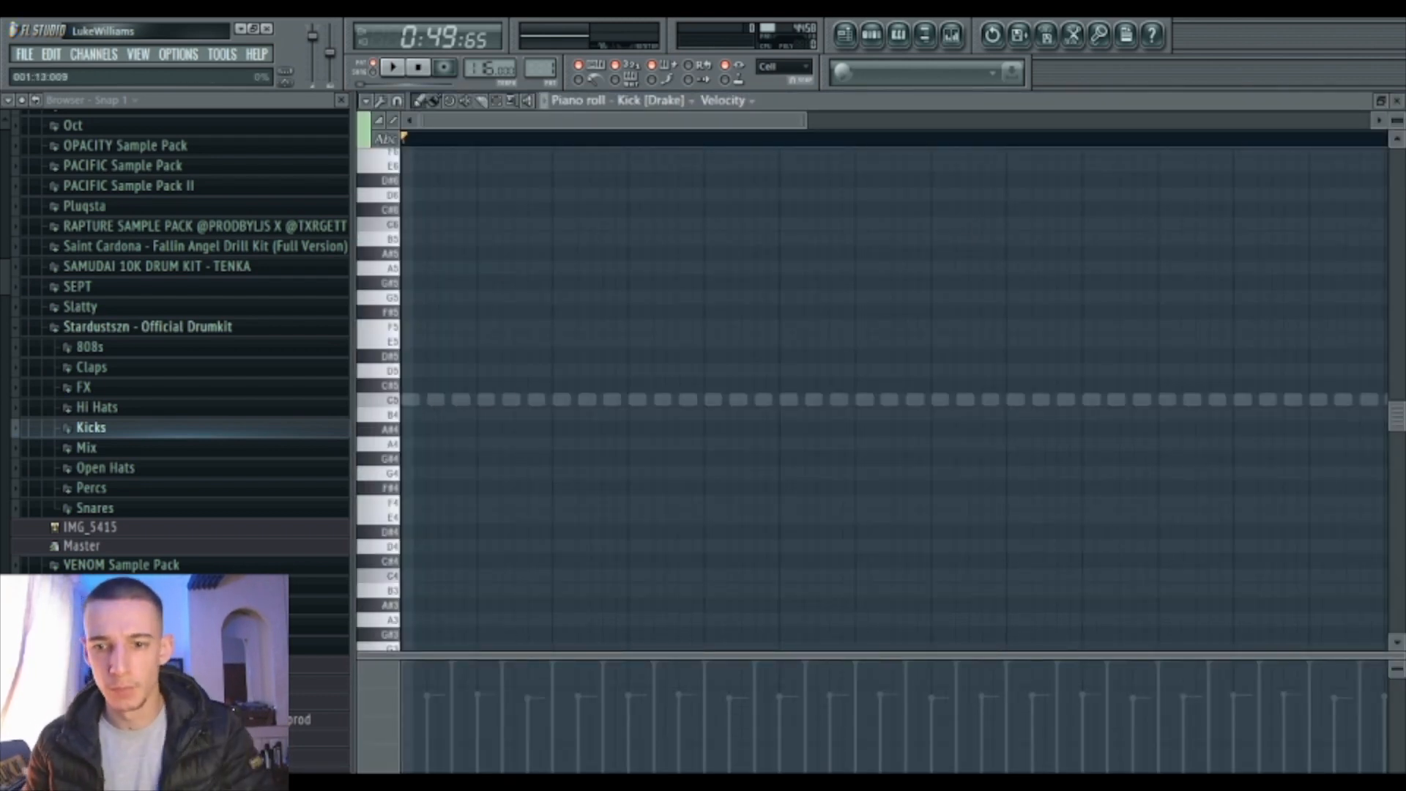
Place eight C5 kick notes across the pattern while it plays, one at the start and the rest from the middle onward.
{"action": "left_click", "coordinate": [417, 400]}
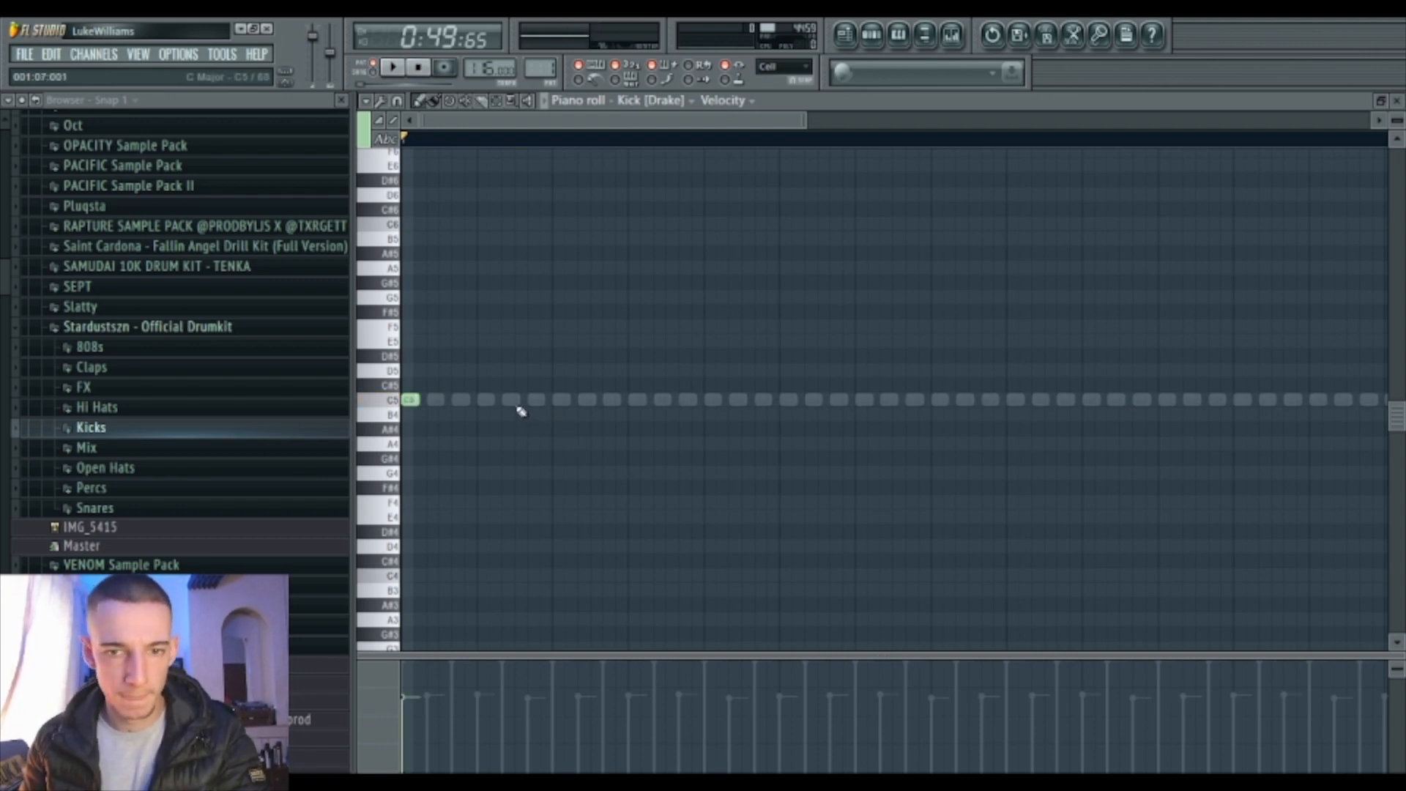
{"action": "left_click", "coordinate": [522, 401]}
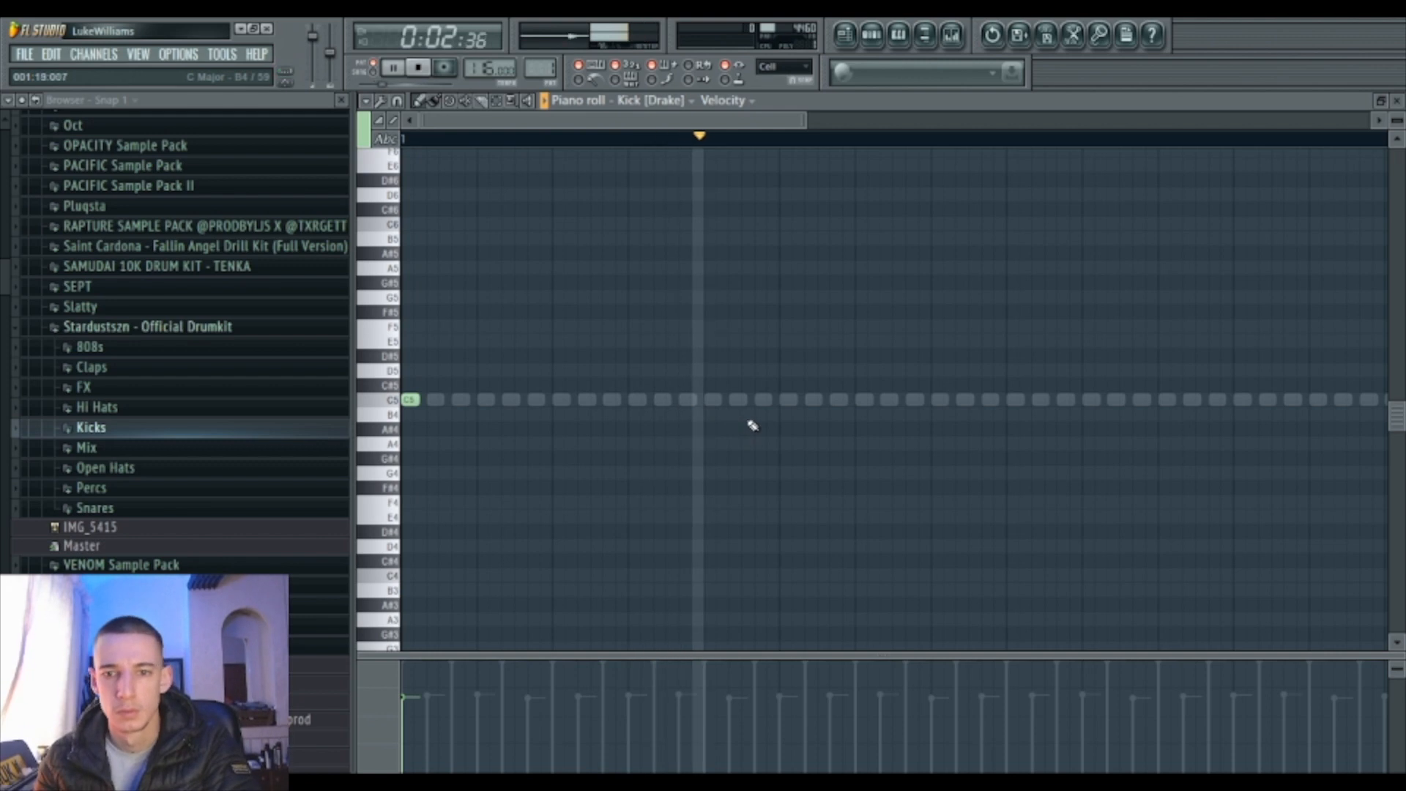
{"action": "left_click", "coordinate": [763, 400]}
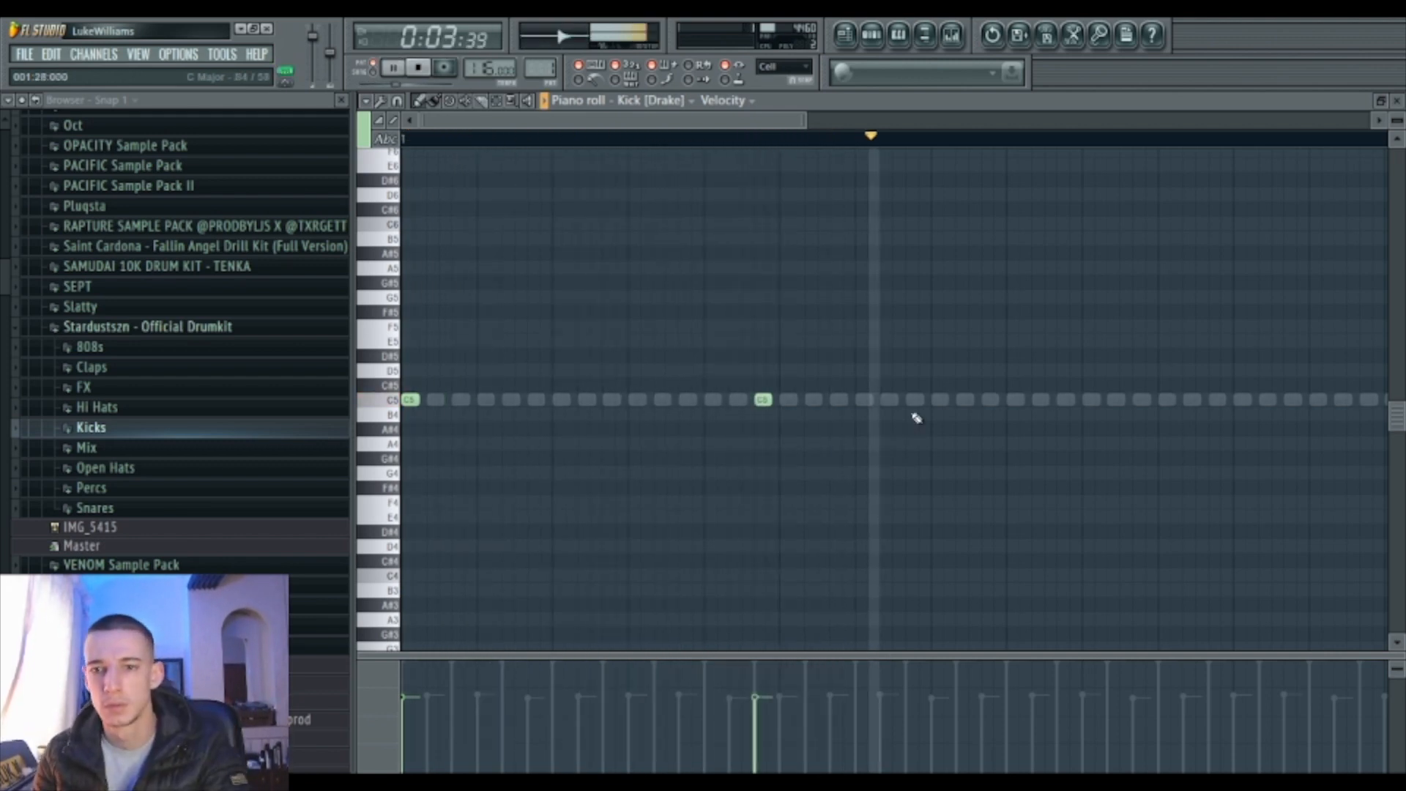
{"action": "left_click", "coordinate": [964, 400]}
{"action": "left_click", "coordinate": [1015, 400]}
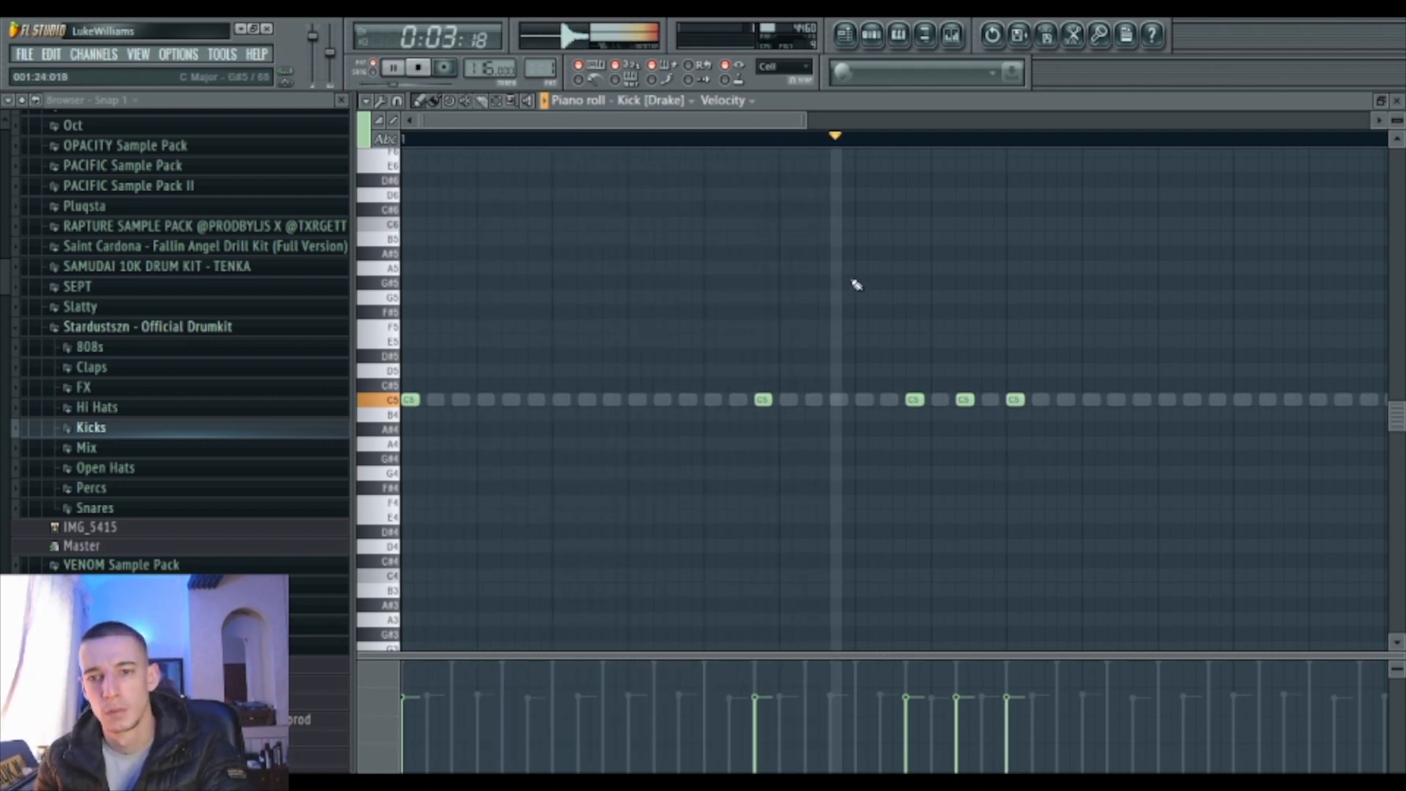
{"action": "left_click", "coordinate": [1141, 400]}
{"action": "left_click", "coordinate": [1217, 400]}
{"action": "left_click", "coordinate": [1242, 400]}
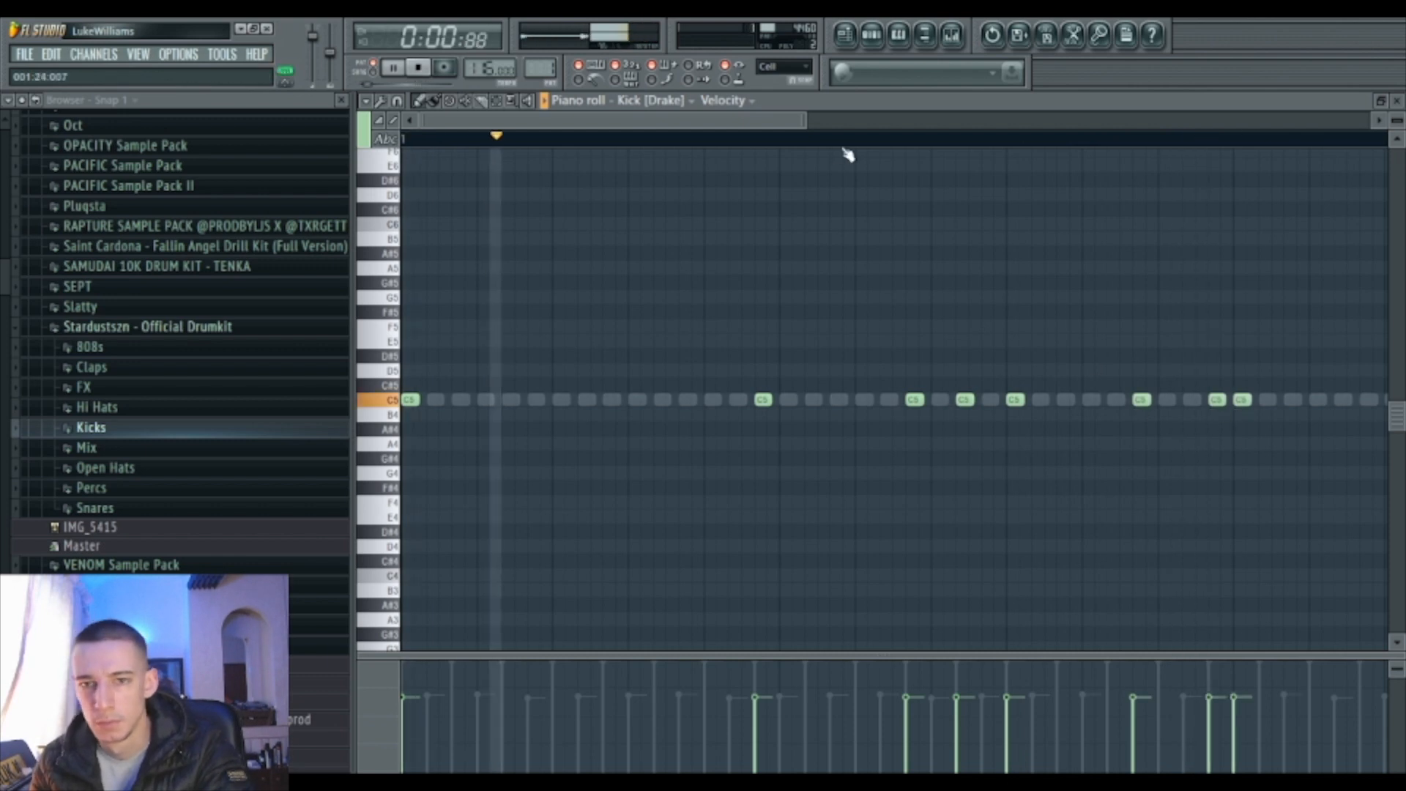
{"action": "scroll", "coordinate": [864, 183], "scroll_direction": "right", "scroll_amount": 3}
{"action": "left_click_drag", "start_coordinate": [865, 193], "coordinate": [883, 219]}
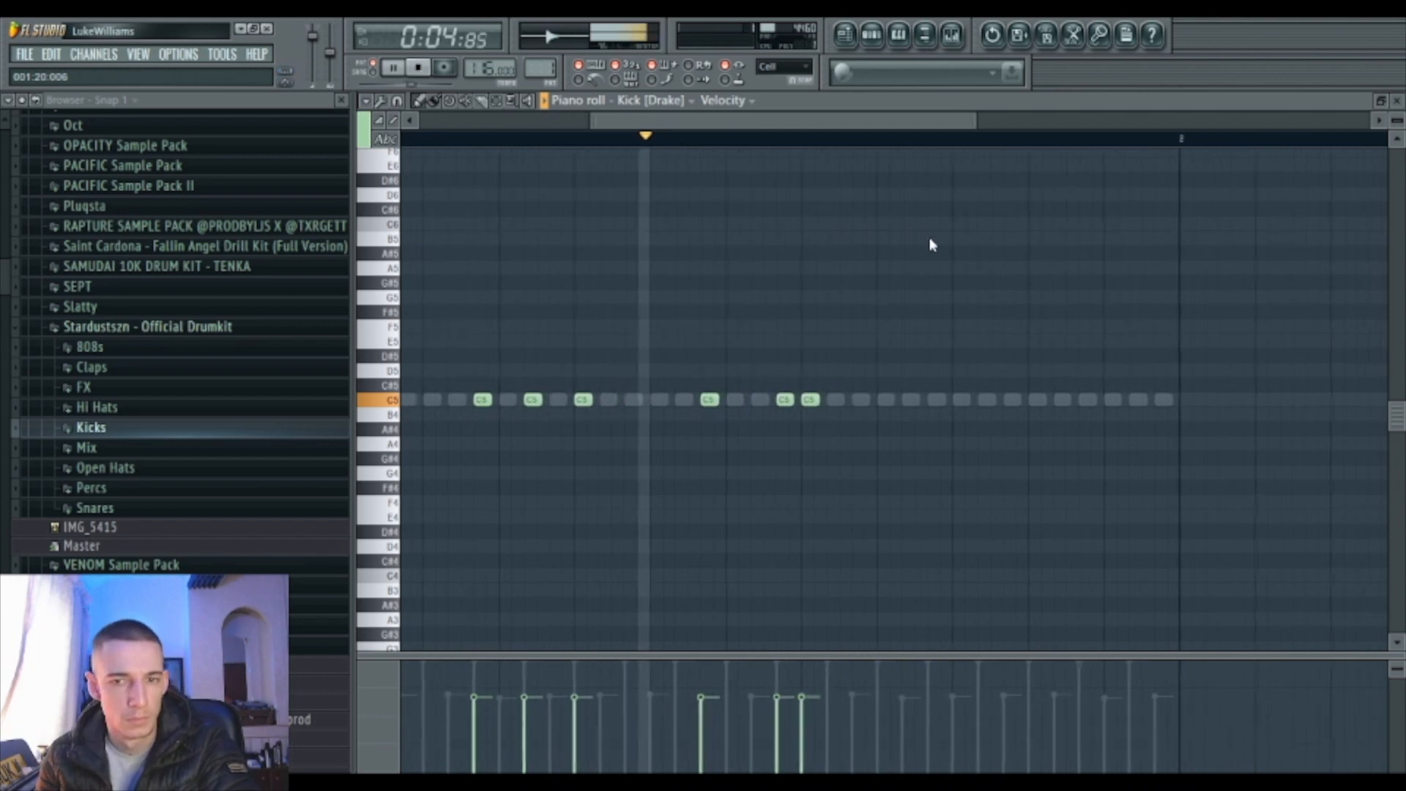
{"action": "right_click", "coordinate": [946, 401]}
{"action": "right_click", "coordinate": [947, 401]}
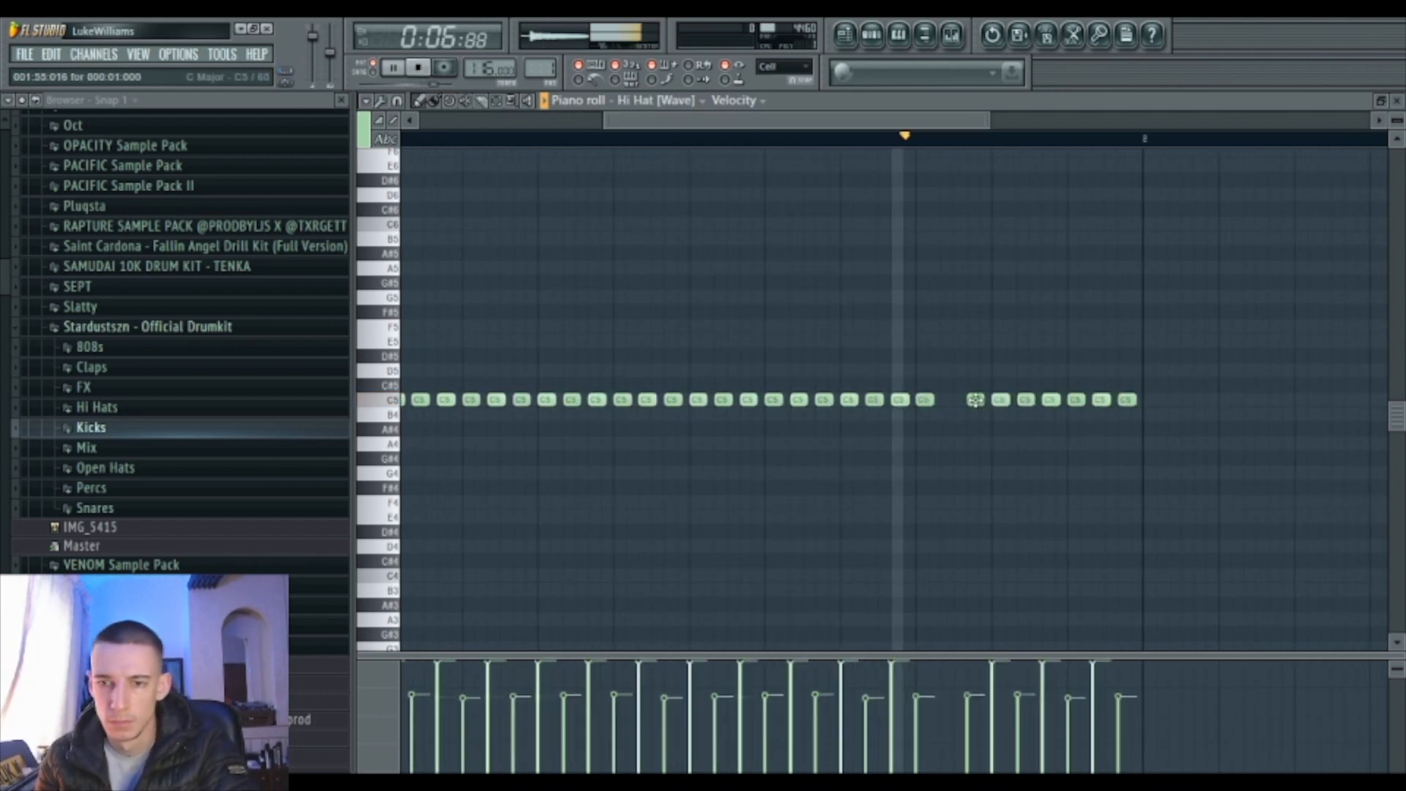
{"action": "left_click", "coordinate": [955, 401]}
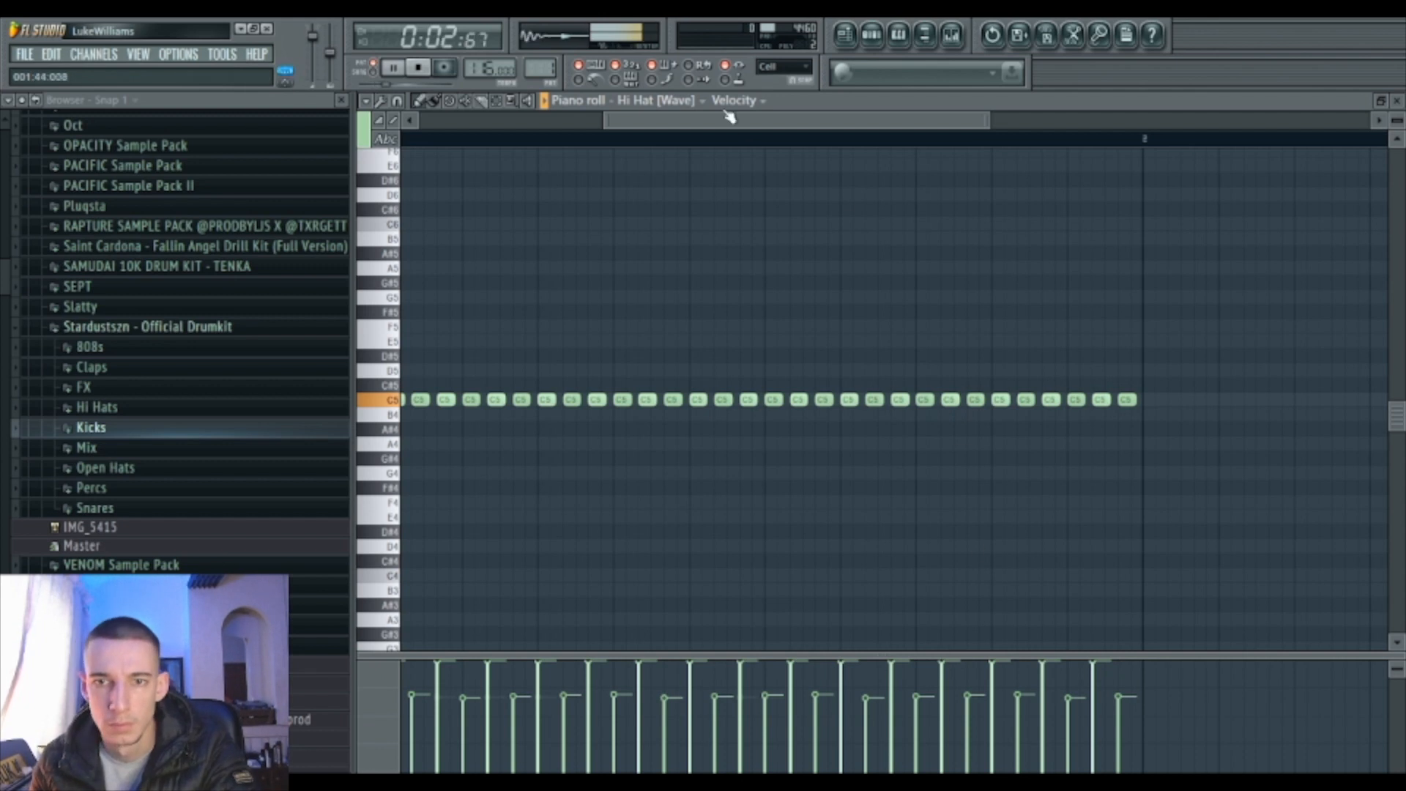
{"action": "left_click", "coordinate": [662, 102]}
{"action": "left_click", "coordinate": [662, 144]}
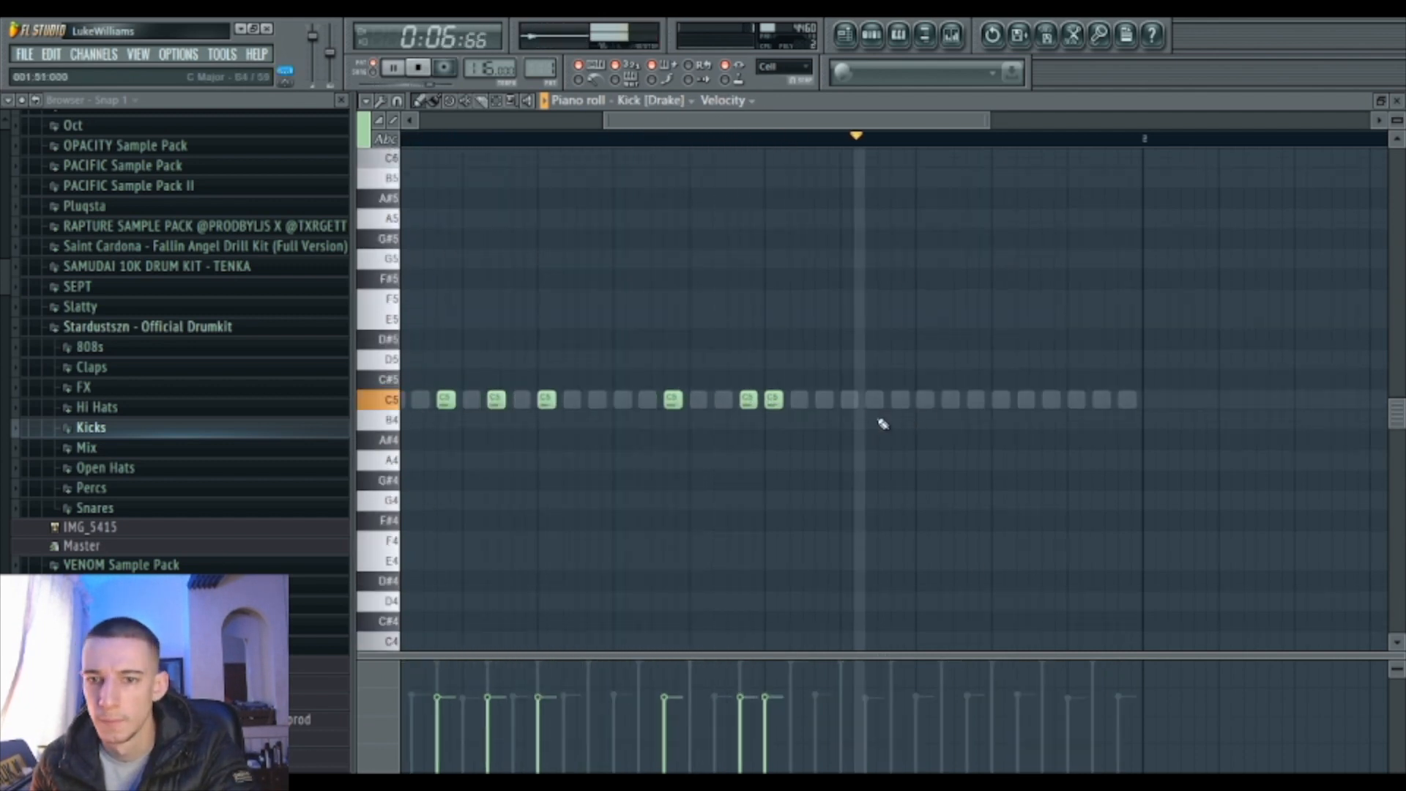
Add two more C5 kick notes near the pattern's end and raise the velocities of the kick notes.
{"action": "left_click", "coordinate": [1051, 400]}
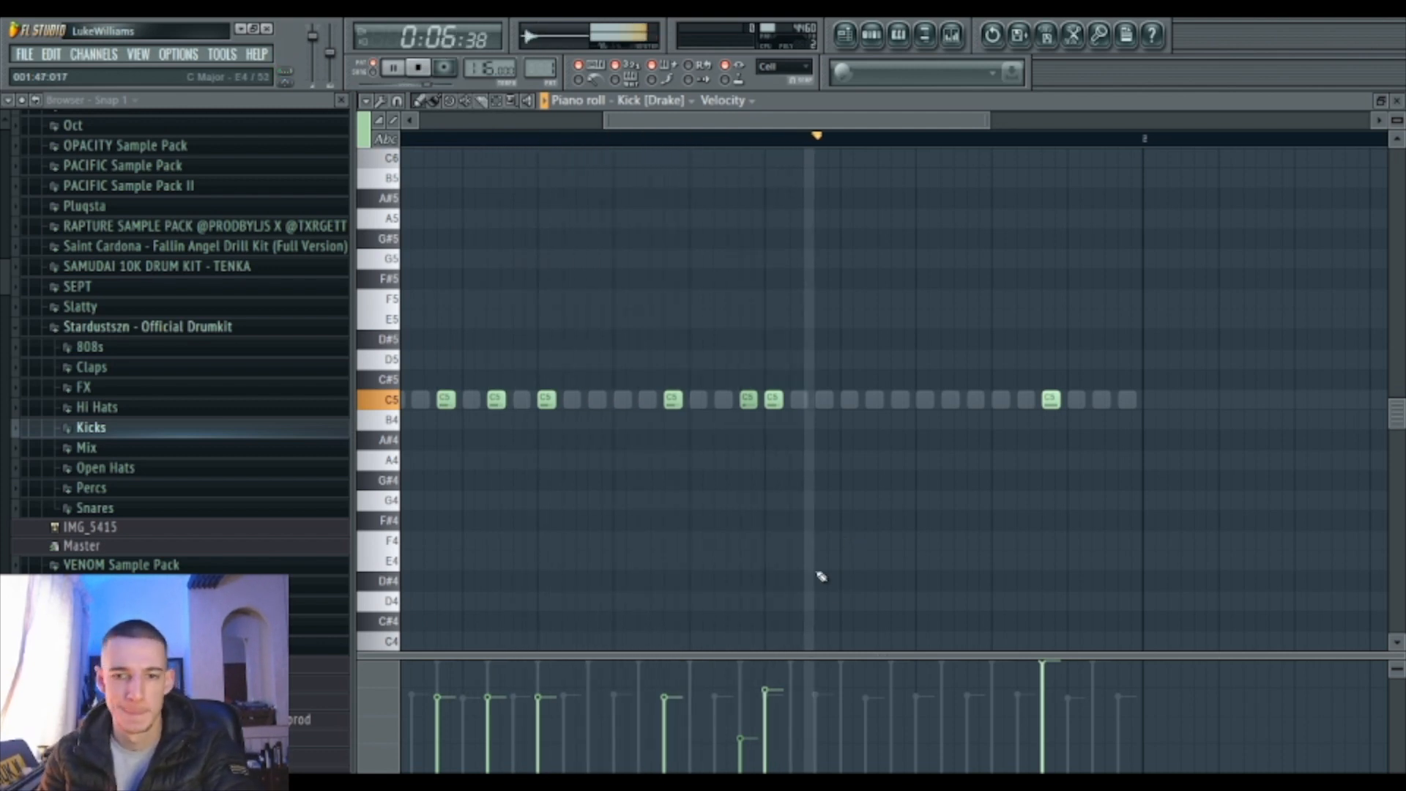
{"action": "left_click", "coordinate": [924, 400]}
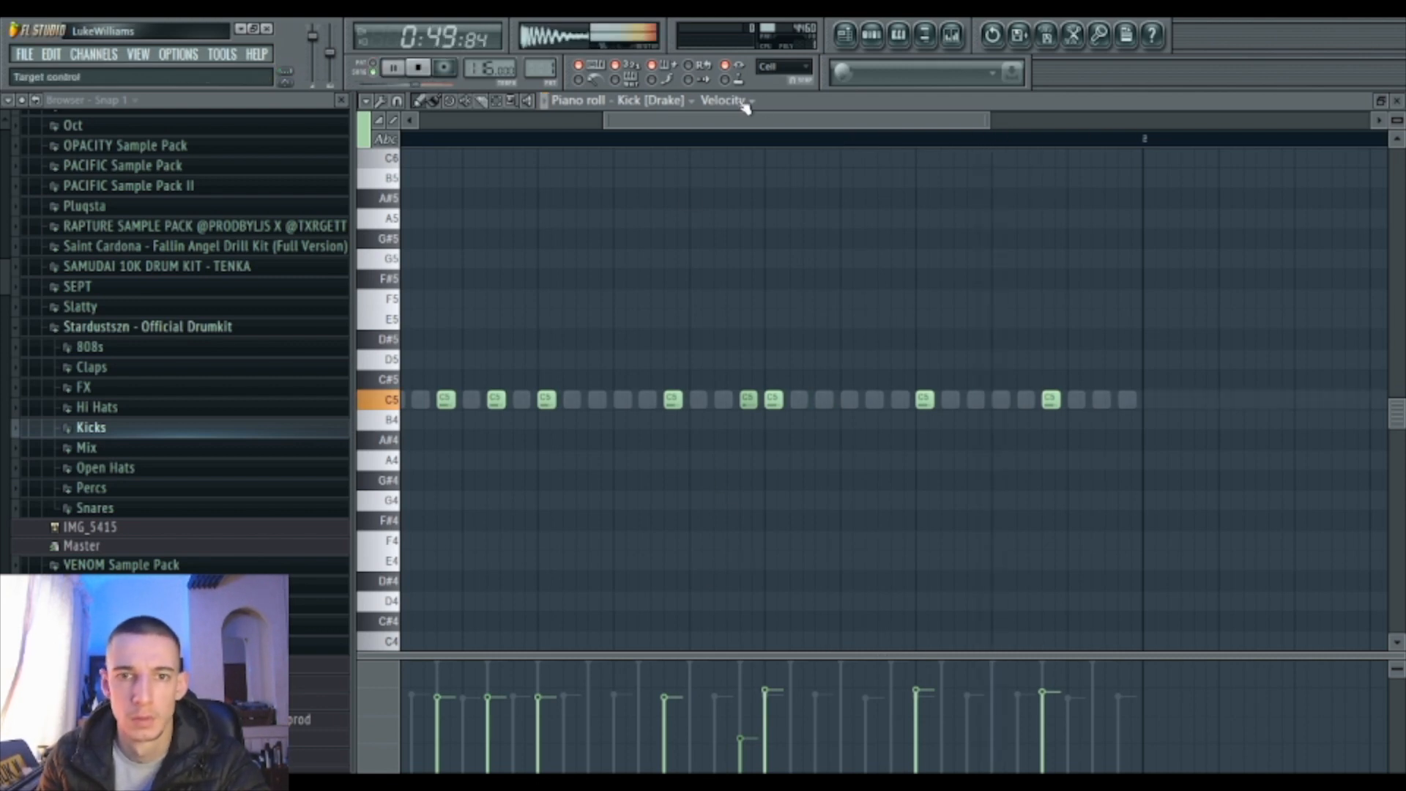
{"action": "double_click", "coordinate": [809, 103]}
{"action": "key", "text": "F6"}
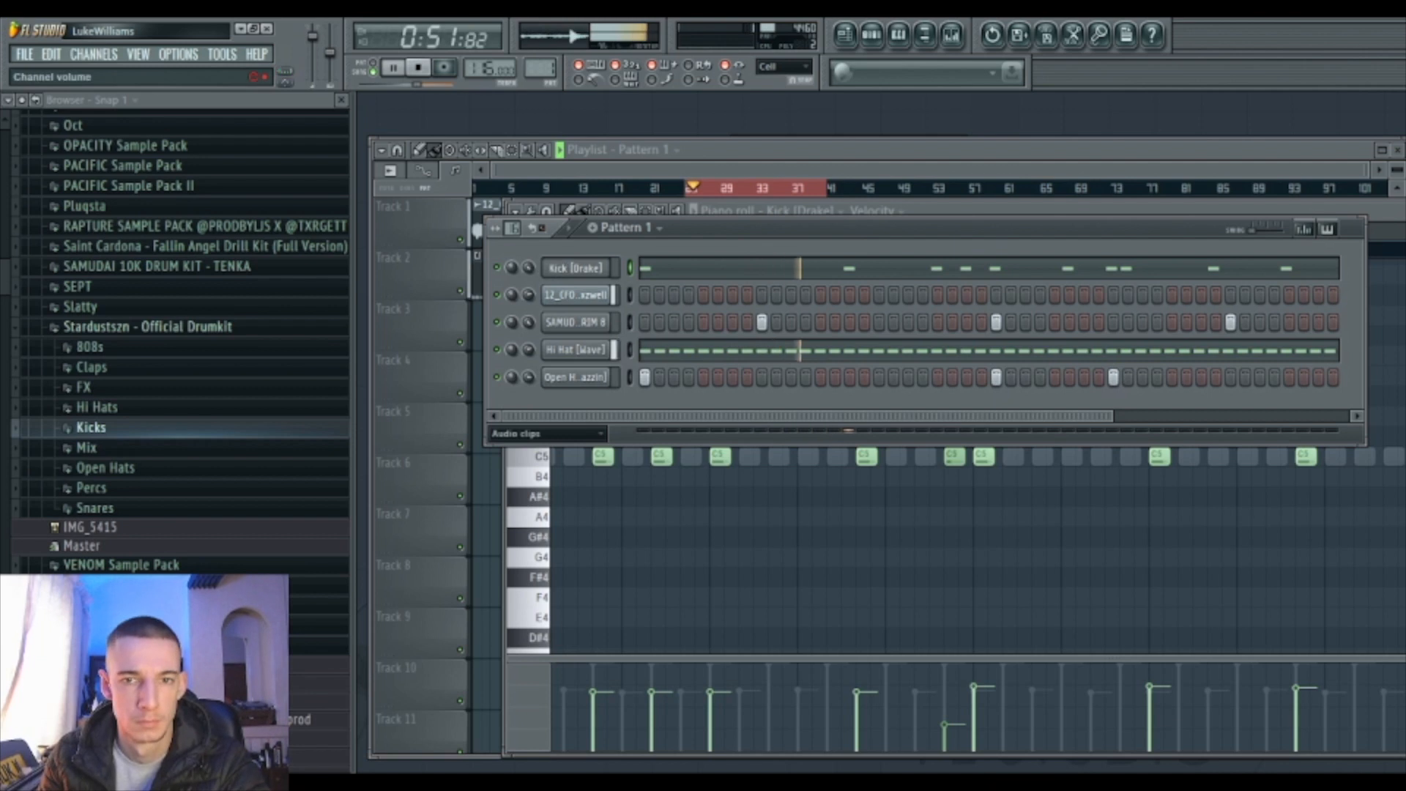
{"action": "key", "text": "F6"}
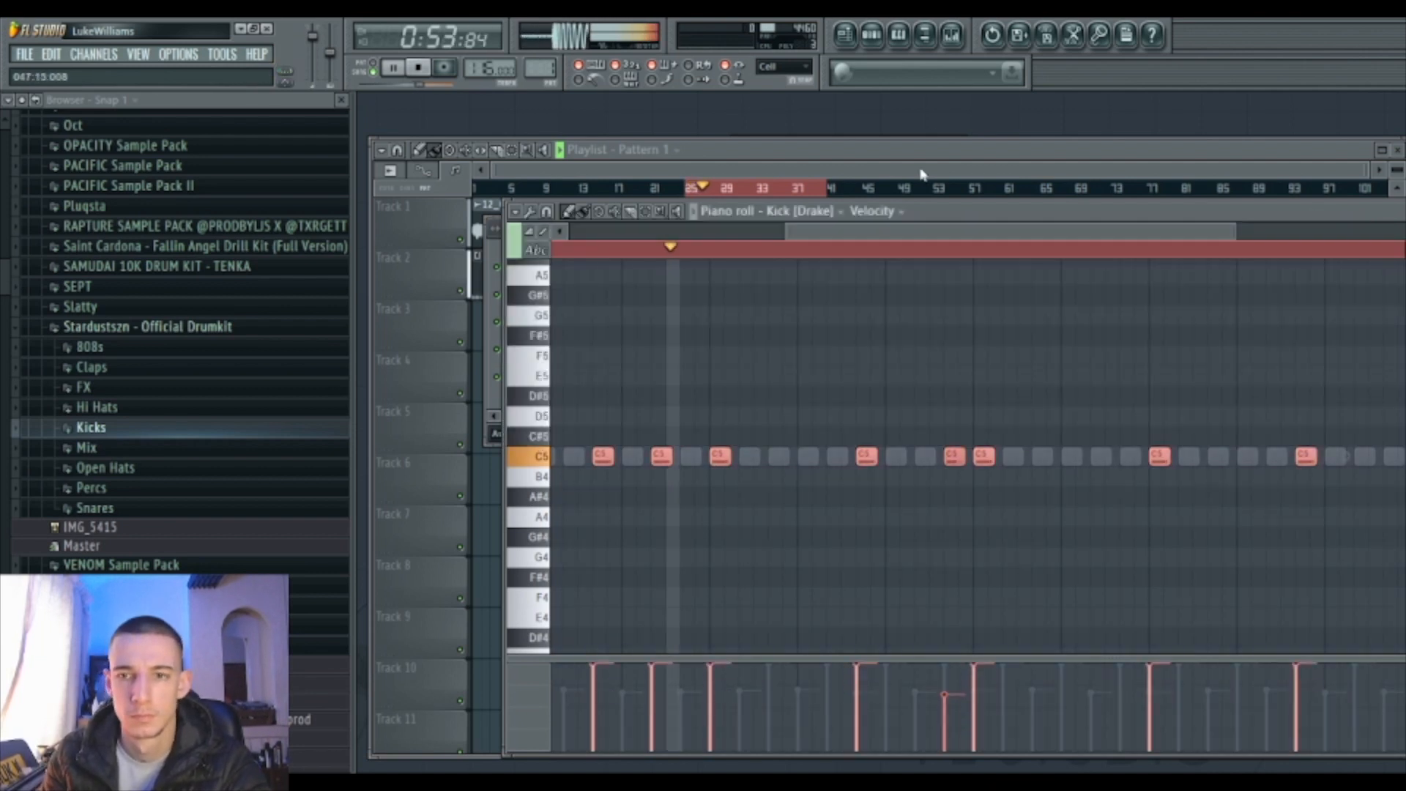
Route Kick [Drake] to mixer insert 6 and lower its level slightly.
{"action": "left_click", "coordinate": [954, 35]}
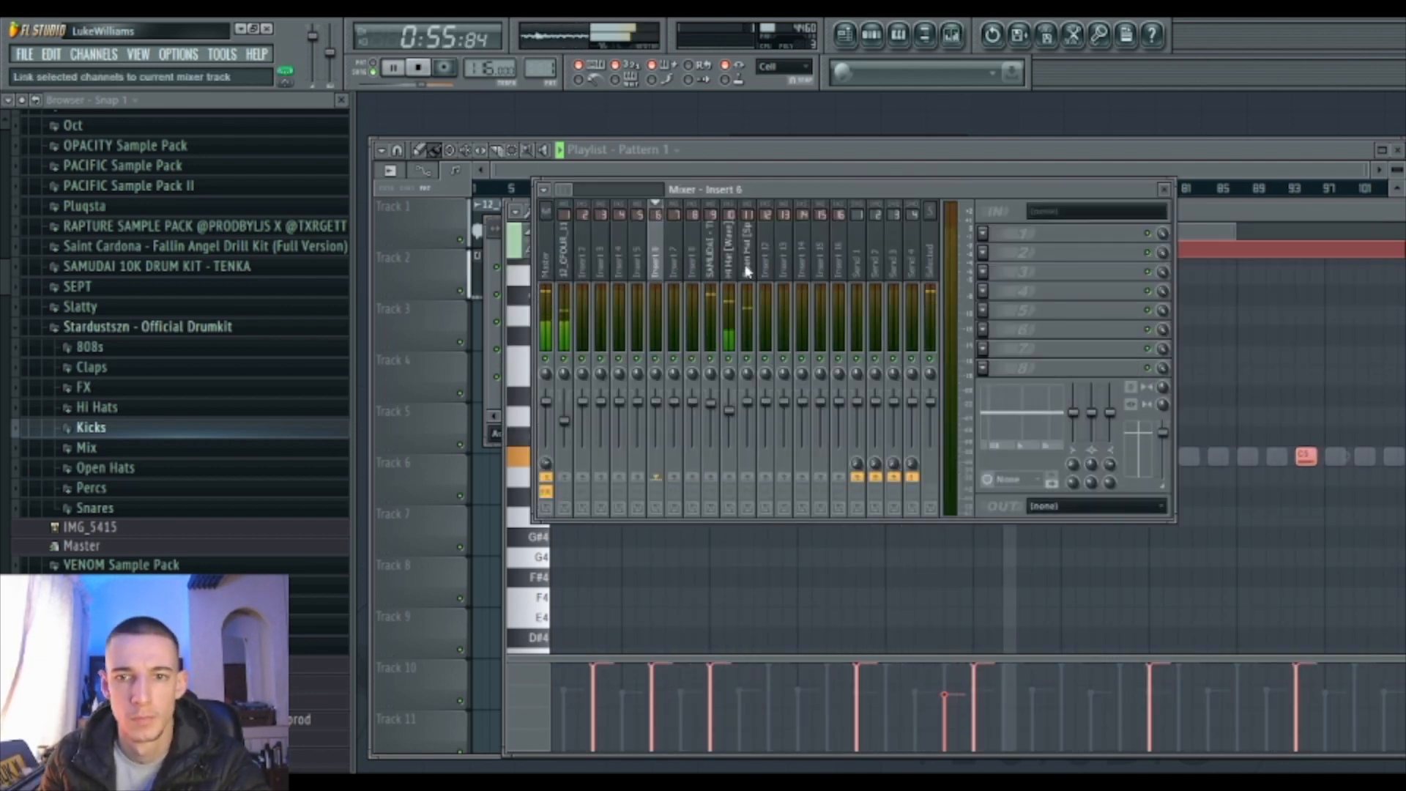
{"action": "key", "text": "ctrl+l"}
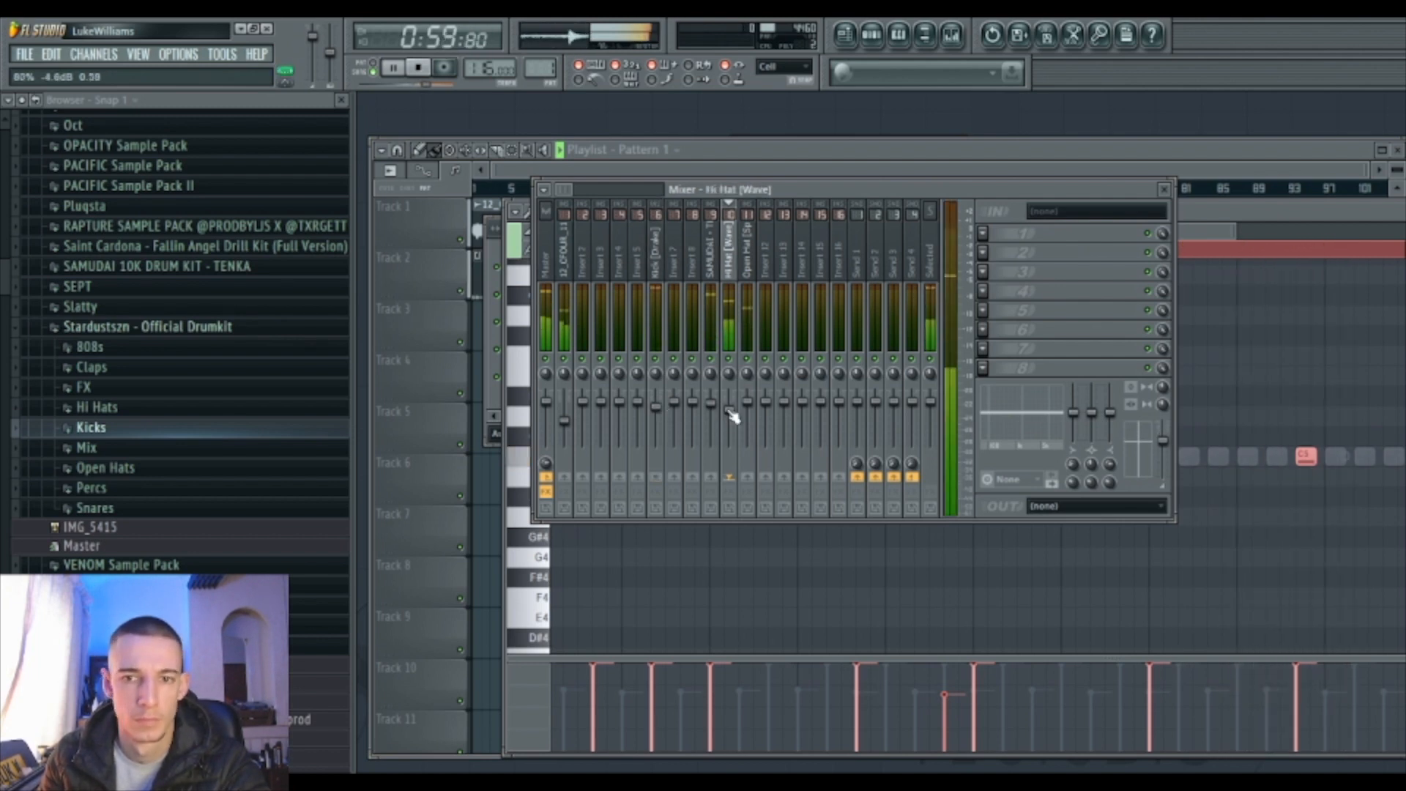
{"action": "left_click", "coordinate": [753, 569]}
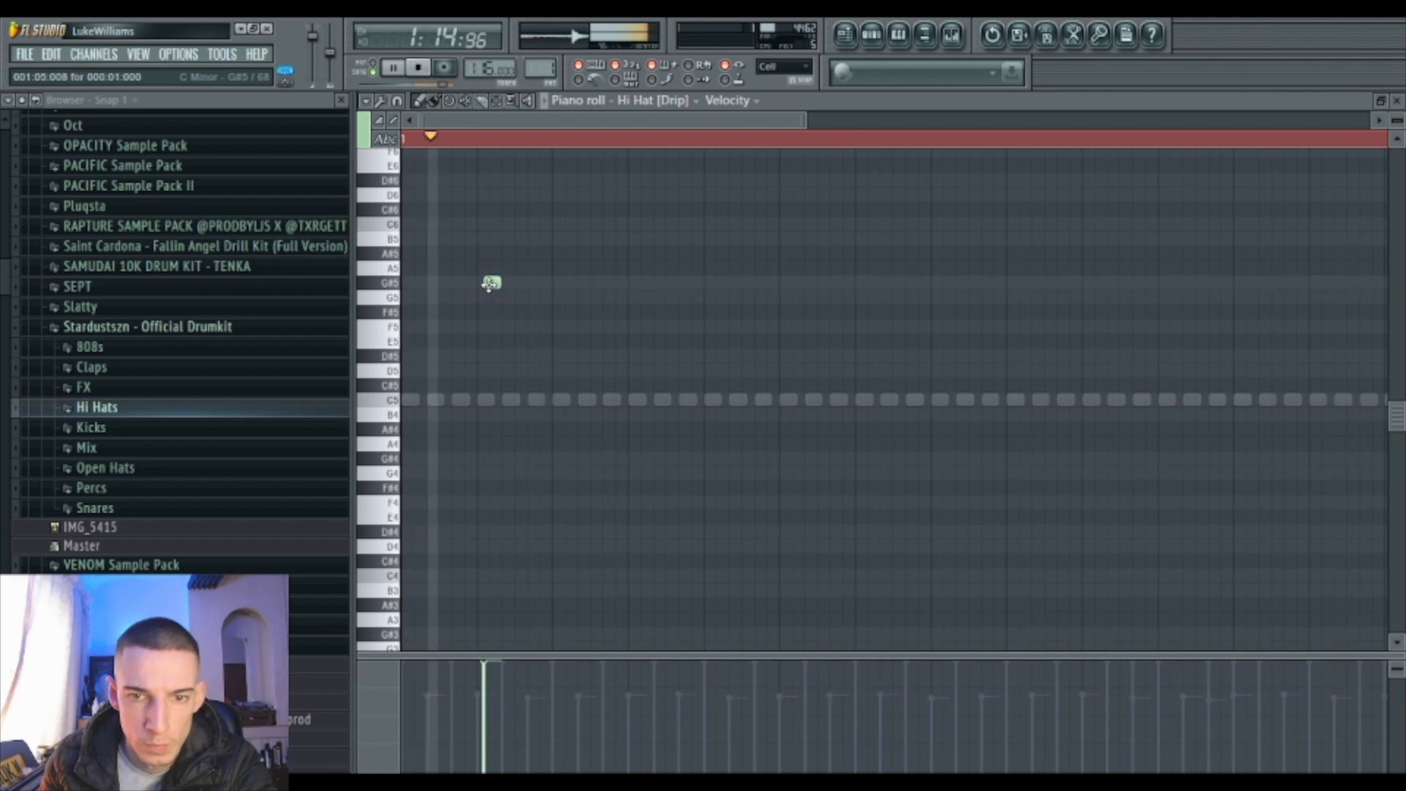
Draw a rapid run of five short G#5 notes near the start of the Hi Hat [Drip] piano roll.
{"action": "left_click_drag", "start_coordinate": [489, 284], "coordinate": [506, 287]}
{"action": "left_click", "coordinate": [492, 285]}
{"action": "left_click", "coordinate": [512, 286]}
{"action": "left_click", "coordinate": [517, 286]}
{"action": "left_click", "coordinate": [529, 287]}
Route the Hi Hat [Drip] channel to mixer insert 12.
{"action": "left_click", "coordinate": [925, 34]}
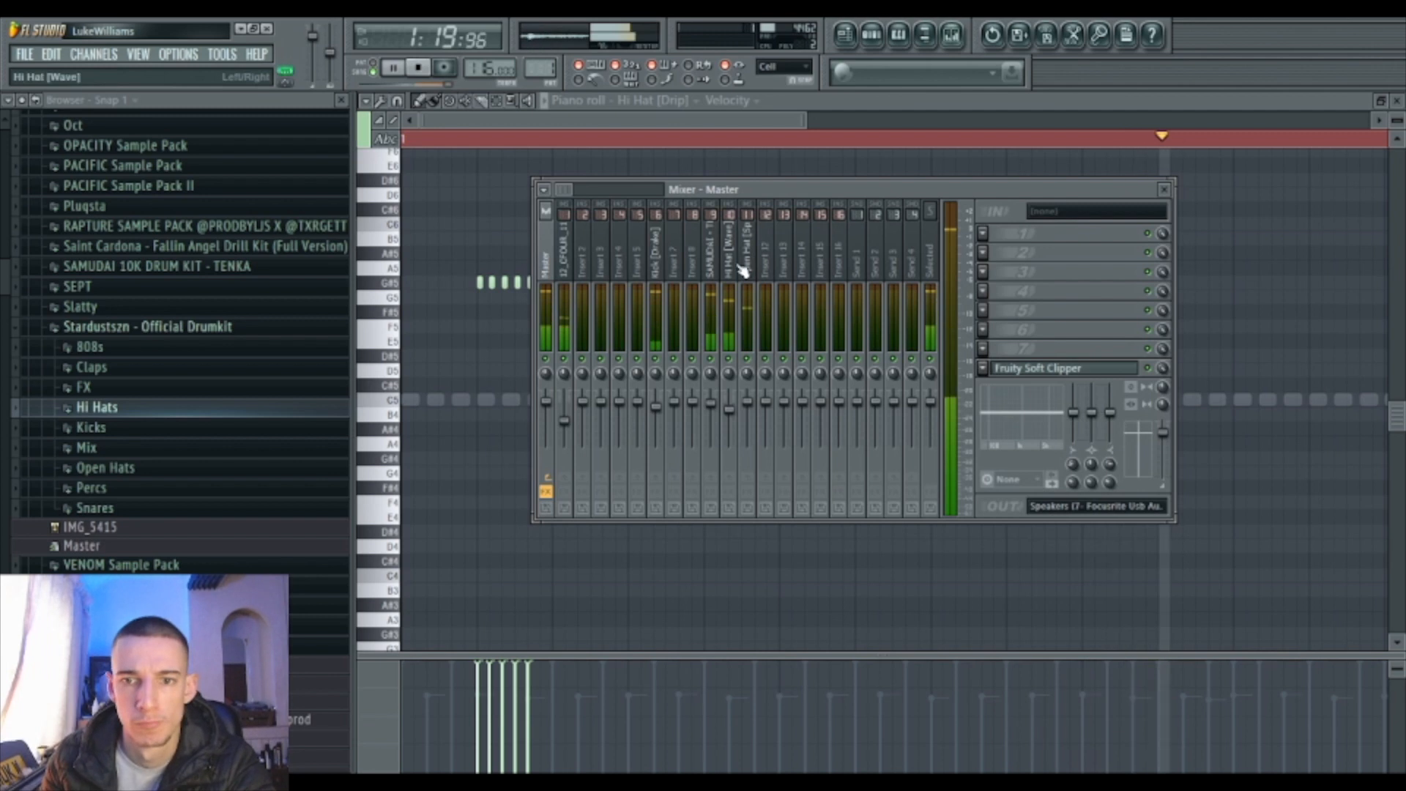
{"action": "key", "text": "ctrl+l"}
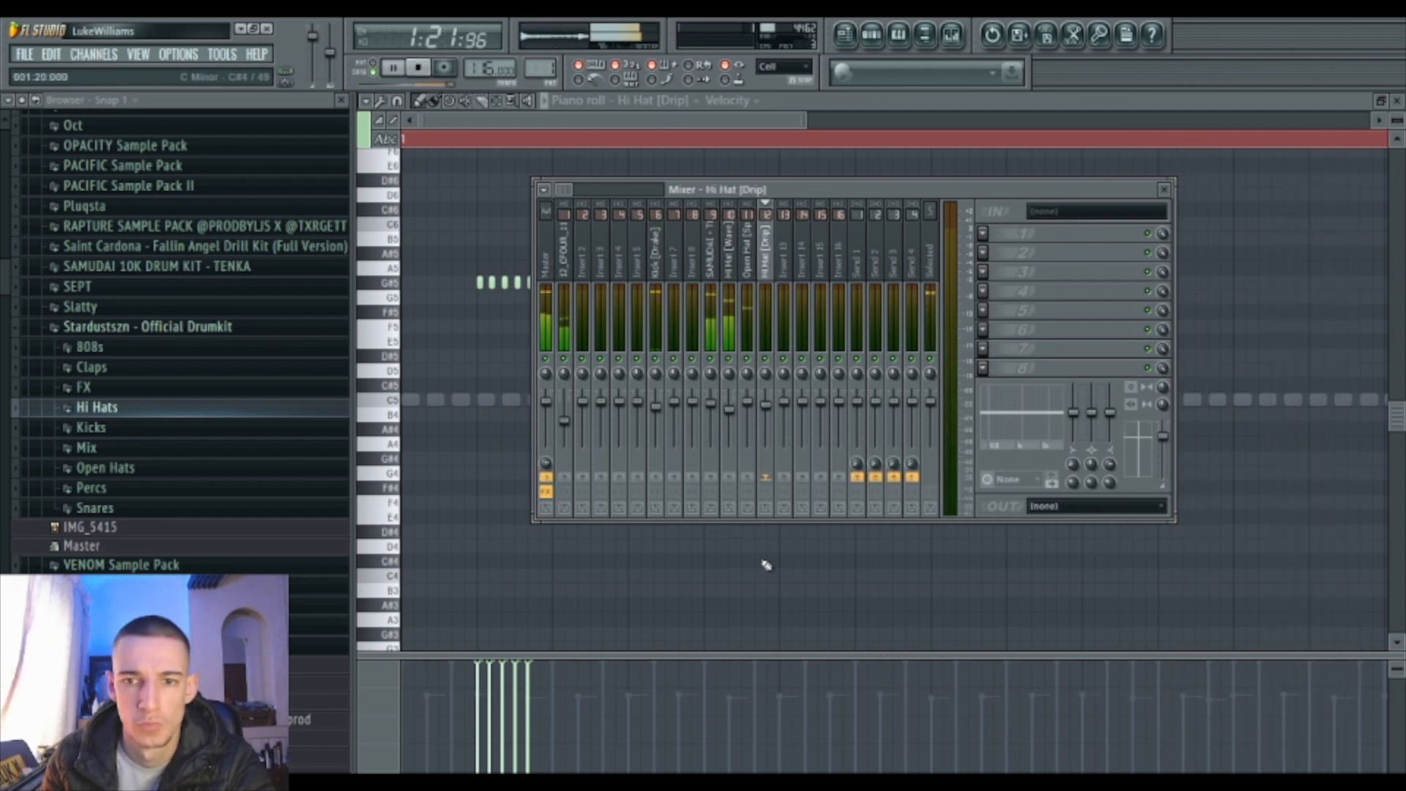
{"action": "key", "text": "F9"}
{"action": "scroll", "coordinate": [736, 379], "scroll_direction": "up", "scroll_amount": 2}
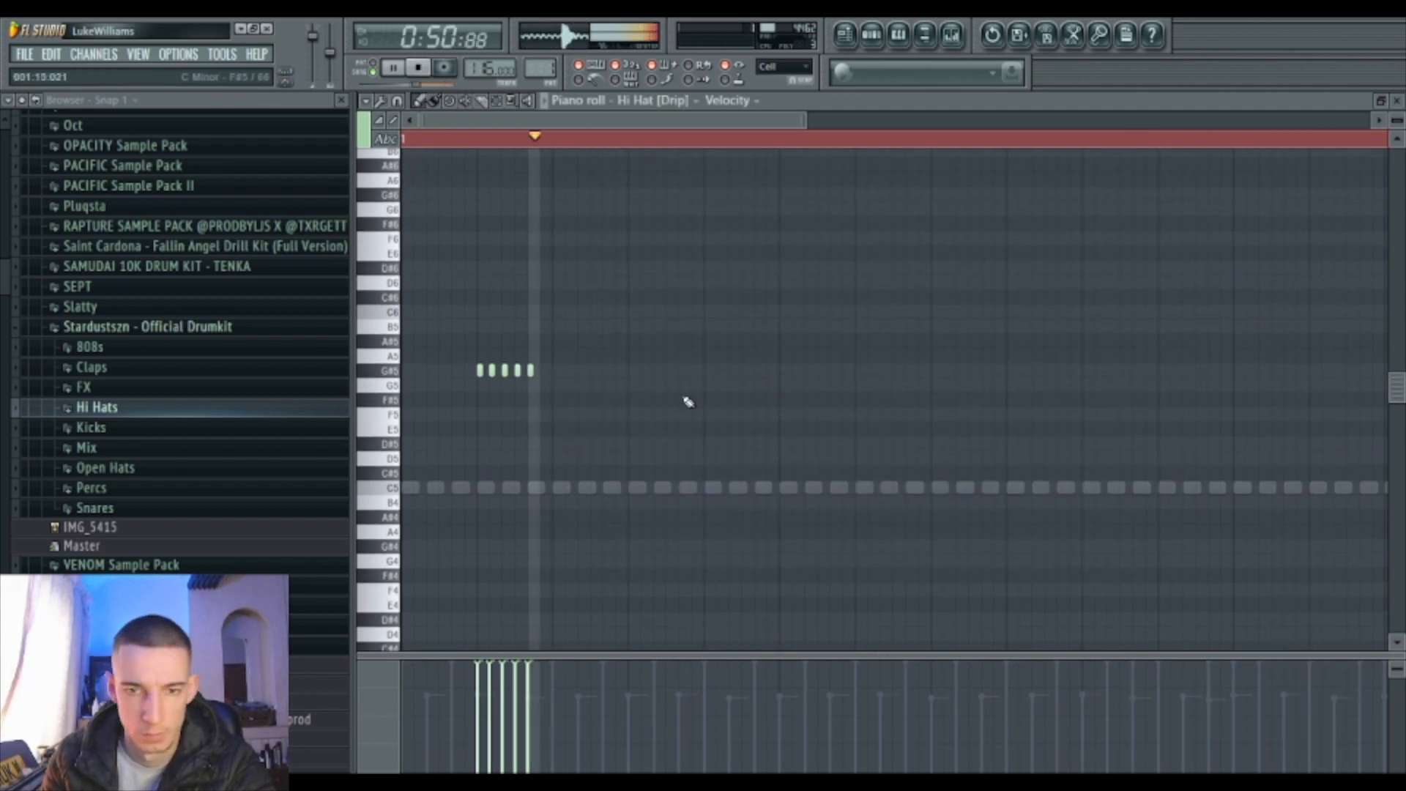
Move the opening hi-hat run down to D5, extending it to six notes with rising velocities.
{"action": "left_click_drag", "start_coordinate": [569, 358], "coordinate": [415, 408]}
{"action": "key", "text": "shift+Down"}
{"action": "key", "text": "shift+Down"}
{"action": "key", "text": "shift+Down"}
{"action": "scroll", "coordinate": [416, 410], "scroll_direction": "up", "scroll_amount": 2}
{"action": "key", "text": "shift+Down"}
{"action": "key", "text": "shift+Down"}
{"action": "key", "text": "shift+Down"}
{"action": "key", "text": "space"}
{"action": "key", "text": "space"}
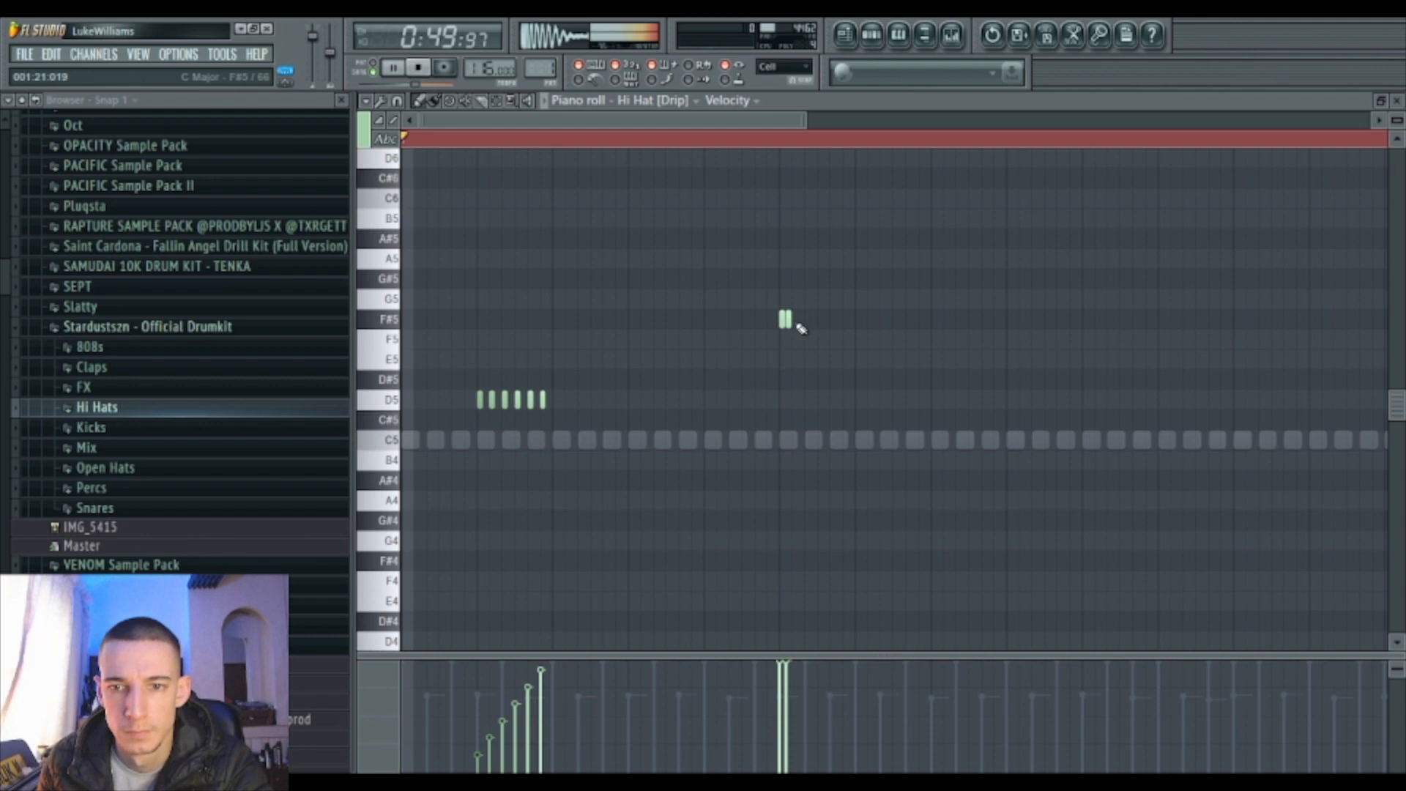
Complete a tight four-note F#5 hi-hat roll mid-pattern and follow it with single notes on A4, A4, C5, D5 and F#5.
{"action": "left_click", "coordinate": [795, 319]}
{"action": "left_click", "coordinate": [801, 319]}
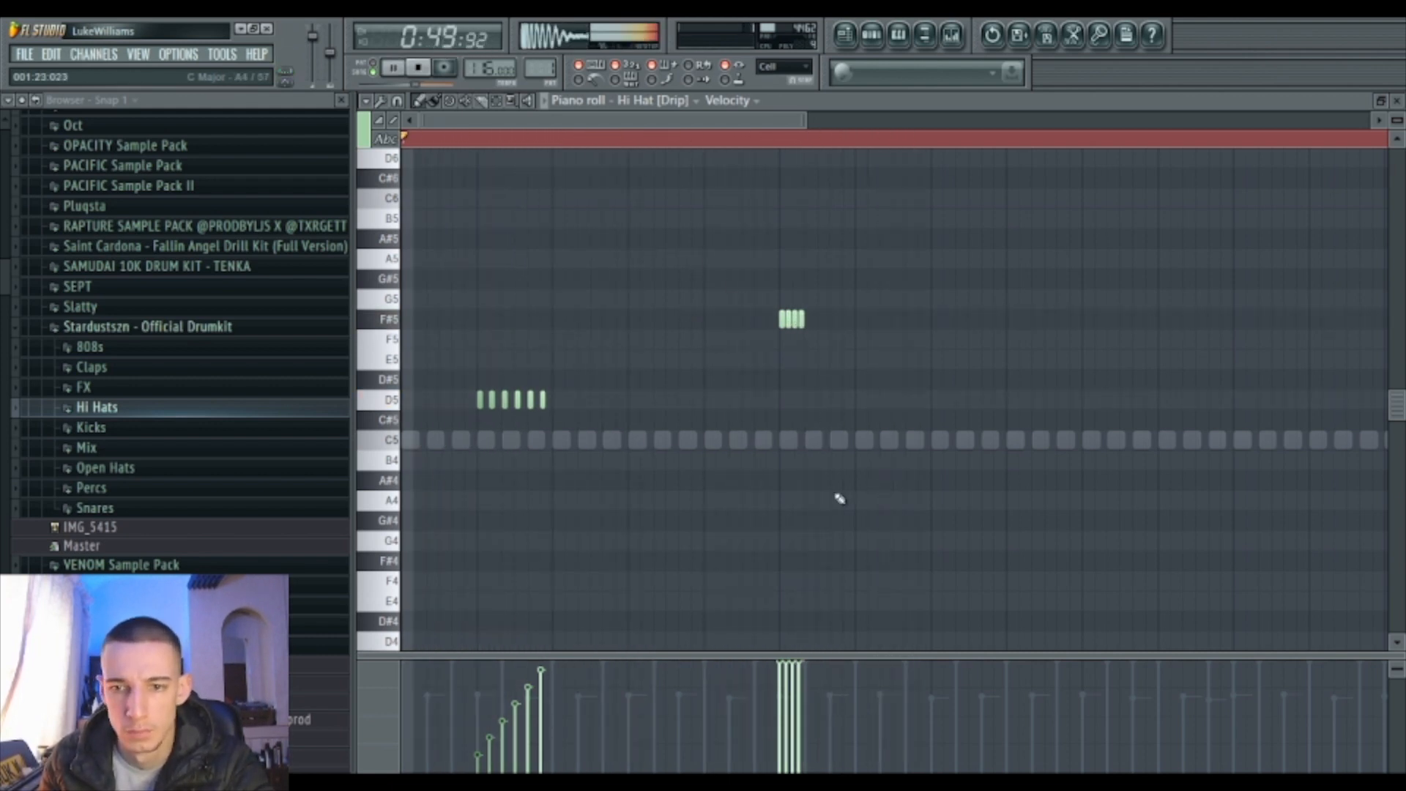
{"action": "left_click", "coordinate": [820, 500]}
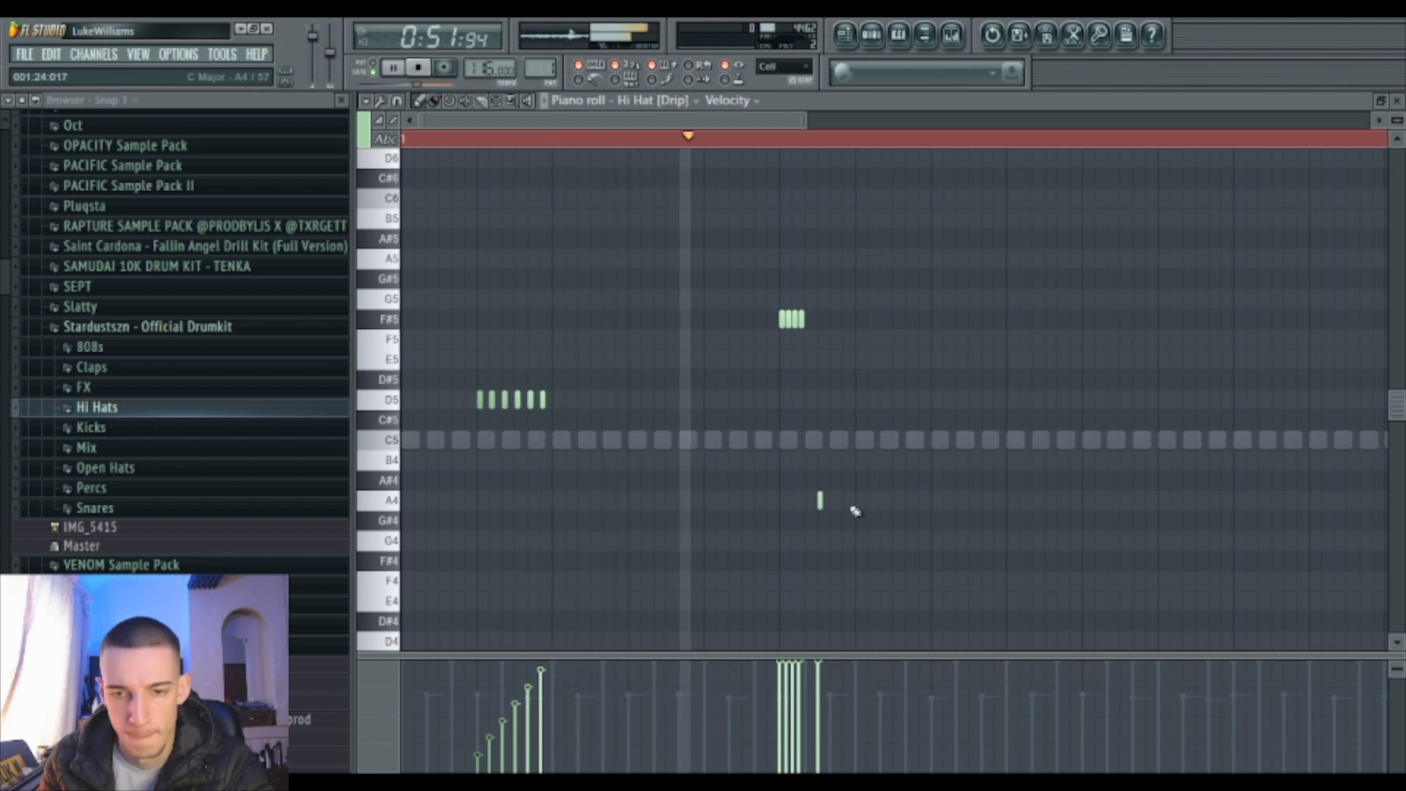
{"action": "key", "text": "space"}
{"action": "left_click_drag", "start_coordinate": [820, 501], "coordinate": [832, 500]}
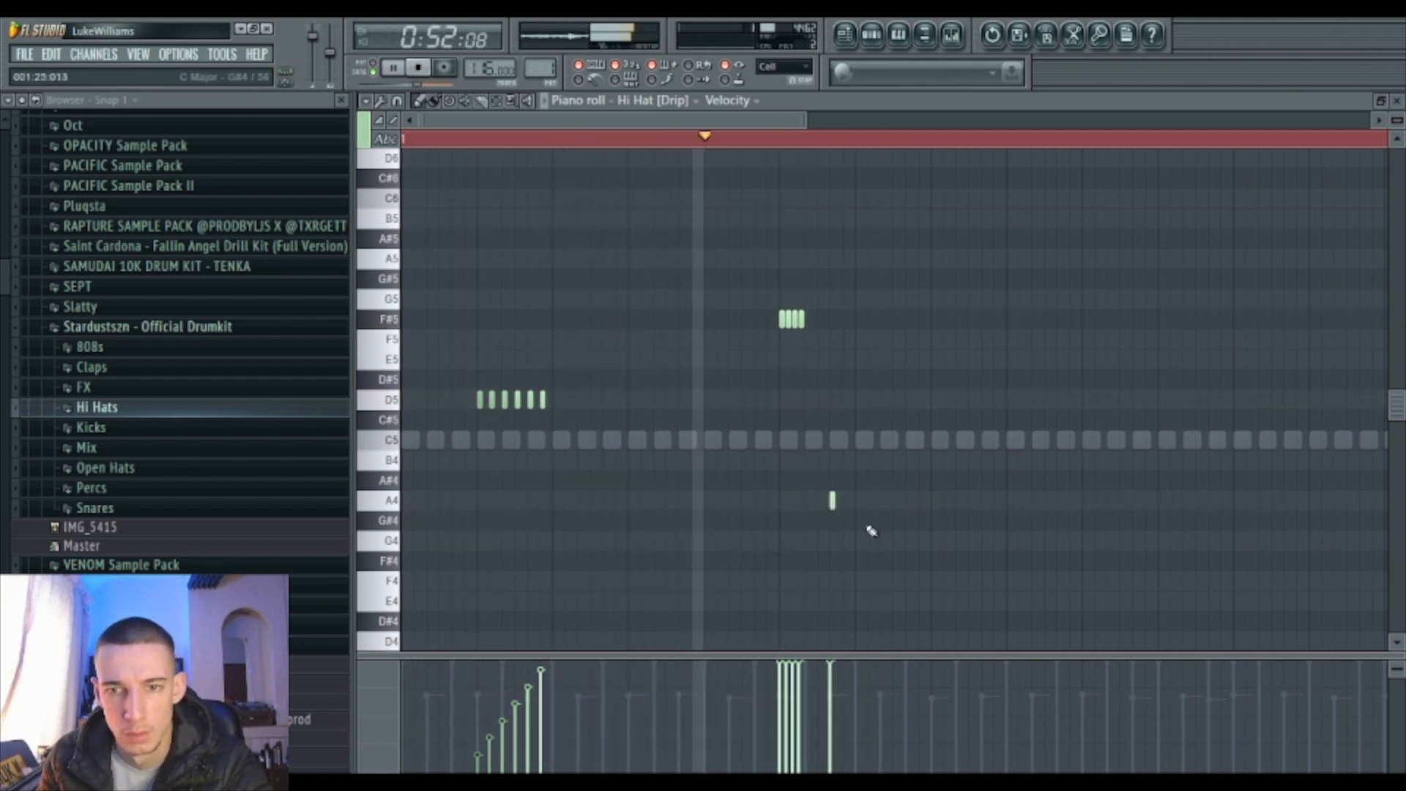
{"action": "left_click", "coordinate": [909, 501]}
{"action": "left_click", "coordinate": [940, 440]}
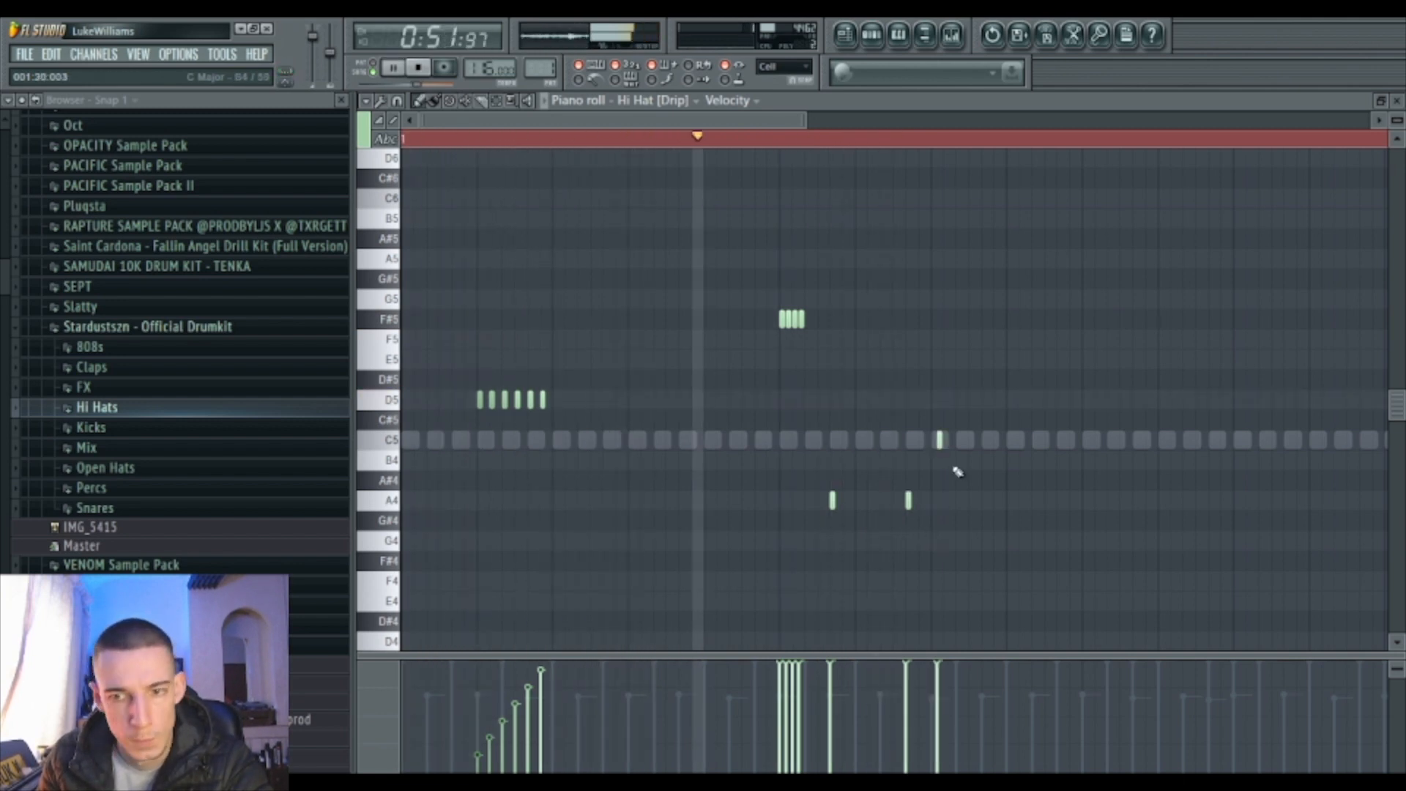
{"action": "left_click_drag", "start_coordinate": [940, 440], "coordinate": [935, 439]}
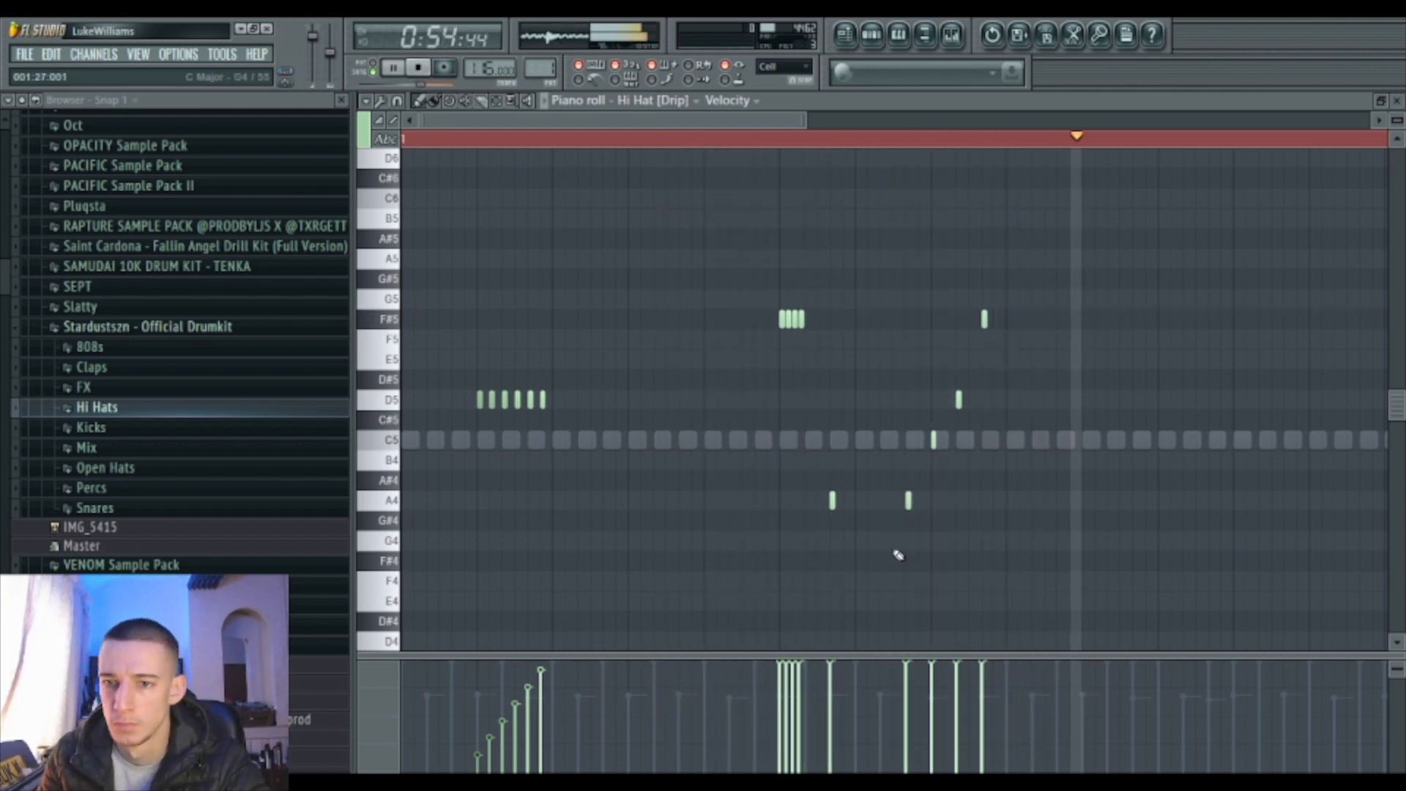
Copy the six-note D5 hi-hat run to A5, just after the single F#5 note.
{"action": "left_click_drag", "start_coordinate": [654, 350], "coordinate": [440, 467]}
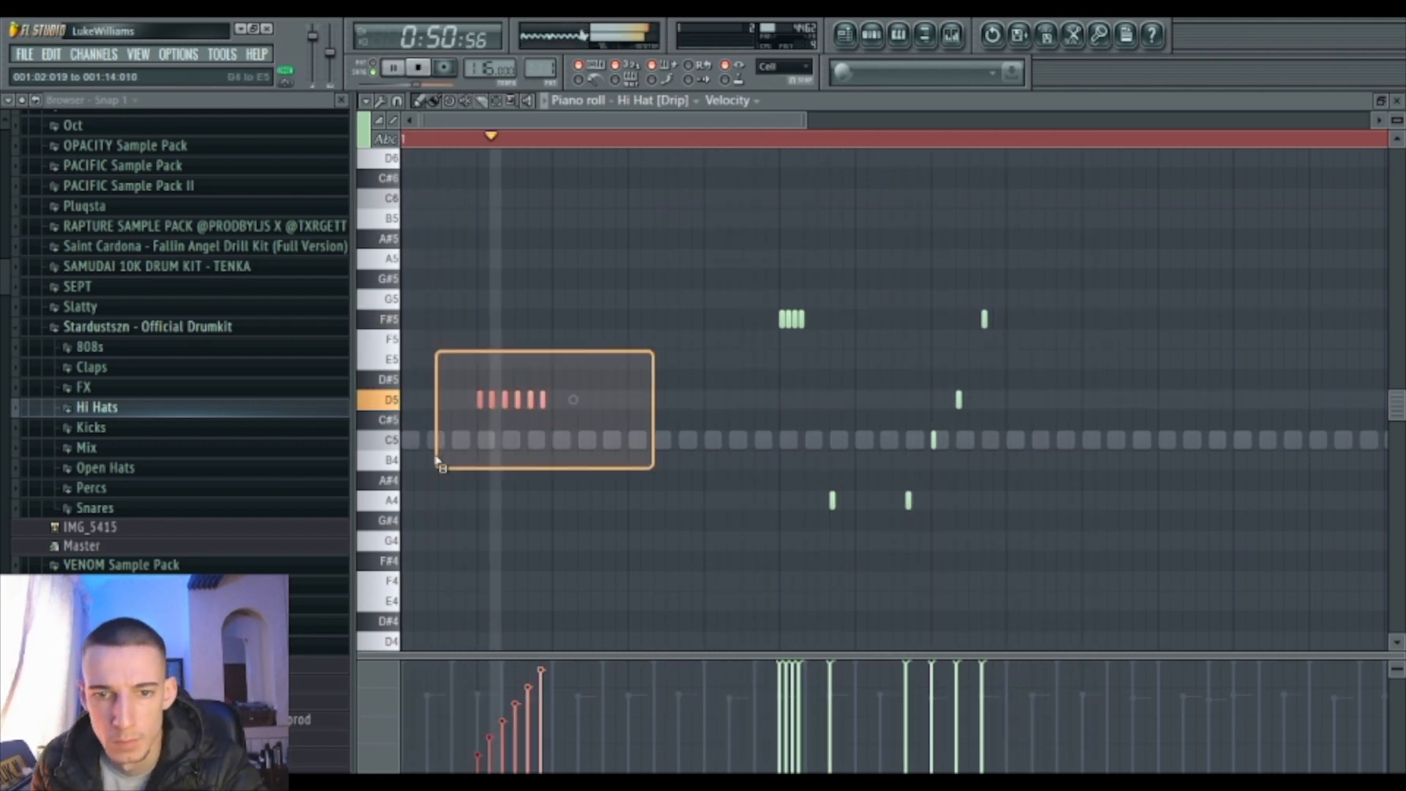
{"action": "left_click_drag", "start_coordinate": [480, 405], "coordinate": [1085, 257]}
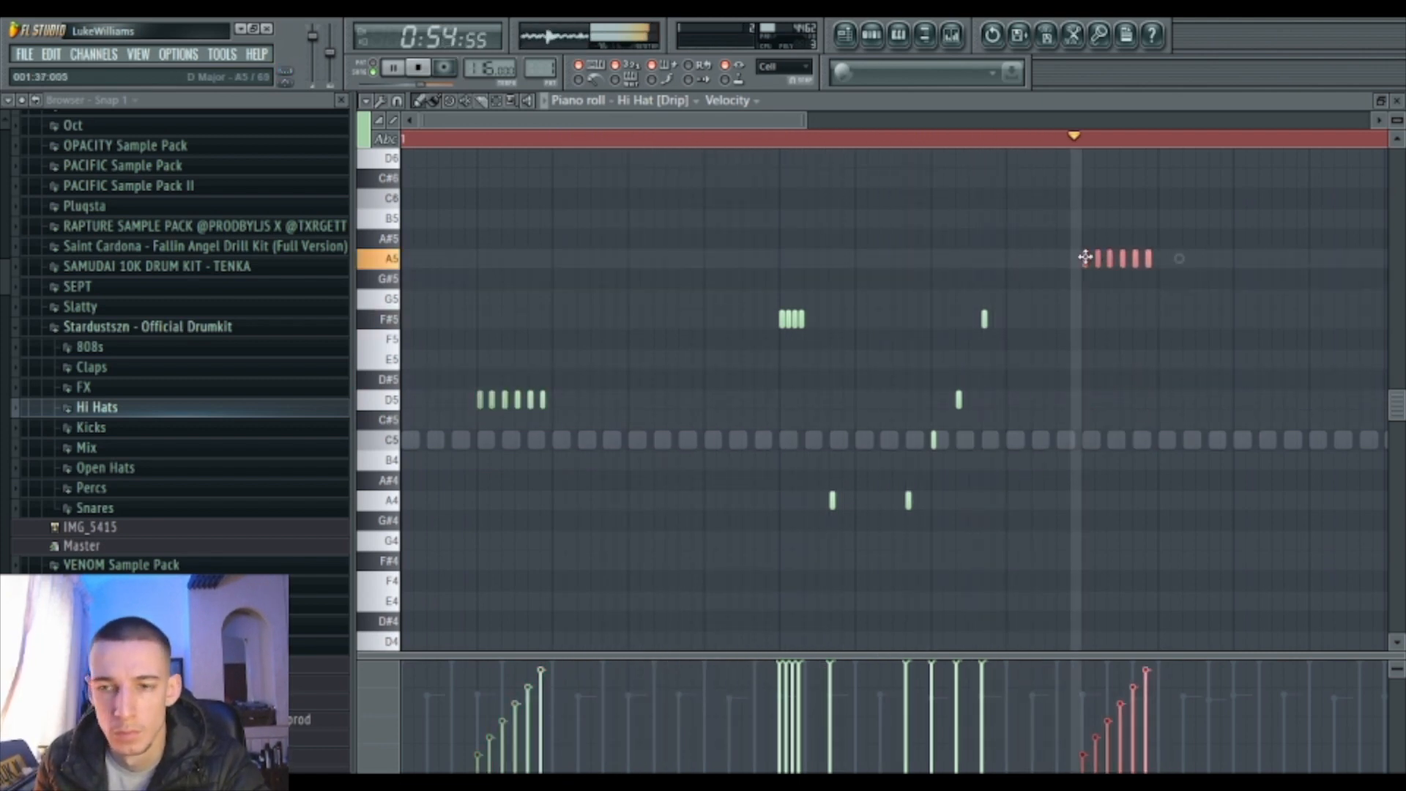
{"action": "left_click_drag", "start_coordinate": [724, 126], "coordinate": [875, 129]}
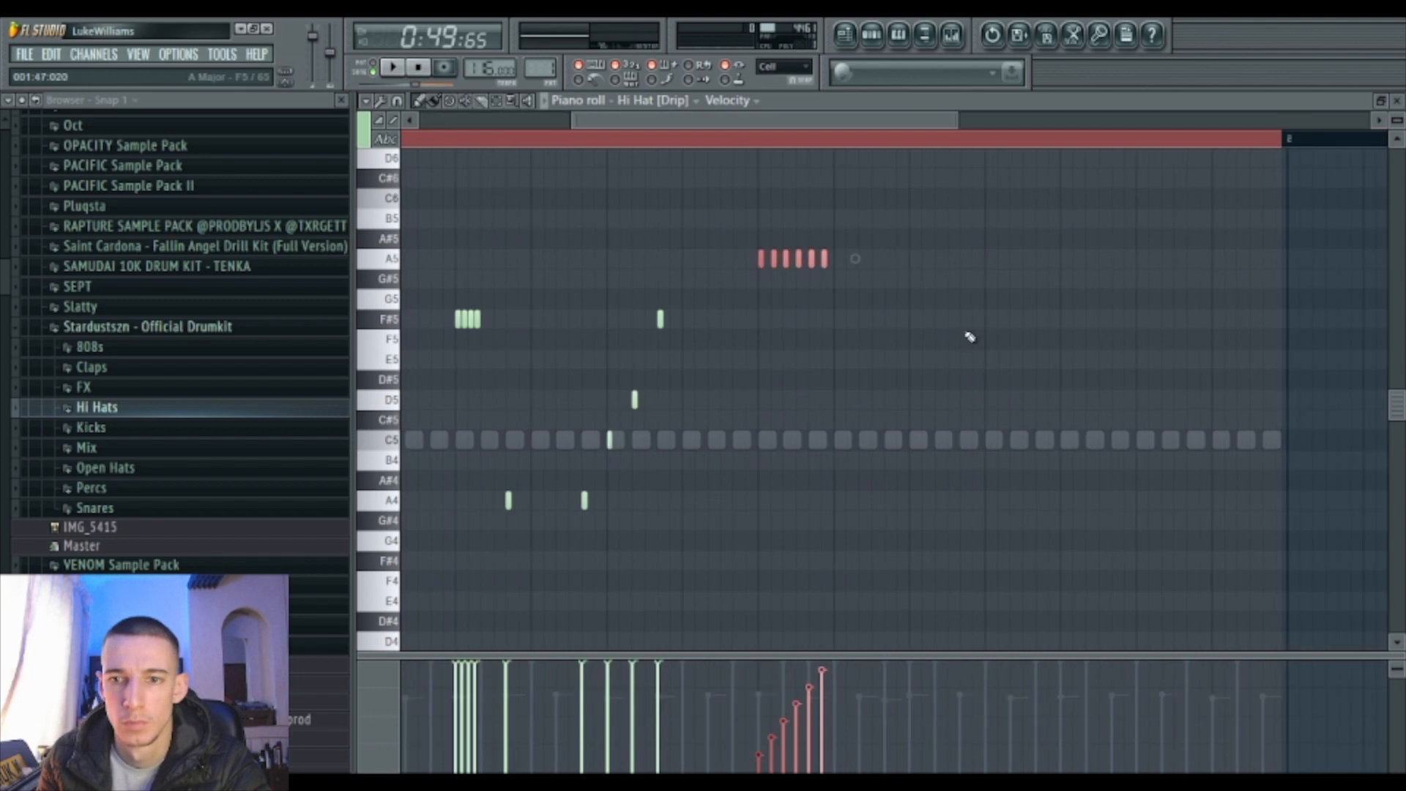
{"action": "left_click", "coordinate": [968, 336], "text": "ctrl"}
{"action": "key", "text": "space"}
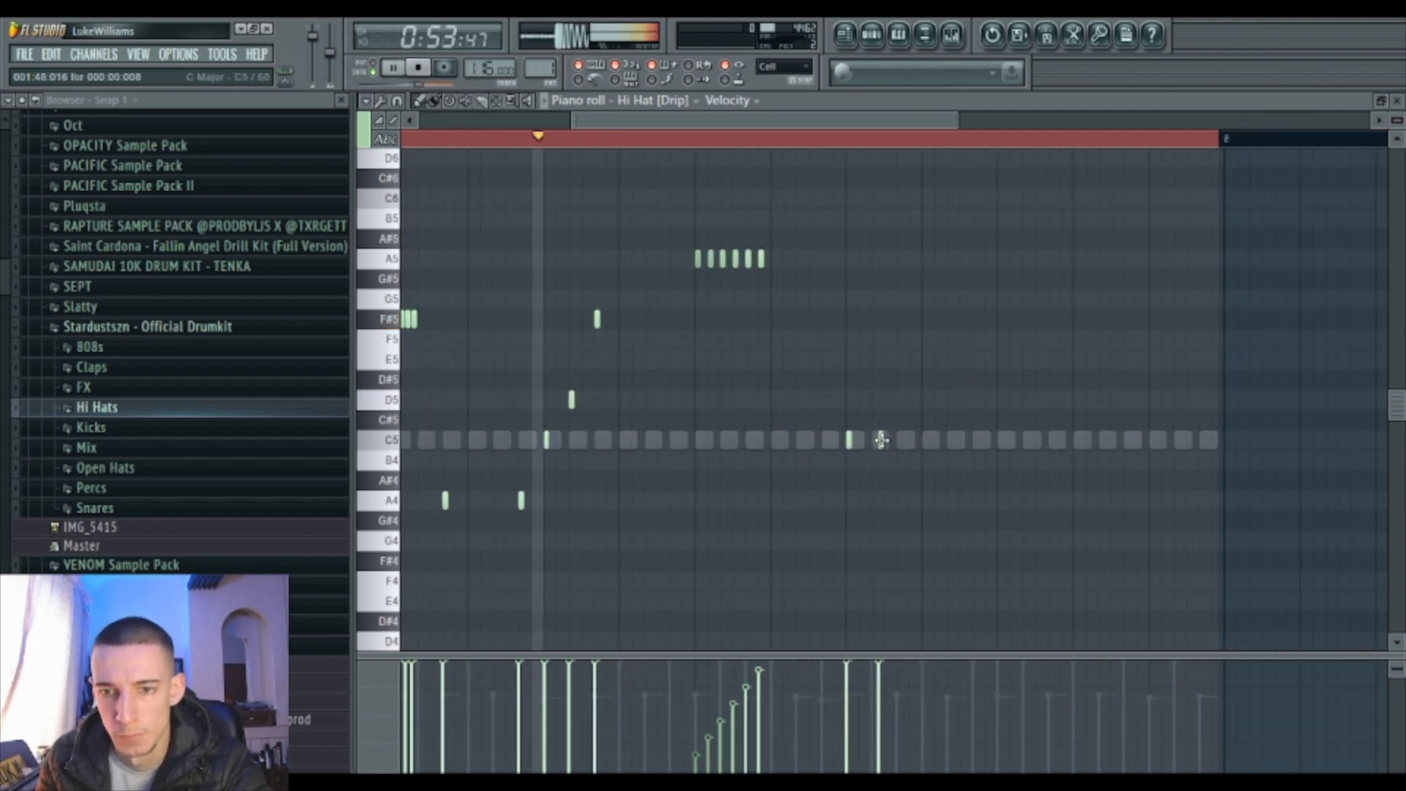
Create a three-note C4 hi-hat roll with falling velocities after the A5 run and copy it to D5 right behind.
{"action": "left_click", "coordinate": [864, 441]}
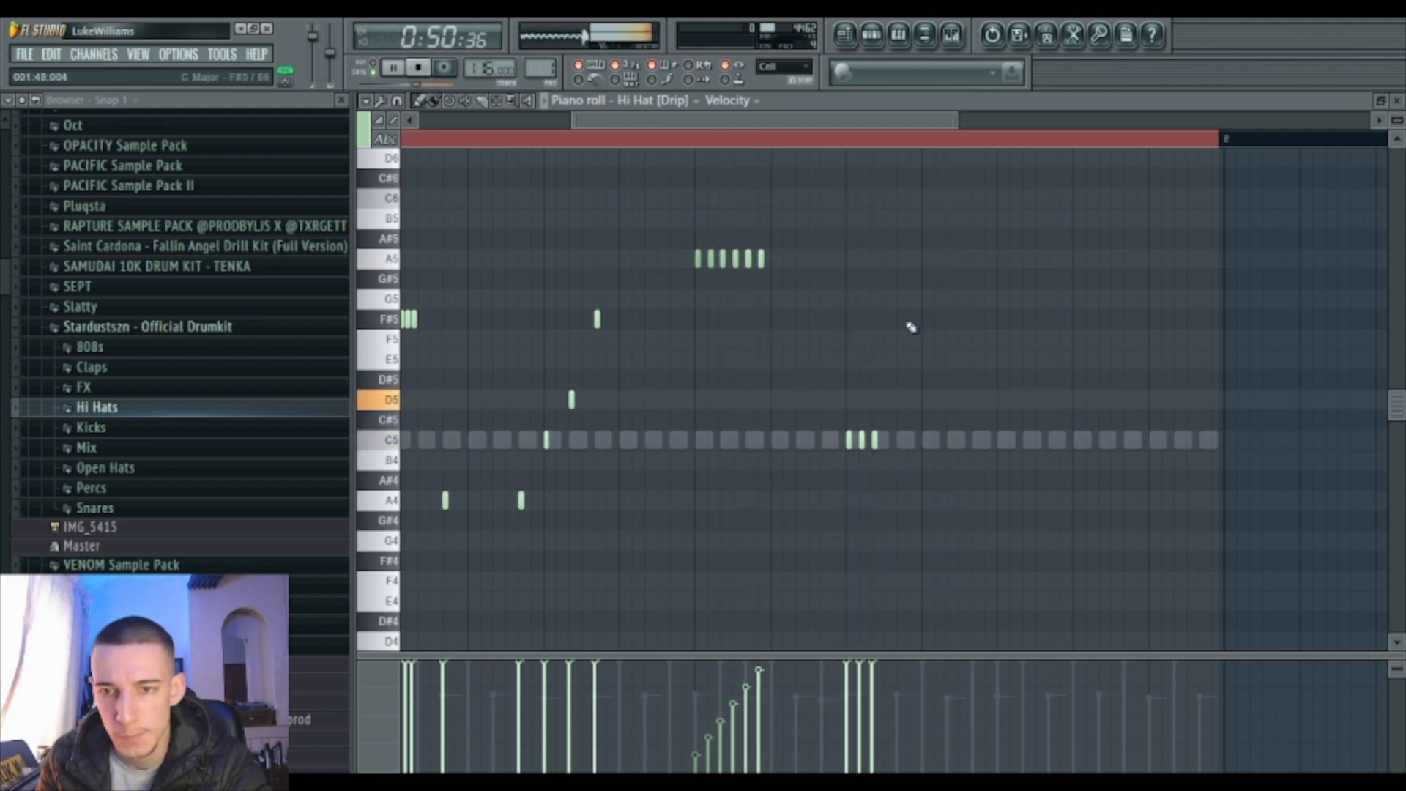
{"action": "key", "text": "ctrl+Down"}
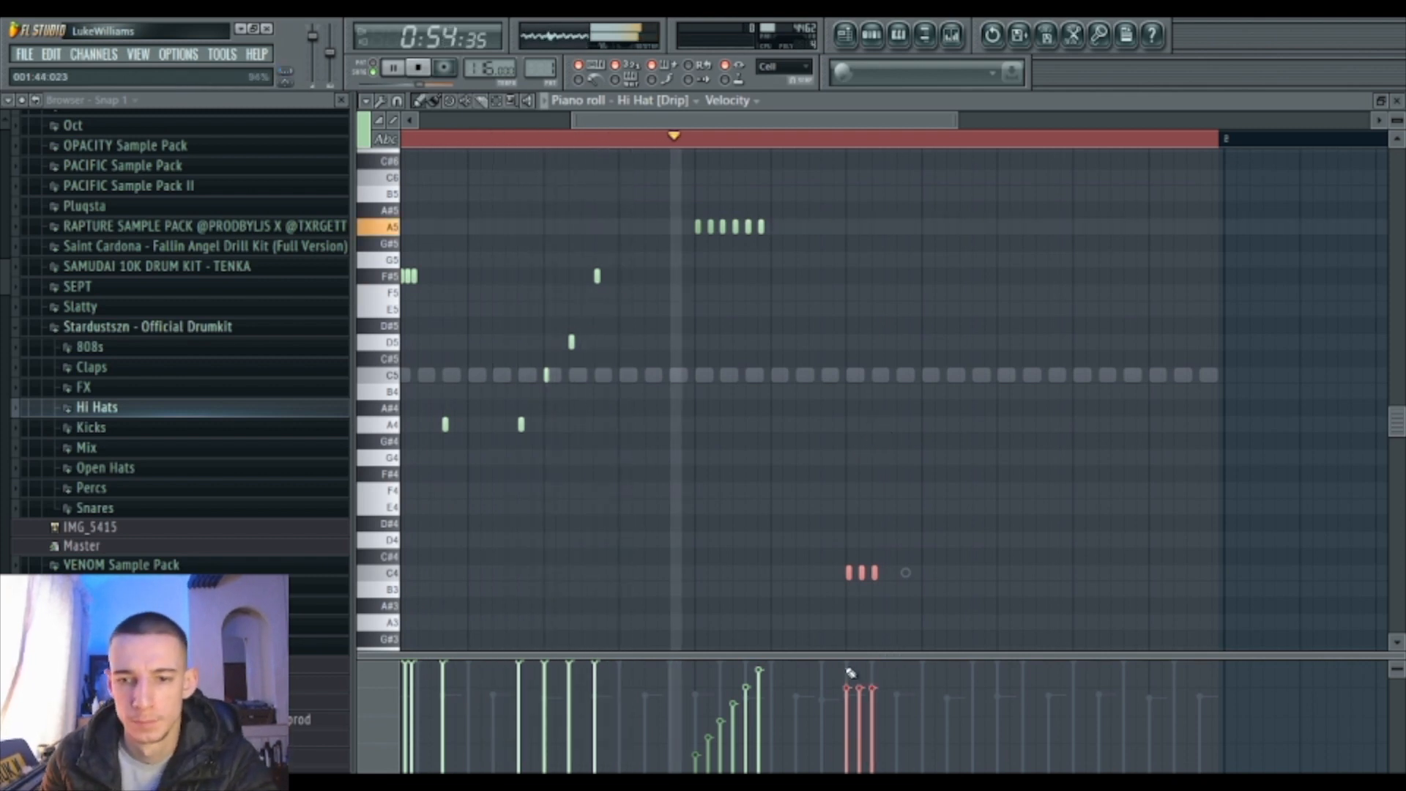
{"action": "left_click_drag", "start_coordinate": [847, 669], "coordinate": [882, 769]}
{"action": "left_click", "coordinate": [995, 609], "text": "ctrl"}
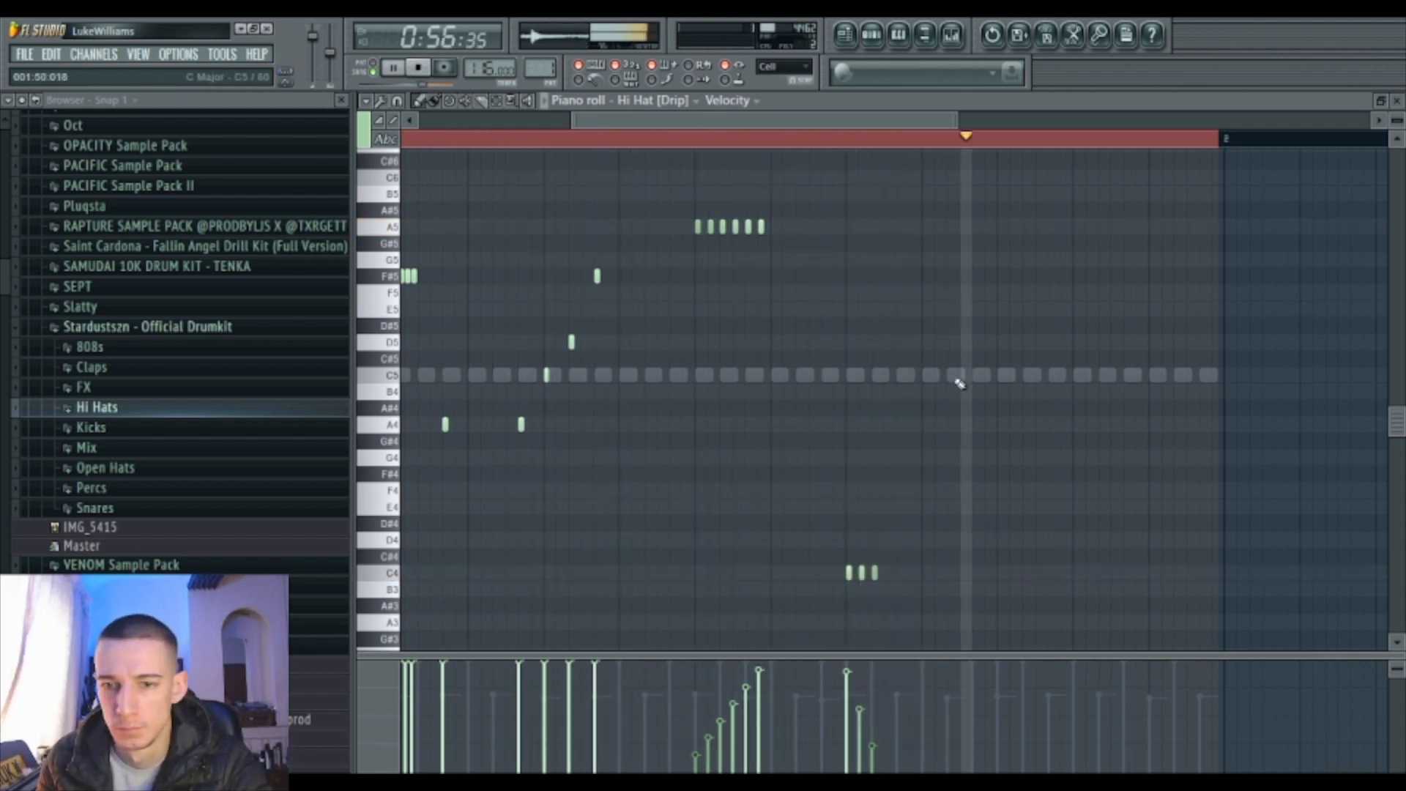
{"action": "left_click", "coordinate": [871, 573]}
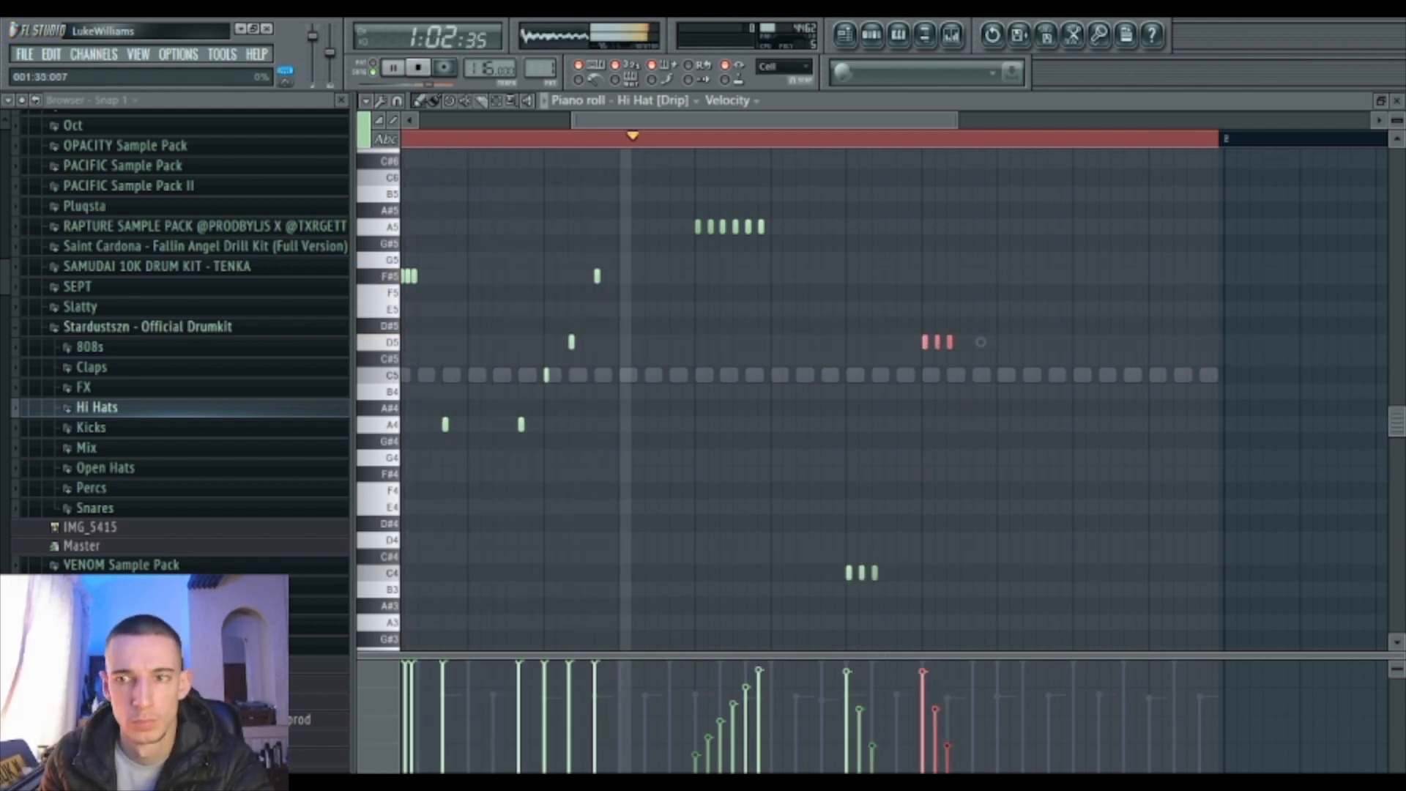
{"action": "left_click", "coordinate": [1032, 545], "text": "ctrl"}
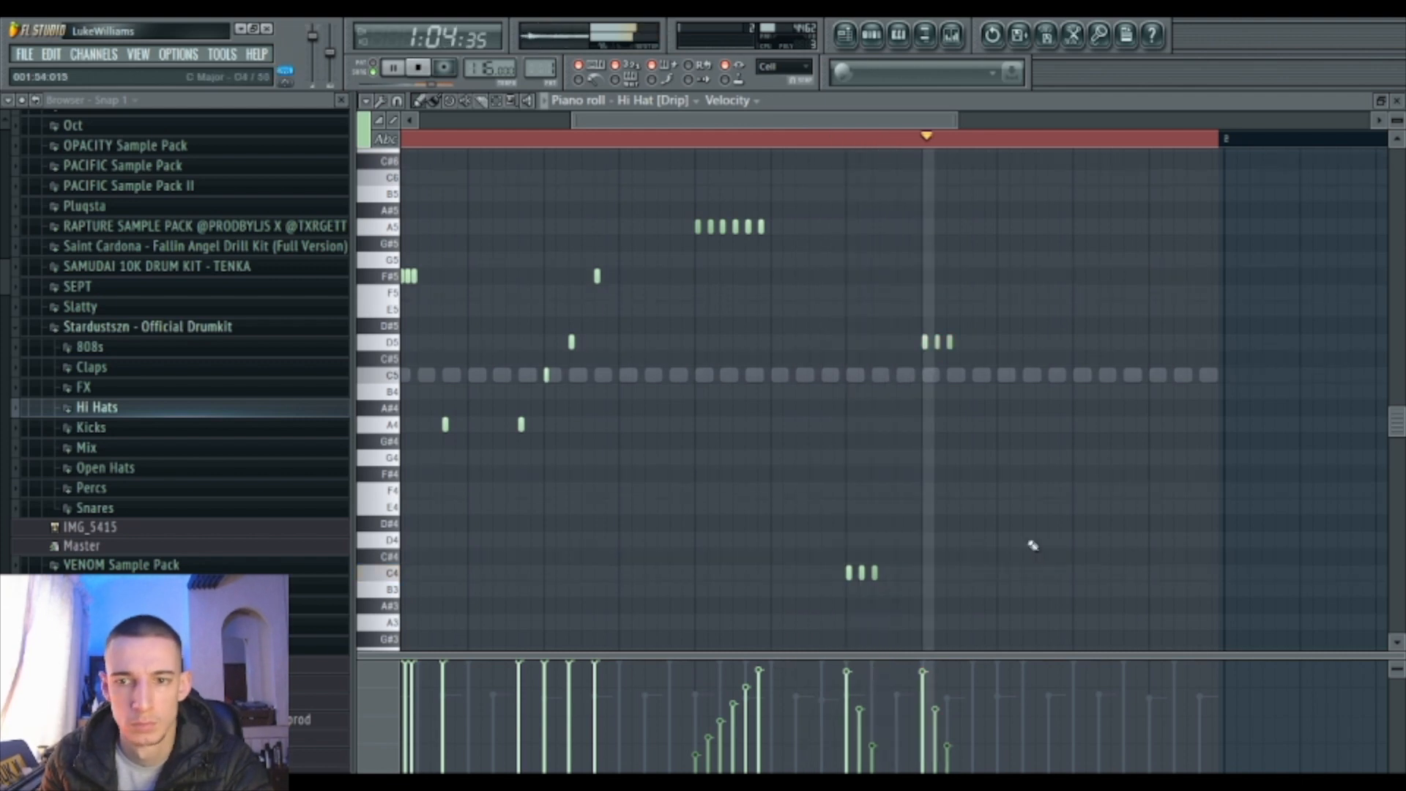
Draw a six-note C5 hi-hat run with rising velocities, followed by F5, C5 and G4 notes with falling velocities at the pattern's end.
{"action": "scroll", "coordinate": [1006, 429], "scroll_direction": "up", "scroll_amount": 2}
{"action": "left_click", "coordinate": [1000, 474]}
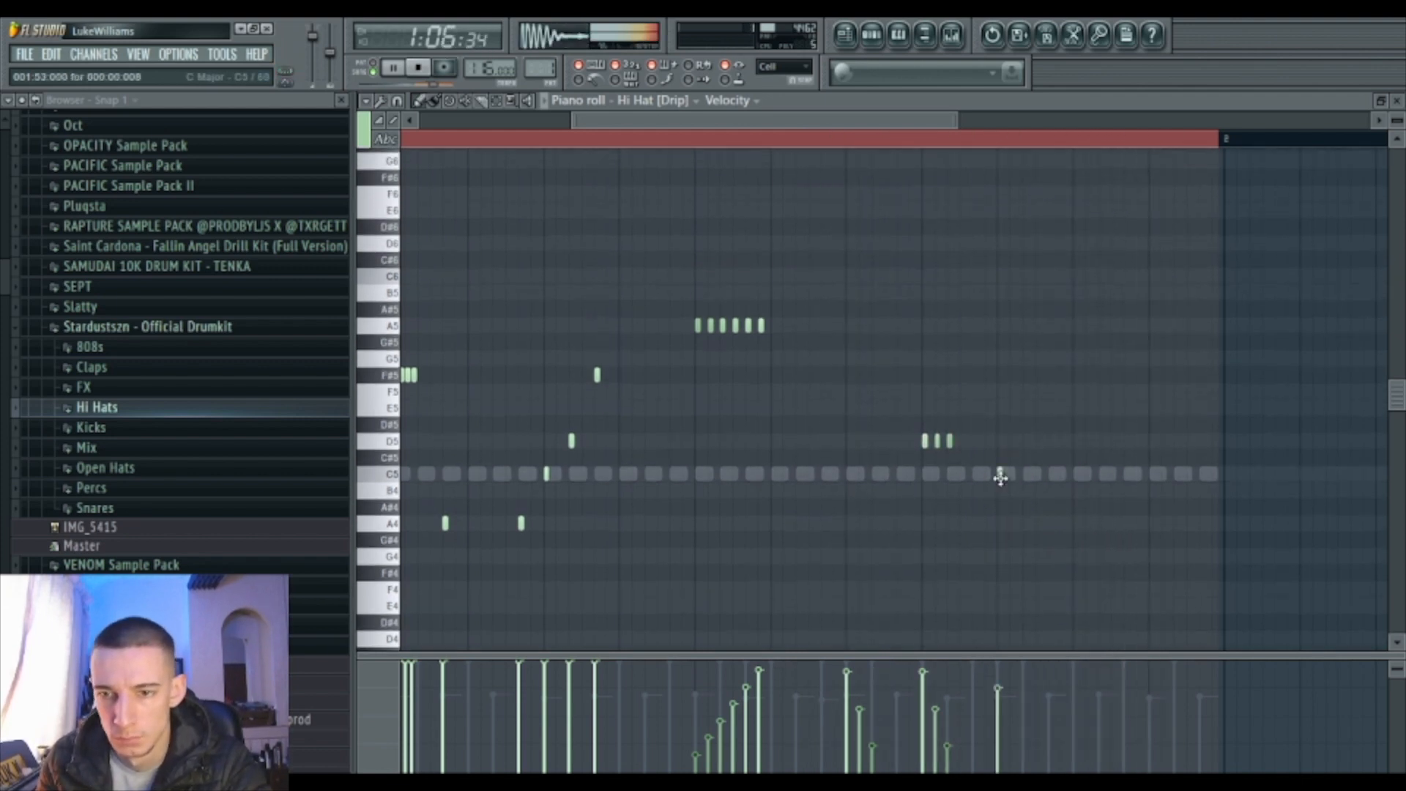
{"action": "left_click_drag", "start_coordinate": [992, 755], "coordinate": [1056, 663]}
{"action": "left_click", "coordinate": [1065, 475]}
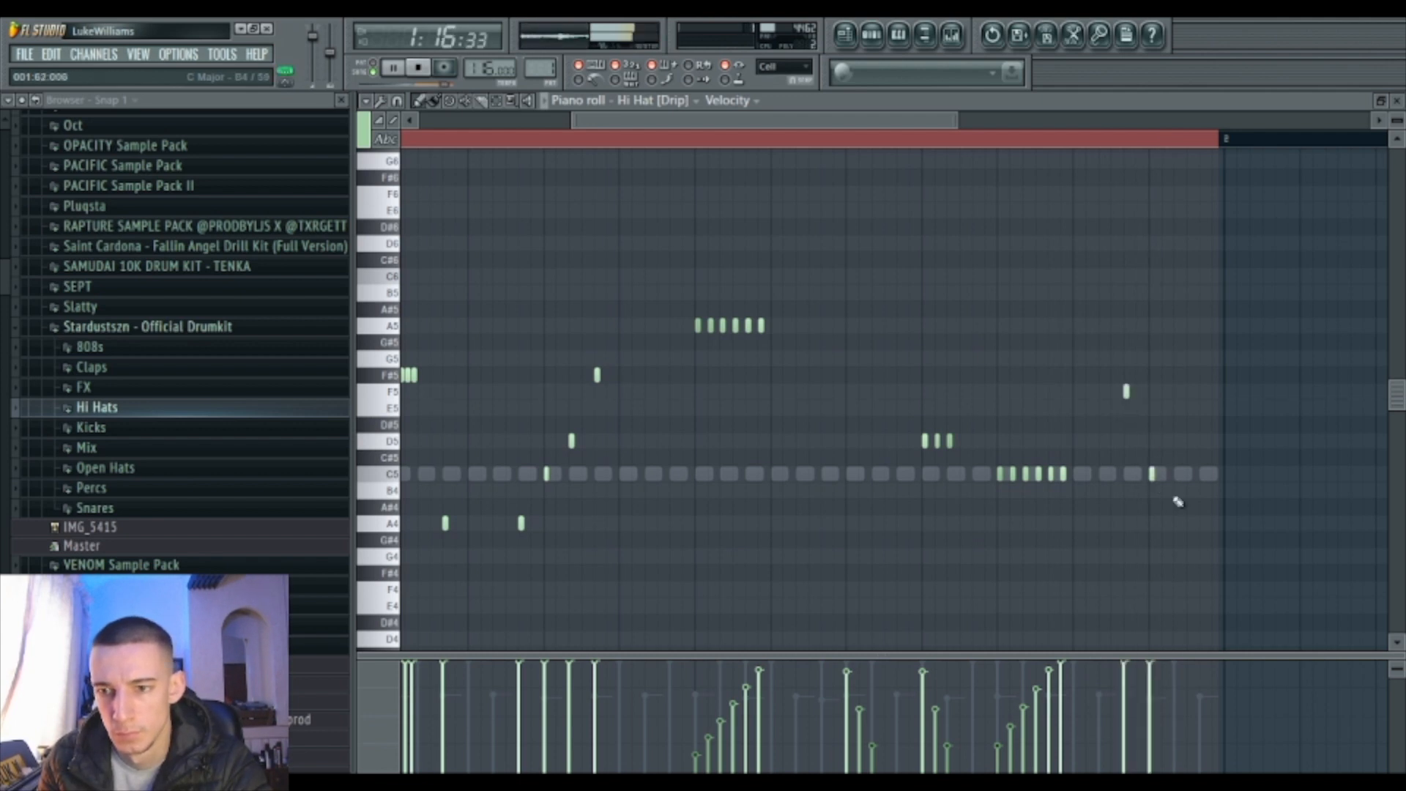
{"action": "left_click", "coordinate": [1163, 690]}
{"action": "left_click", "coordinate": [1176, 730]}
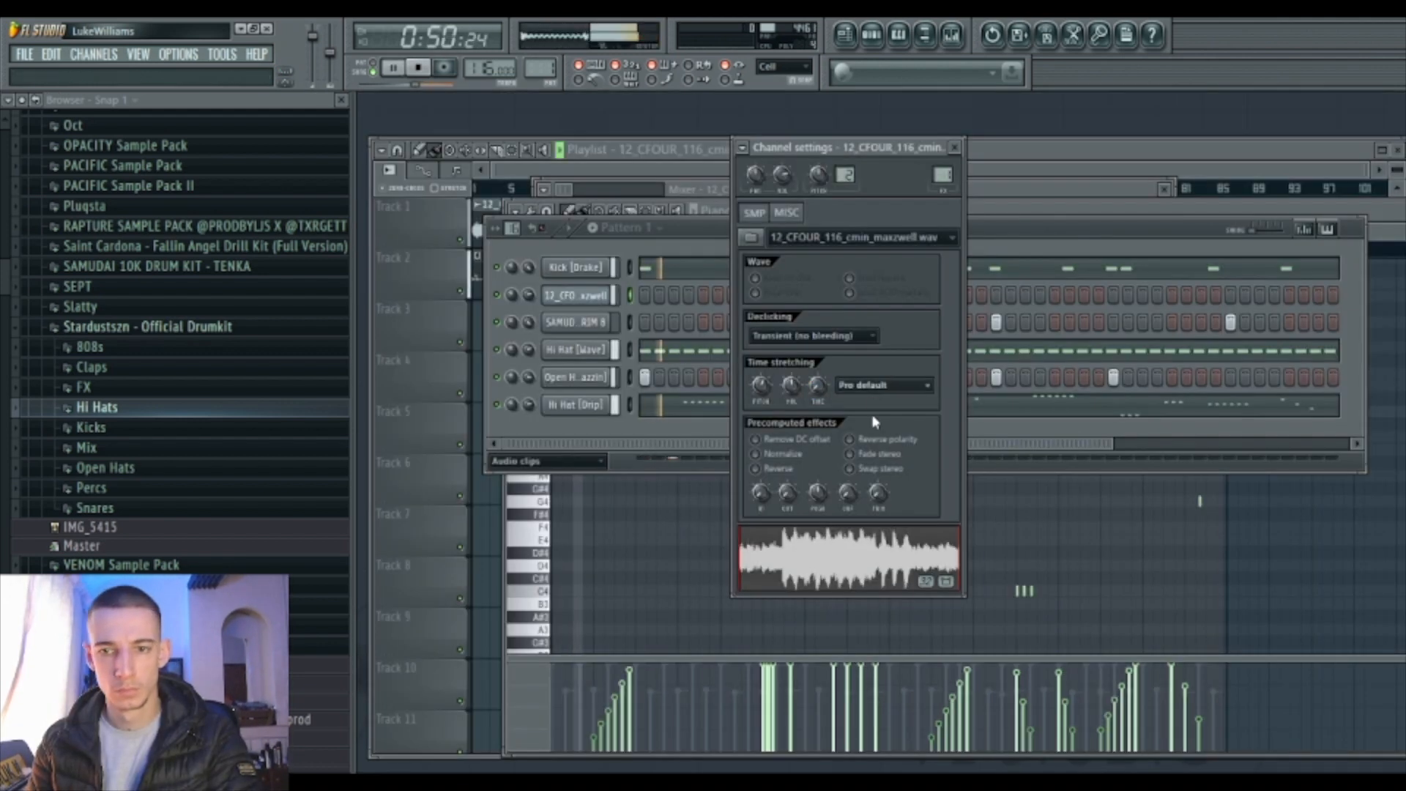
Add the Perc [Sold Out] sample from the drumkit's Percs folder as a new channel and open its piano roll maximized.
{"action": "left_click", "coordinate": [688, 457]}
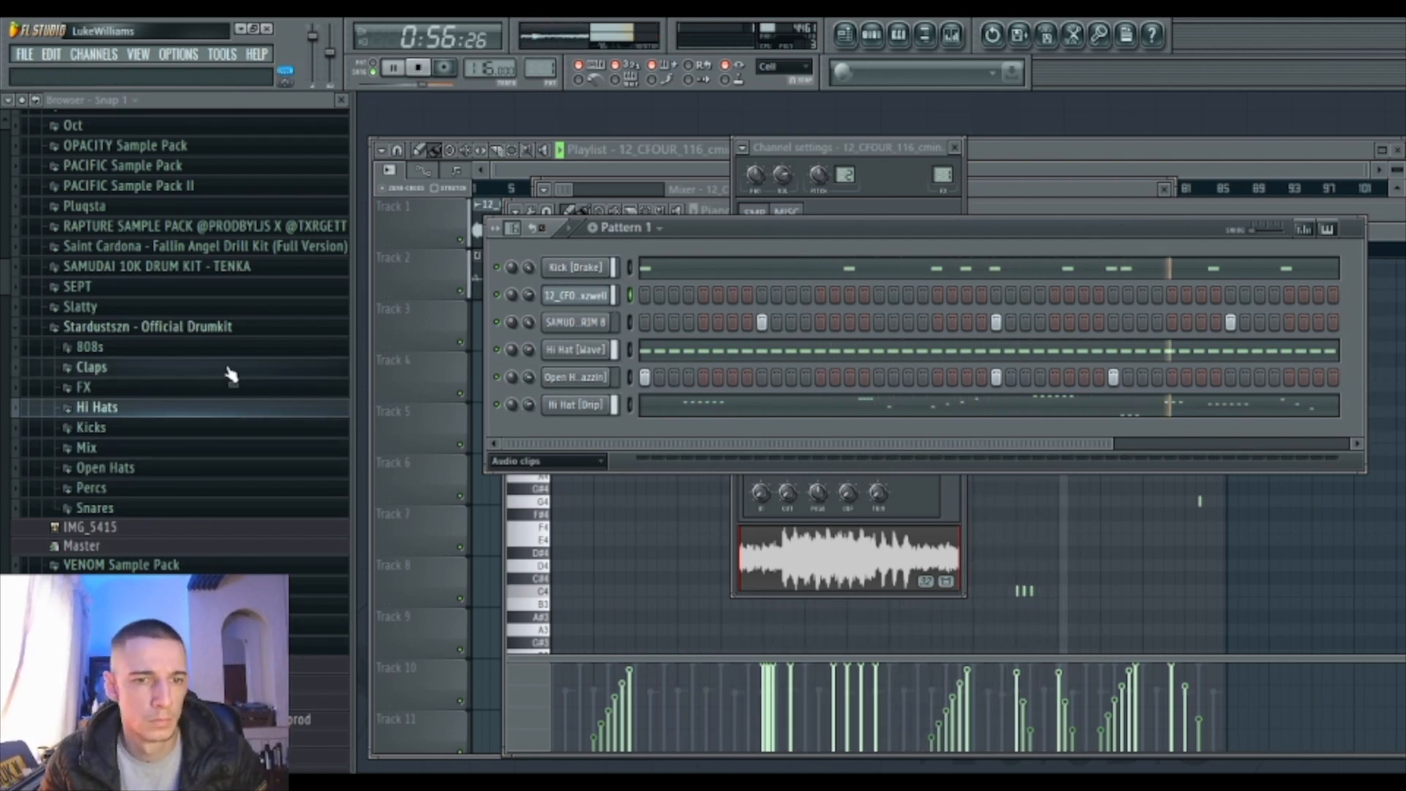
{"action": "left_click", "coordinate": [187, 488]}
{"action": "left_click", "coordinate": [184, 501]}
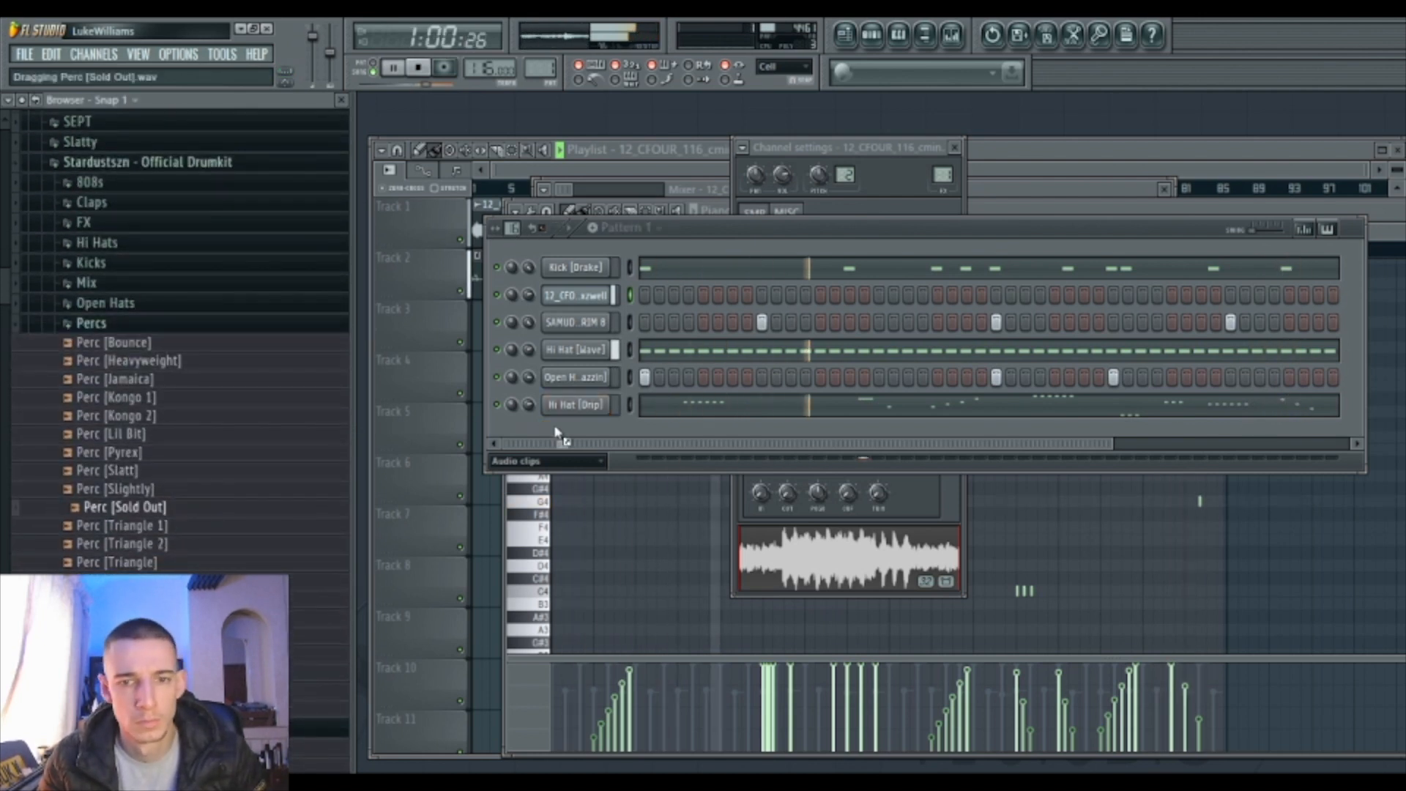
{"action": "left_click_drag", "start_coordinate": [558, 437], "coordinate": [561, 438]}
{"action": "right_click", "coordinate": [577, 437]}
{"action": "left_click", "coordinate": [621, 438]}
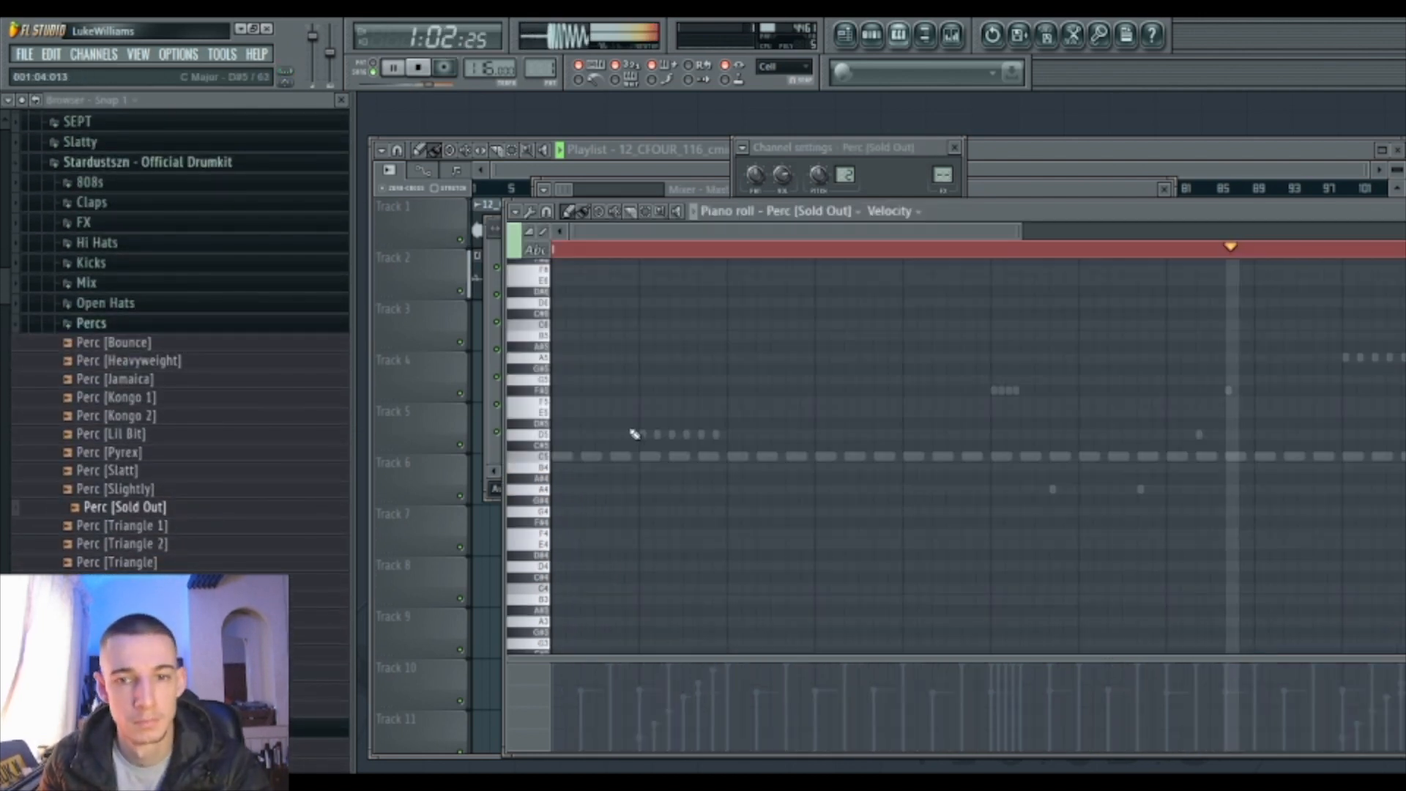
{"action": "double_click", "coordinate": [934, 212]}
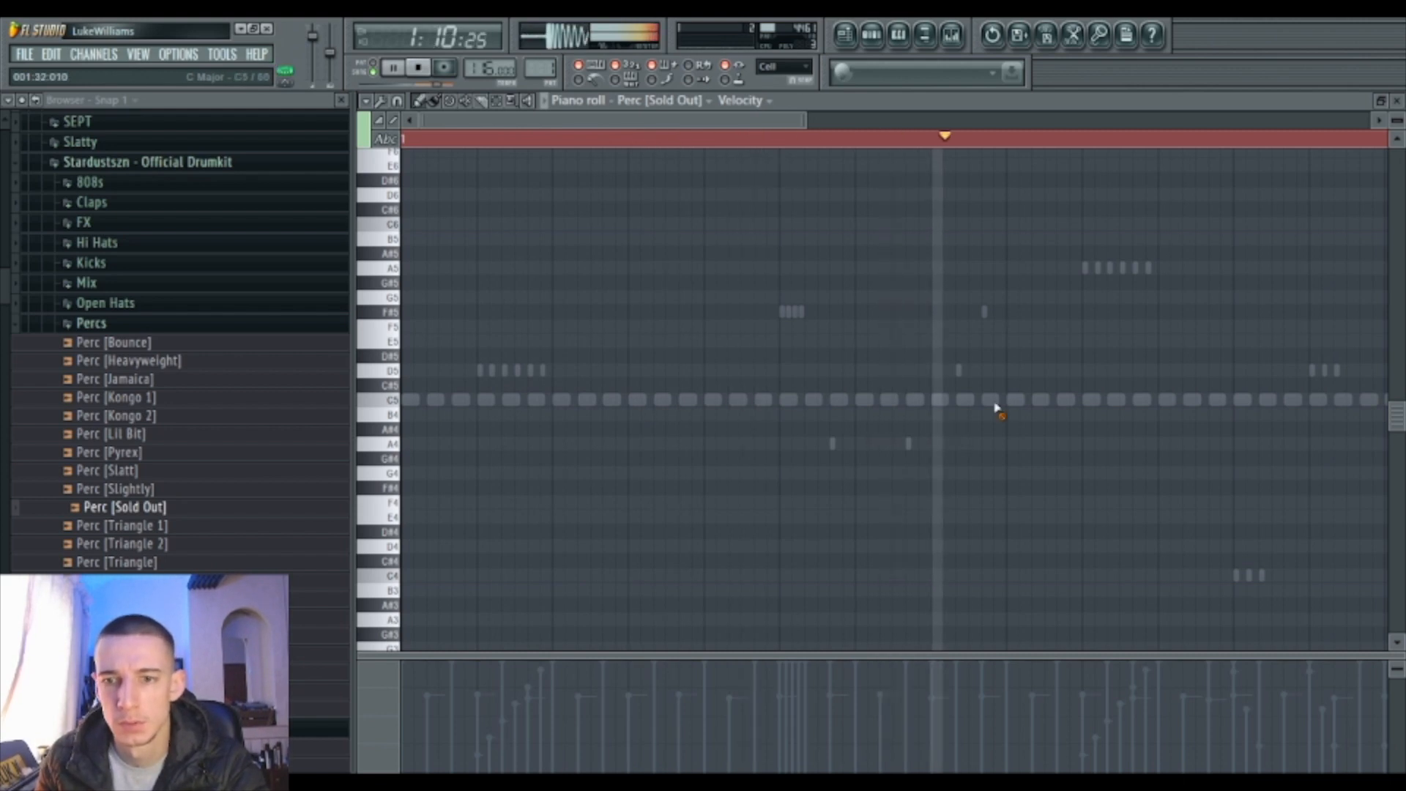
Draw four short C5 perc notes mid-pattern with rising velocities and route Perc [Sold Out] to mixer insert 13.
{"action": "left_click", "coordinate": [933, 399]}
{"action": "left_click", "coordinate": [959, 399]}
{"action": "left_click", "coordinate": [984, 400]}
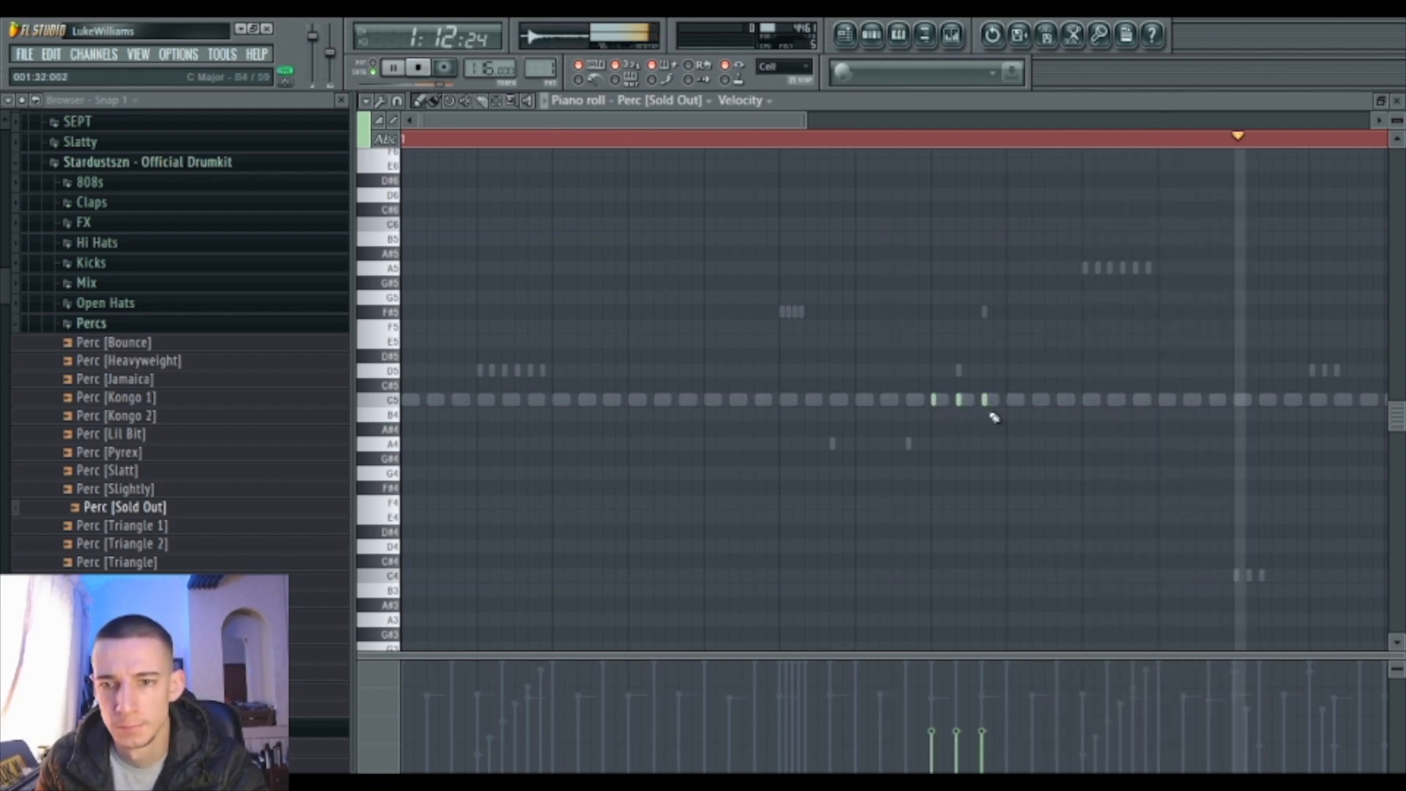
{"action": "left_click", "coordinate": [1009, 399]}
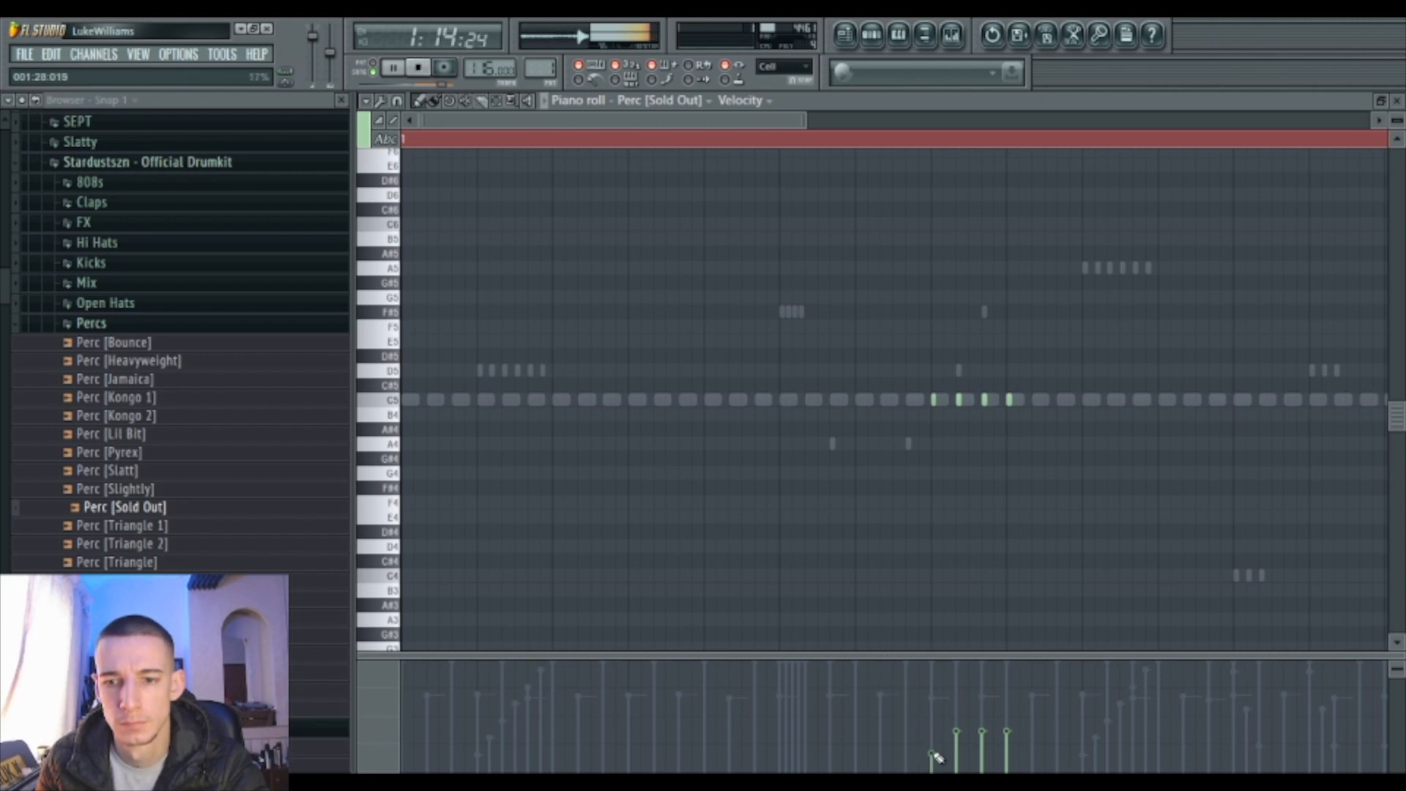
{"action": "key", "text": "F9"}
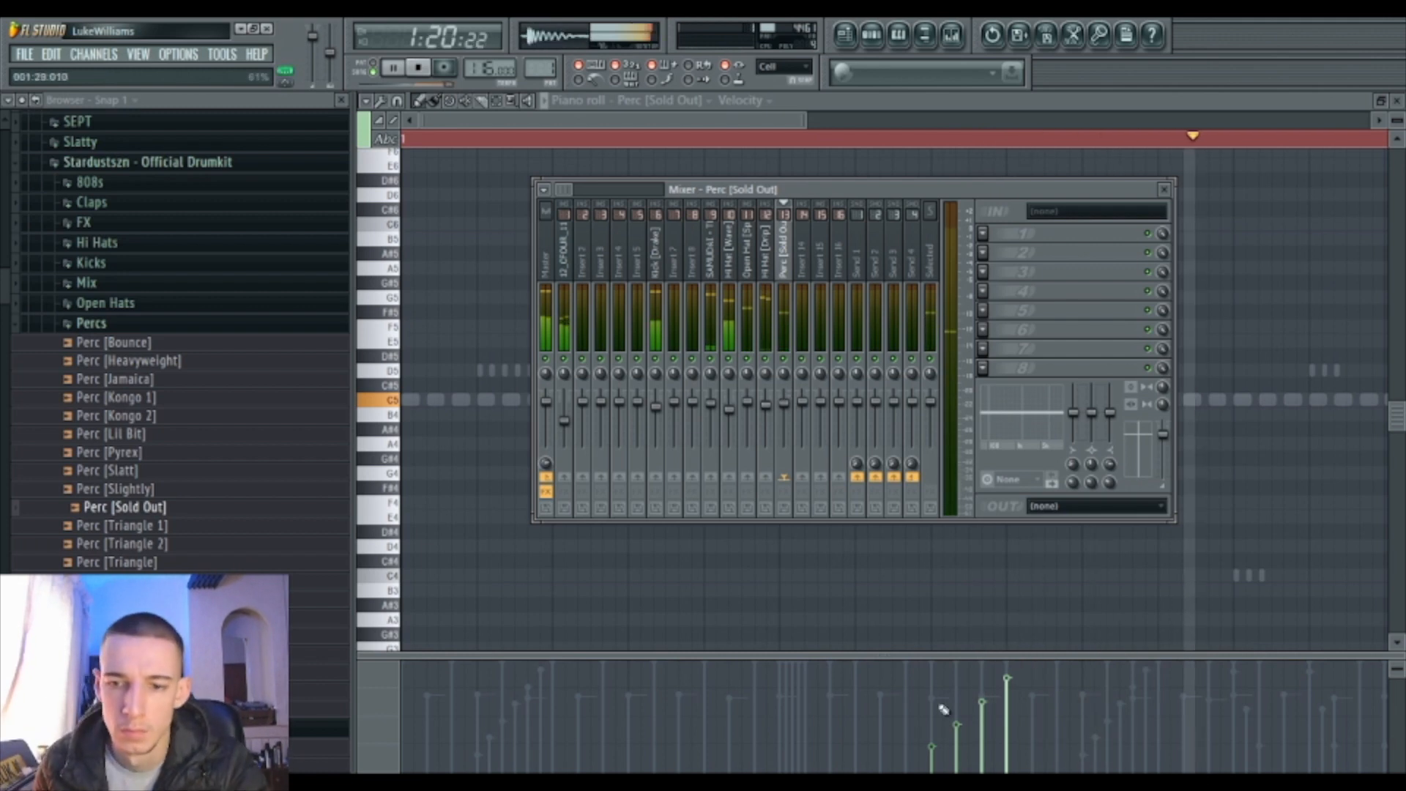
{"action": "key", "text": "F9"}
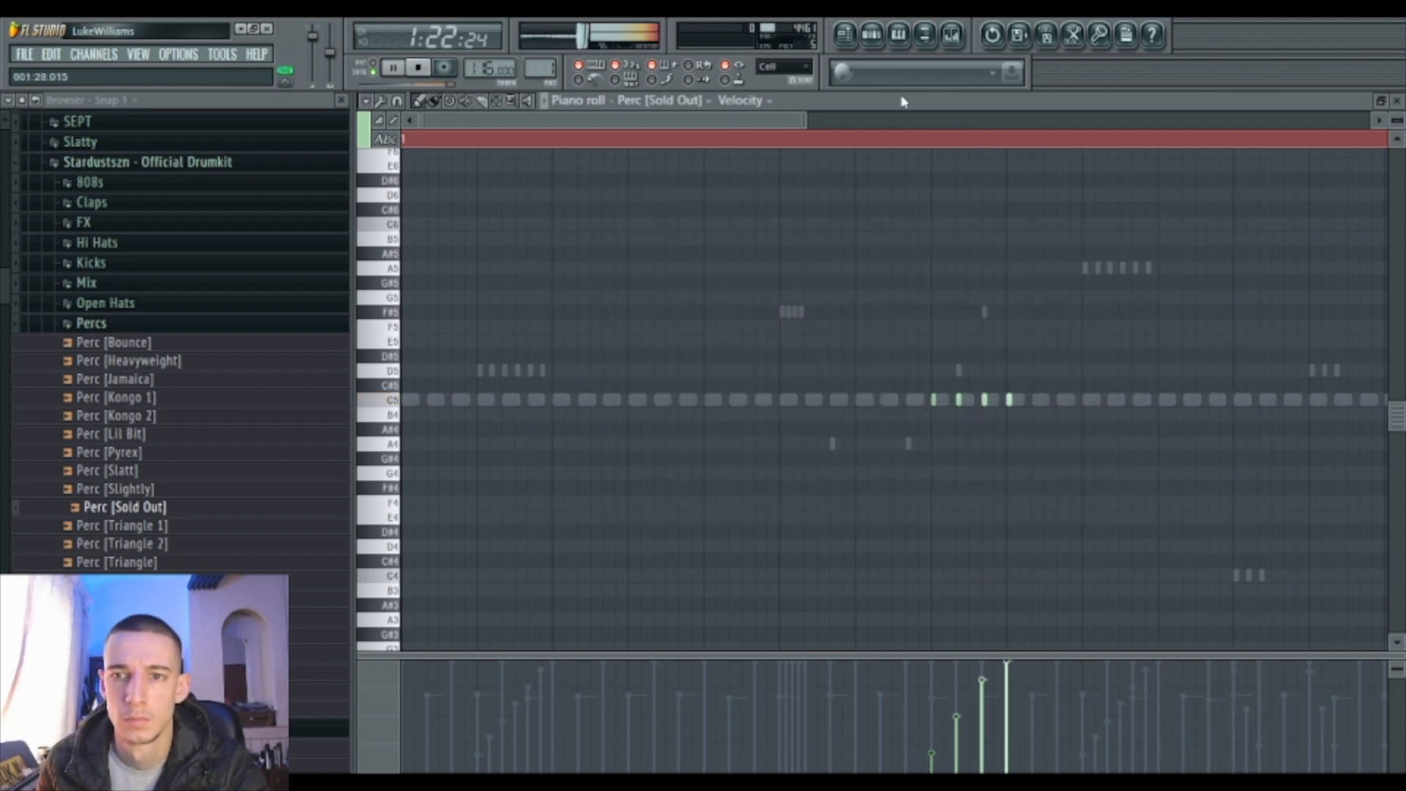
Add the Rim [Turbo] sample from the drumkit as a new channel below Perc [Sold Out].
{"action": "key", "text": "F6"}
{"action": "left_click", "coordinate": [175, 542]}
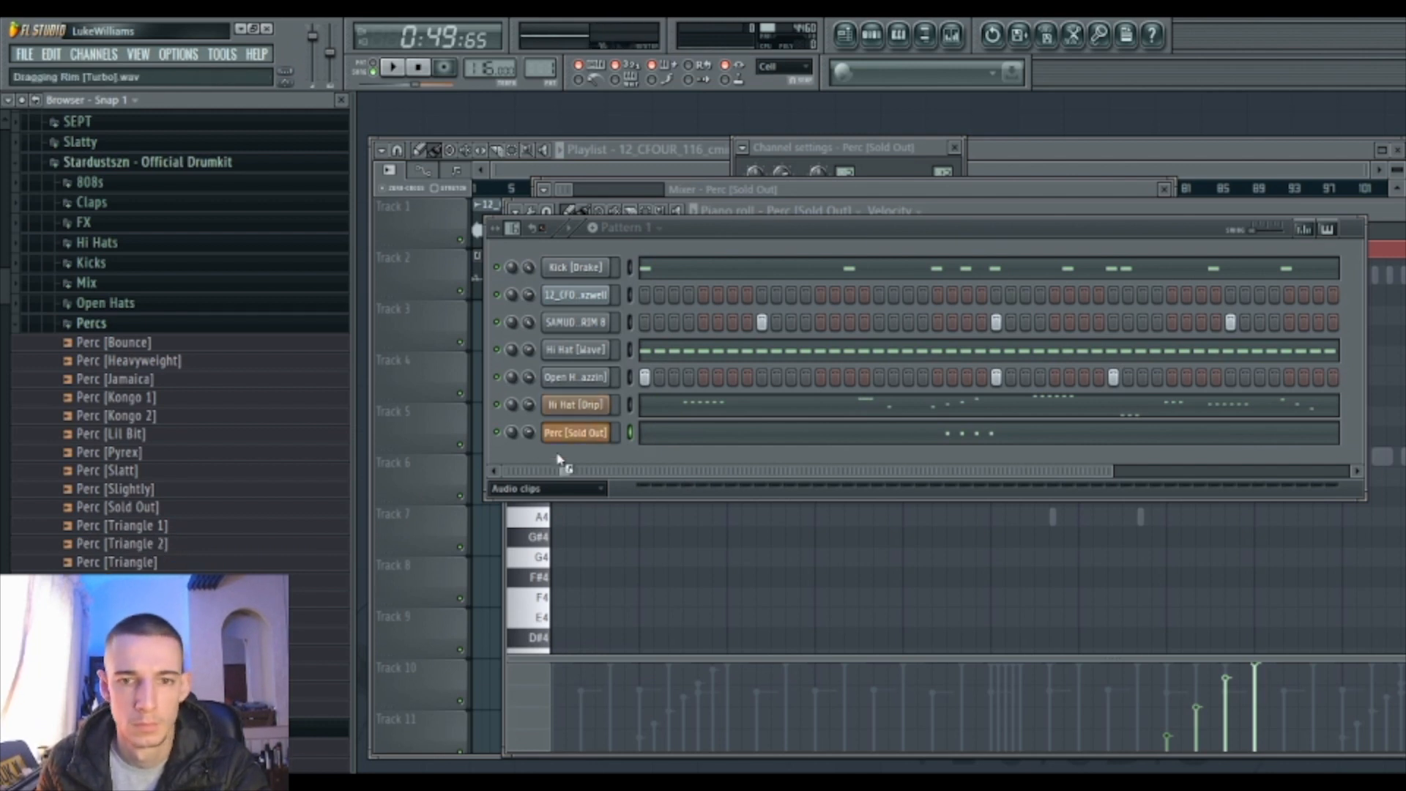
{"action": "left_click_drag", "start_coordinate": [560, 462], "coordinate": [563, 463]}
{"action": "key", "text": "space"}
Place a Rim [Turbo] hit around the third step and adjust its velocity in the piano roll.
{"action": "left_click", "coordinate": [674, 462]}
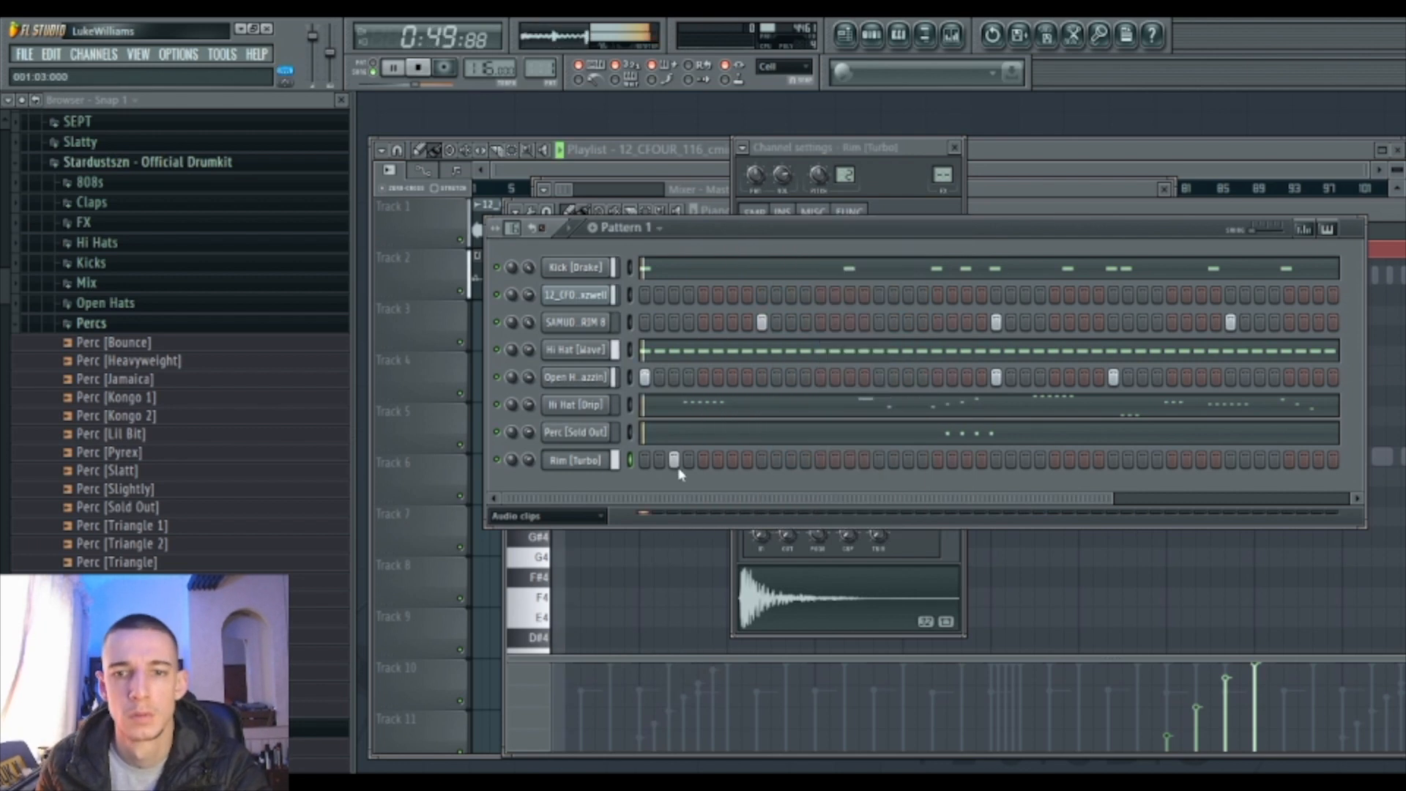
{"action": "right_click", "coordinate": [561, 468]}
{"action": "left_click", "coordinate": [599, 465]}
{"action": "left_click", "coordinate": [602, 461]}
{"action": "right_click", "coordinate": [639, 461]}
{"action": "key", "text": "space"}
{"action": "key", "text": "space"}
{"action": "left_click", "coordinate": [616, 680]}
{"action": "key", "text": "space"}
{"action": "key", "text": "space"}
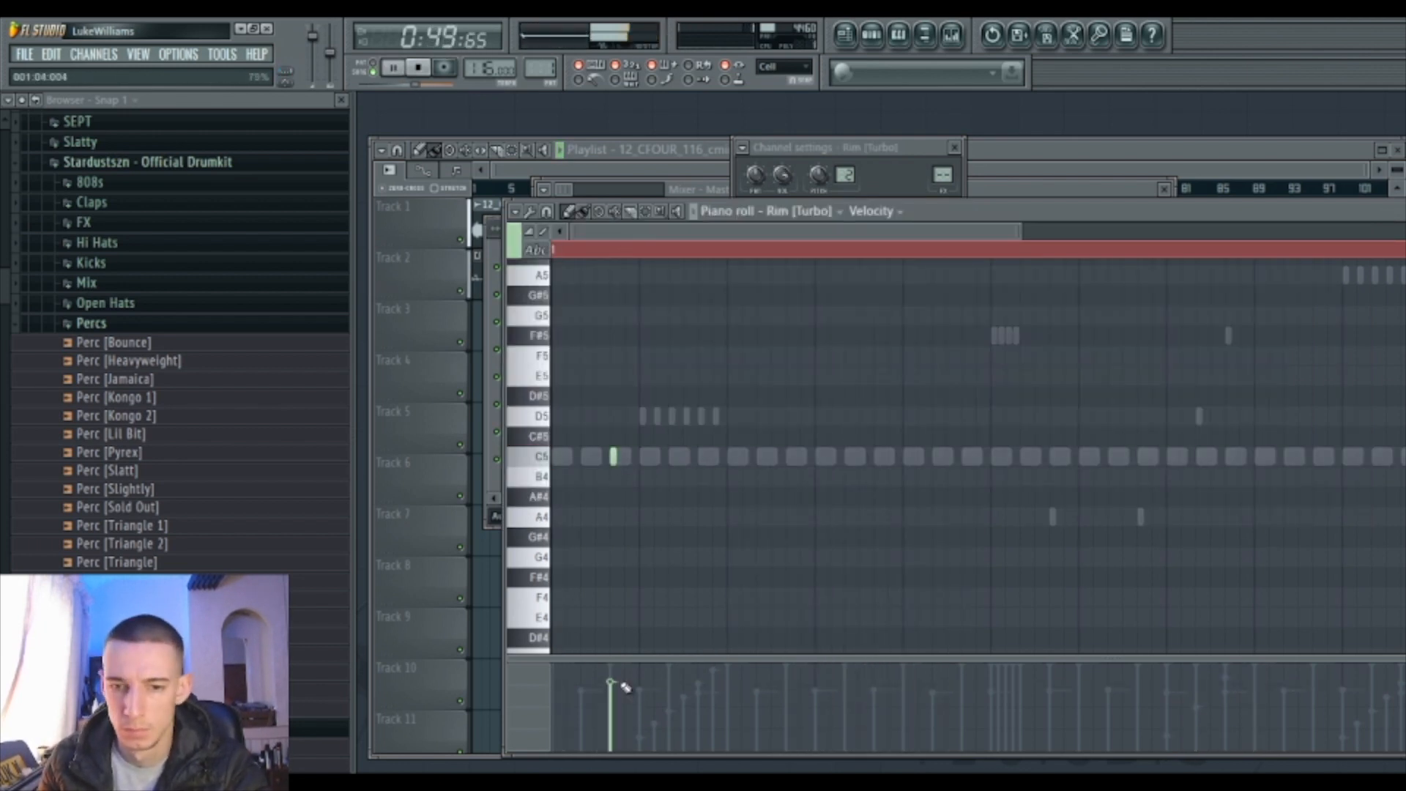
Add three more C5 rim notes in the second half of the pattern and route Rim [Turbo] to mixer insert 14.
{"action": "left_click", "coordinate": [1031, 463]}
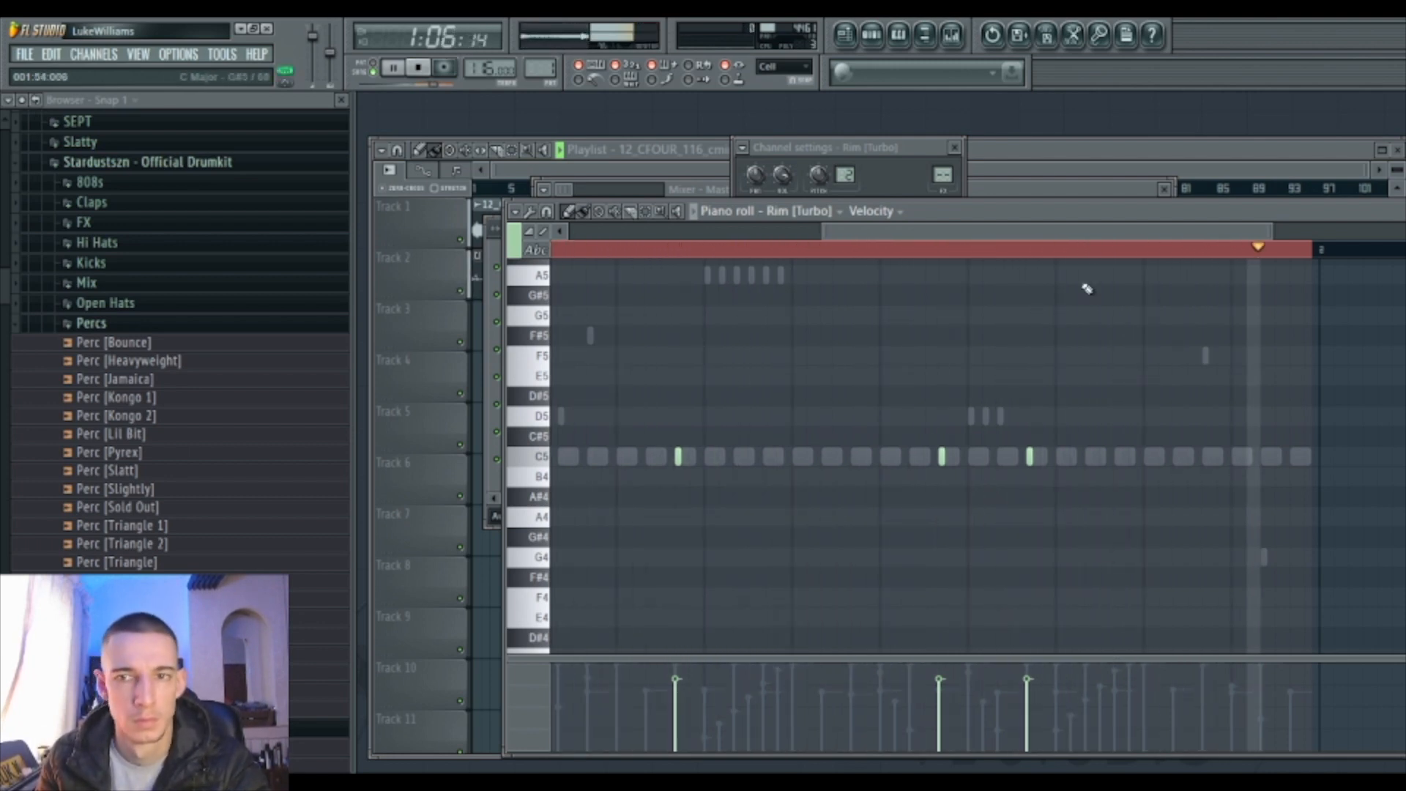
{"action": "left_click", "coordinate": [962, 43]}
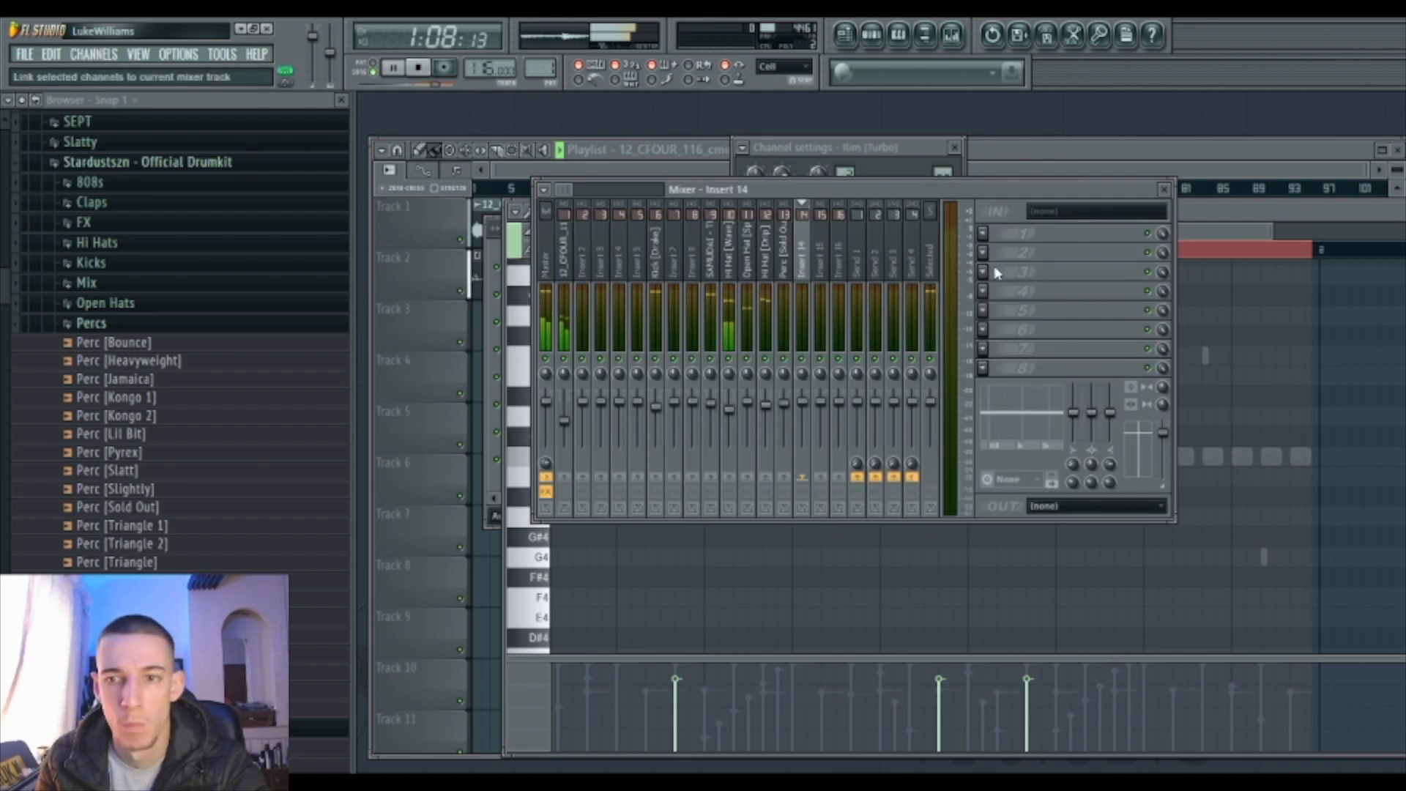
{"action": "key", "text": "F6"}
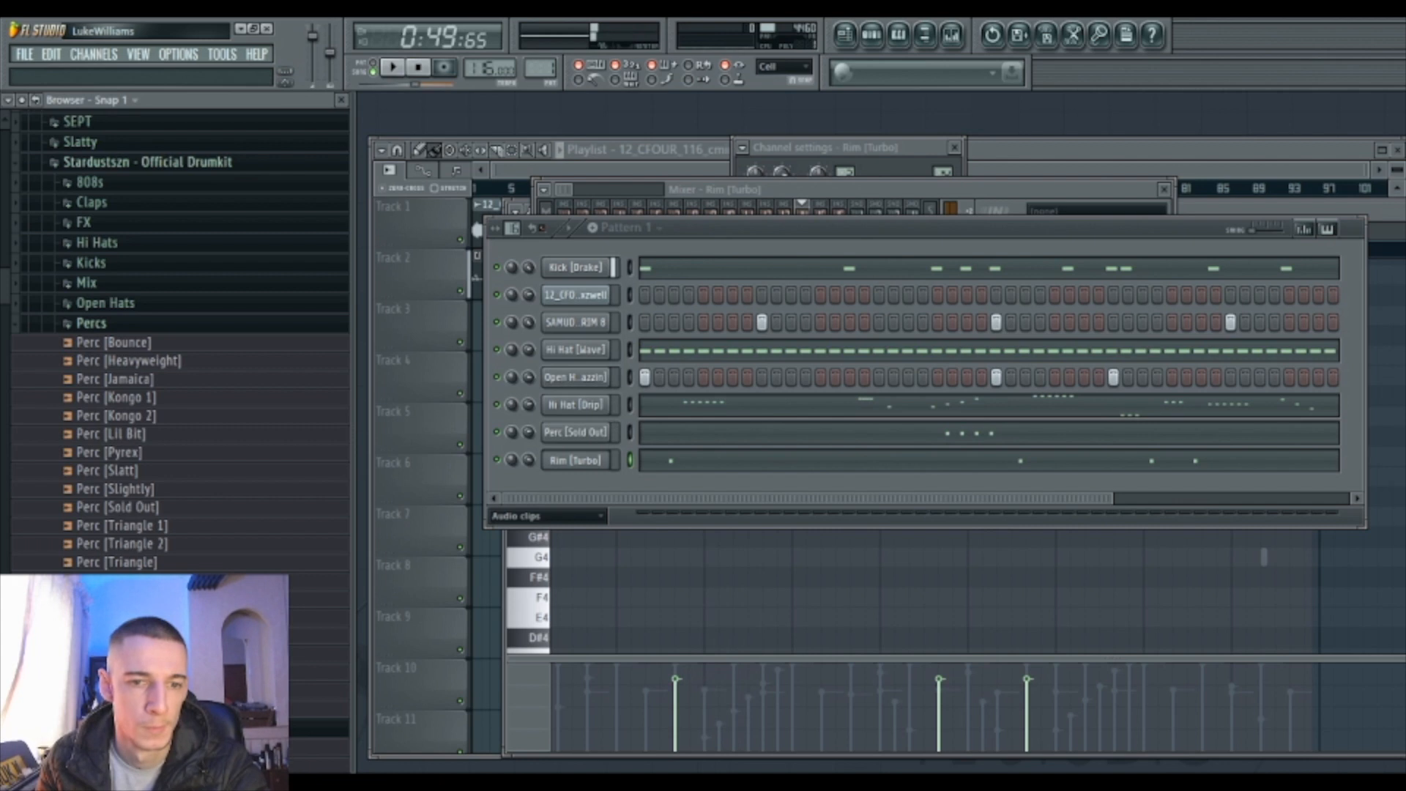
Browse the Stardustszn drumkit's Snares folder and preview samples such as Snare [Tyson].
{"action": "left_click", "coordinate": [133, 323]}
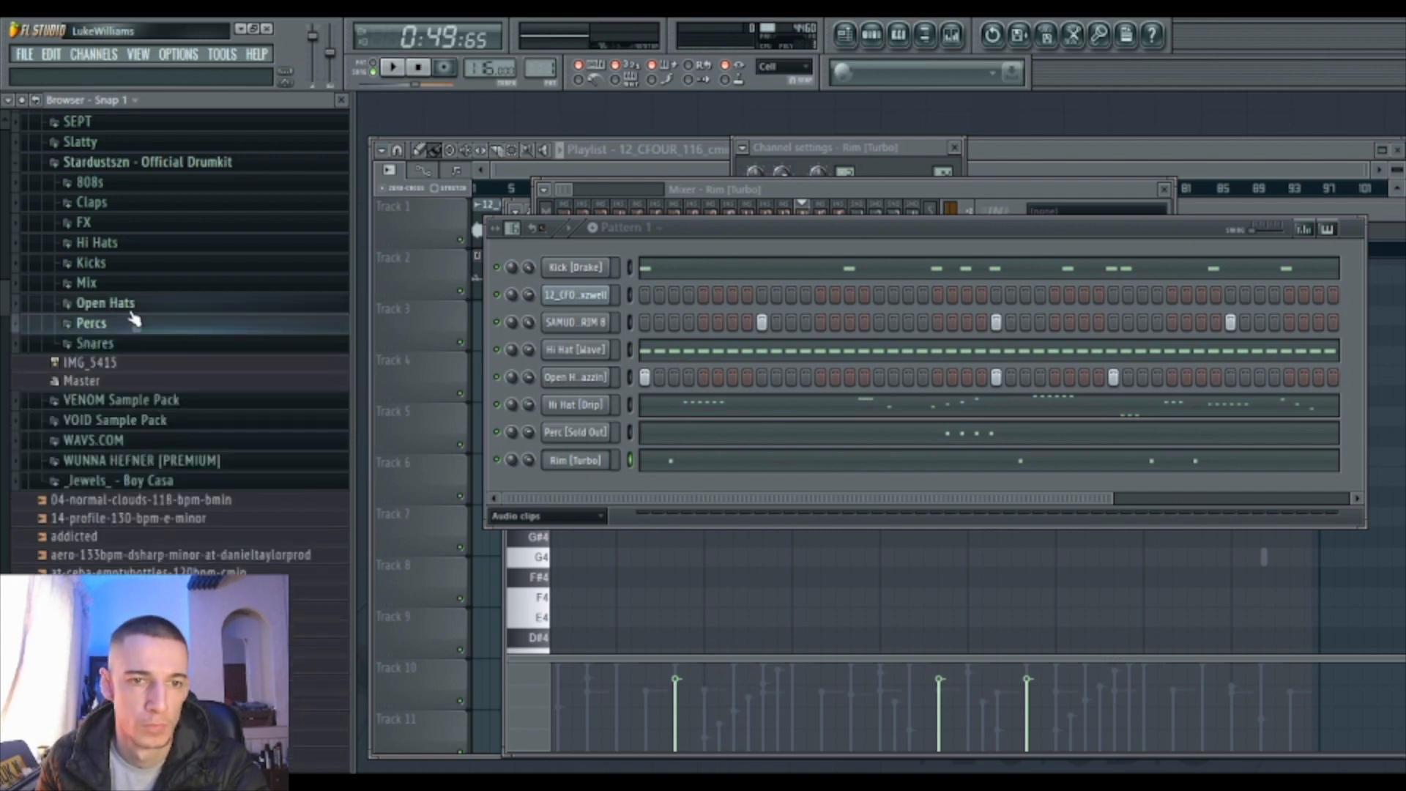
{"action": "left_click", "coordinate": [134, 345]}
{"action": "left_click", "coordinate": [145, 401]}
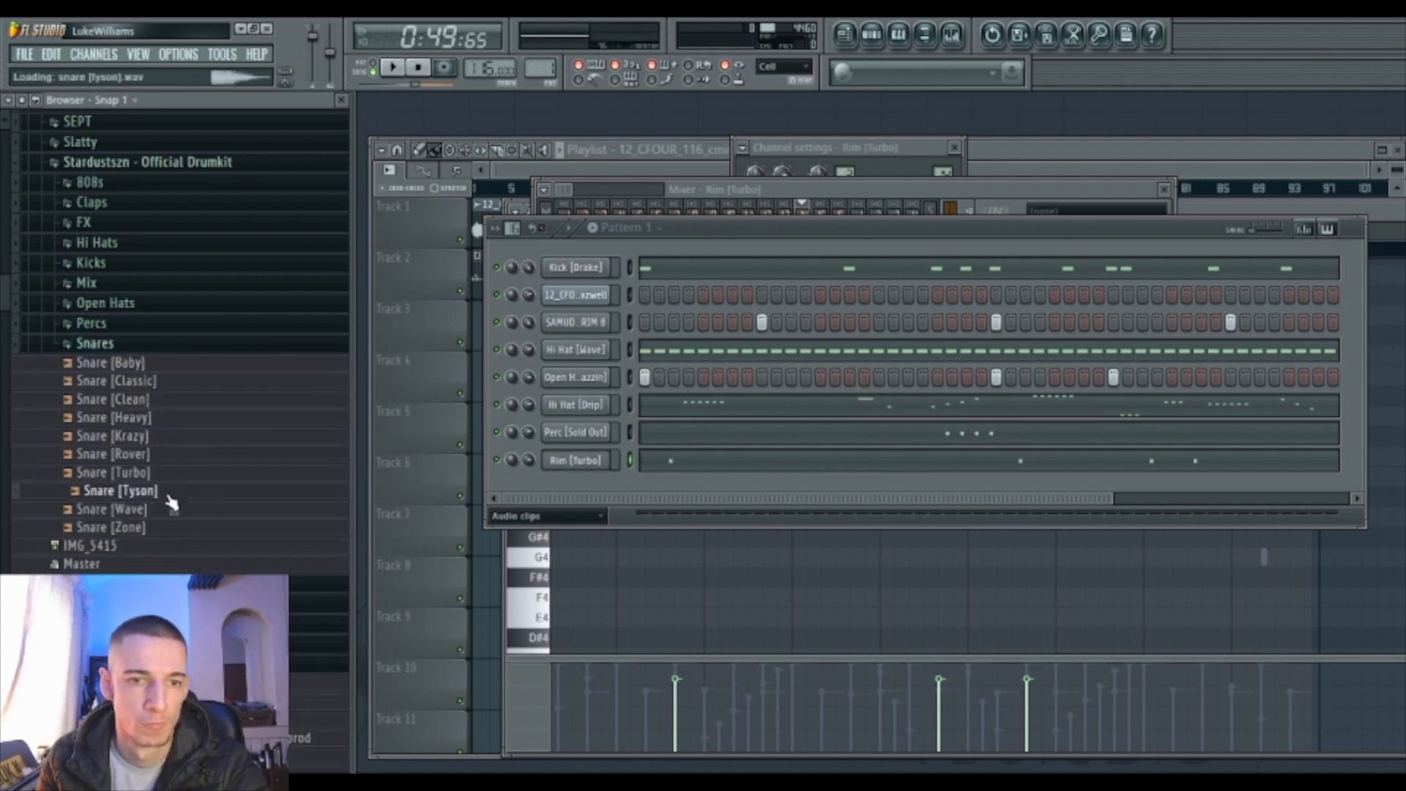
{"action": "left_click", "coordinate": [95, 343]}
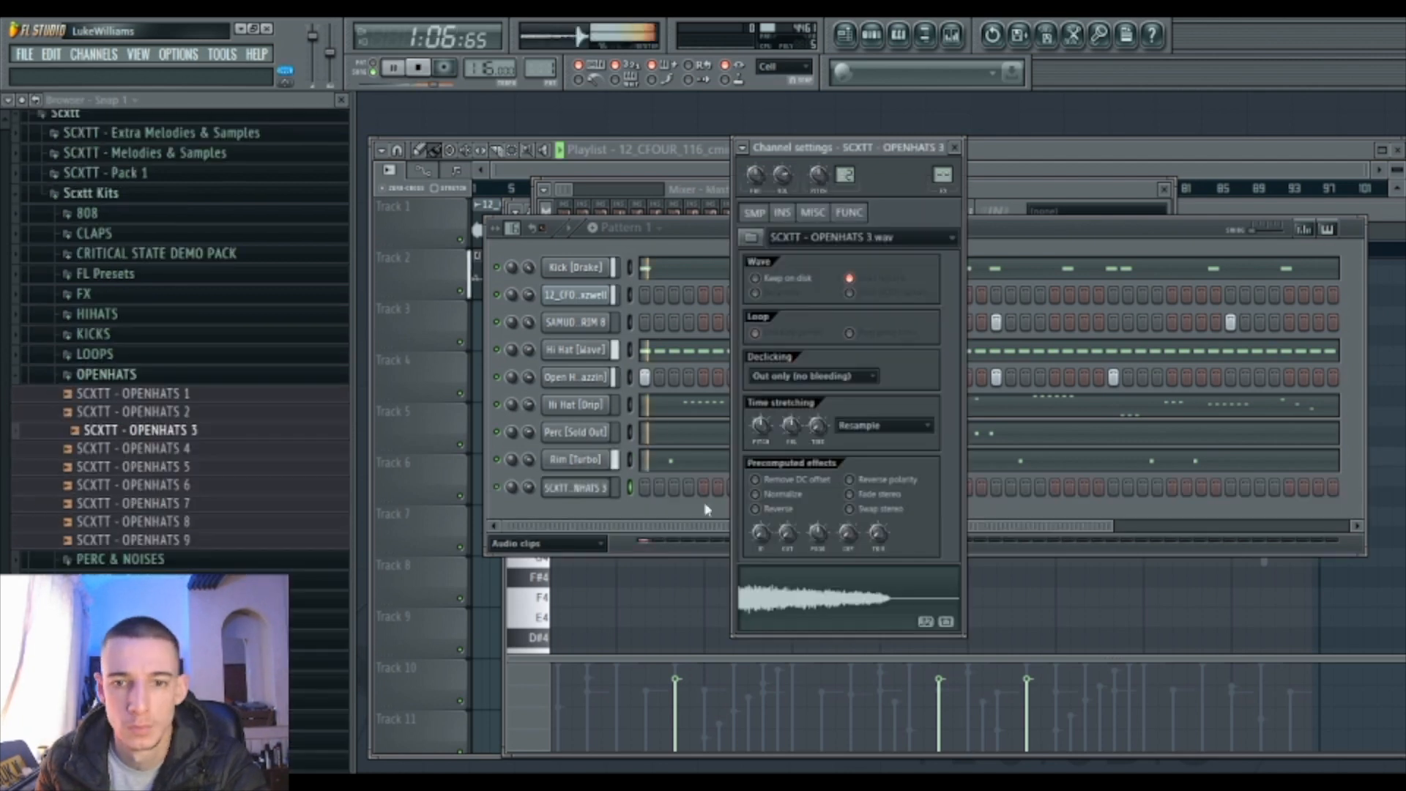
Place SCXTT - OPENHATS 3 hits on steps 9 and 41 of the pattern and open the mixer.
{"action": "left_click", "coordinate": [757, 524]}
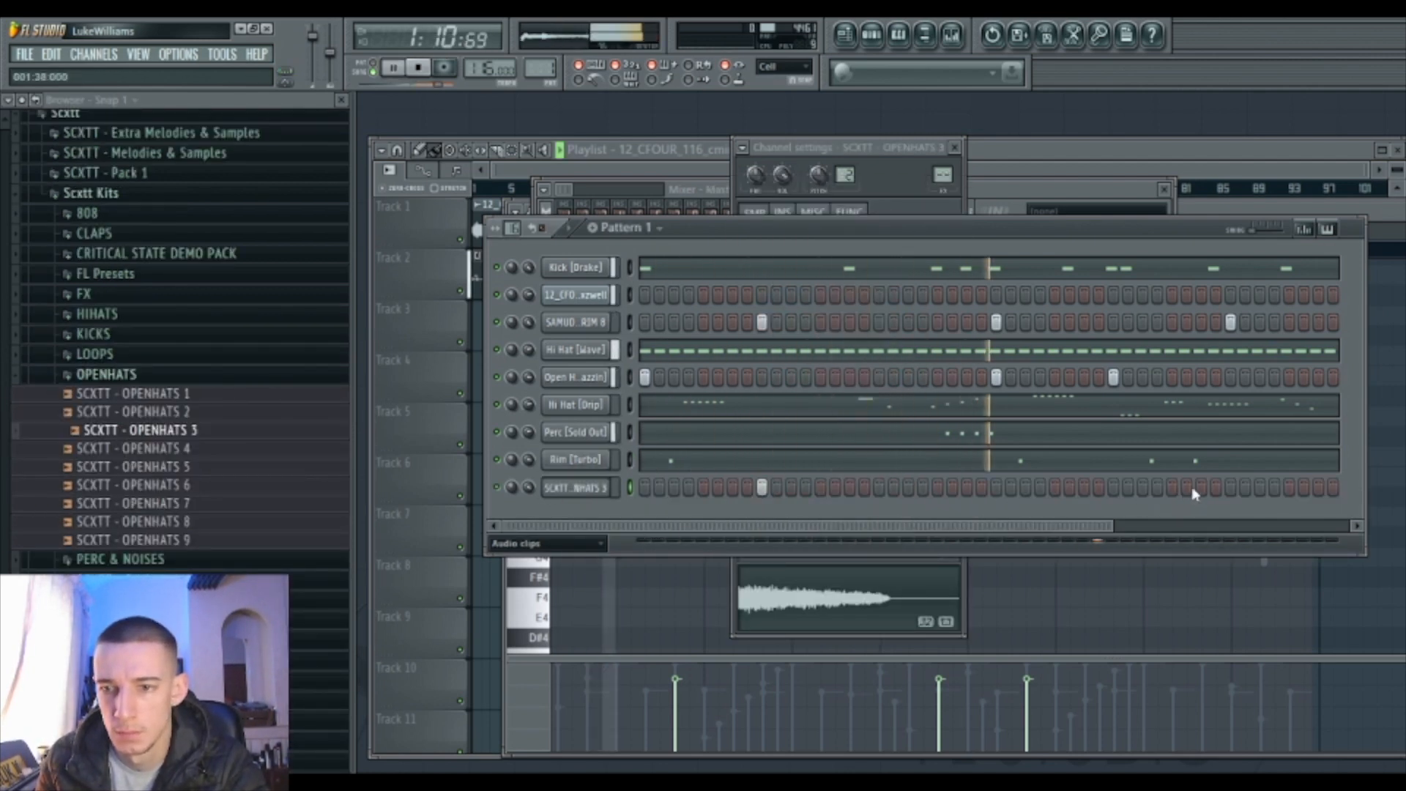
{"action": "left_click_drag", "start_coordinate": [1080, 534], "coordinate": [1384, 560]}
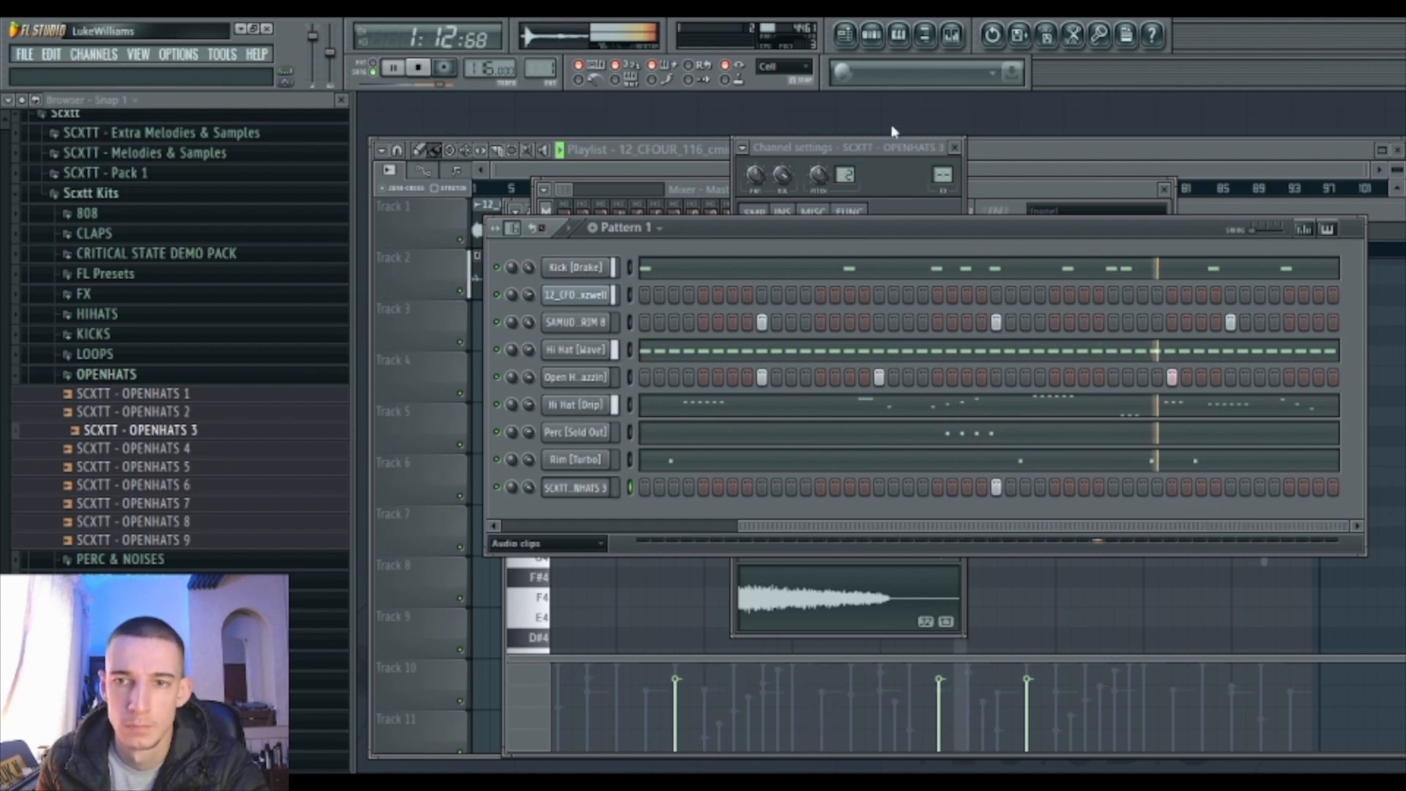
{"action": "key", "text": "F9"}
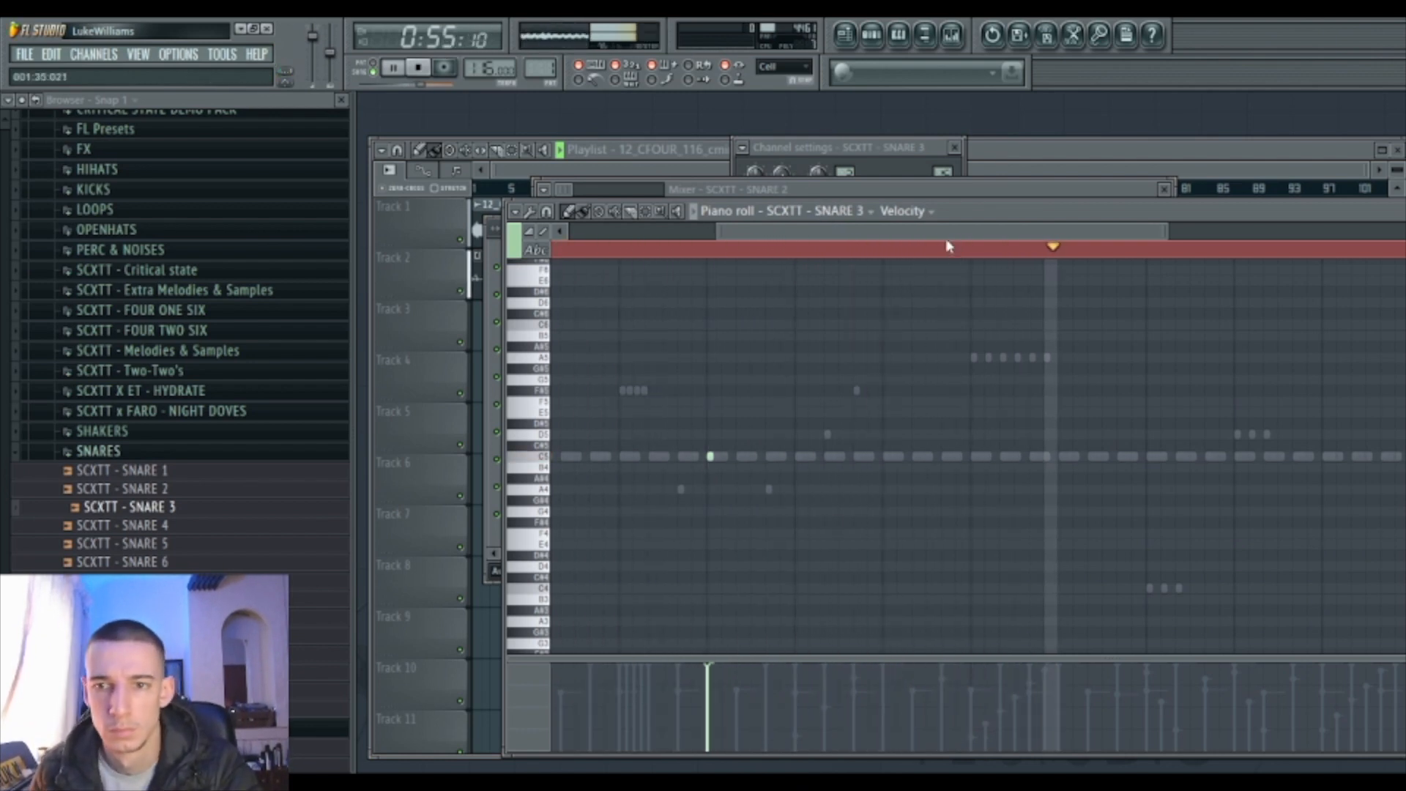
Add two C5 notes for SCXTT - SNARE 3 towards the end of the pattern and bring up the mixer.
{"action": "left_click_drag", "start_coordinate": [947, 235], "coordinate": [1073, 261]}
{"action": "left_click", "coordinate": [1069, 456]}
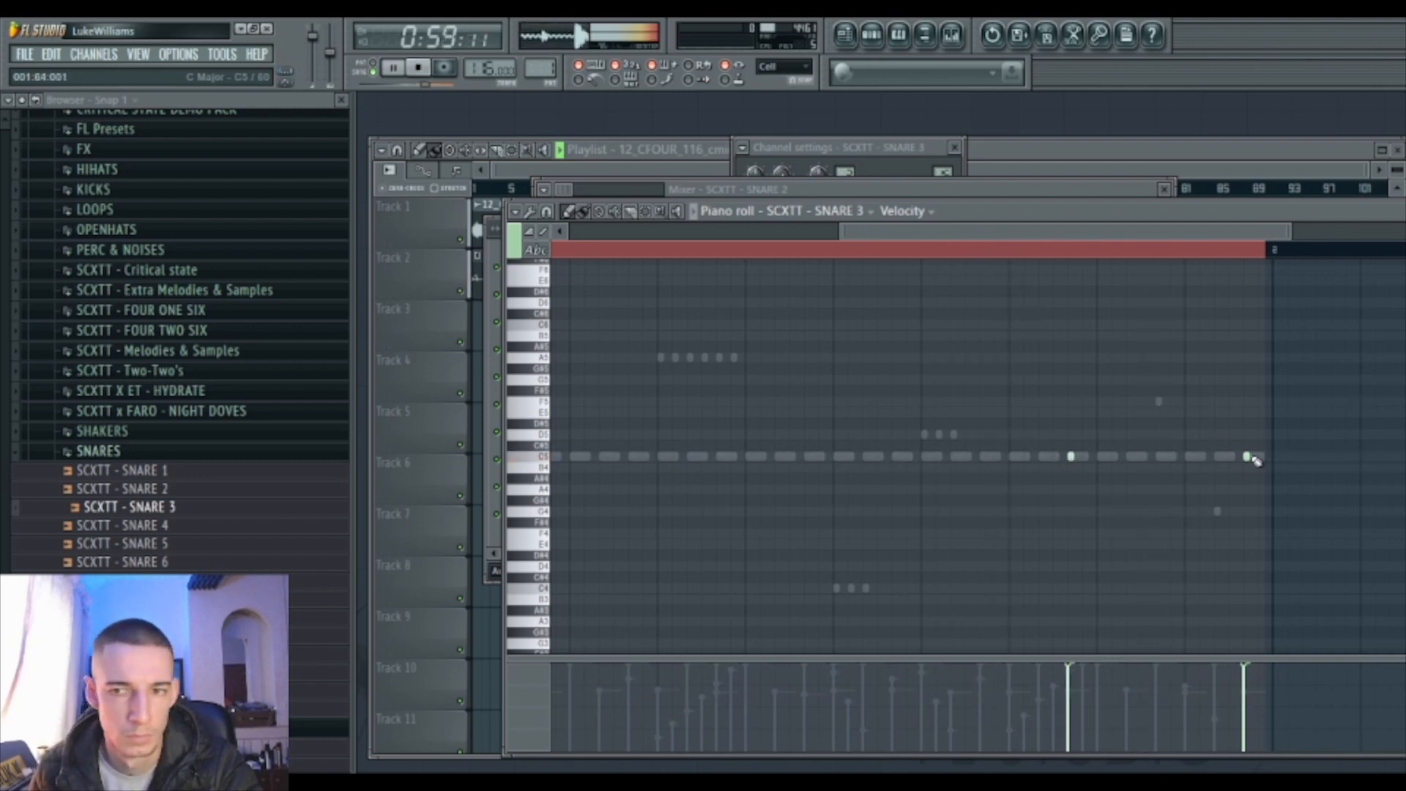
{"action": "left_click", "coordinate": [960, 36]}
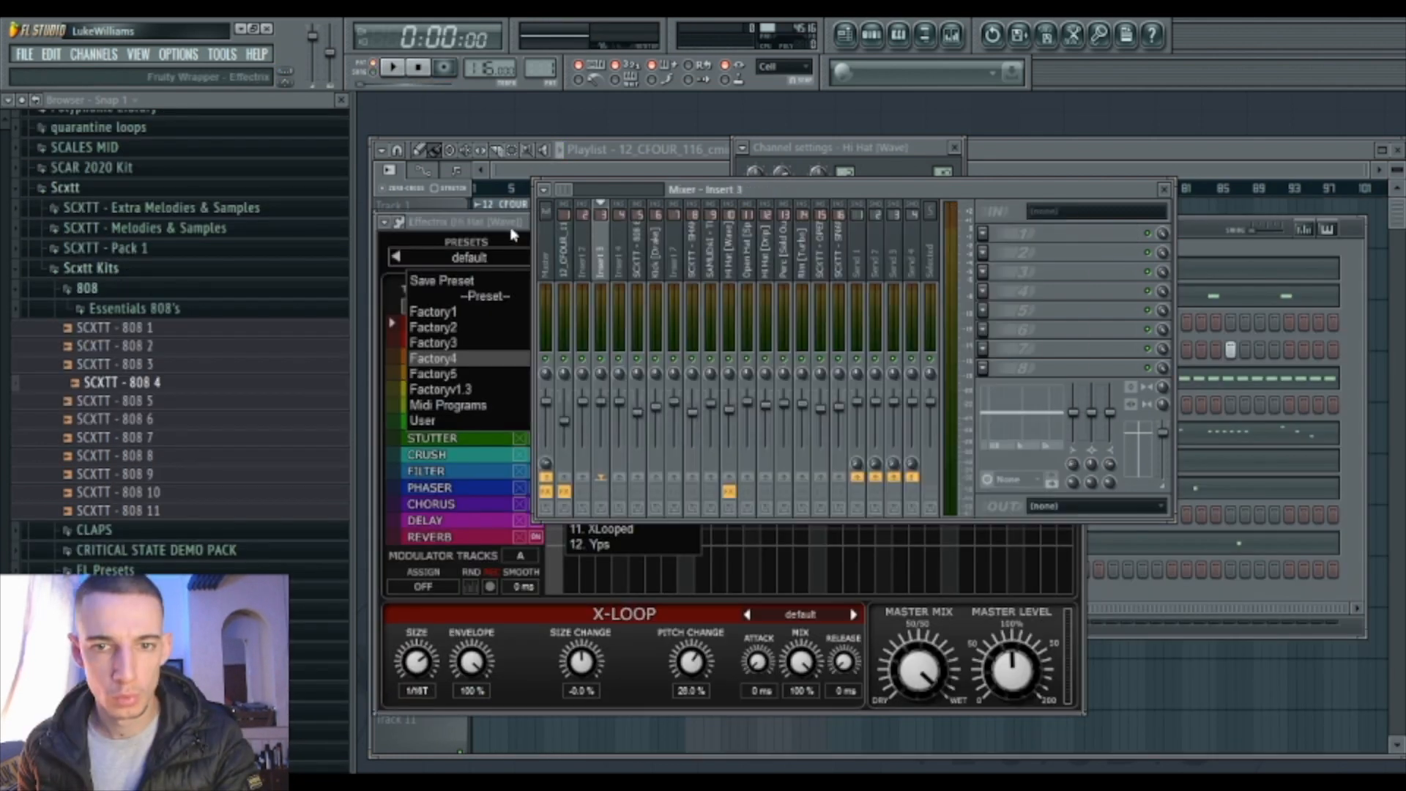
Keep the default preset in Effectrix on Hi Hat [Wave] and place a Reverse block on step 7 of its grid.
{"action": "left_click", "coordinate": [513, 235]}
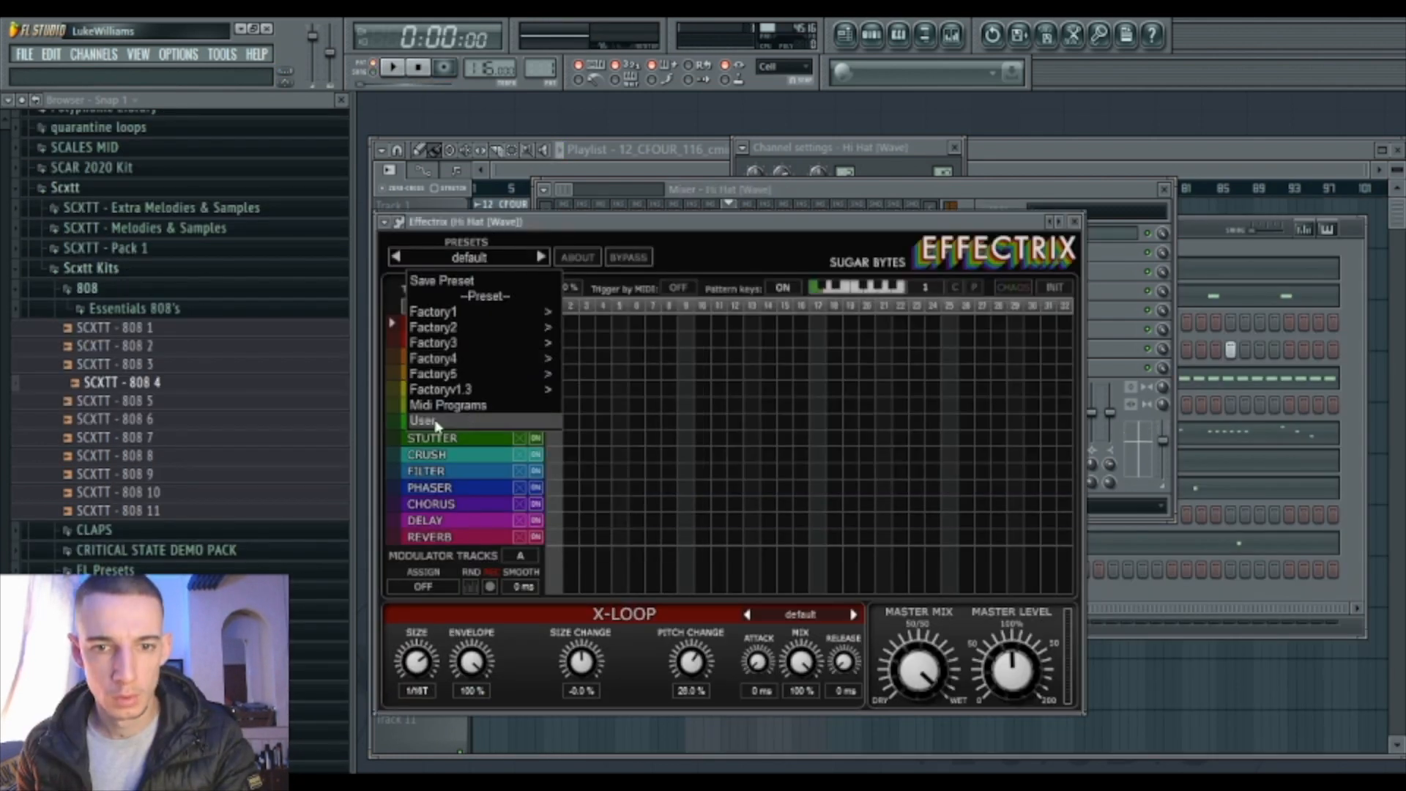
{"action": "left_click", "coordinate": [492, 261]}
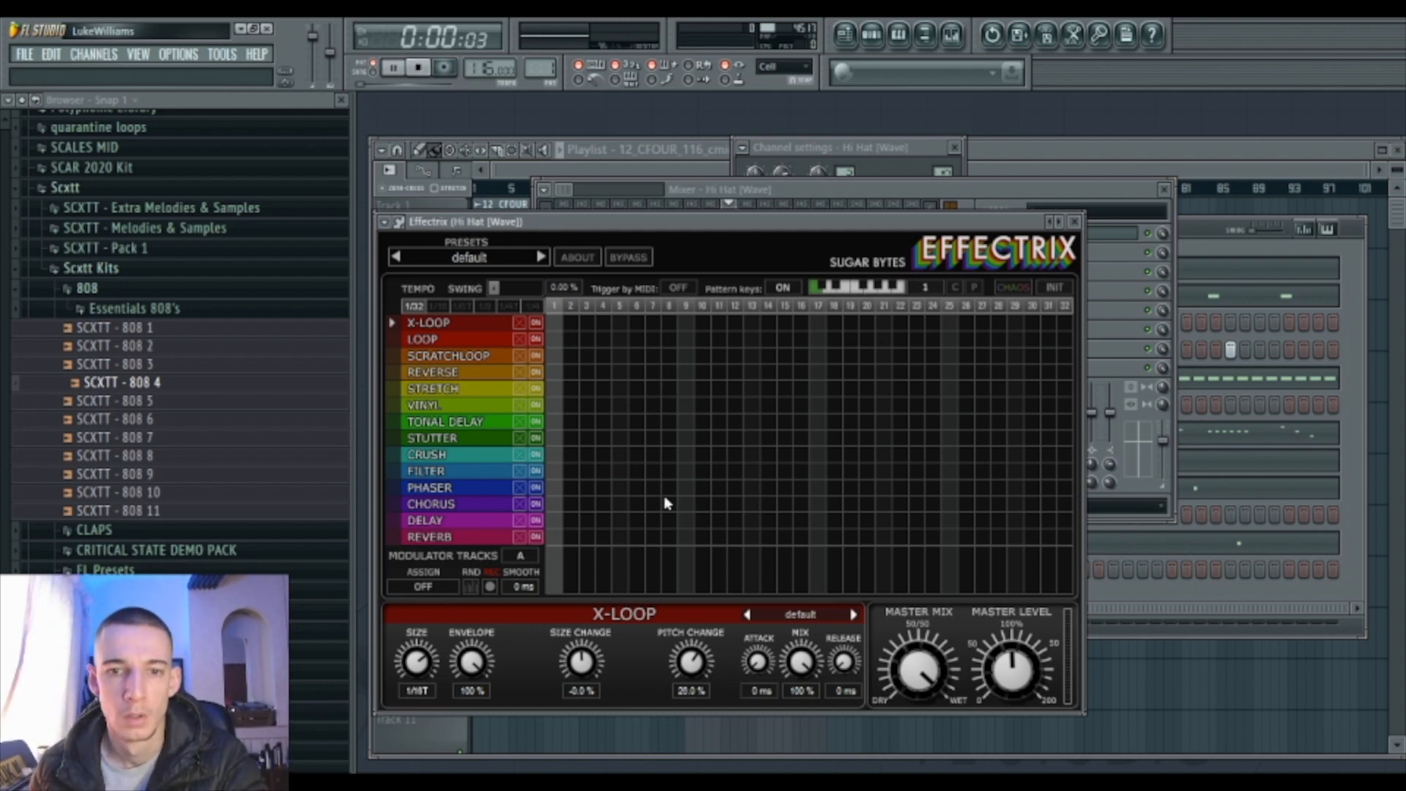
{"action": "key", "text": "space"}
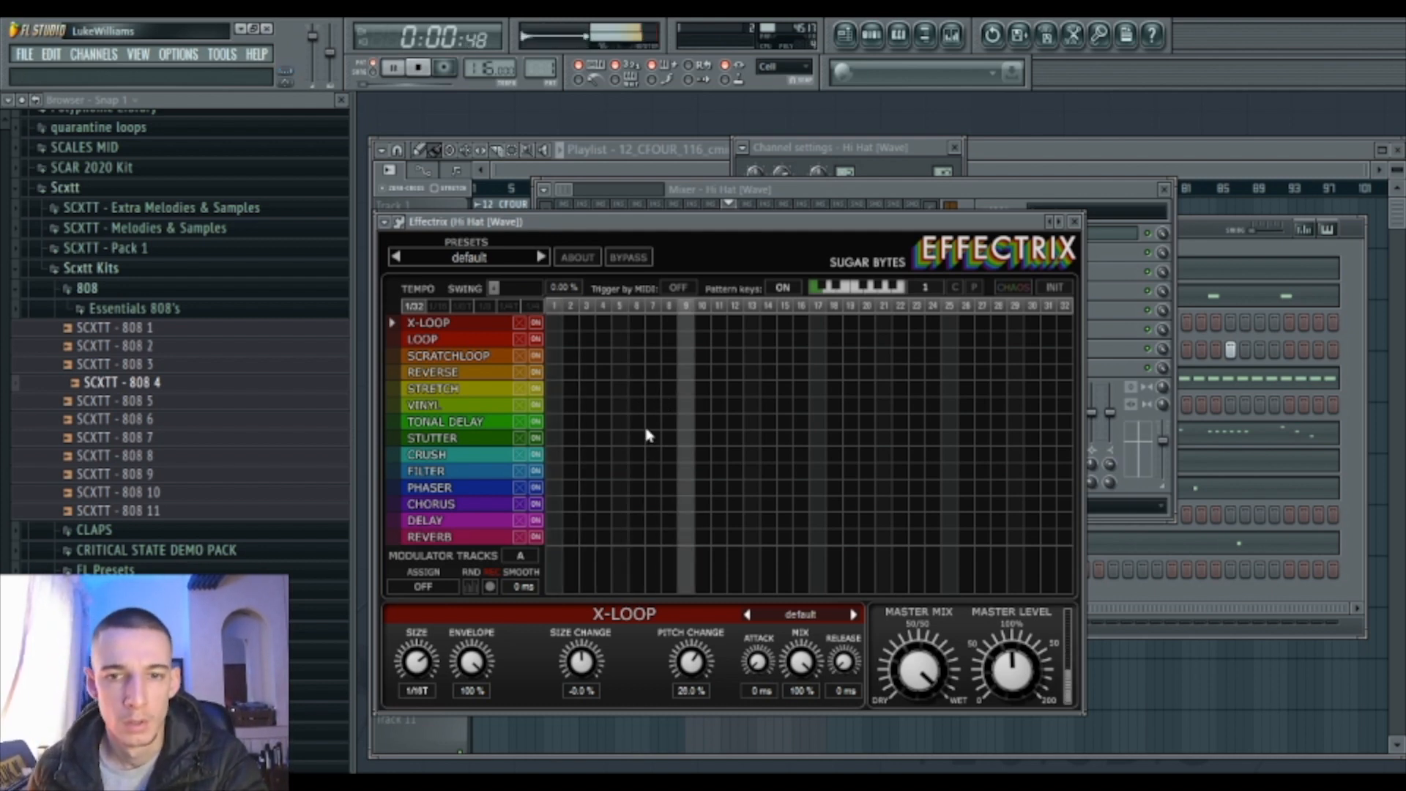
{"action": "left_click", "coordinate": [416, 68]}
{"action": "left_click", "coordinate": [636, 372]}
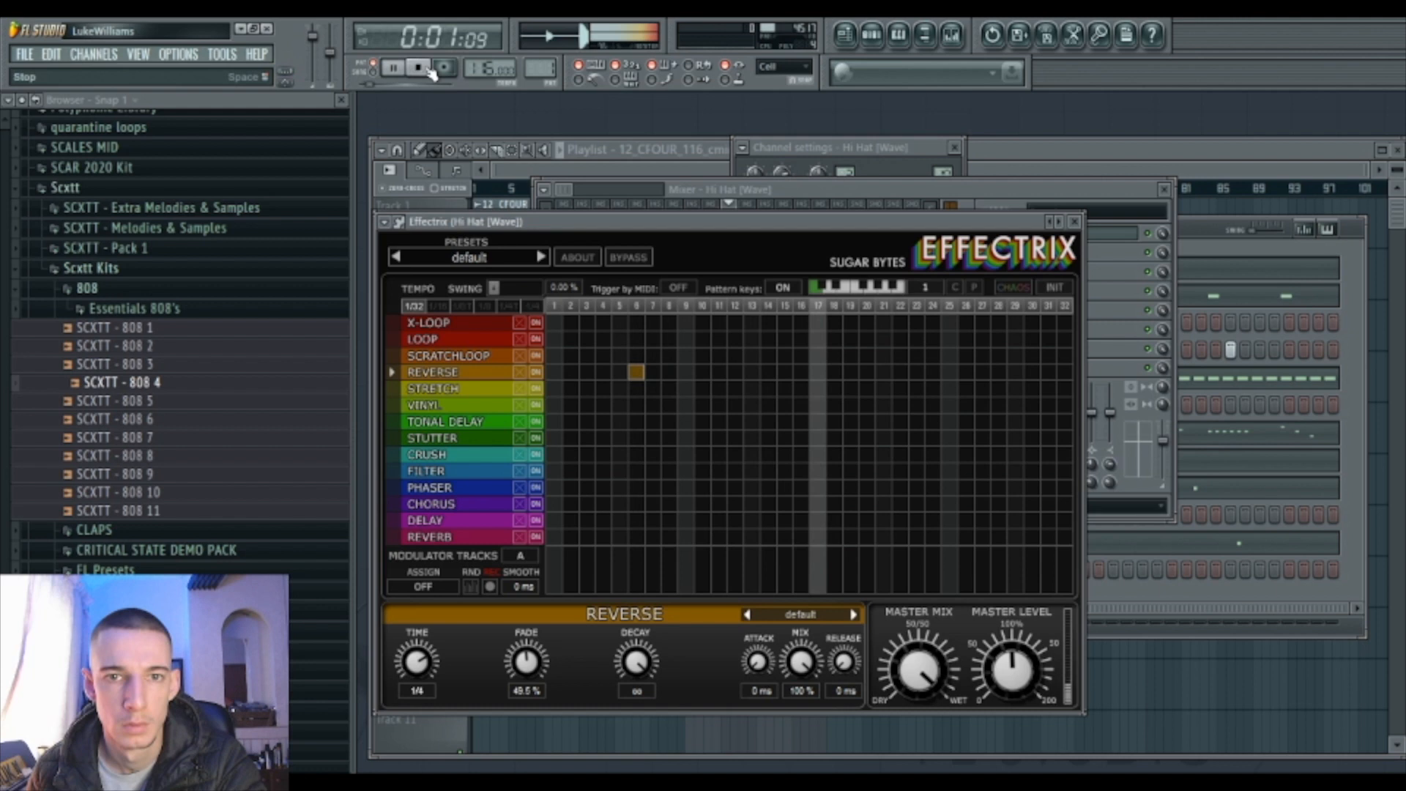
{"action": "key", "text": "space"}
{"action": "left_click", "coordinate": [395, 68]}
{"action": "left_click", "coordinate": [667, 372]}
{"action": "left_click", "coordinate": [653, 372]}
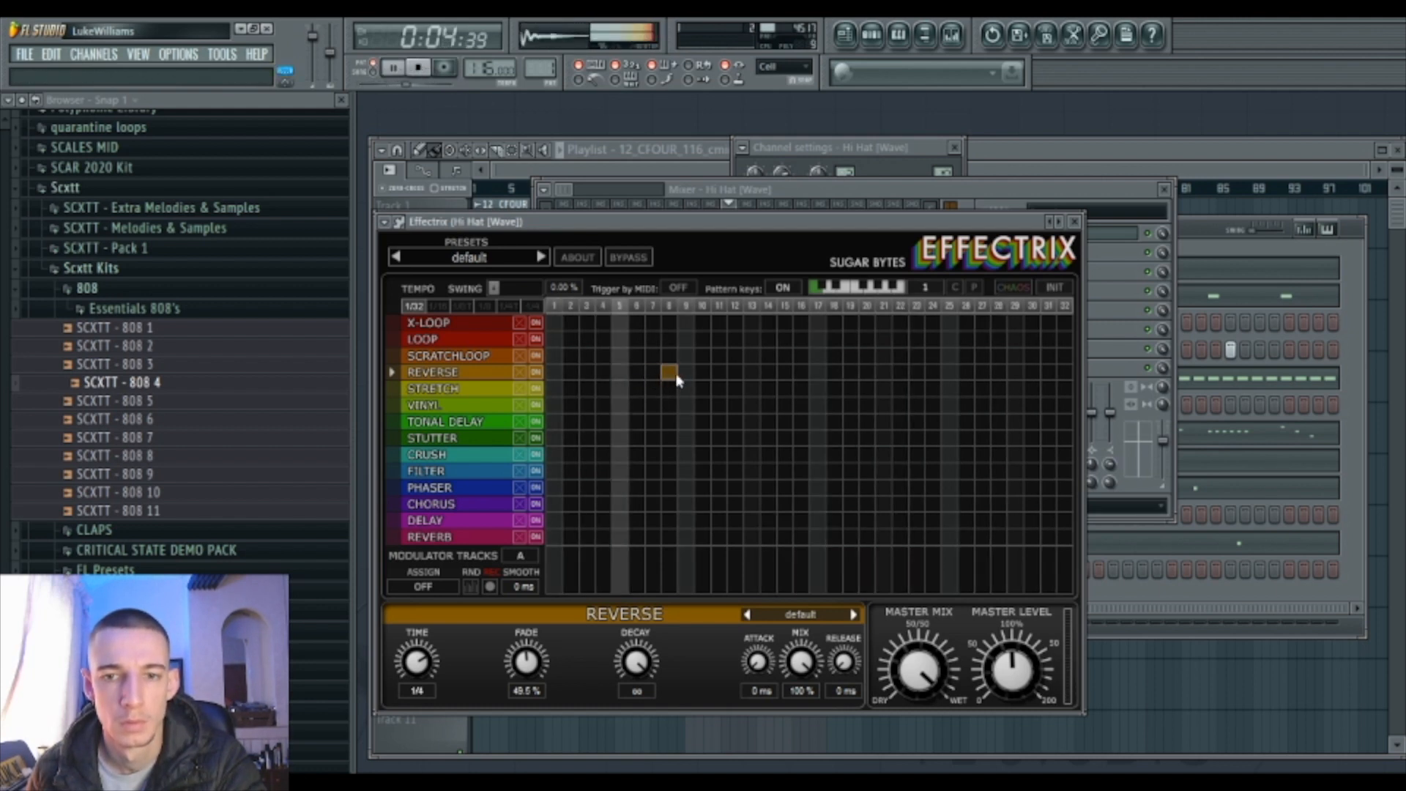
{"action": "left_click_drag", "start_coordinate": [674, 374], "coordinate": [656, 375]}
Add two more Reverse blocks on steps 15 and 29 of the Effectrix grid.
{"action": "left_click", "coordinate": [718, 375]}
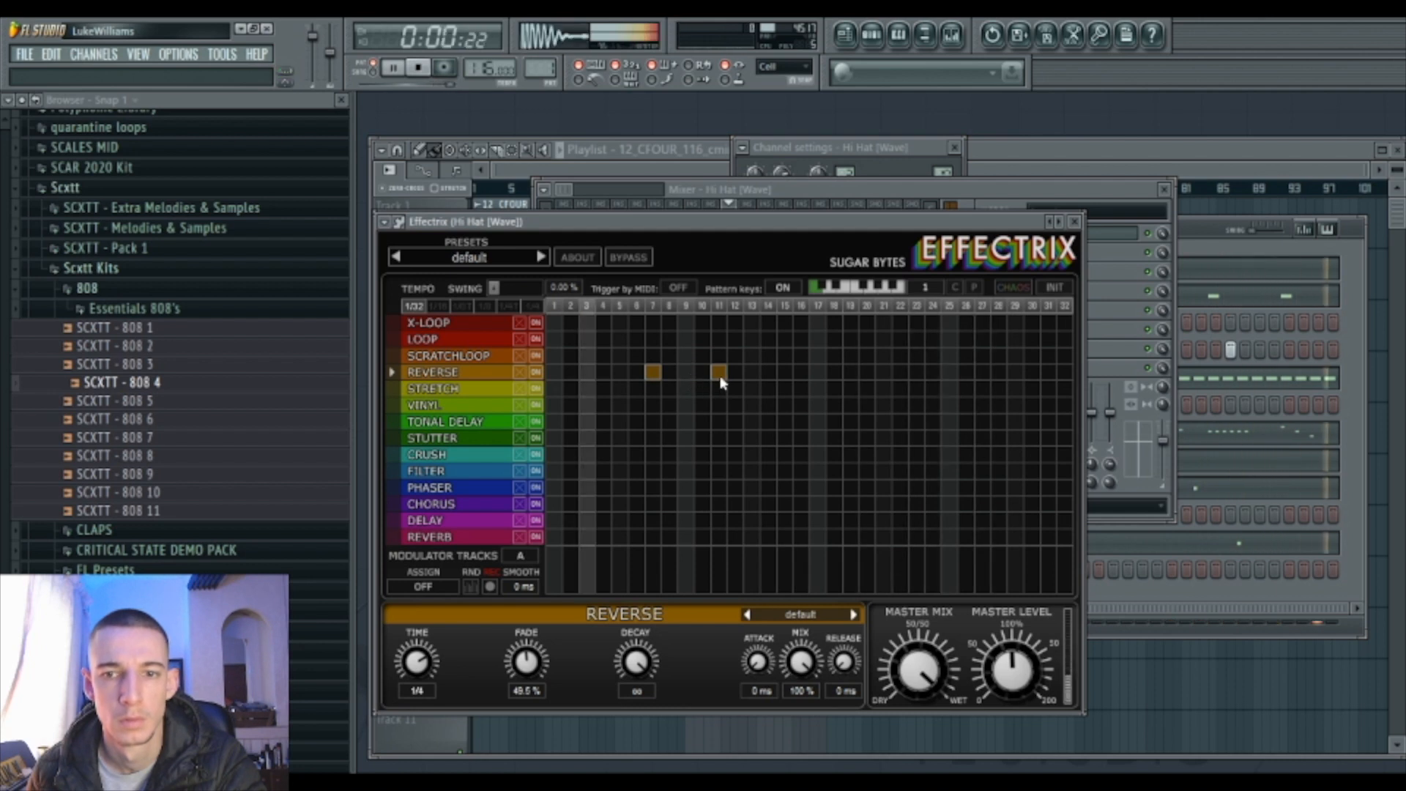
{"action": "left_click", "coordinate": [718, 375]}
{"action": "left_click", "coordinate": [916, 375]}
{"action": "left_click_drag", "start_coordinate": [916, 375], "coordinate": [784, 373]}
{"action": "left_click", "coordinate": [983, 376]}
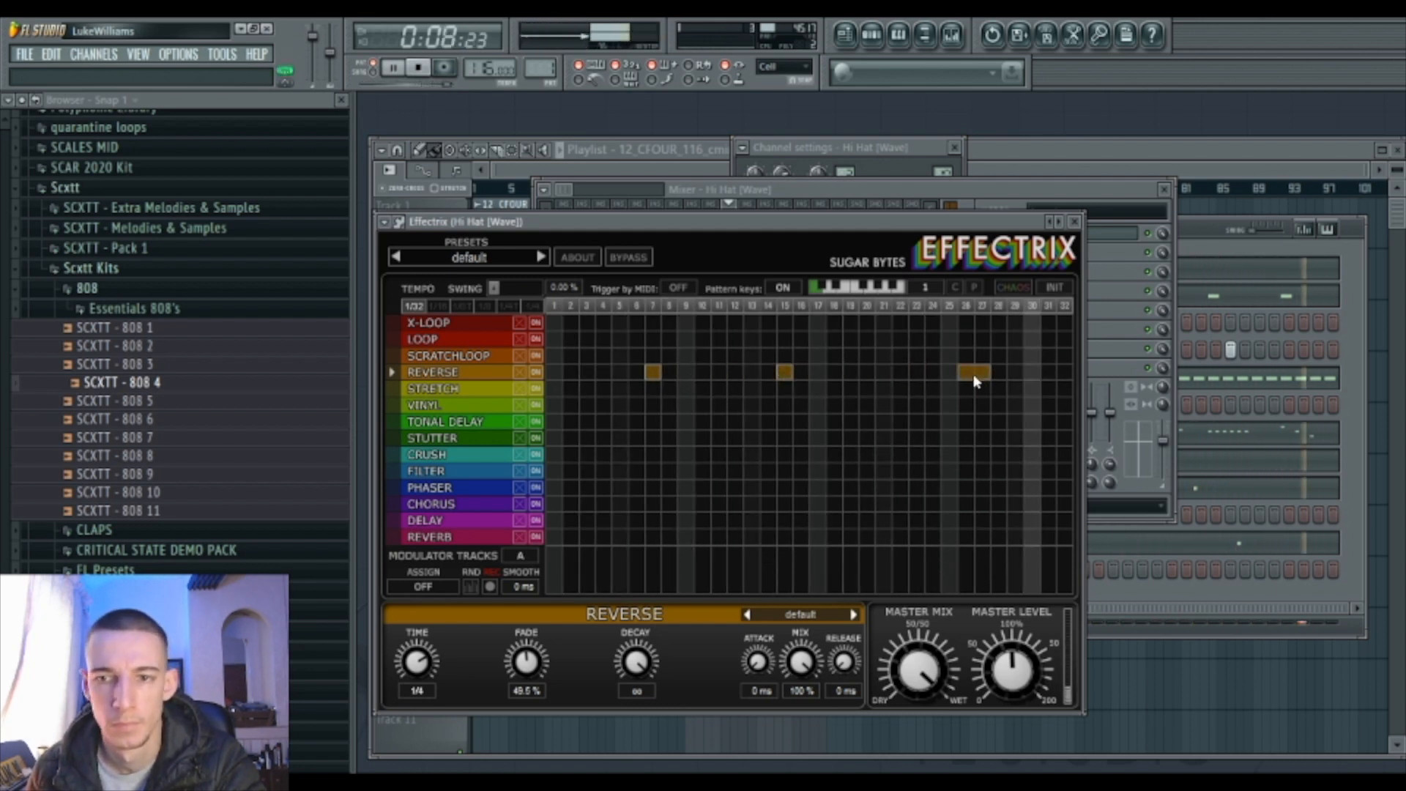
{"action": "left_click", "coordinate": [988, 376]}
{"action": "left_click_drag", "start_coordinate": [997, 376], "coordinate": [1014, 376]}
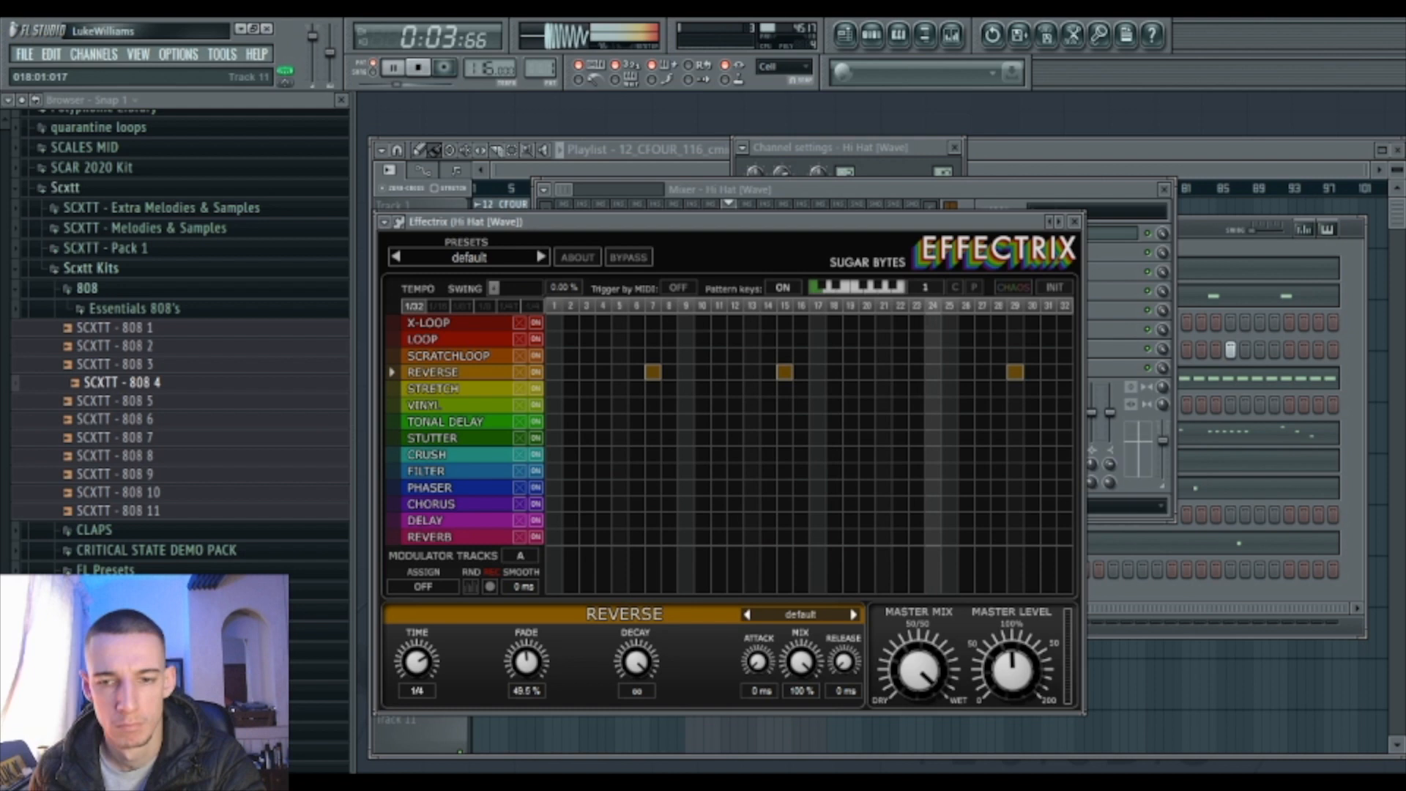
Open the SCXTT - 808 4 notes of Pattern 1 in a maximised piano roll.
{"action": "left_click", "coordinate": [608, 156]}
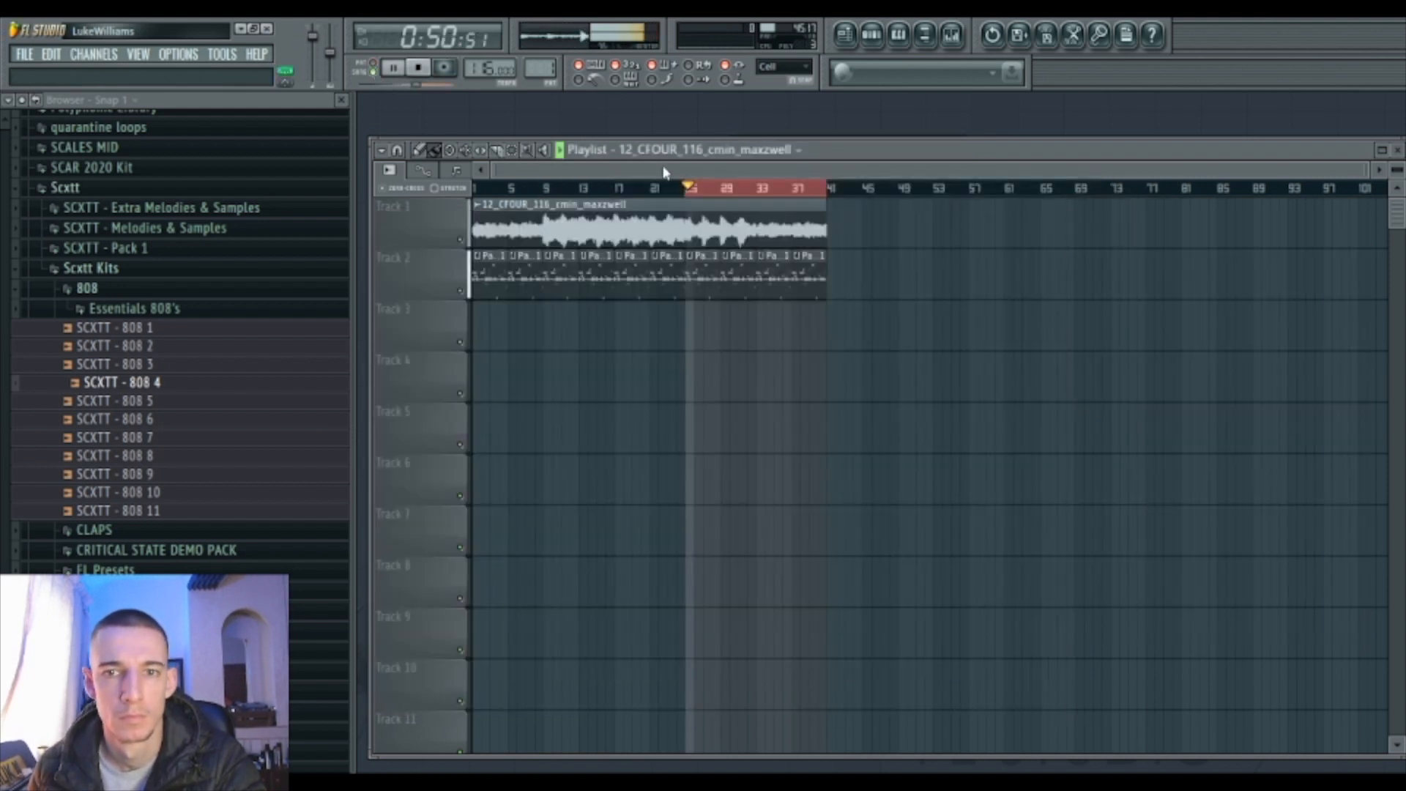
{"action": "key", "text": "F6"}
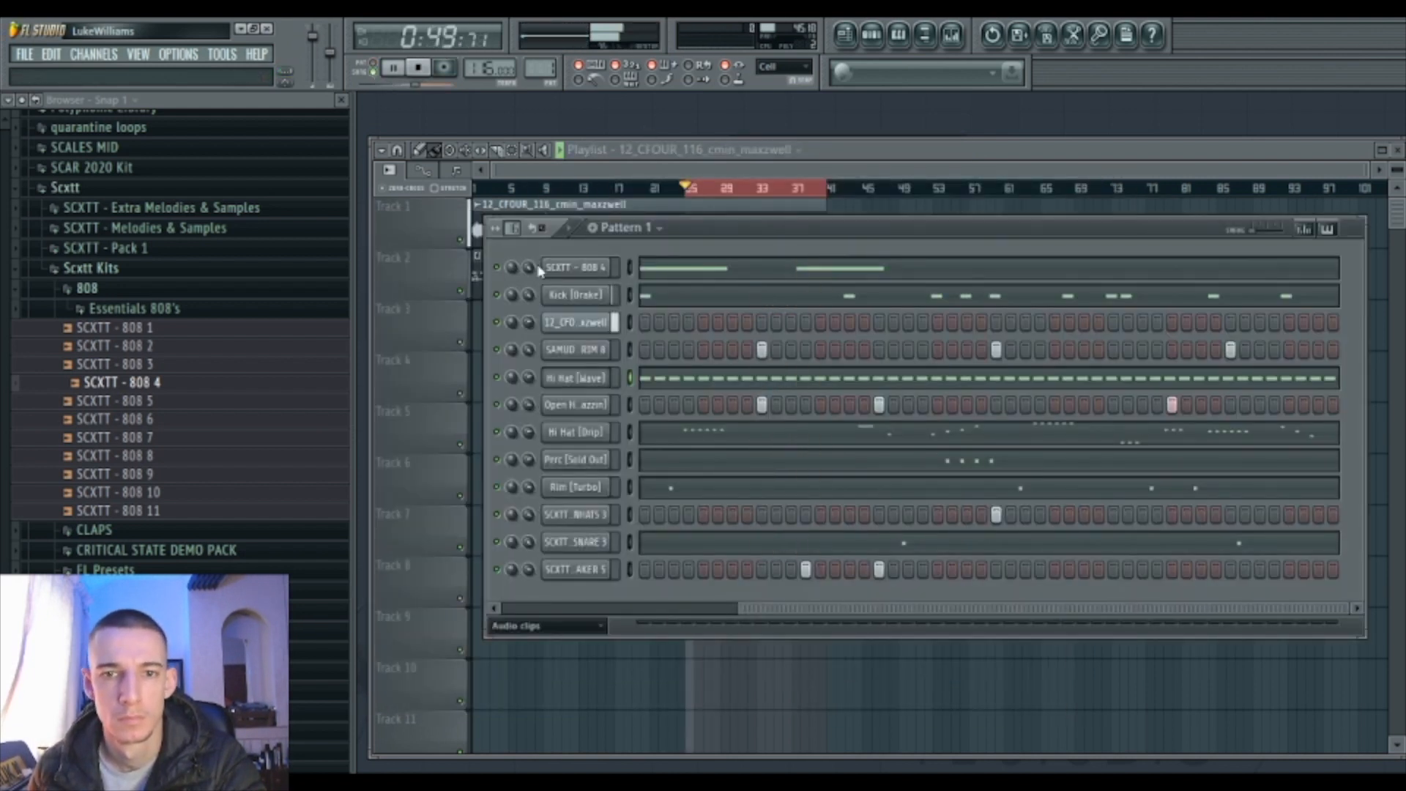
{"action": "left_click", "coordinate": [711, 272]}
{"action": "double_click", "coordinate": [964, 214]}
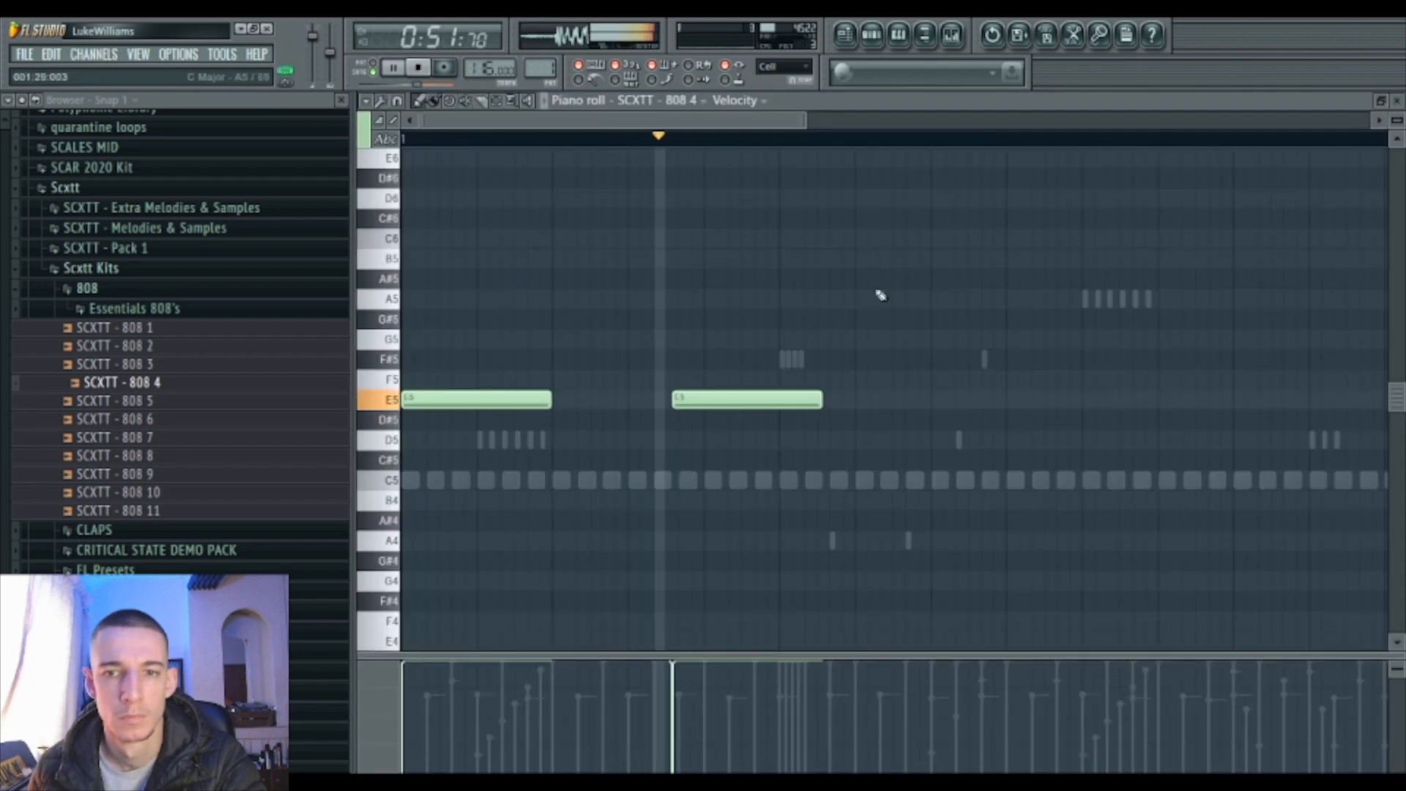
Replace the second long 808 note with three short E5 notes spaced evenly apart in the middle of the pattern.
{"action": "key", "text": "space"}
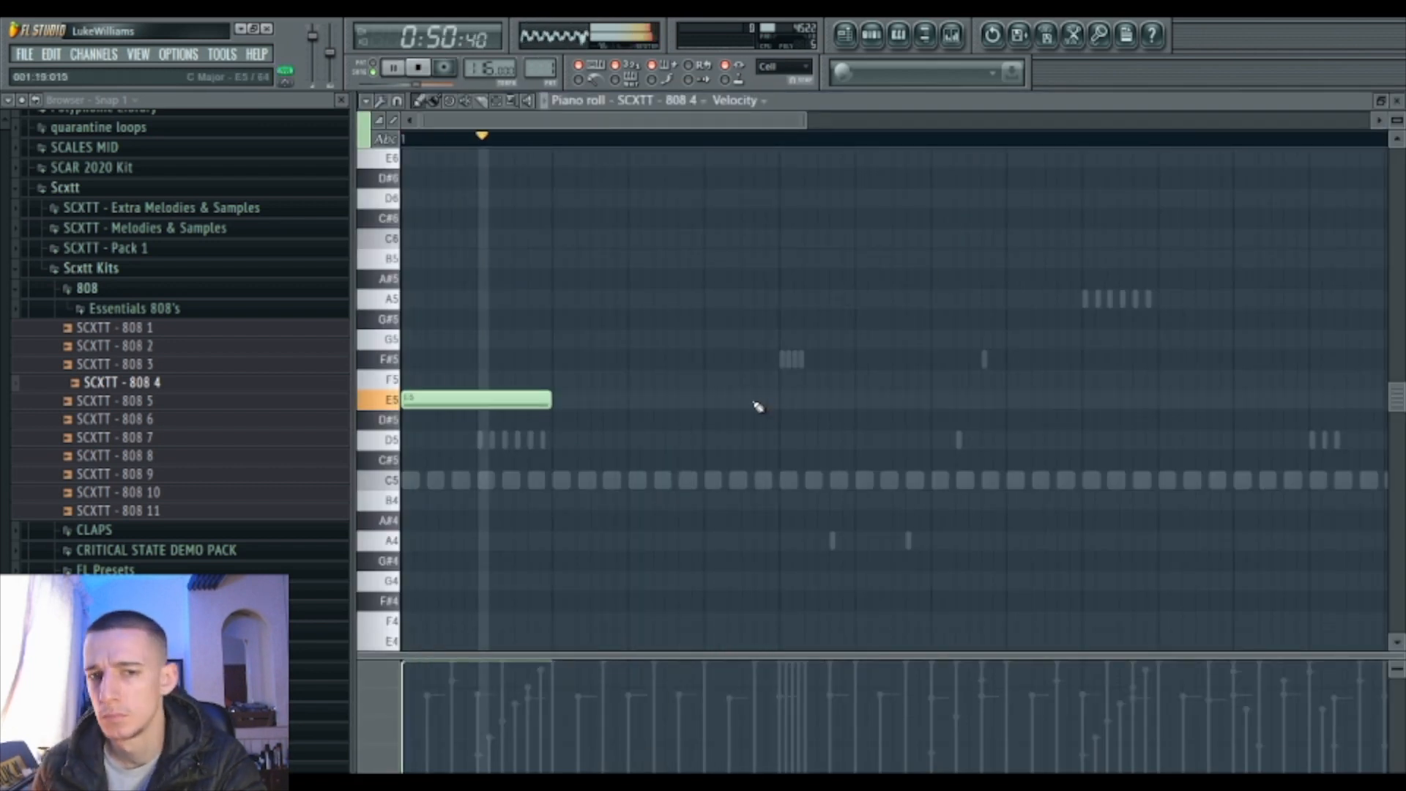
{"action": "scroll", "coordinate": [769, 432], "scroll_direction": "up", "scroll_amount": 3}
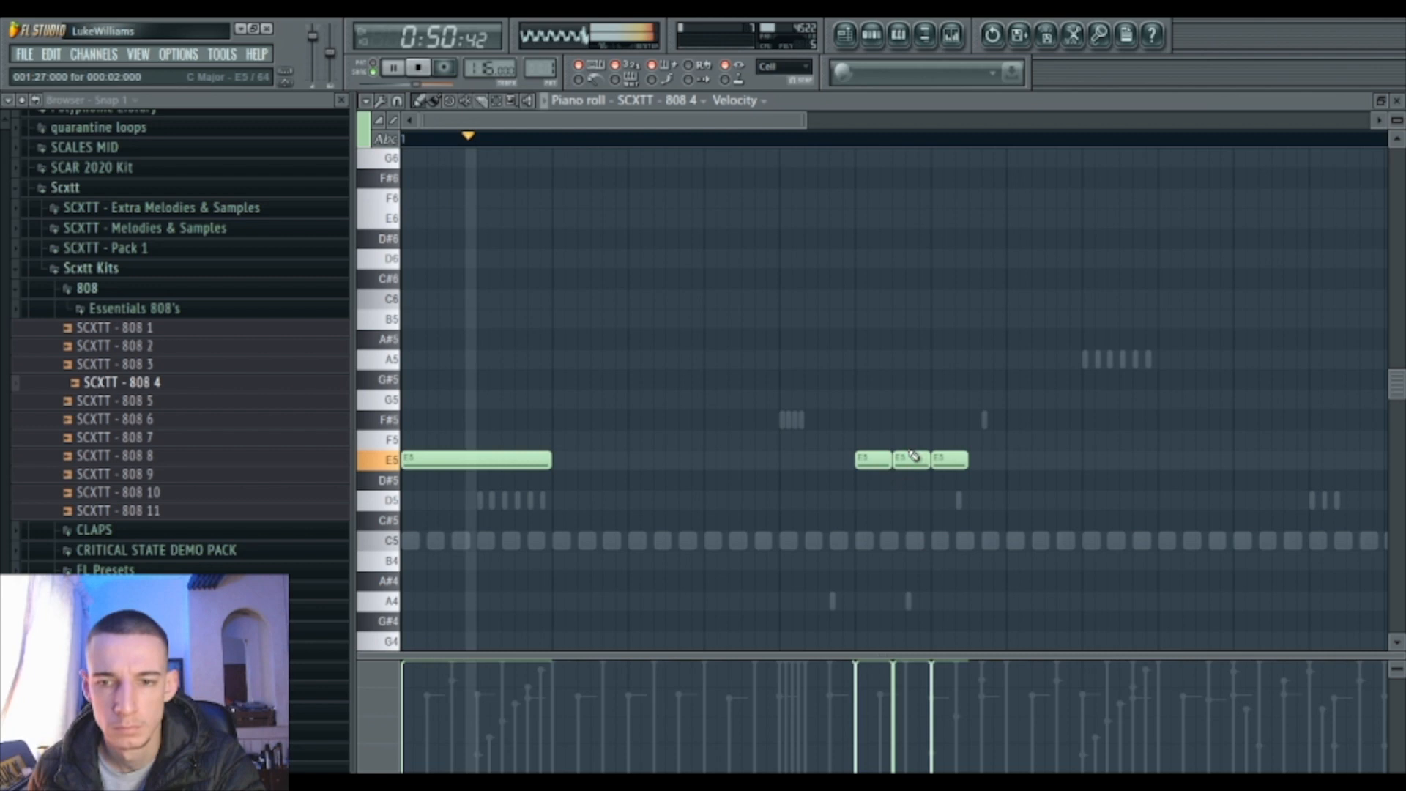
{"action": "left_click_drag", "start_coordinate": [895, 458], "coordinate": [970, 463]}
{"action": "key", "text": "space"}
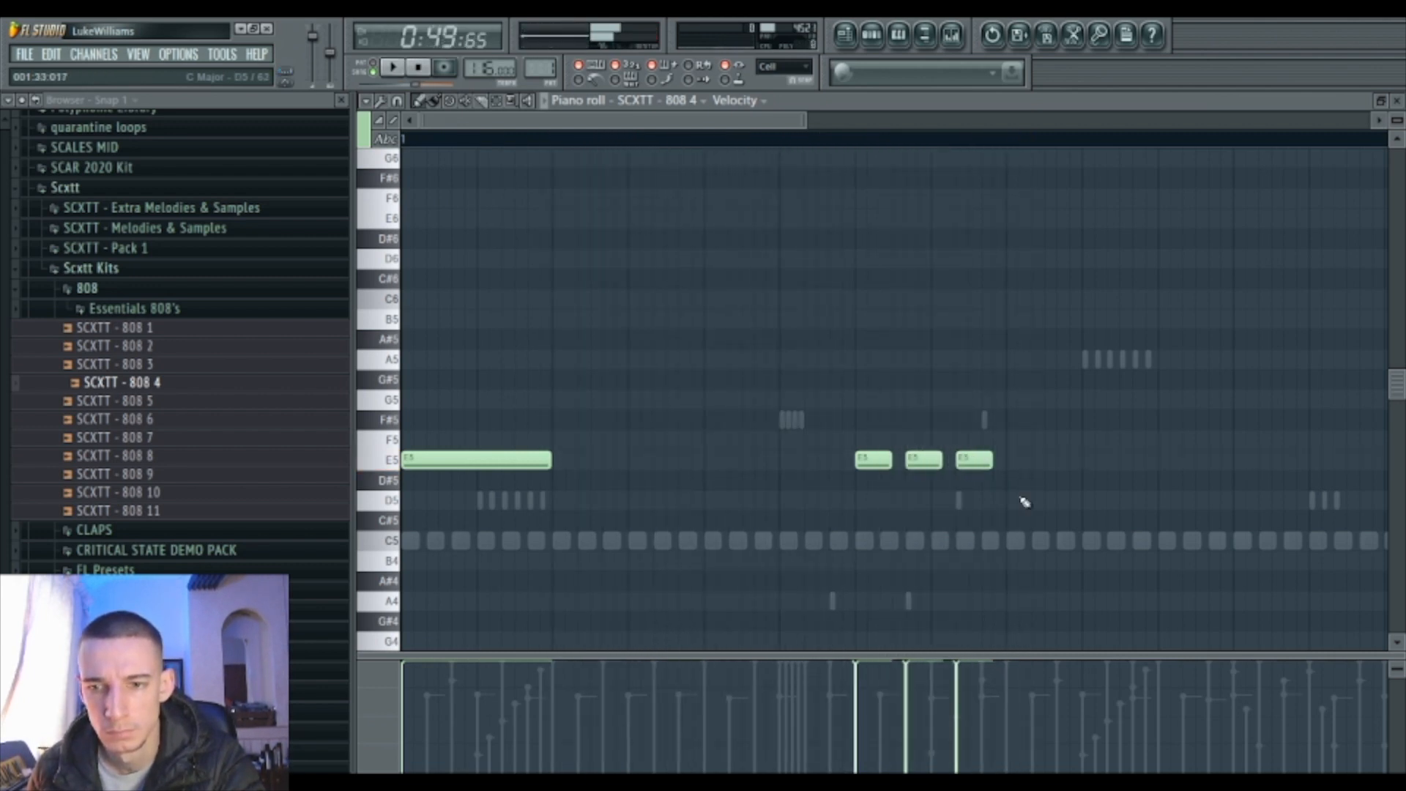
Add a slide note at E8 above each short E5 note and lower all three slides by two octaves to E6.
{"action": "scroll", "coordinate": [394, 331], "scroll_direction": "up", "scroll_amount": 6}
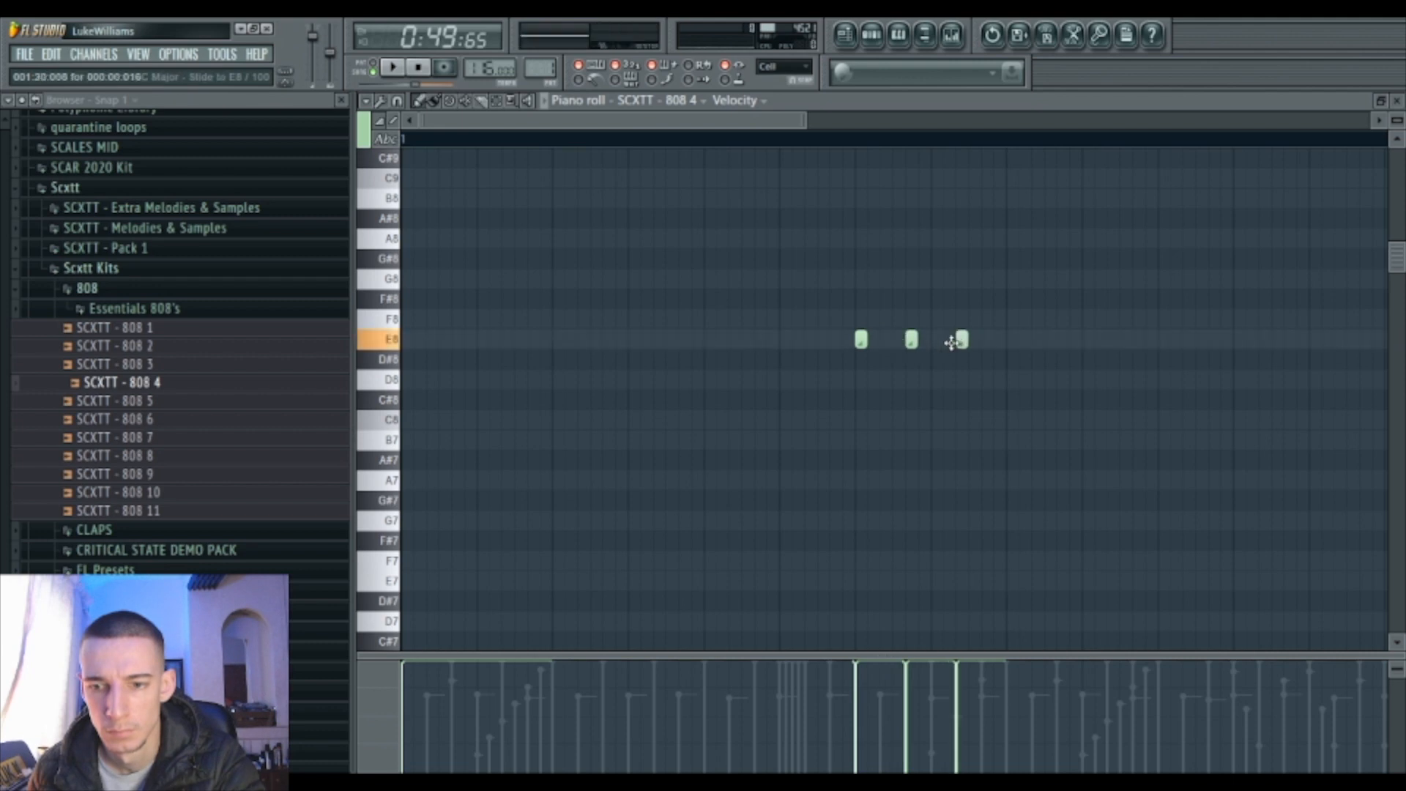
{"action": "key", "text": "space"}
{"action": "left_click_drag", "start_coordinate": [998, 266], "coordinate": [757, 389]}
{"action": "key", "text": "ctrl+Down"}
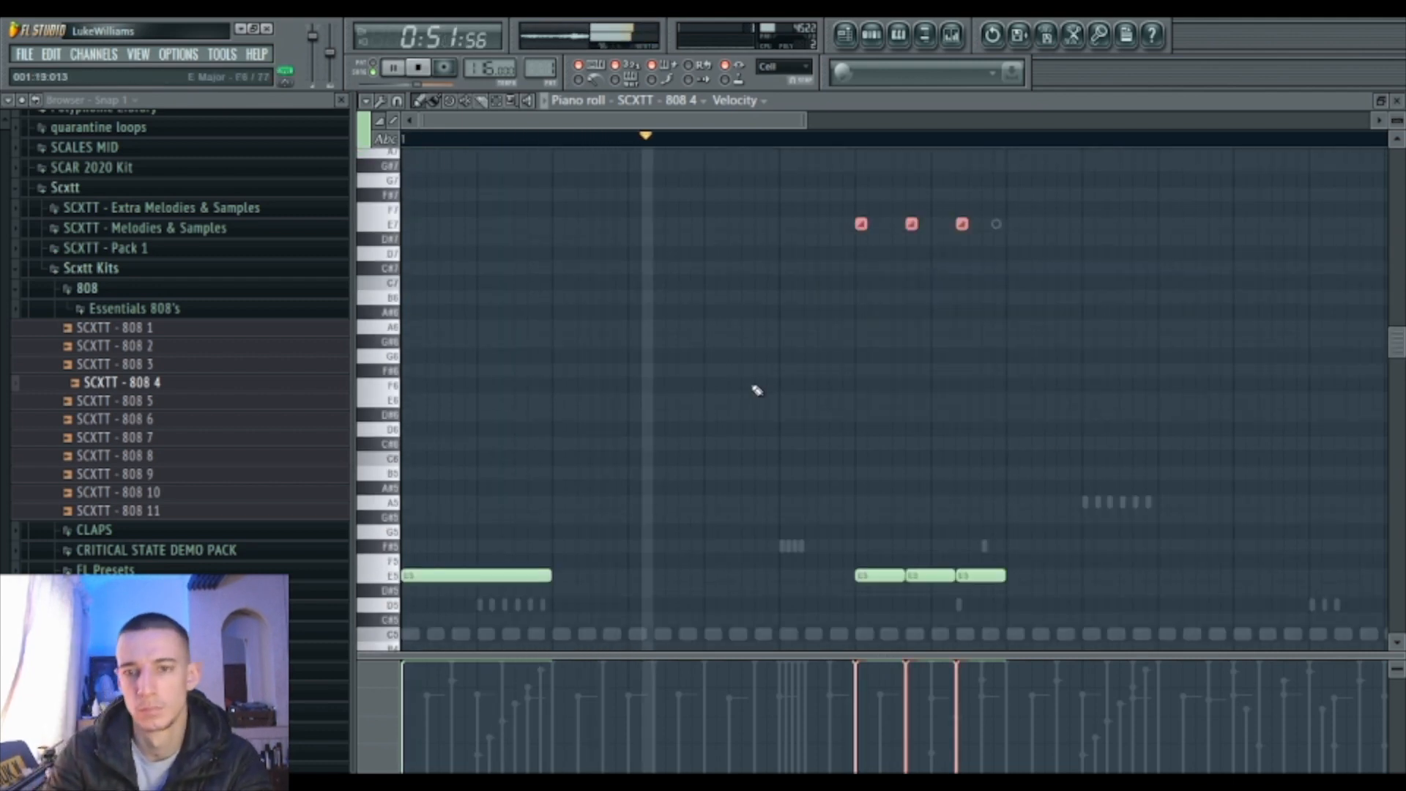
{"action": "key", "text": "ctrl+Down"}
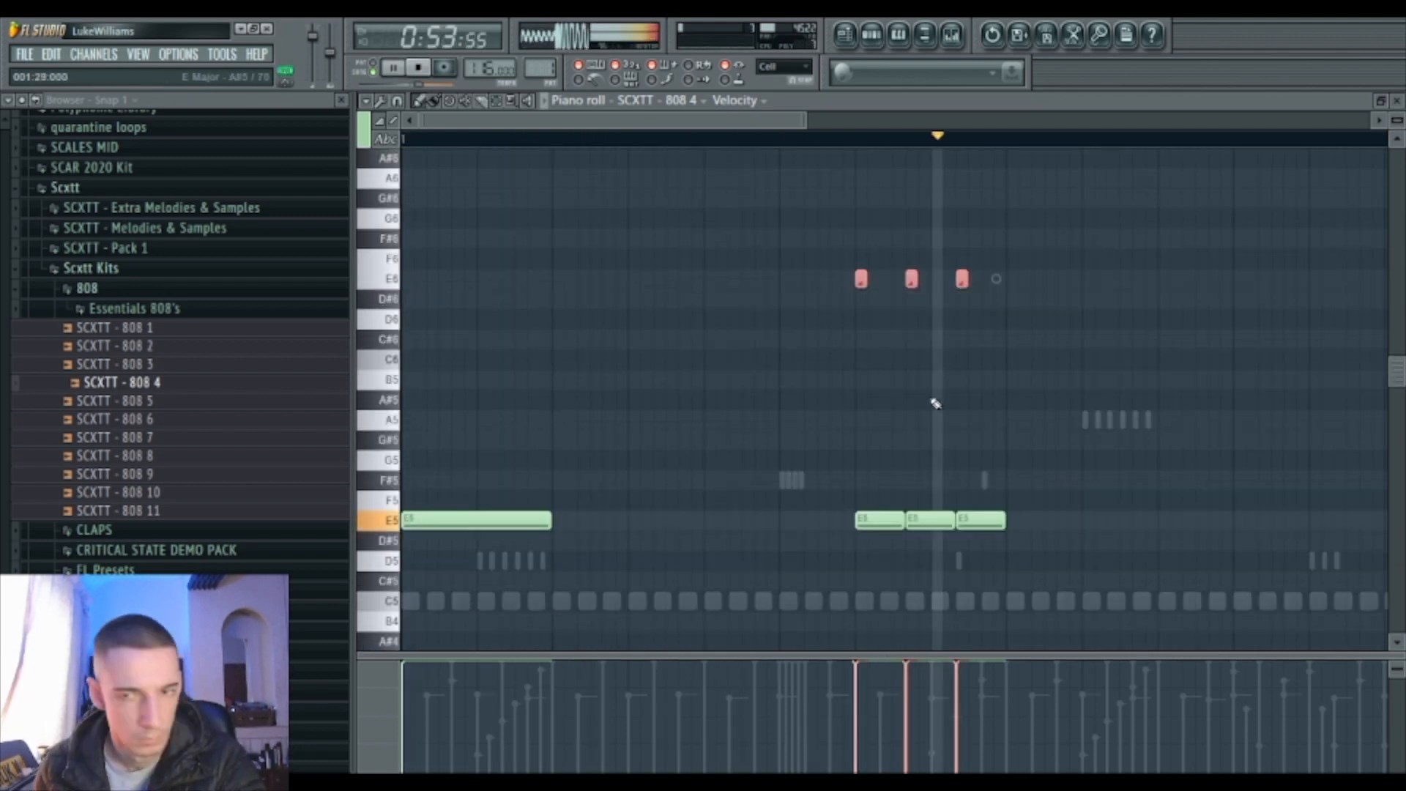
Lower the middle slide note by an octave to E5 and raise the third slide note to E7.
{"action": "key", "text": "space"}
{"action": "left_click", "coordinate": [920, 311]}
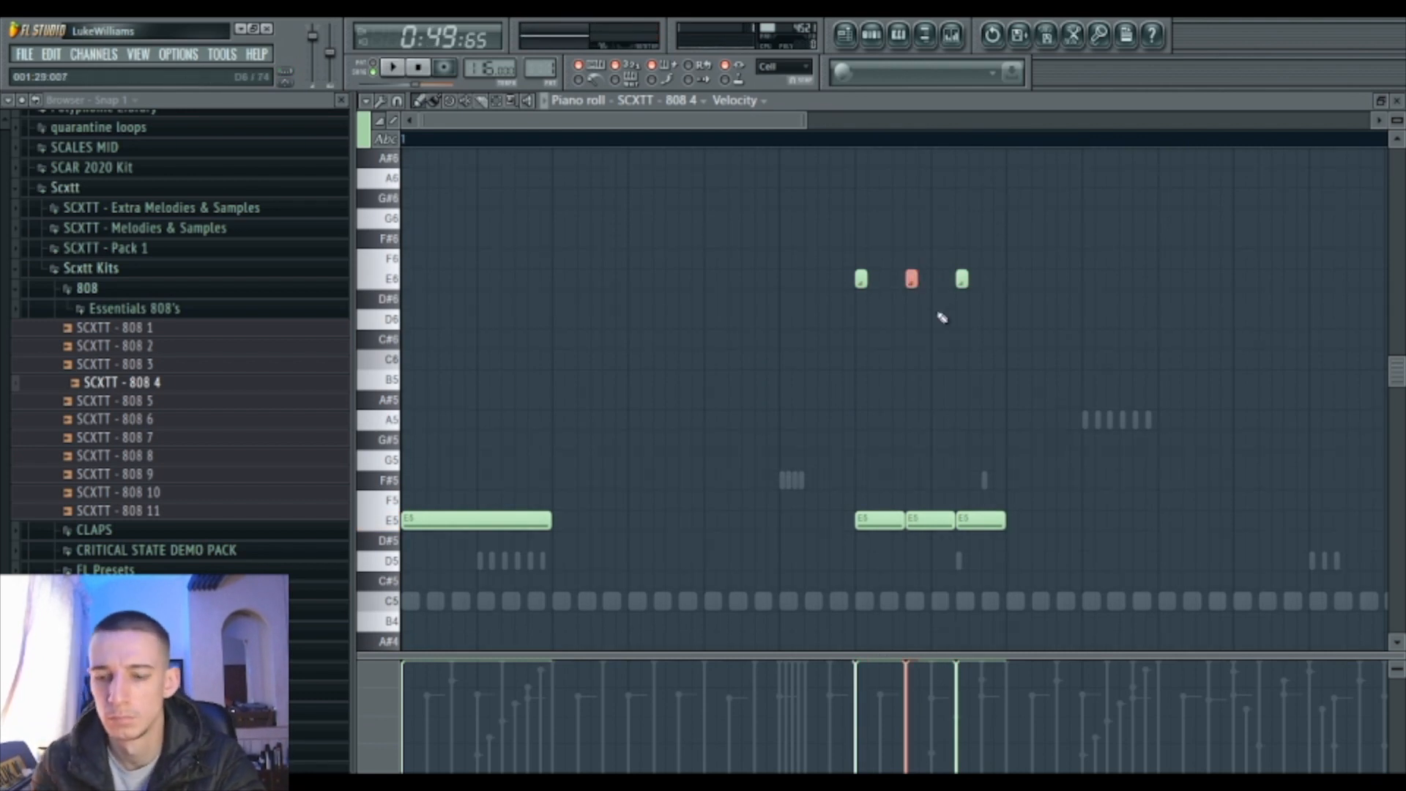
{"action": "key", "text": "ctrl+Down"}
{"action": "key", "text": "space"}
{"action": "left_click_drag", "start_coordinate": [947, 301], "coordinate": [1011, 277]}
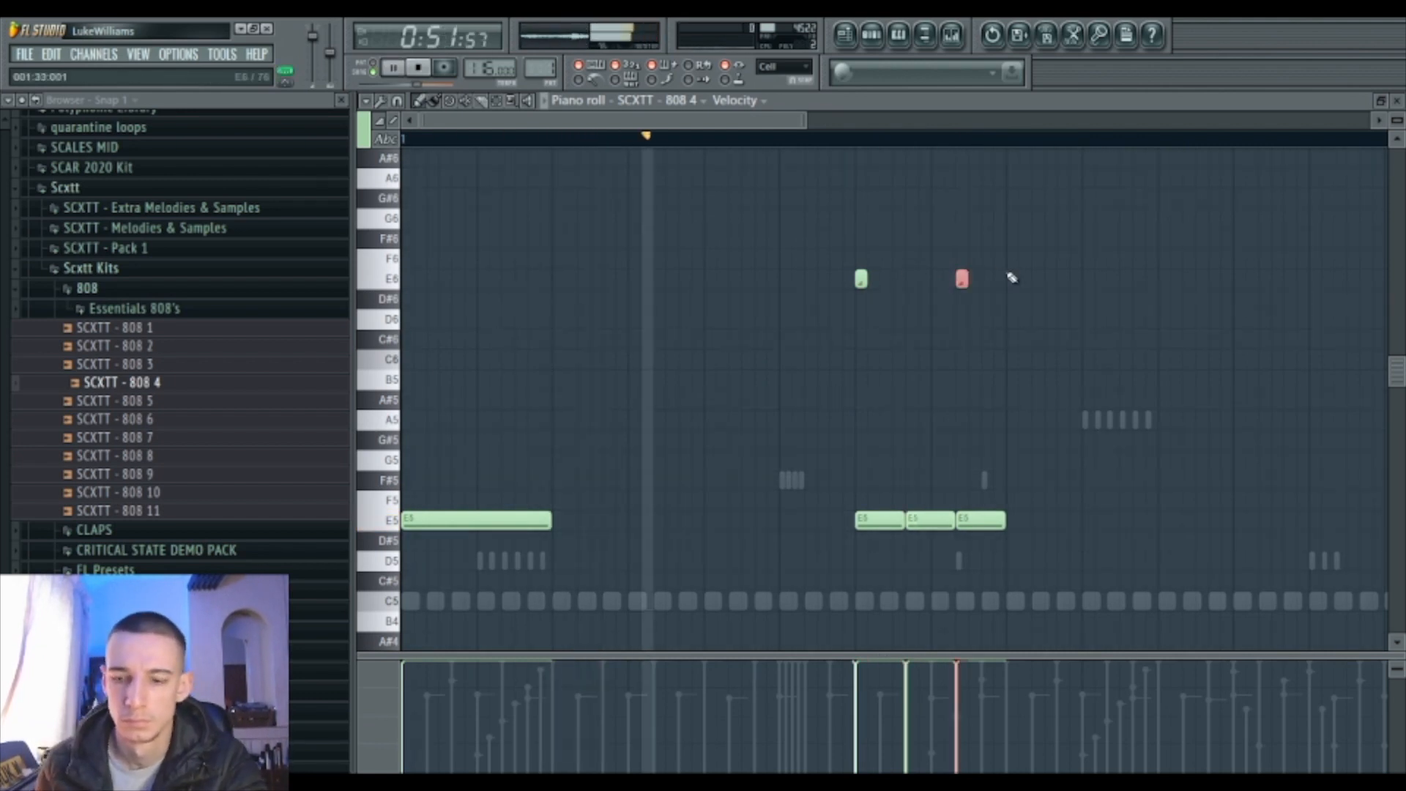
{"action": "key", "text": "ctrl+Up"}
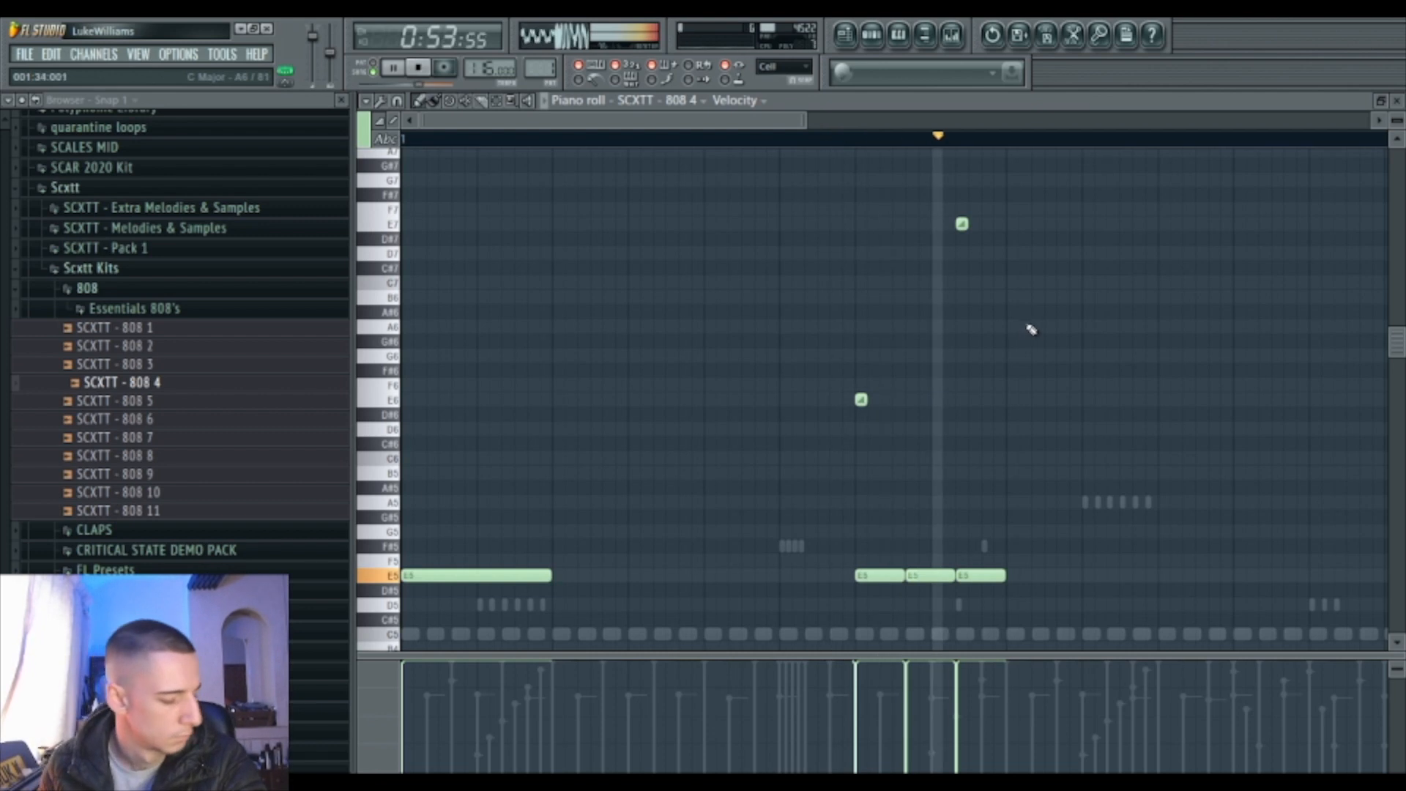
Clear the first slide note from E6 and place the middle slide note at E6.
{"action": "key", "text": "space"}
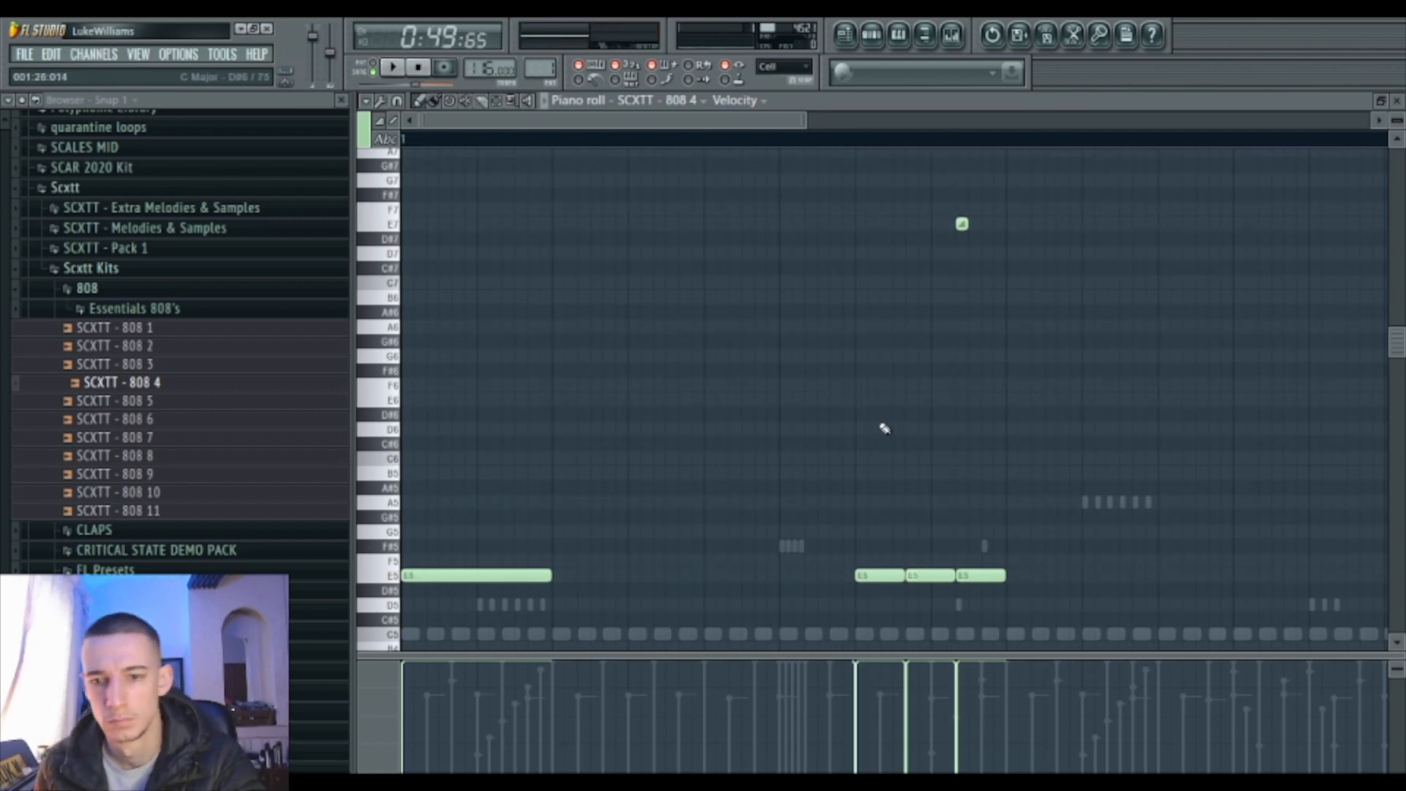
{"action": "scroll", "coordinate": [943, 566], "scroll_direction": "down", "scroll_amount": 2}
{"action": "left_click_drag", "start_coordinate": [928, 491], "coordinate": [927, 511]}
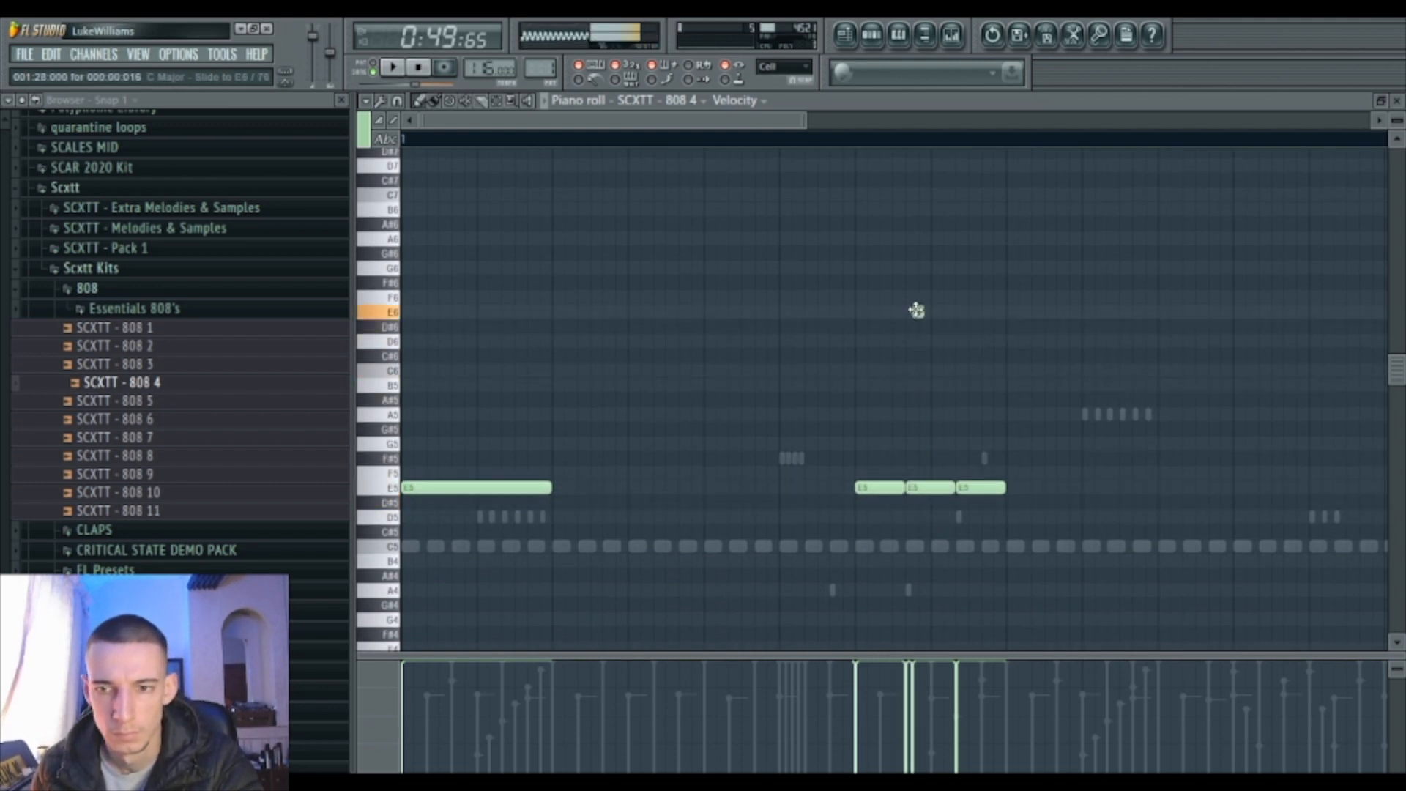
{"action": "scroll", "coordinate": [952, 367], "scroll_direction": "up", "scroll_amount": 3}
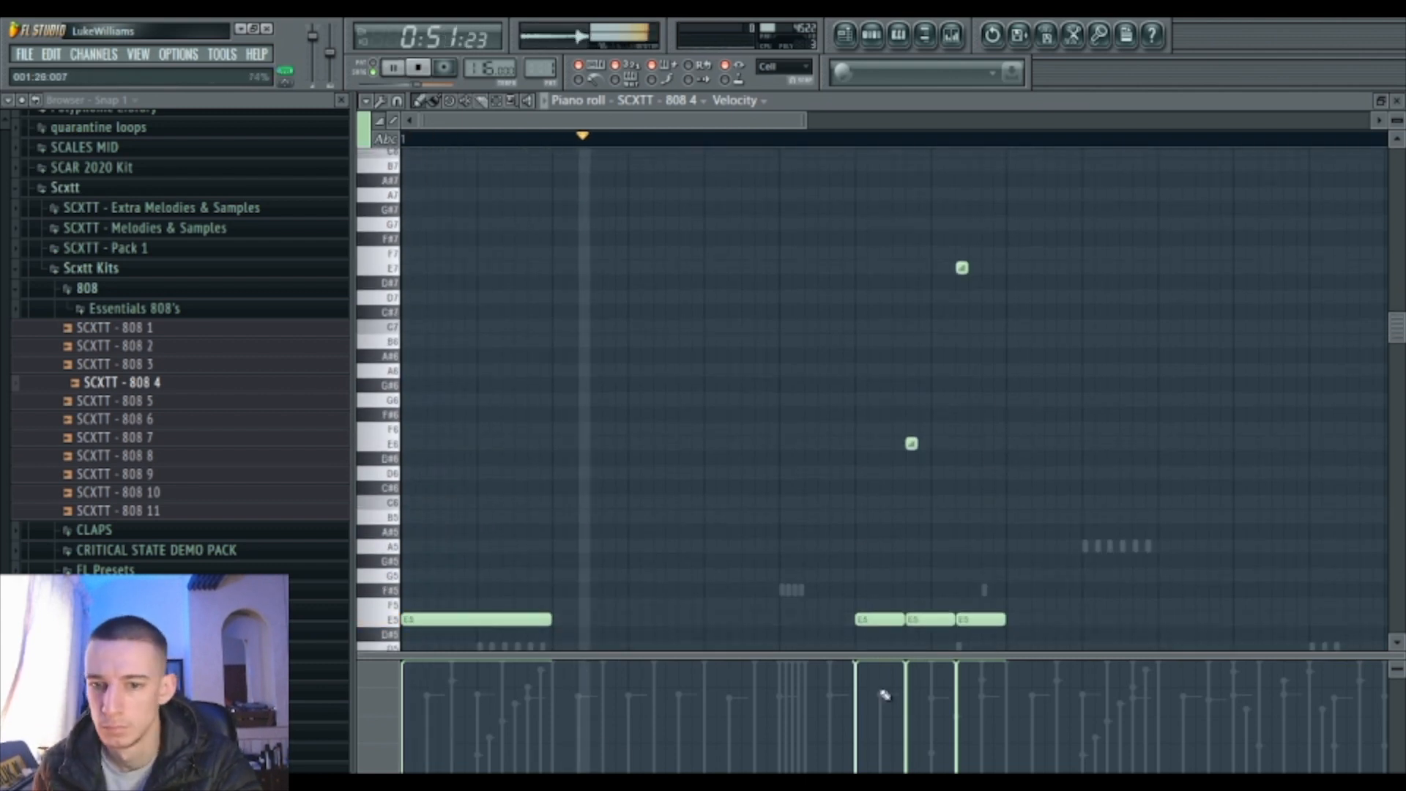
Duplicate the 808 phrase with its slides into the second half of the pattern, deselect the notes and audition it.
{"action": "key", "text": "ctrl+b"}
{"action": "key", "text": "ctrl+d"}
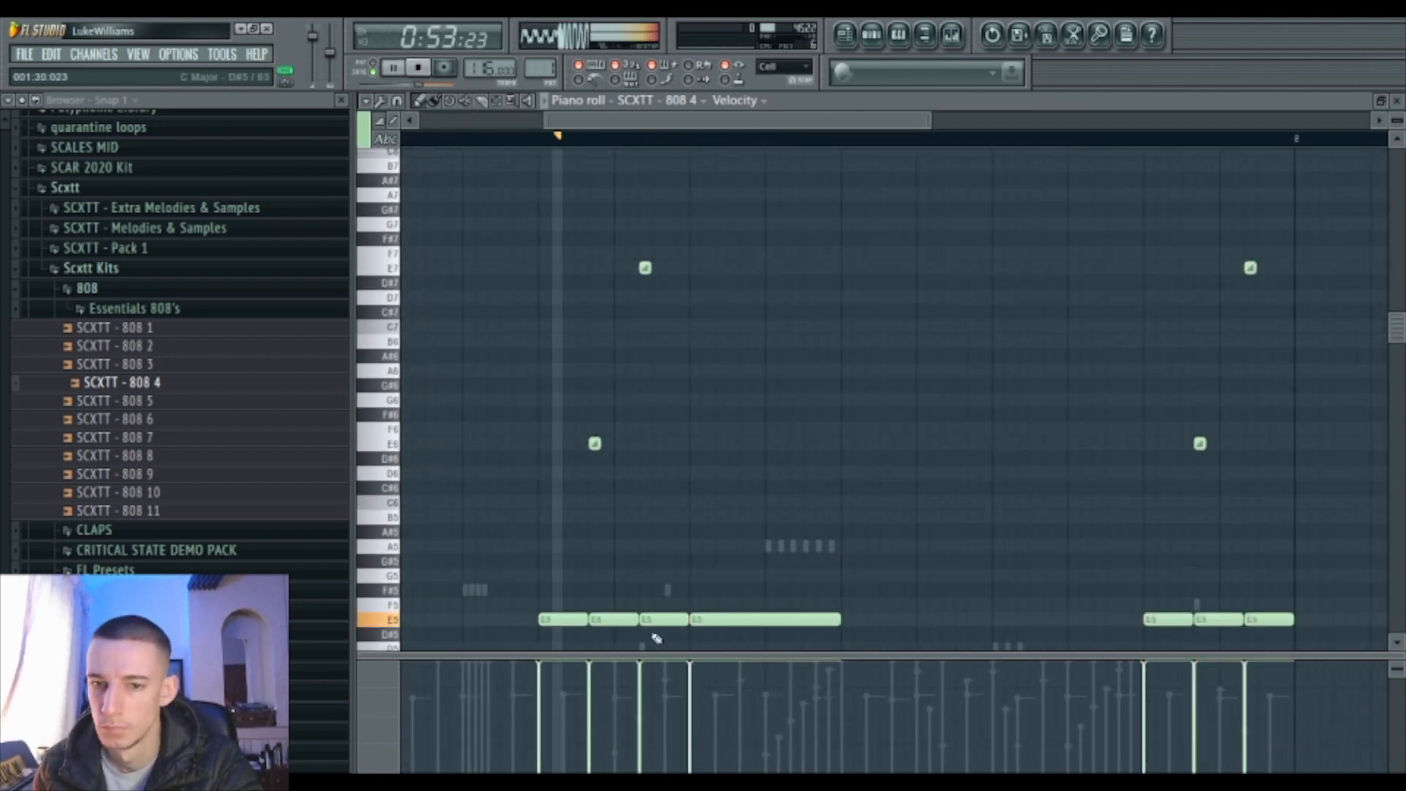
{"action": "key", "text": "space"}
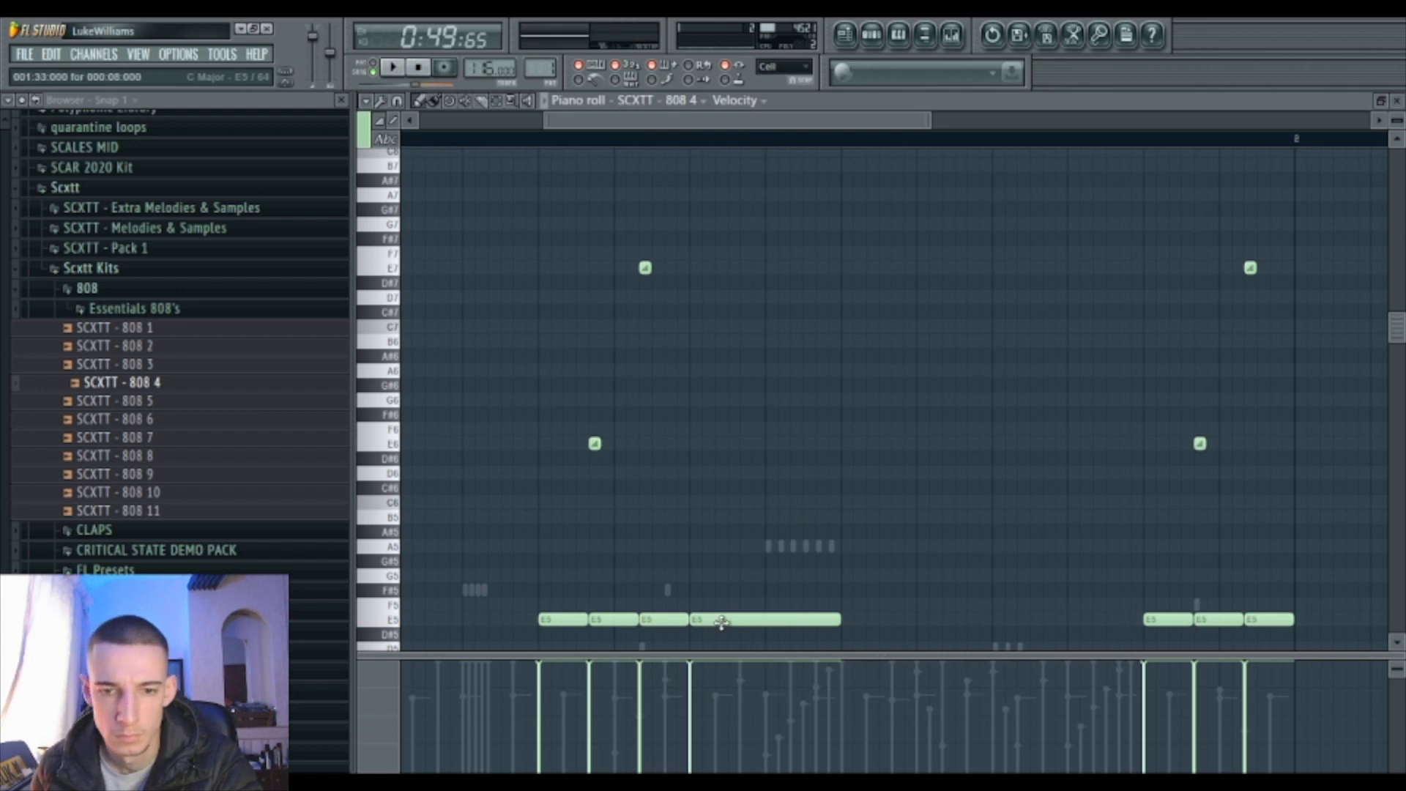
Lower the duplicated long 808 note from E5 to B4 and play back the bassline.
{"action": "scroll", "coordinate": [674, 574], "scroll_direction": "up", "scroll_amount": 1}
{"action": "scroll", "coordinate": [524, 461], "scroll_direction": "up", "scroll_amount": 10}
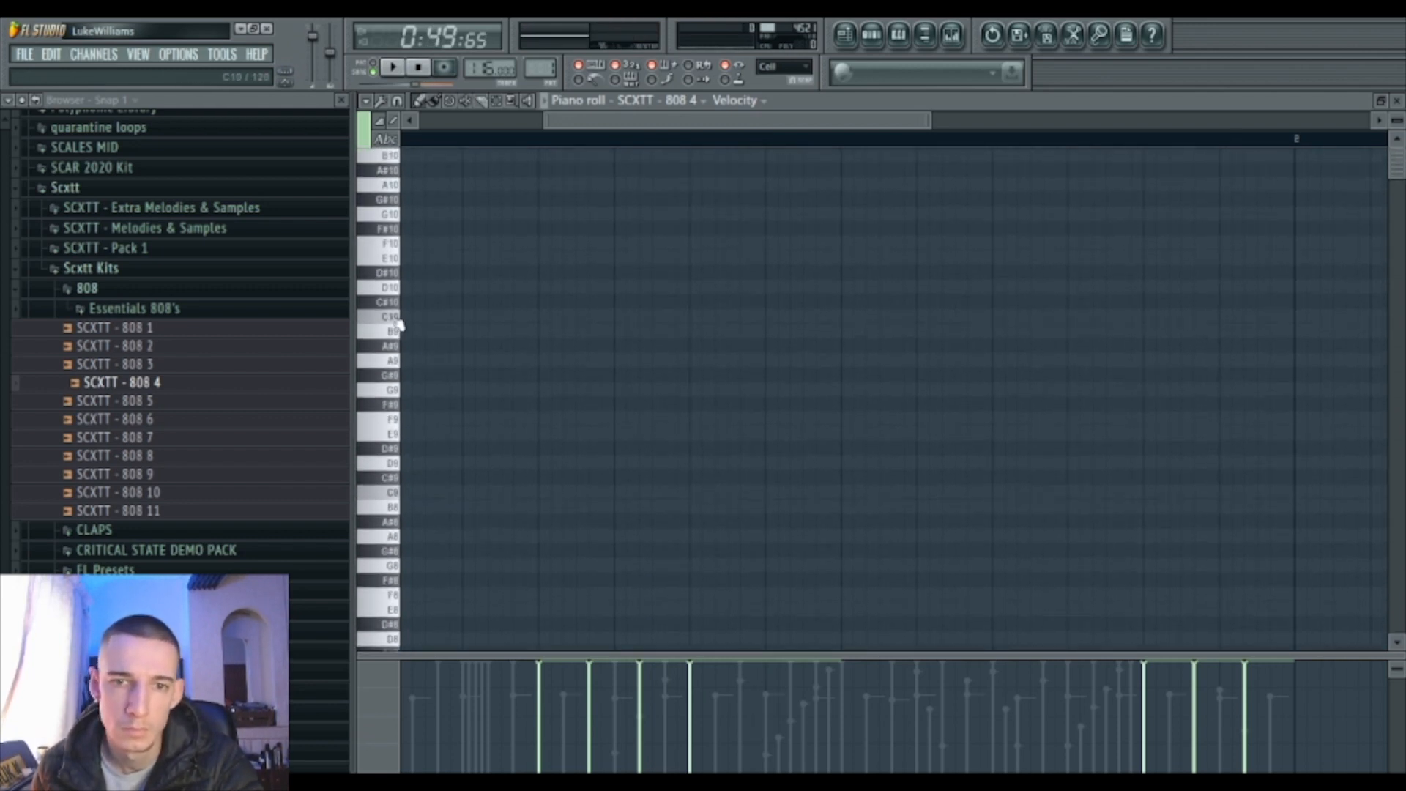
{"action": "scroll", "coordinate": [838, 518], "scroll_direction": "down", "scroll_amount": 12}
{"action": "left_click", "coordinate": [797, 522]}
{"action": "key", "text": "Down"}
{"action": "key", "text": "Down"}
{"action": "key", "text": "Down"}
{"action": "key", "text": "Down"}
{"action": "key", "text": "Down"}
{"action": "key", "text": "space"}
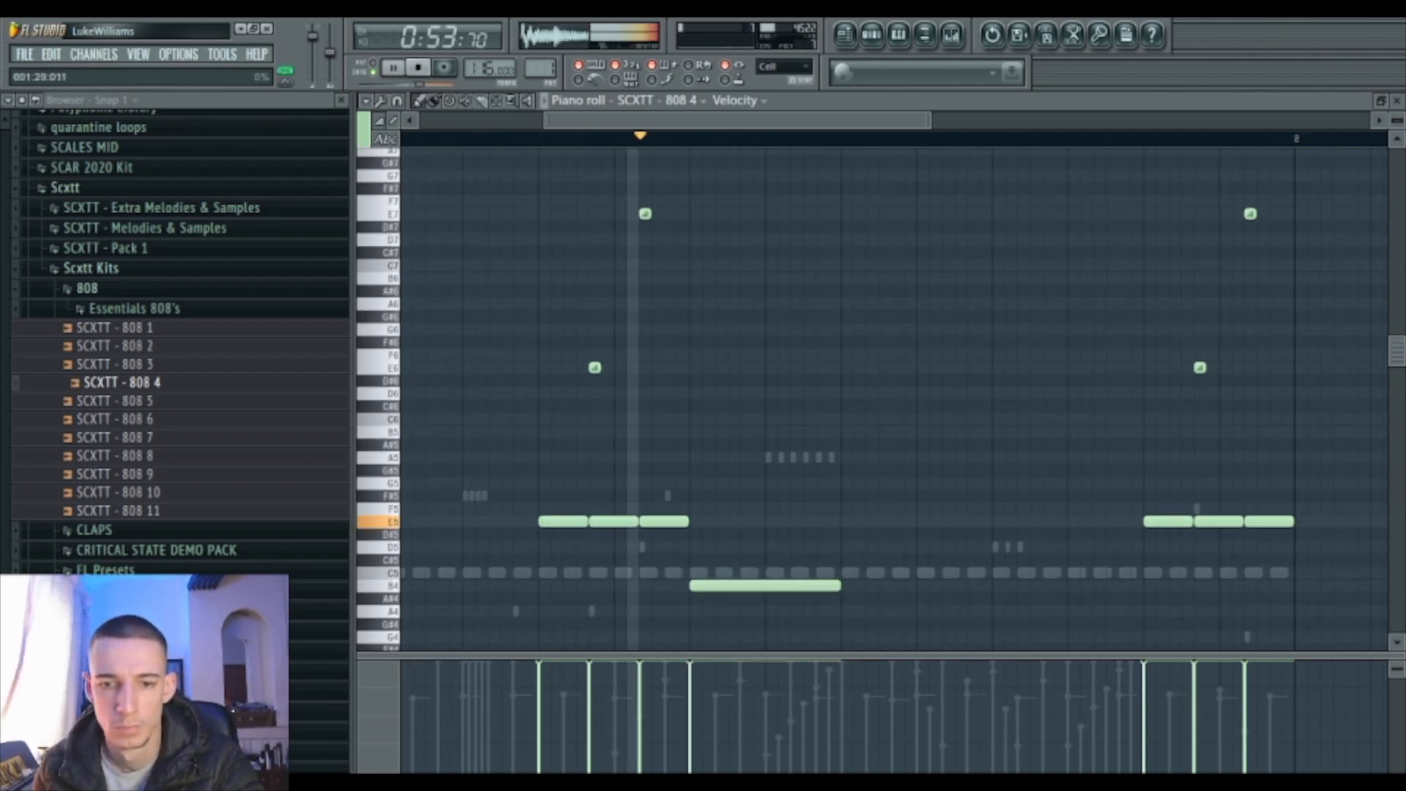
Raise the long B4 808 note by an octave to B5 and deselect it.
{"action": "left_click_drag", "start_coordinate": [862, 525], "coordinate": [786, 623]}
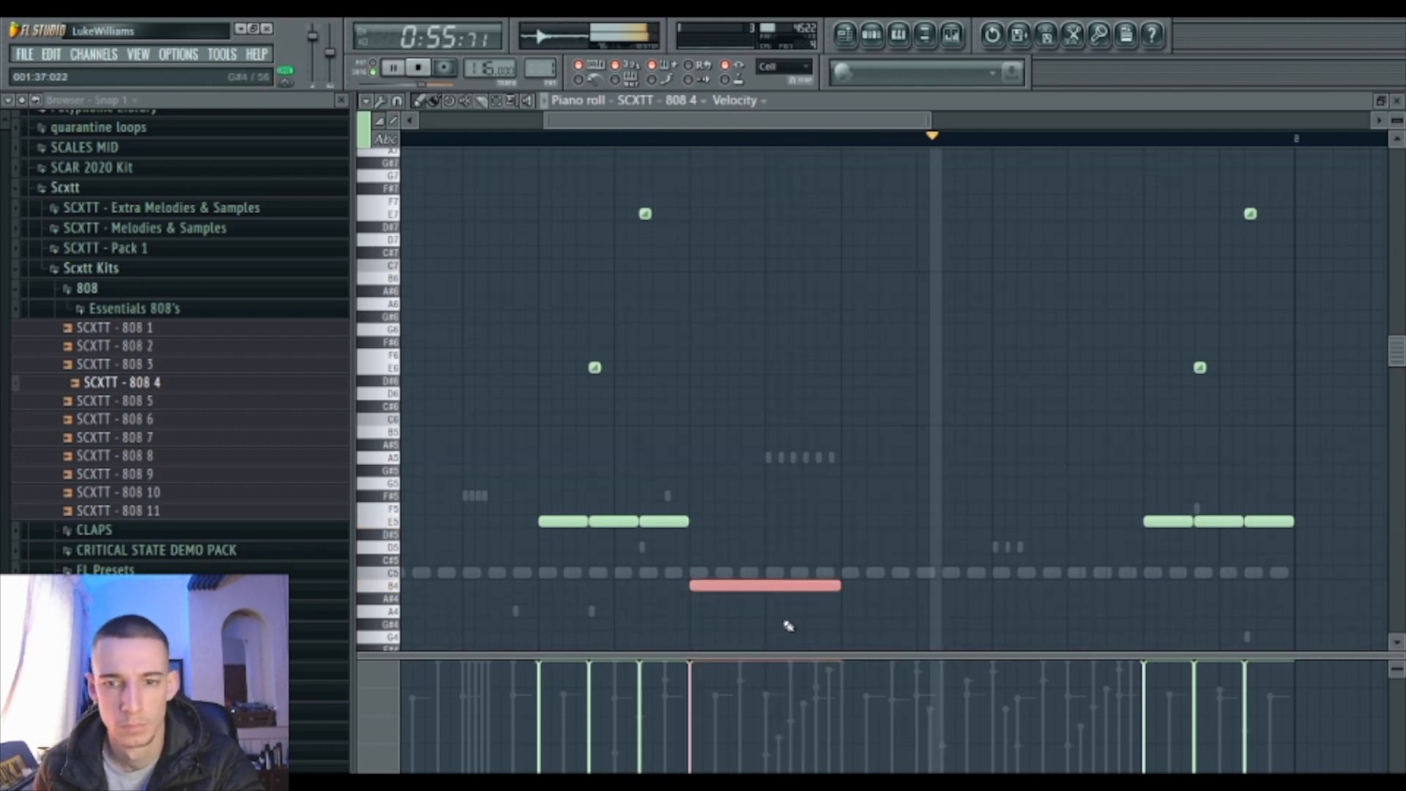
{"action": "key", "text": "ctrl+Up"}
{"action": "left_click", "coordinate": [786, 626]}
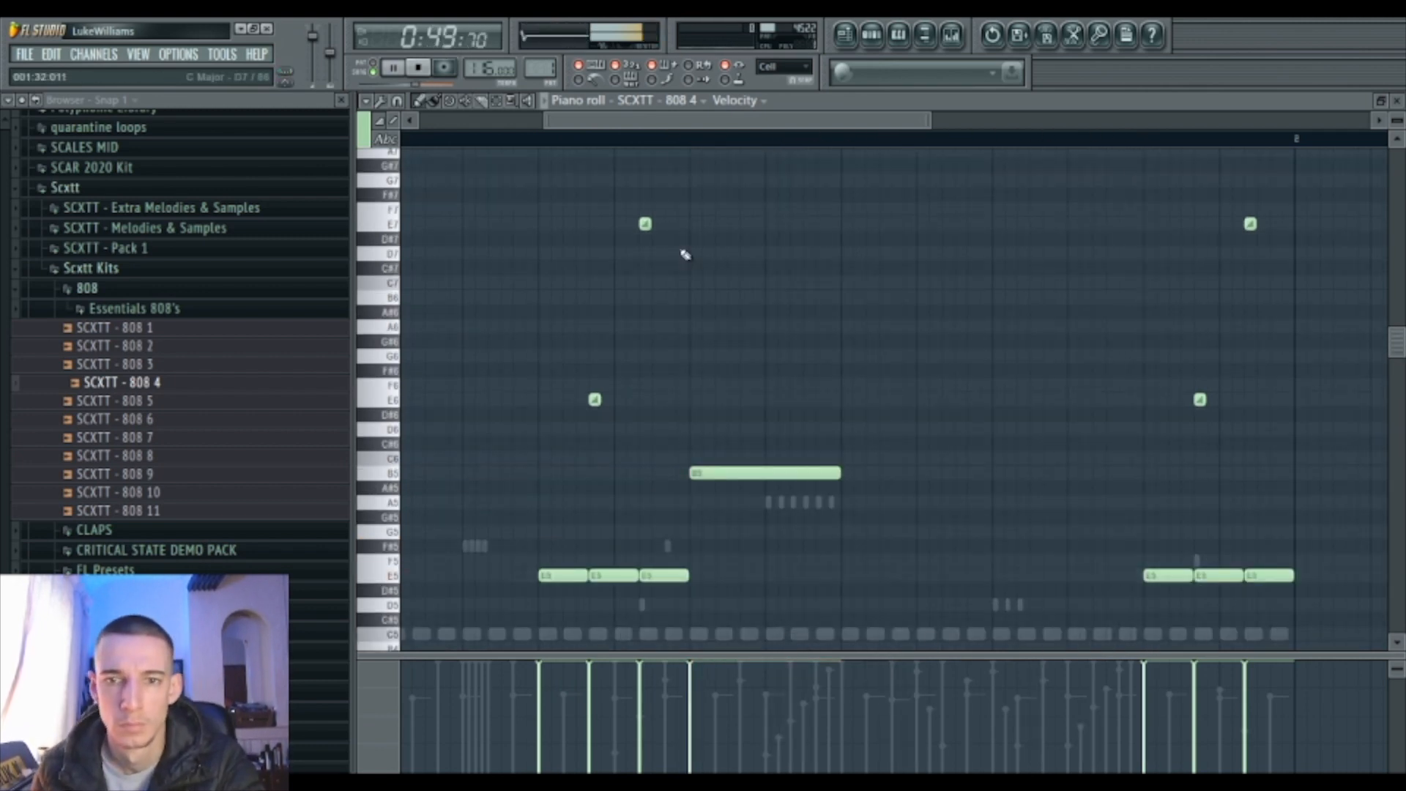
Remove the repeated E5 notes and their two slides from the pattern's end and audition the remaining bassline.
{"action": "left_click_drag", "start_coordinate": [1146, 172], "coordinate": [1384, 590]}
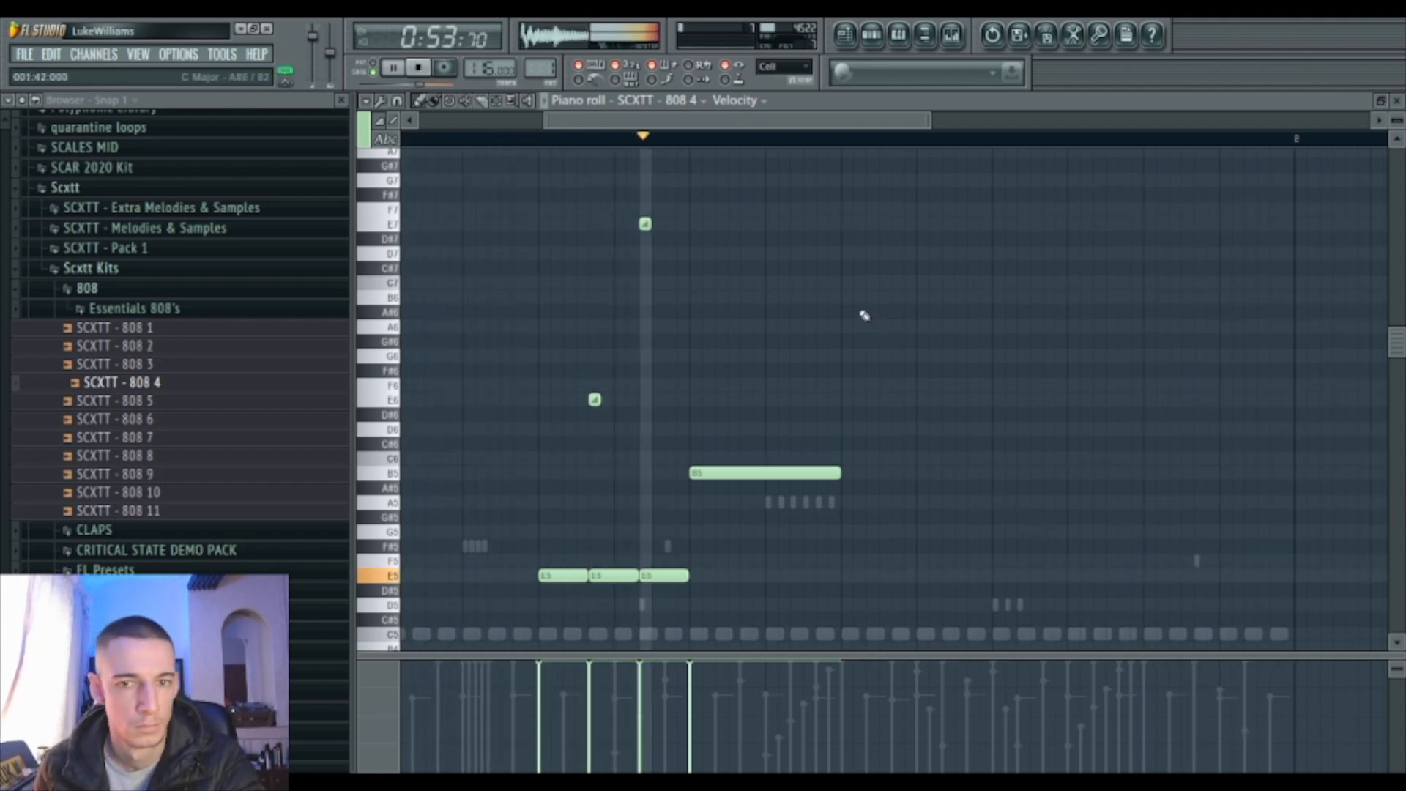
{"action": "key", "text": "space"}
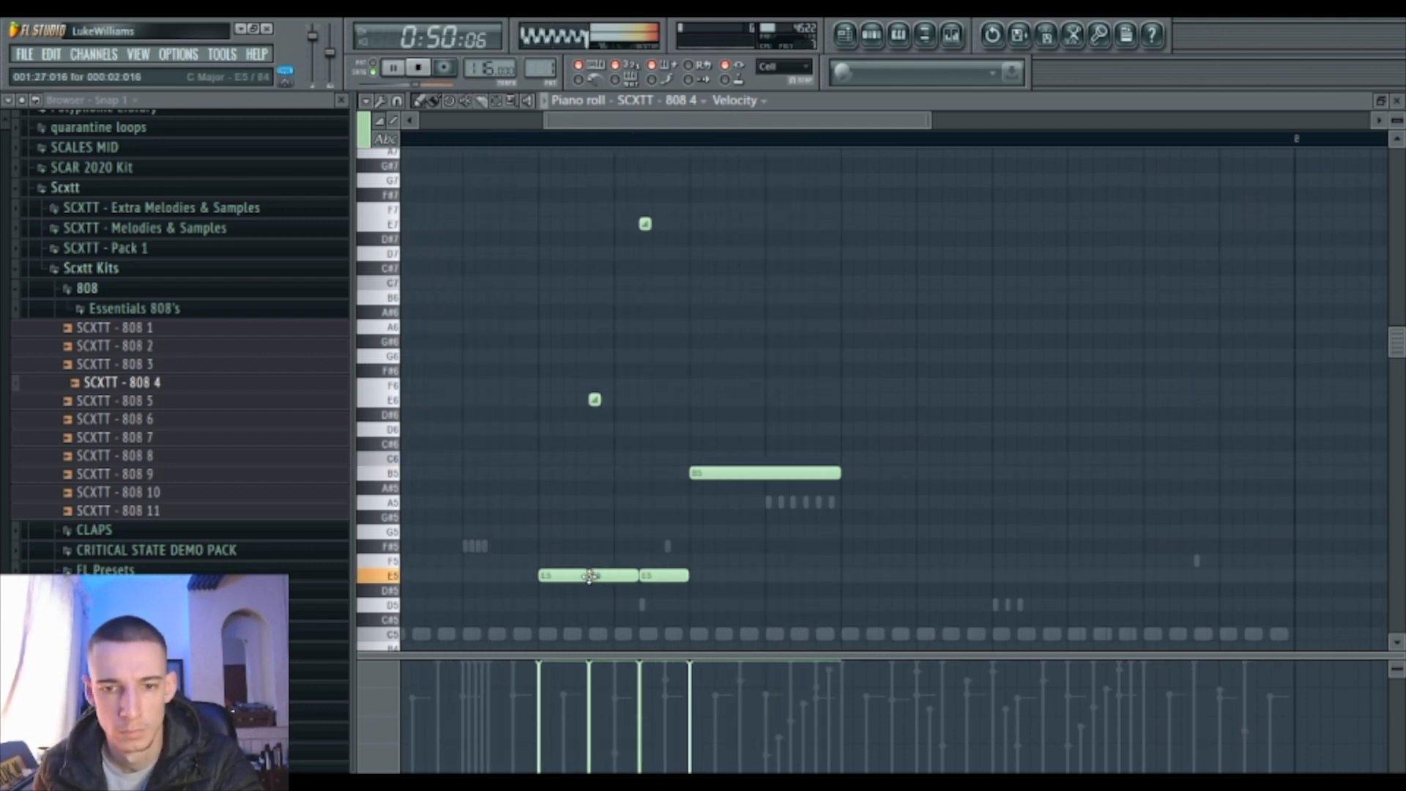
{"action": "key", "text": "space"}
{"action": "left_click_drag", "start_coordinate": [575, 576], "coordinate": [586, 576]}
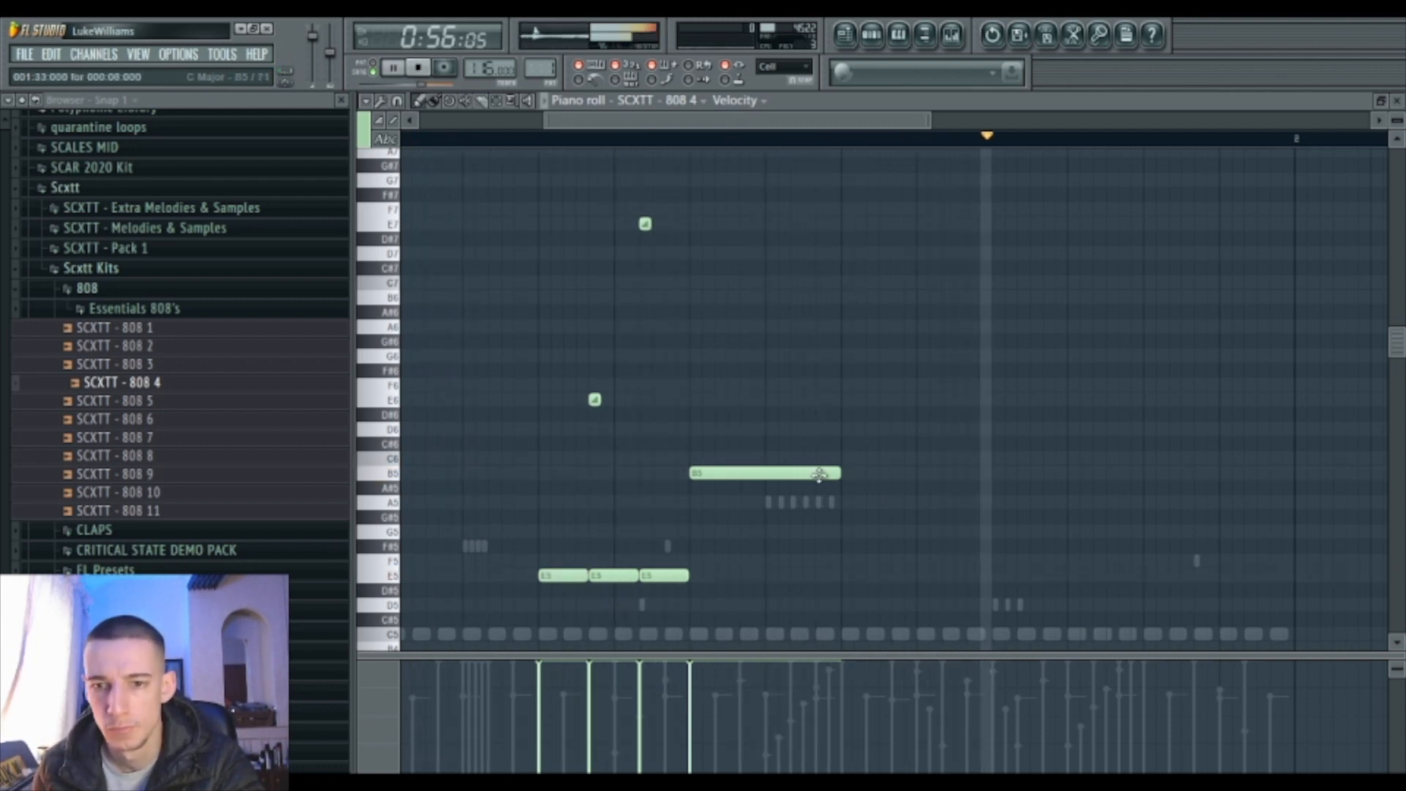
{"action": "key", "text": "space"}
Add an 808 note at B5 after the long one, shorten it and place a B4 slide note under it.
{"action": "left_click", "coordinate": [1000, 469]}
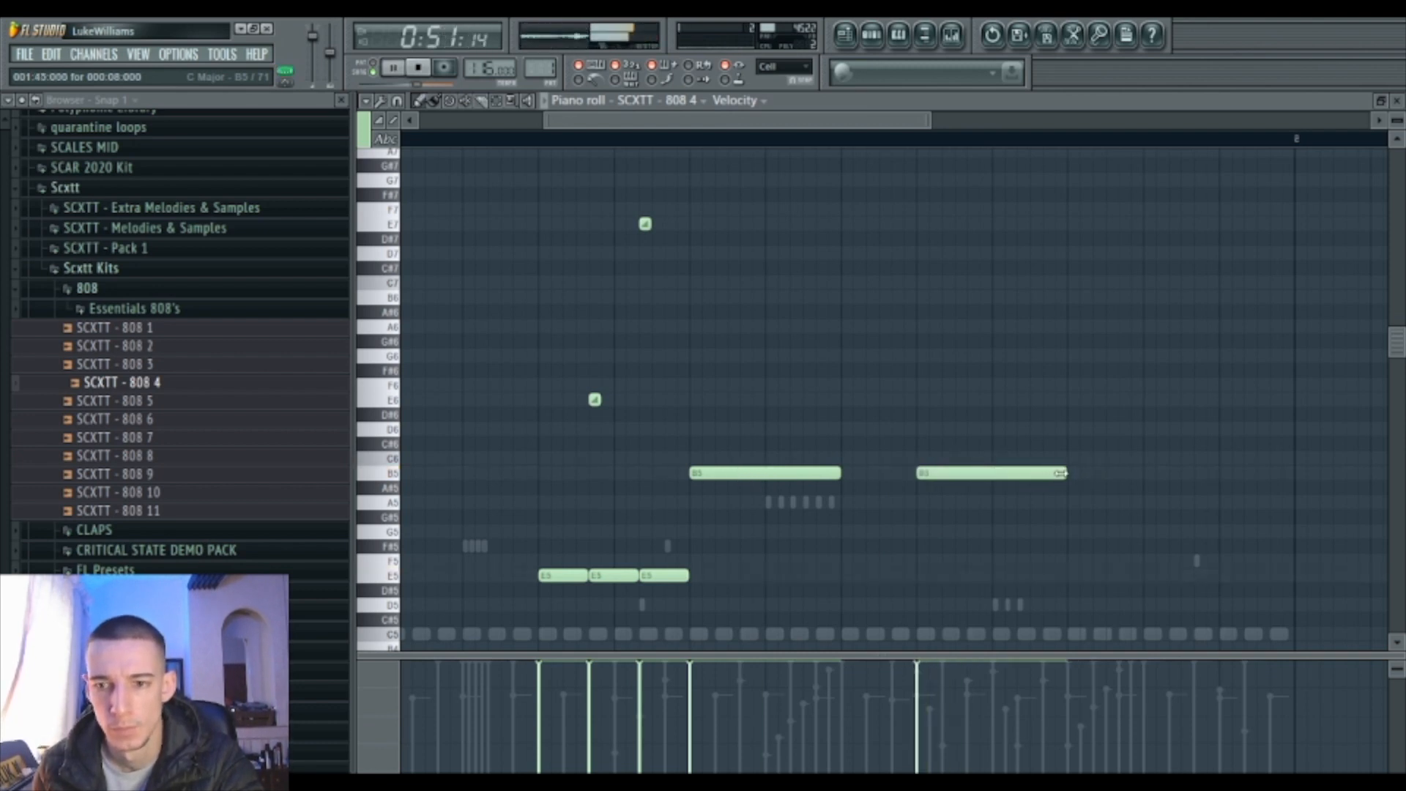
{"action": "key", "text": "space"}
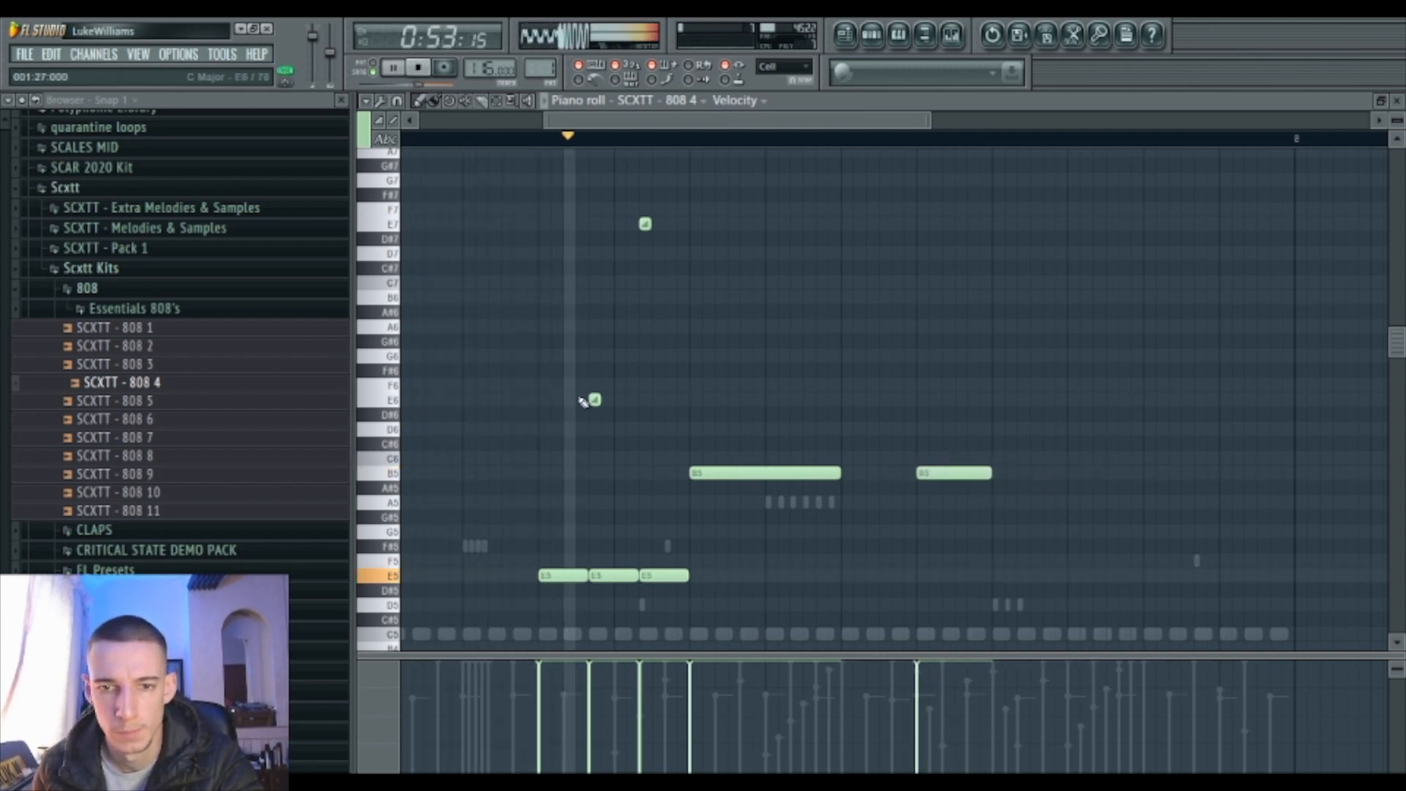
{"action": "scroll", "coordinate": [957, 587], "scroll_direction": "down", "scroll_amount": 2}
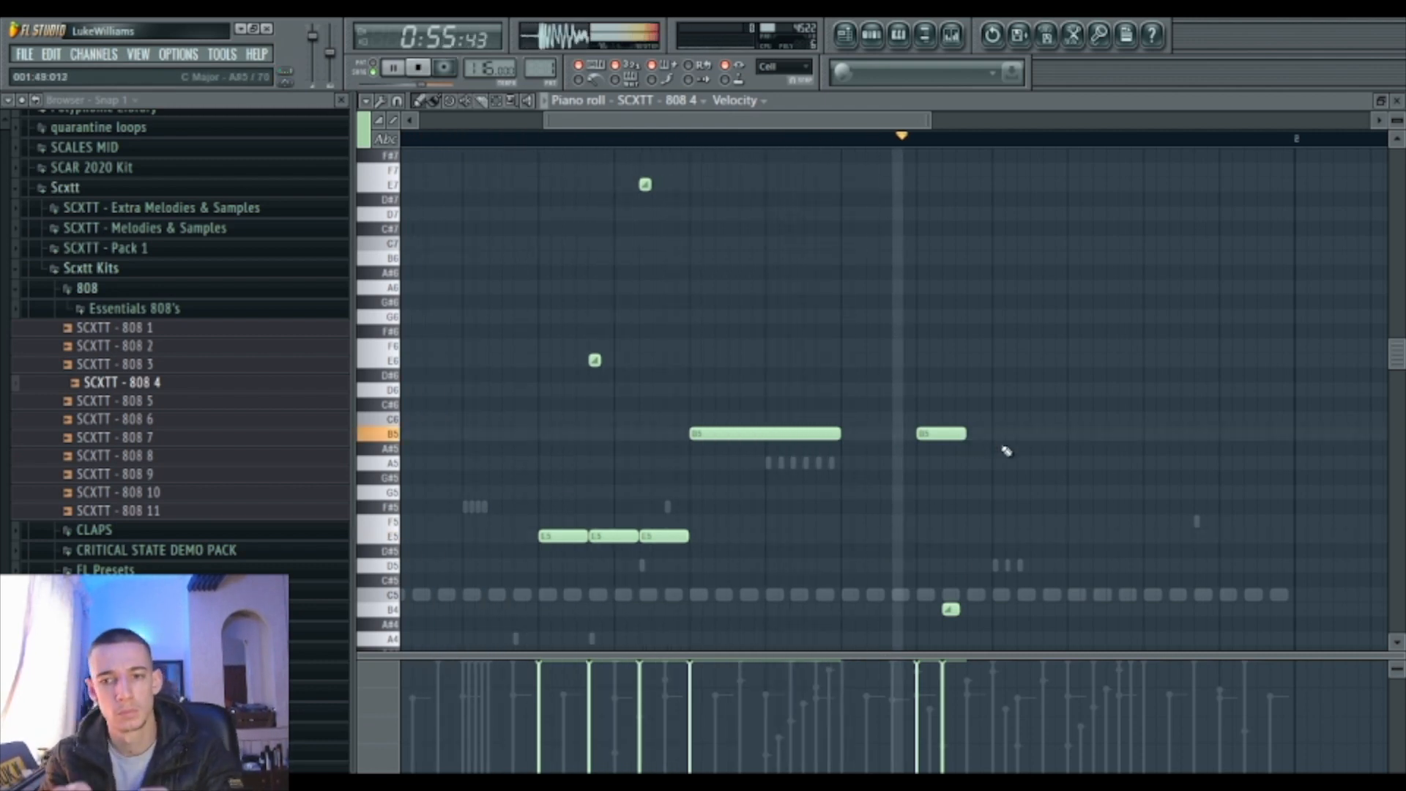
Add a longer B5 808 note, followed by a short B5 note with a B4 slide under it.
{"action": "key", "text": "space"}
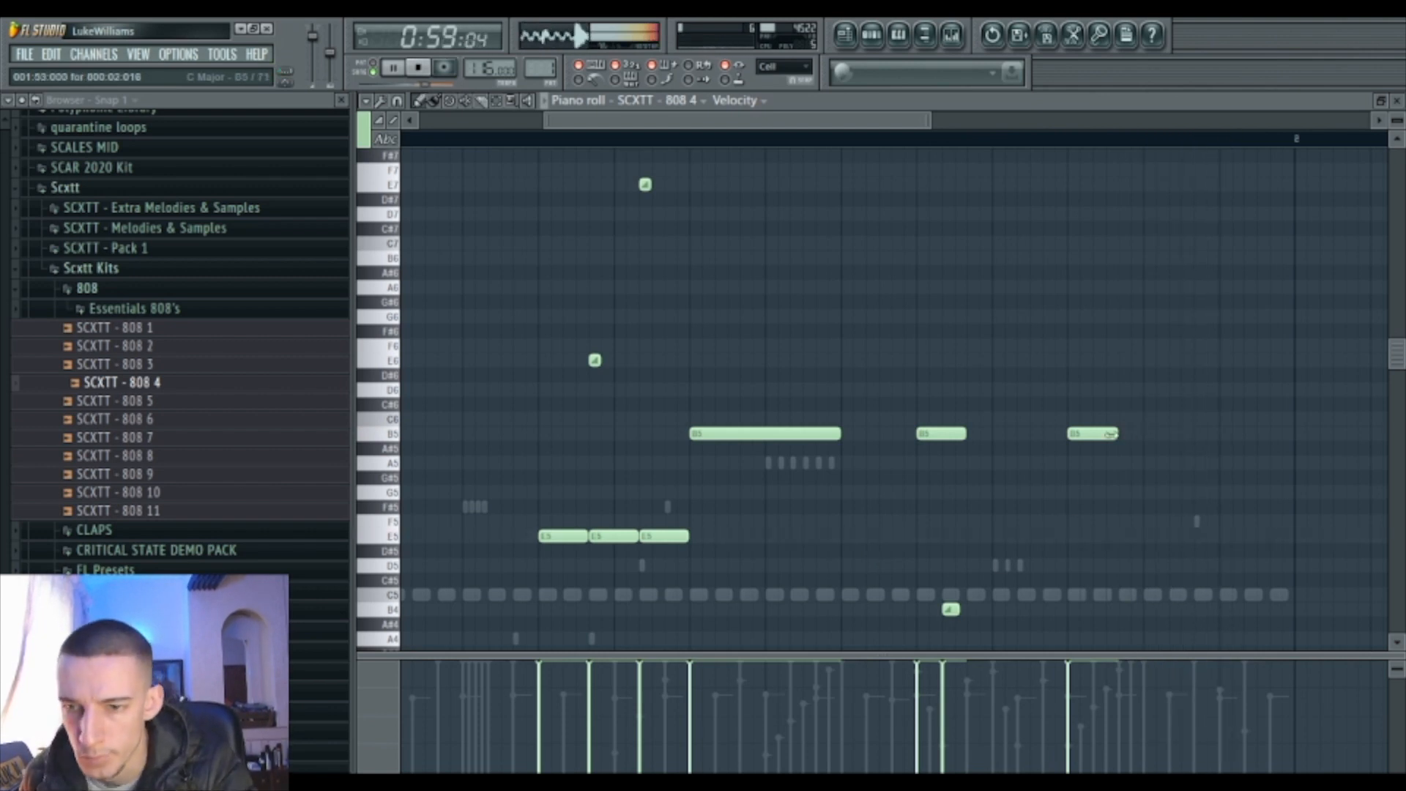
{"action": "left_click_drag", "start_coordinate": [1129, 438], "coordinate": [1134, 440]}
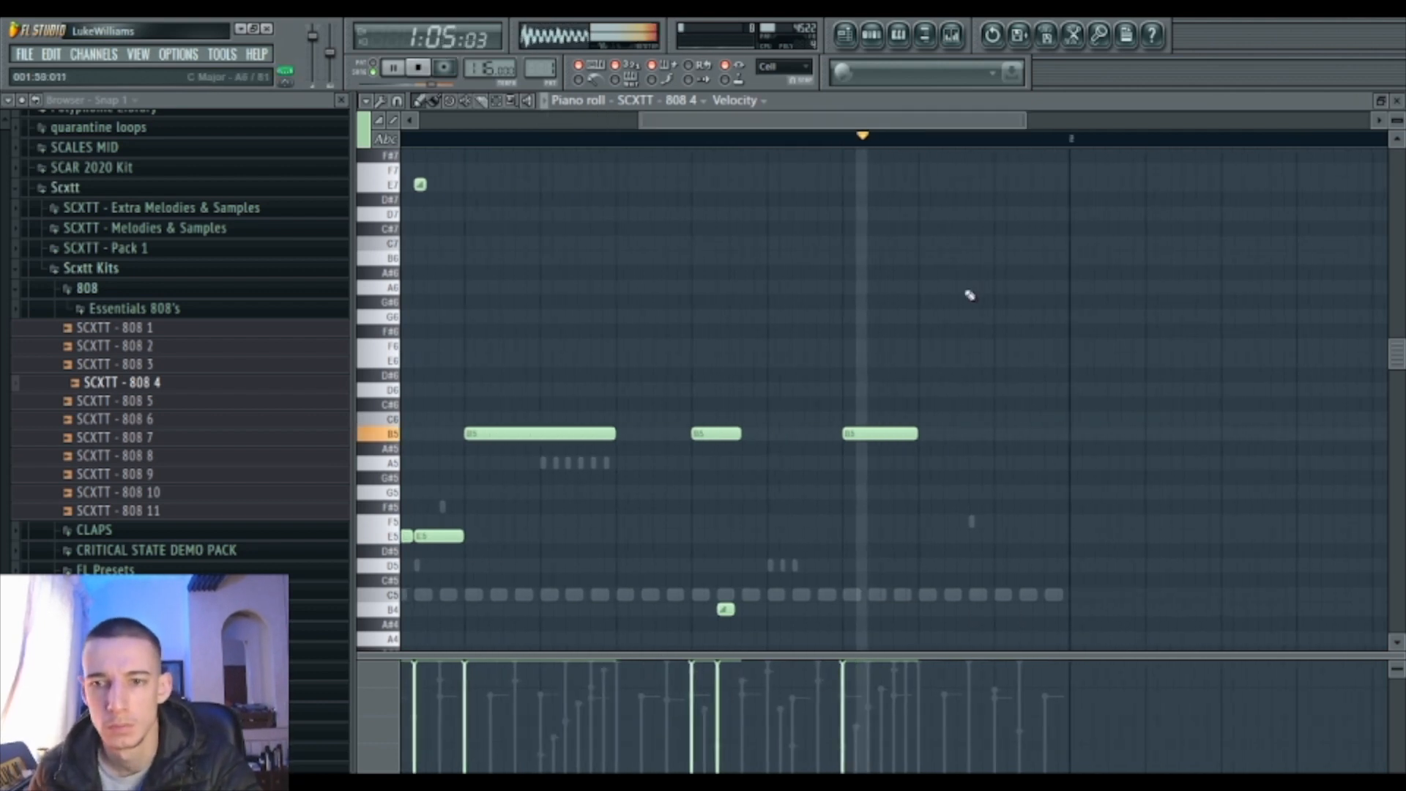
{"action": "key", "text": "space"}
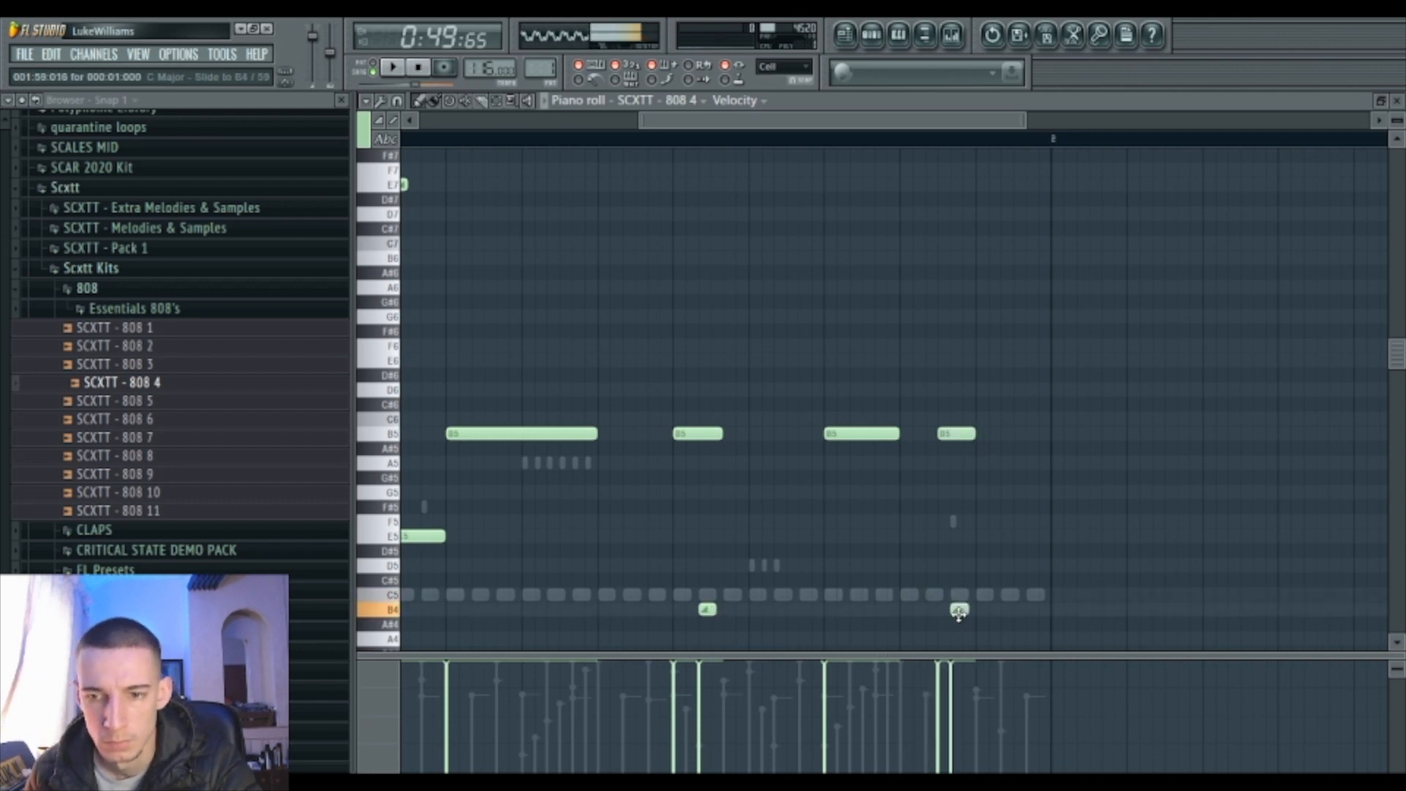
Add a closing 808 note at D5 reaching the phrase's end, and trim the short B5 note and its B4 slide before it.
{"action": "scroll", "coordinate": [917, 575], "scroll_direction": "up", "scroll_amount": 10}
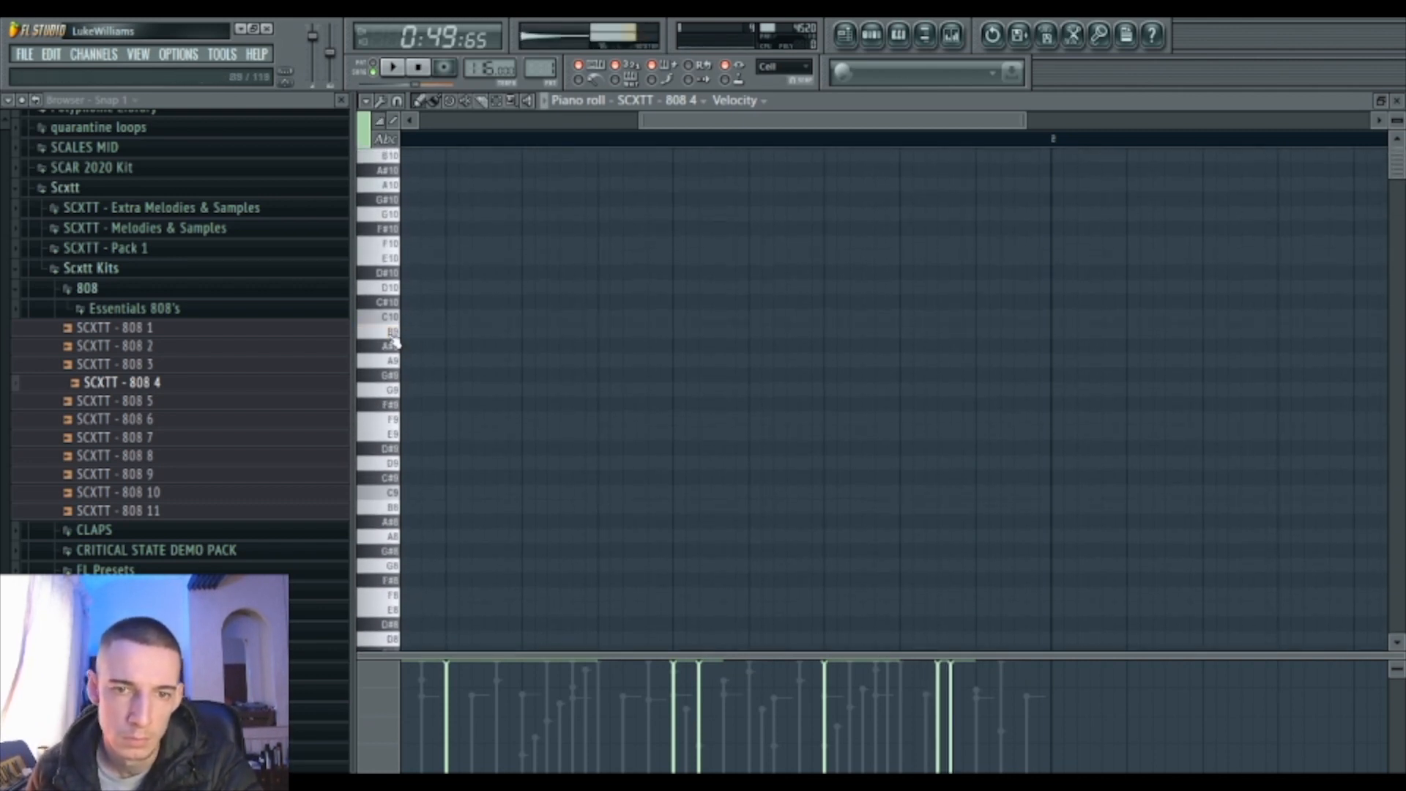
{"action": "scroll", "coordinate": [831, 574], "scroll_direction": "down", "scroll_amount": 10}
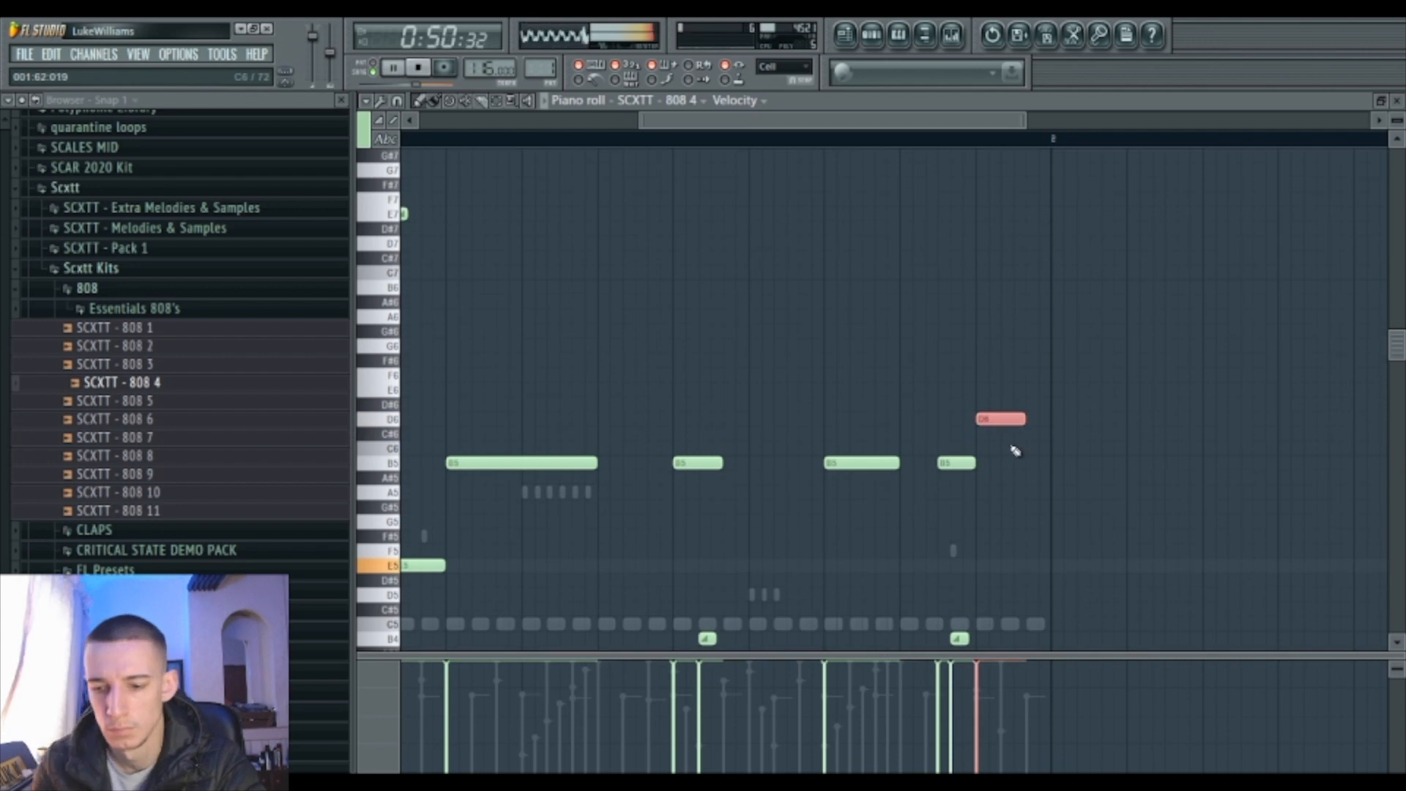
{"action": "key", "text": "ctrl+Down"}
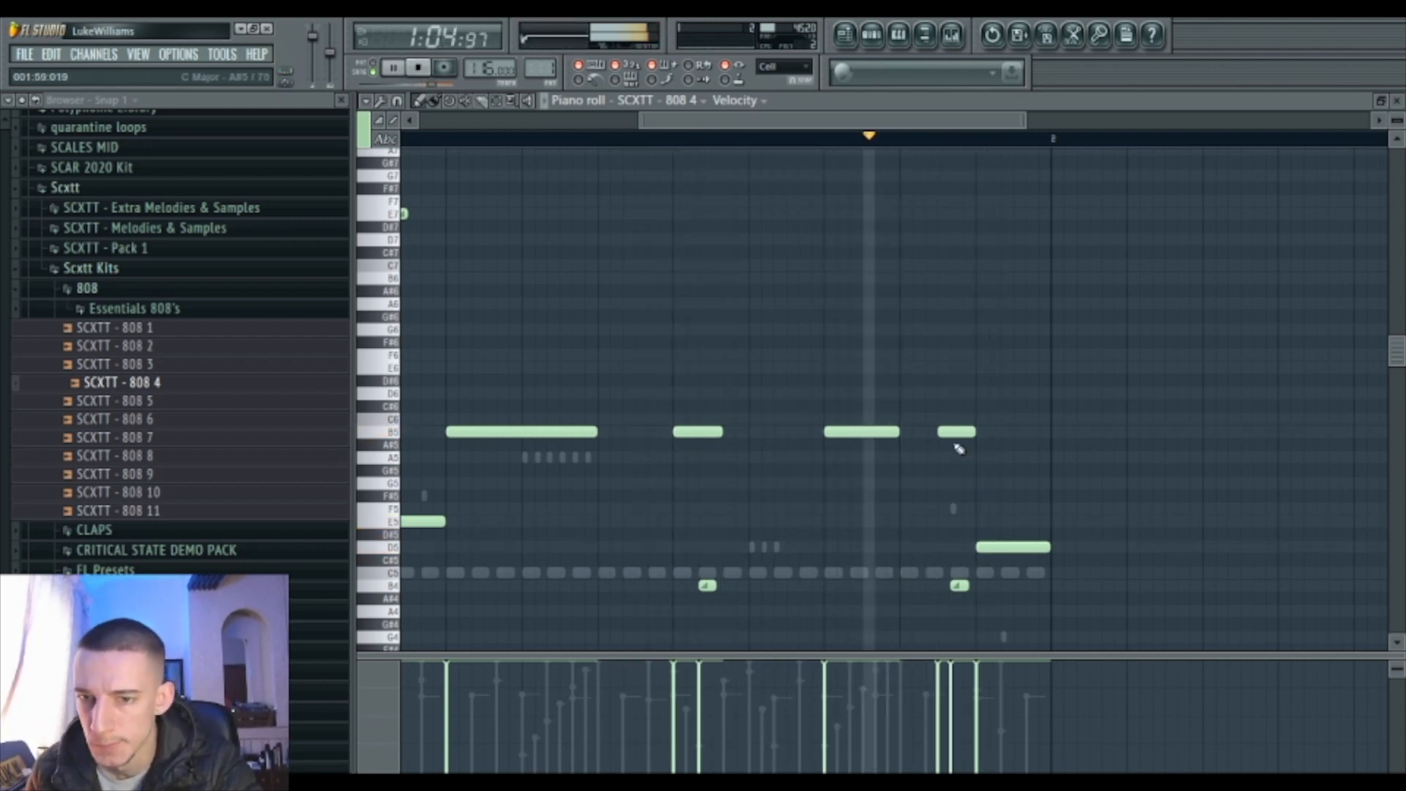
{"action": "left_click_drag", "start_coordinate": [956, 432], "coordinate": [976, 431]}
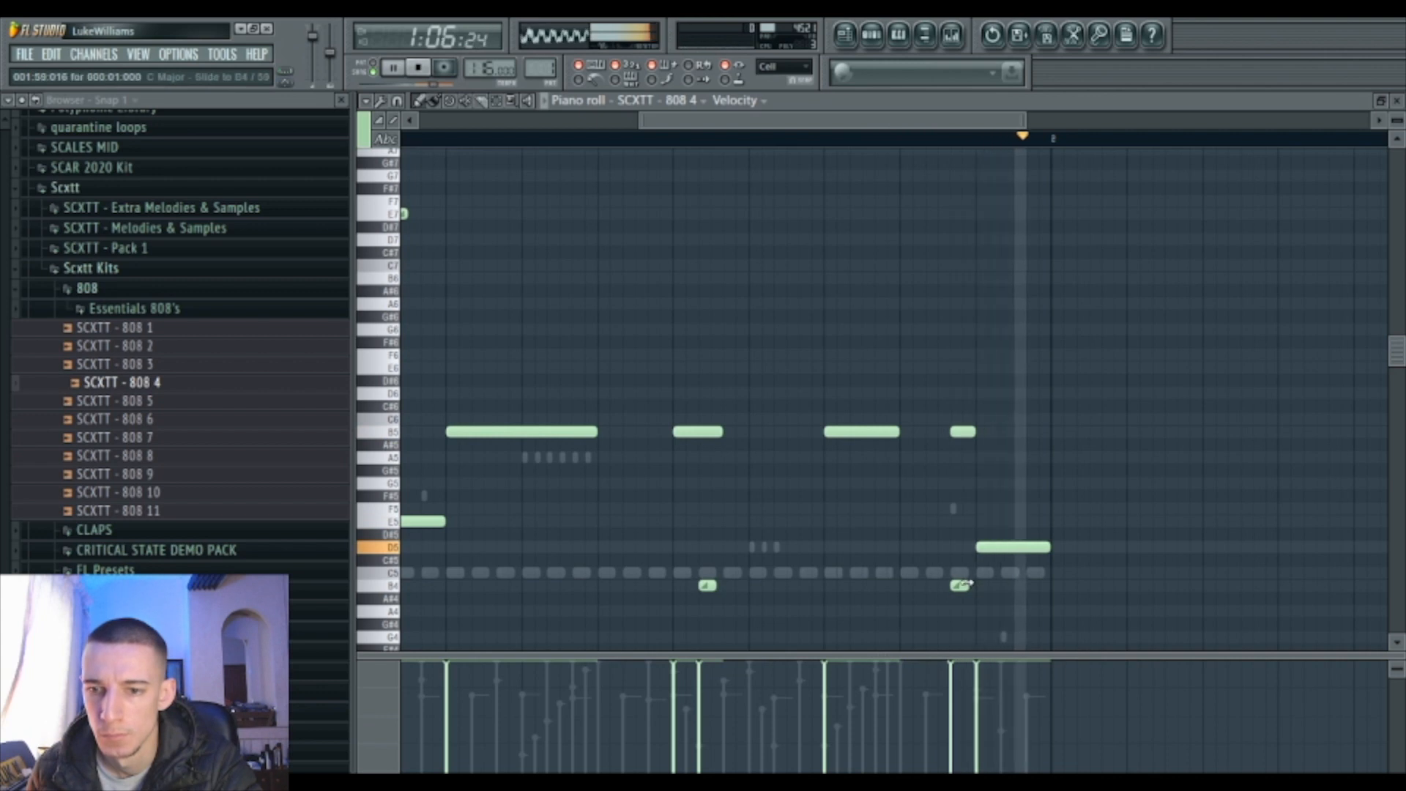
{"action": "left_click_drag", "start_coordinate": [958, 586], "coordinate": [957, 584]}
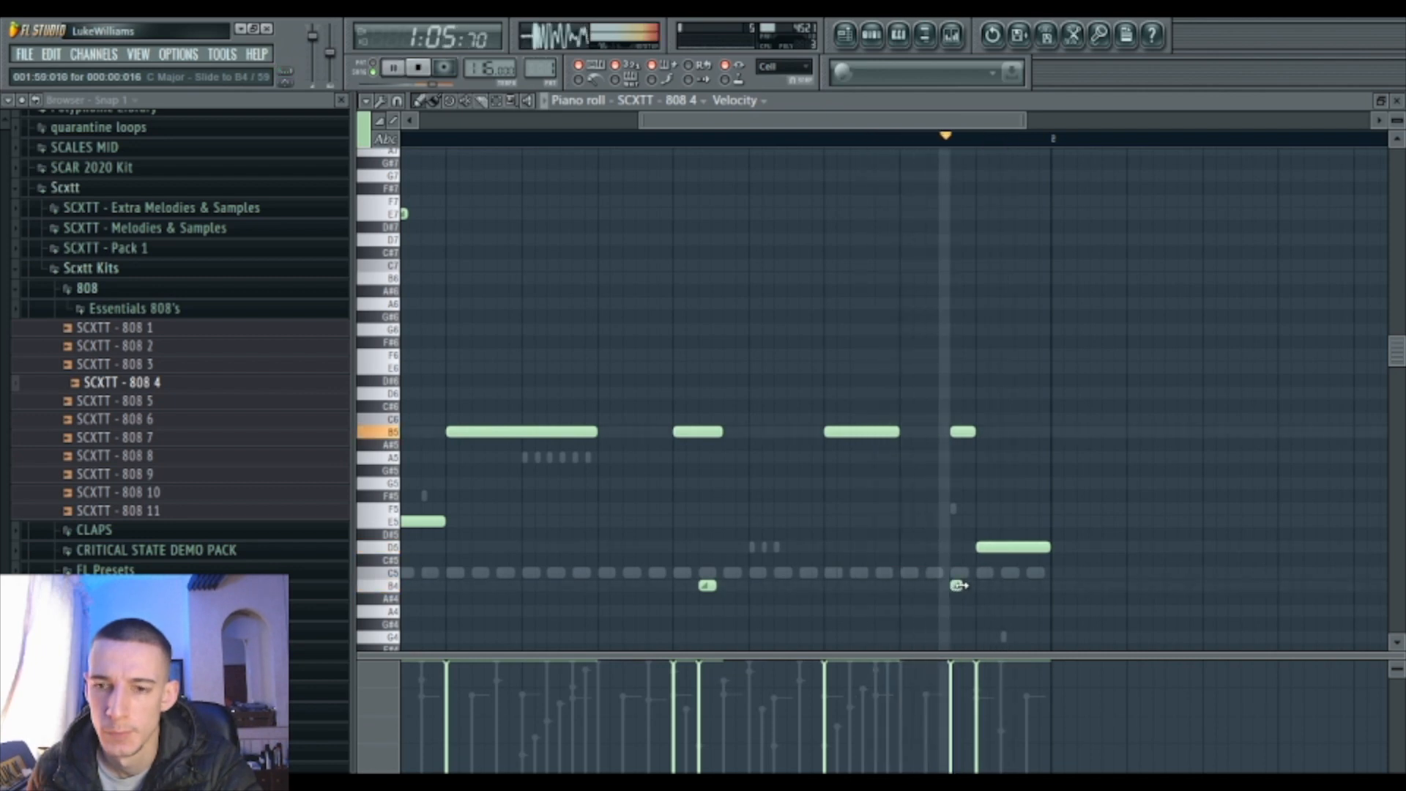
Set the 808 mixer track's volume to 77% (-5.6 dB).
{"action": "key", "text": "F6"}
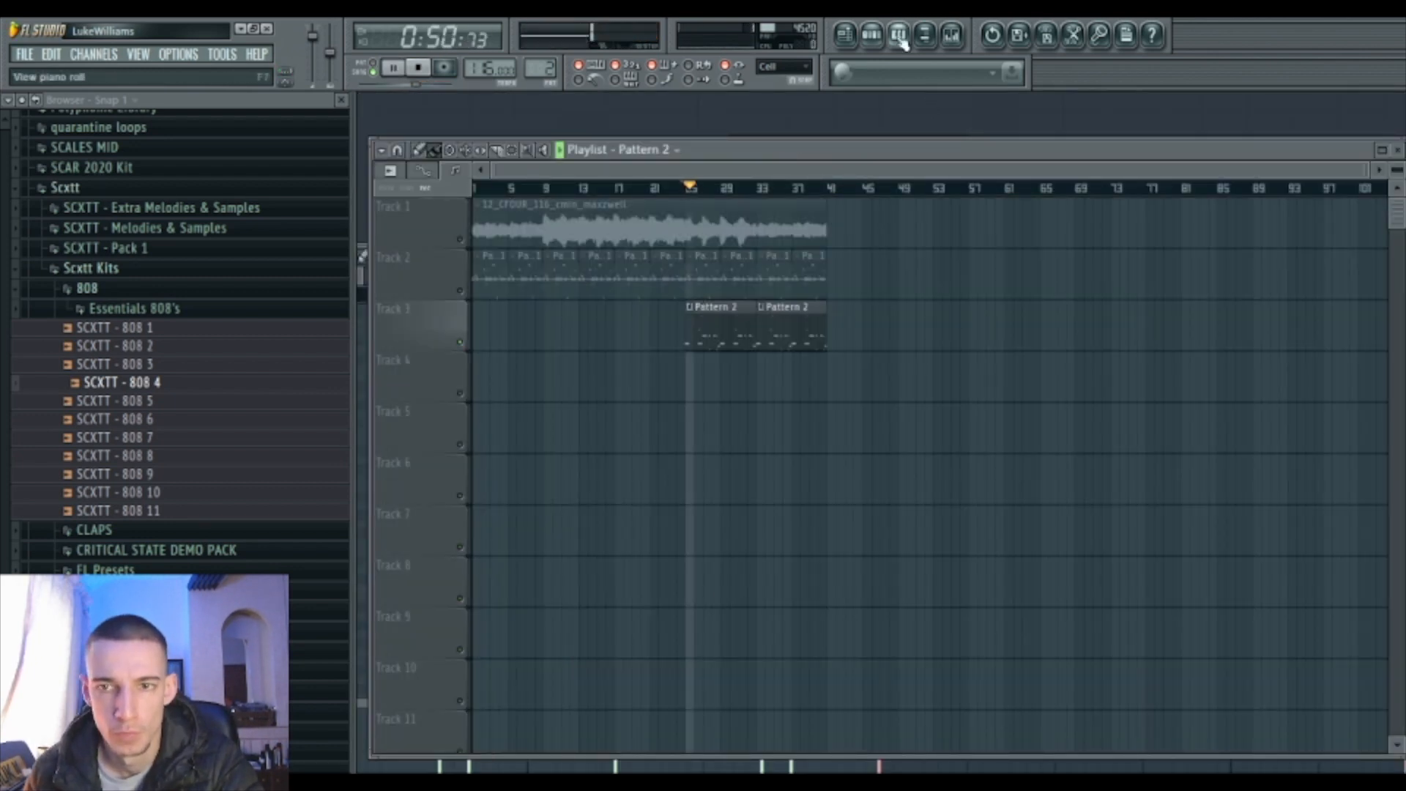
{"action": "left_click", "coordinate": [924, 37]}
{"action": "left_click", "coordinate": [638, 275]}
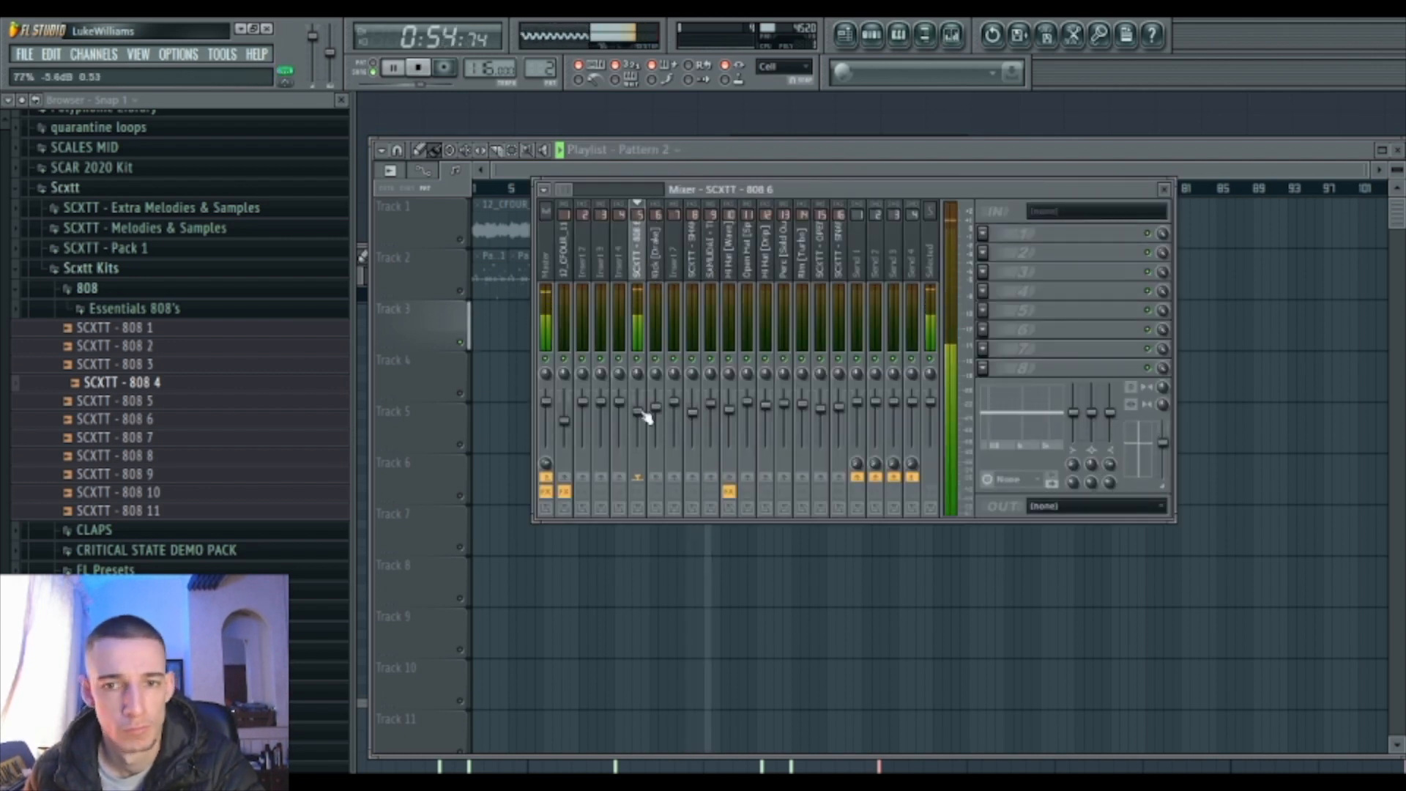
{"action": "left_click", "coordinate": [704, 149]}
Reopen the 808 piano roll of Pattern 2 and split the D5 note just before bar 5 into two short D5 notes.
{"action": "key", "text": "F6"}
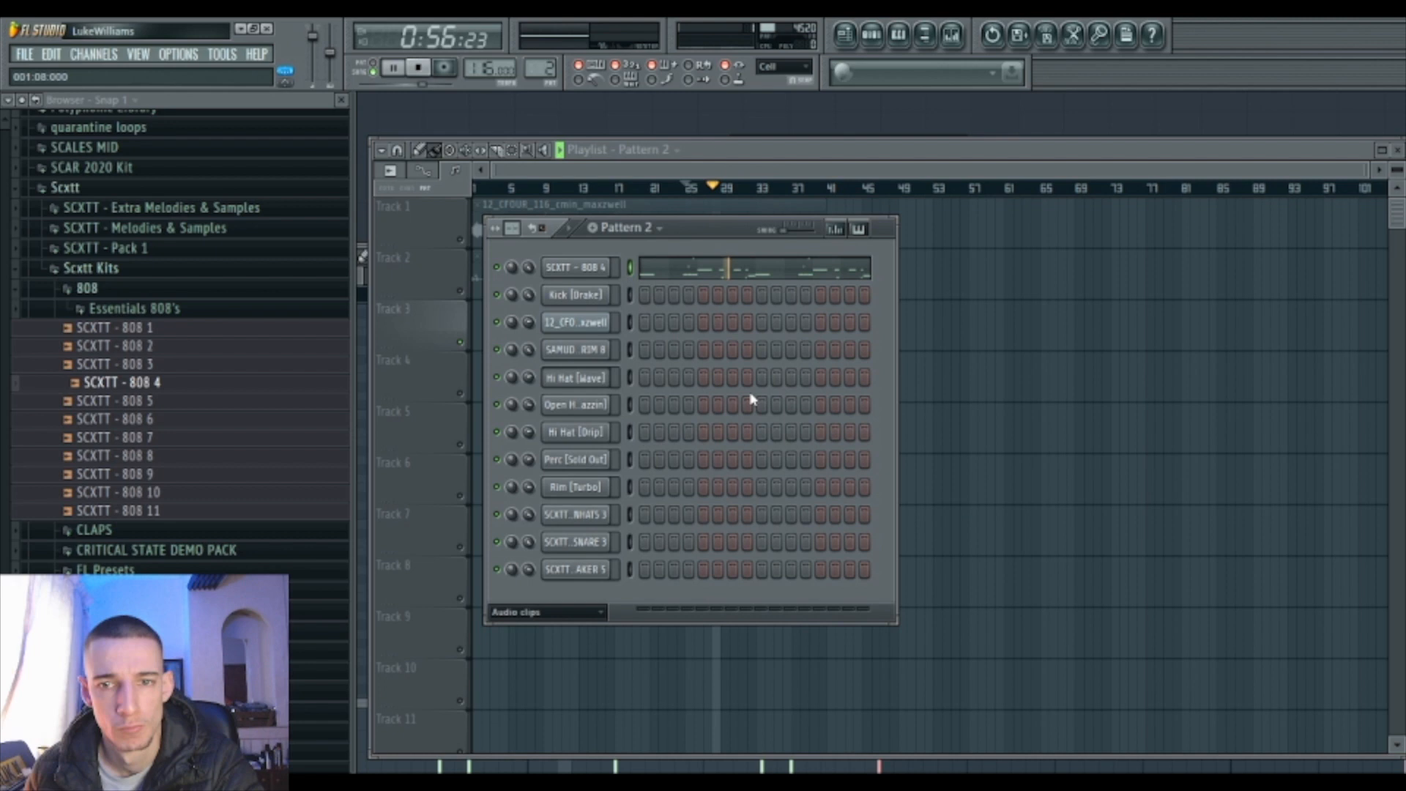
{"action": "left_click", "coordinate": [736, 273]}
{"action": "left_click_drag", "start_coordinate": [657, 125], "coordinate": [869, 213]}
{"action": "key", "text": "space"}
{"action": "left_click", "coordinate": [693, 140]}
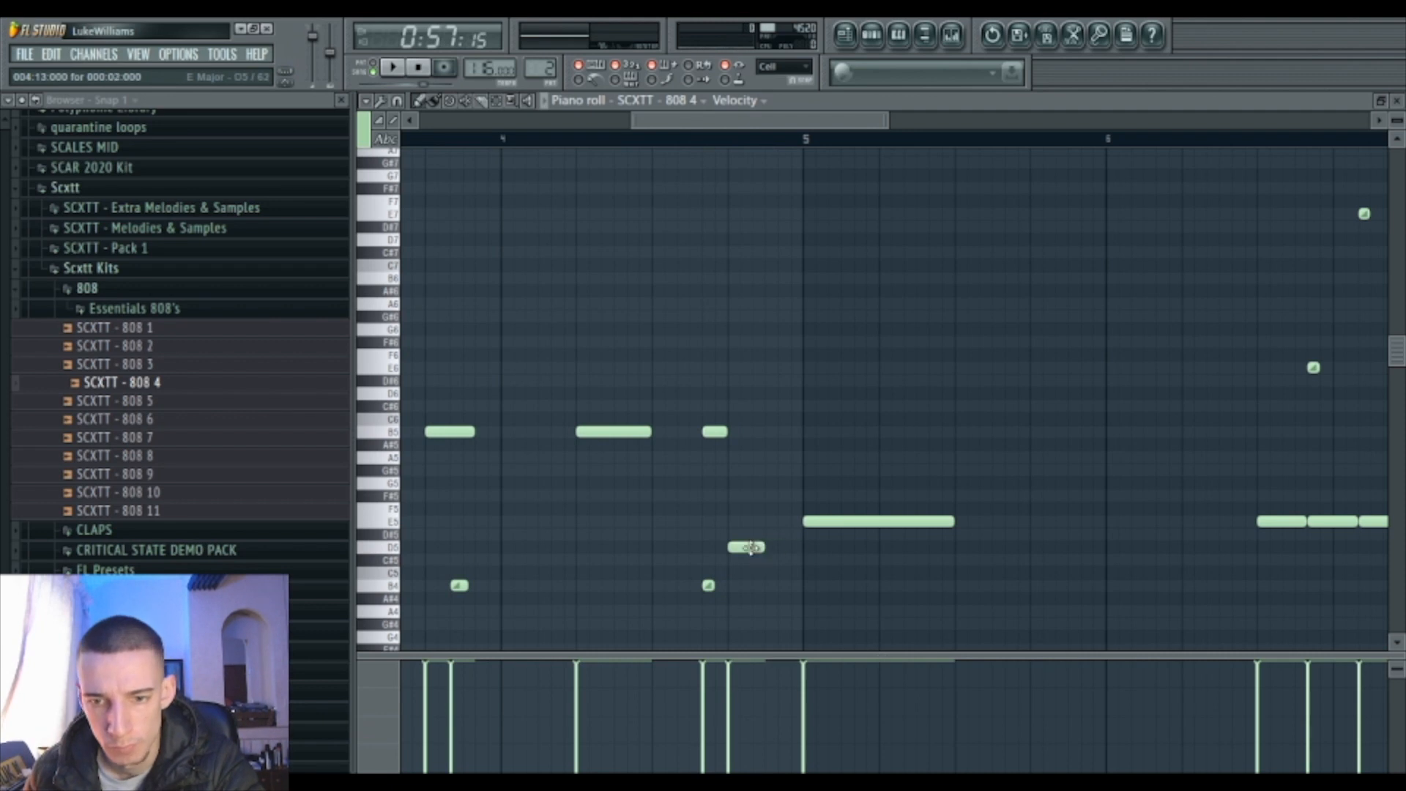
{"action": "scroll", "coordinate": [449, 361], "scroll_direction": "up", "scroll_amount": 10}
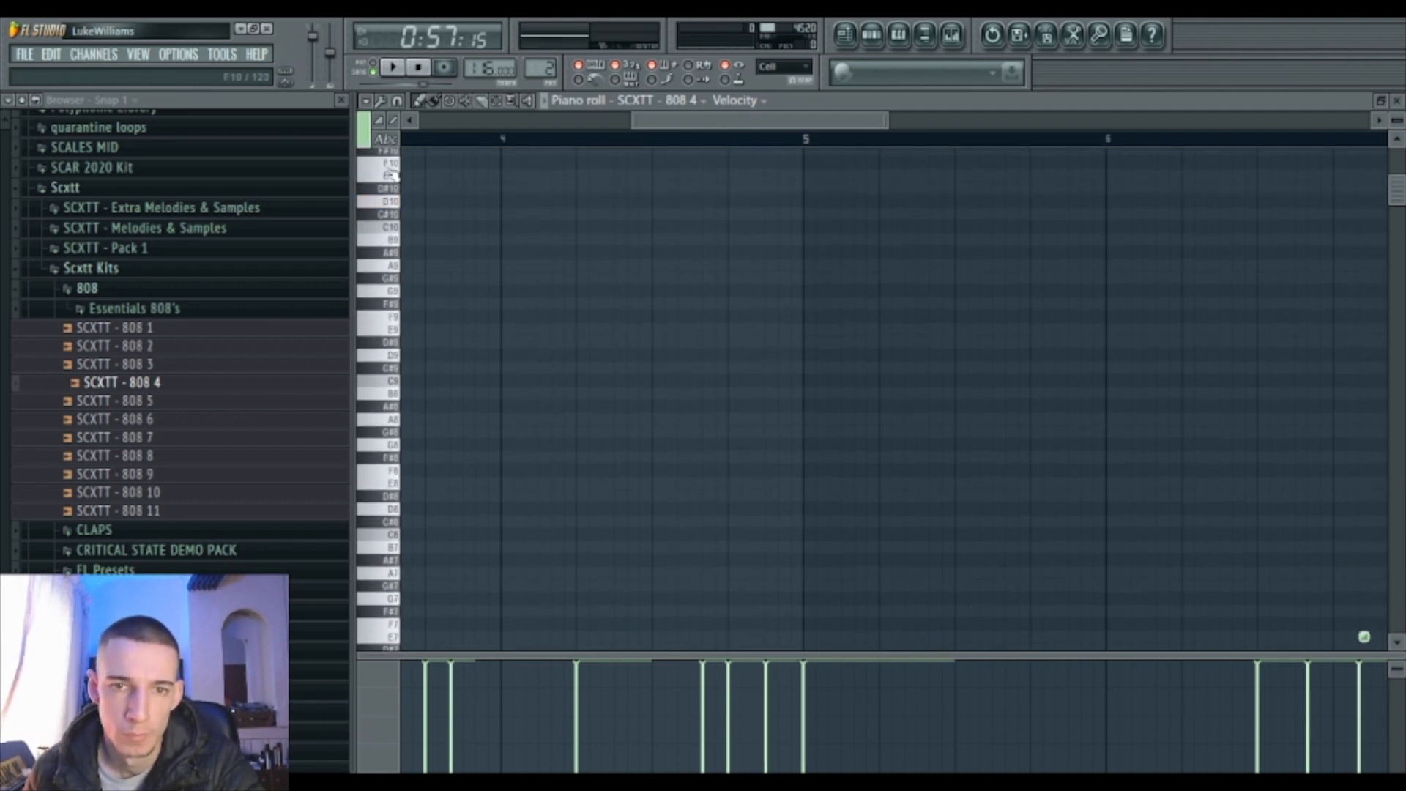
{"action": "scroll", "coordinate": [392, 196], "scroll_direction": "up", "scroll_amount": 1}
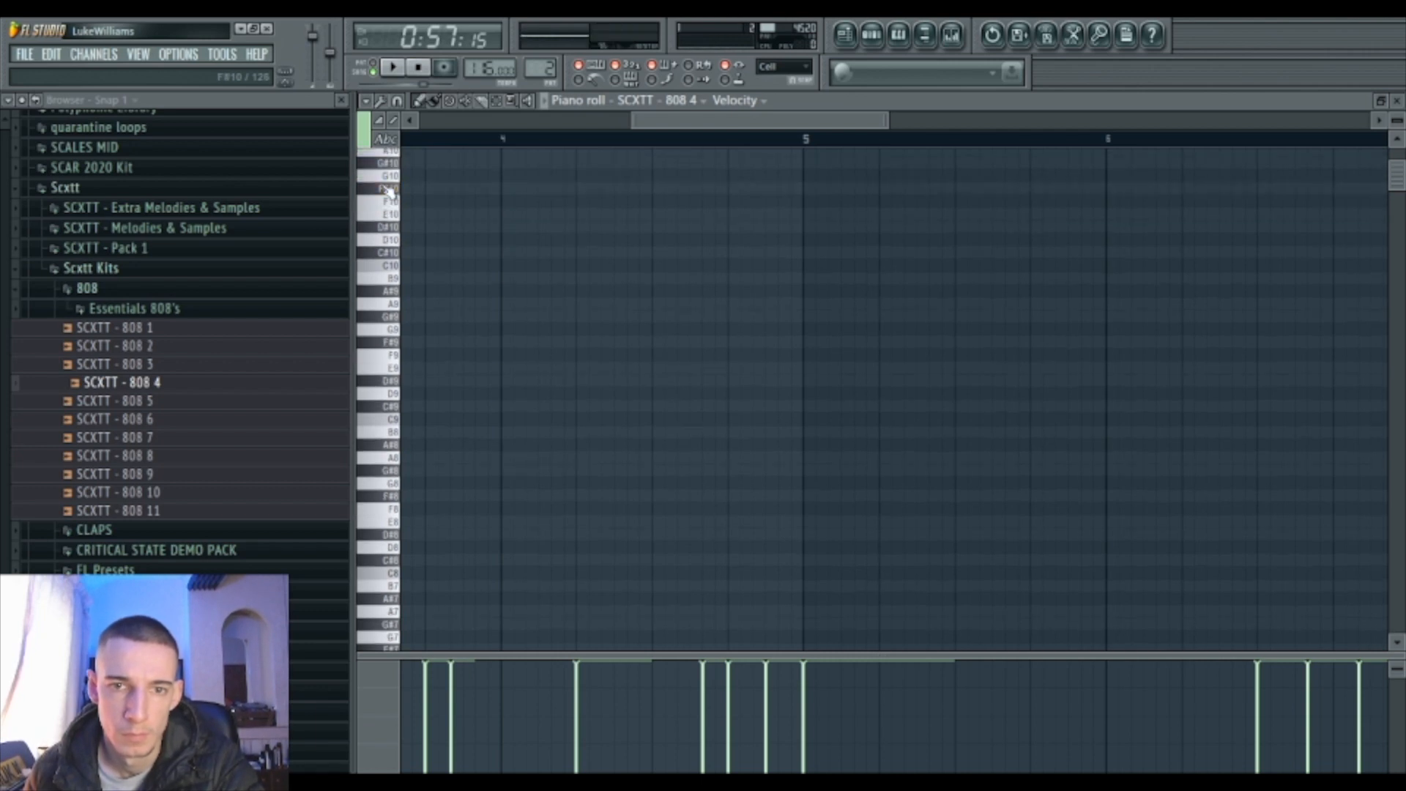
{"action": "scroll", "coordinate": [628, 446], "scroll_direction": "down", "scroll_amount": 10}
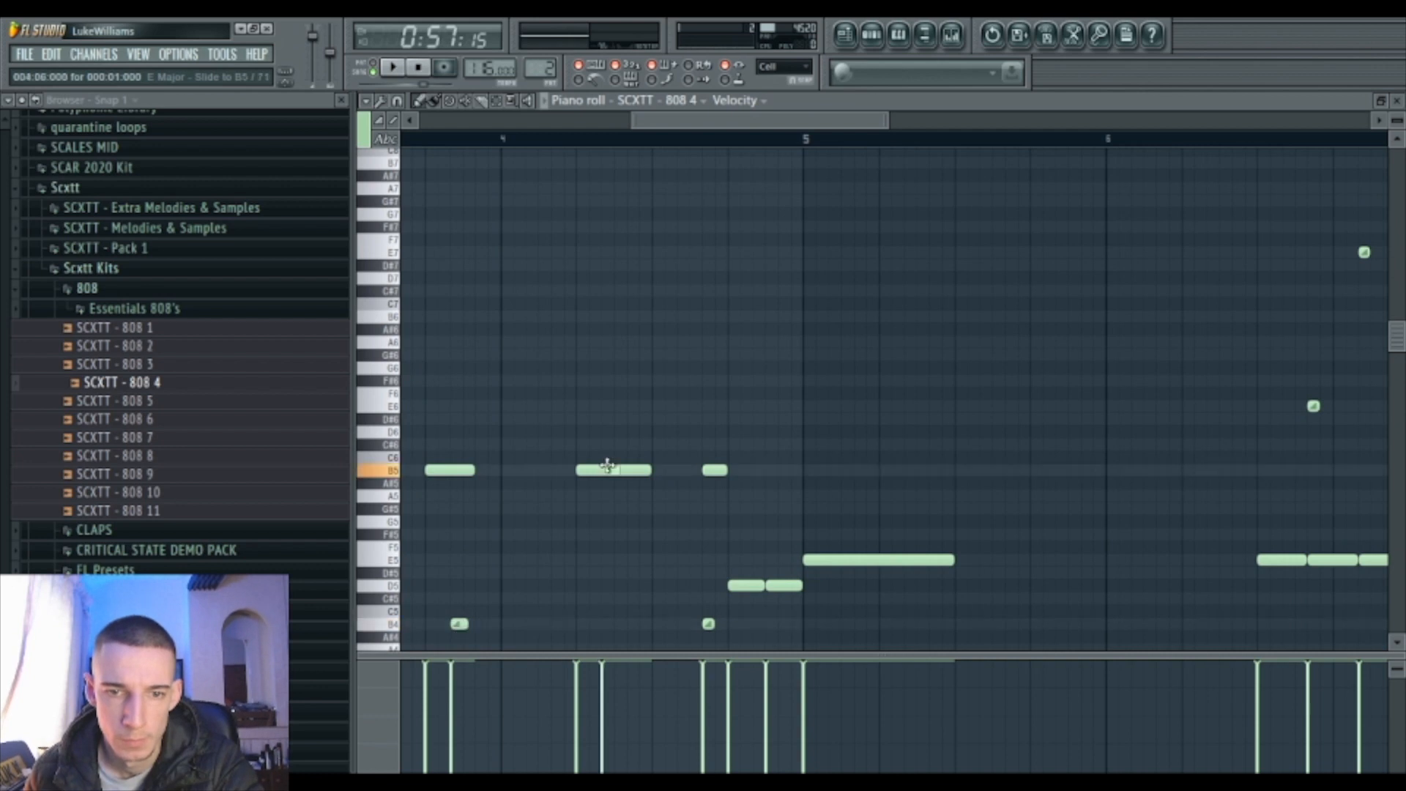
Place a short G6 slide note before bar 5, shift it slightly later and align the second D5 note's start with it.
{"action": "left_click_drag", "start_coordinate": [748, 377], "coordinate": [775, 377]}
{"action": "key", "text": "space"}
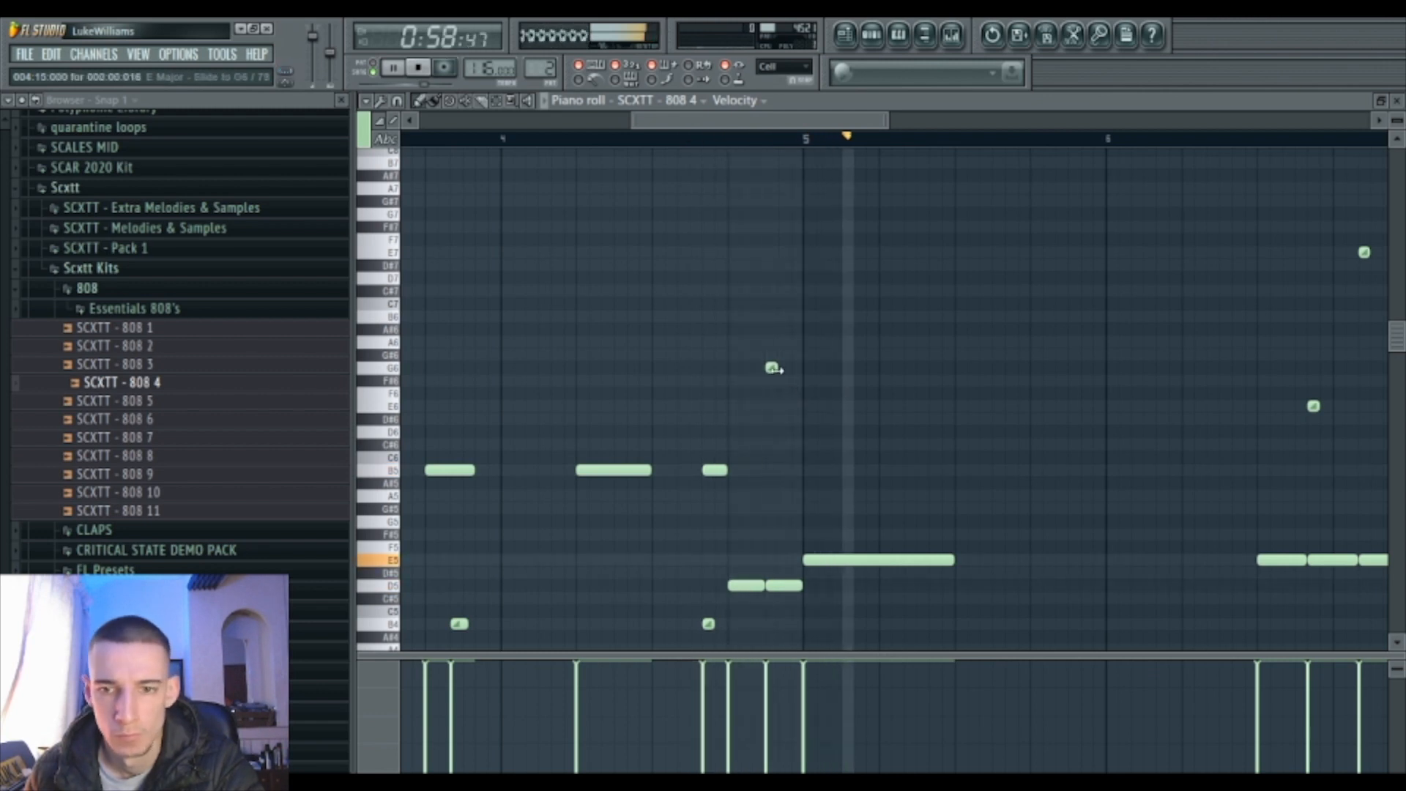
{"action": "left_click_drag", "start_coordinate": [772, 368], "coordinate": [779, 369]}
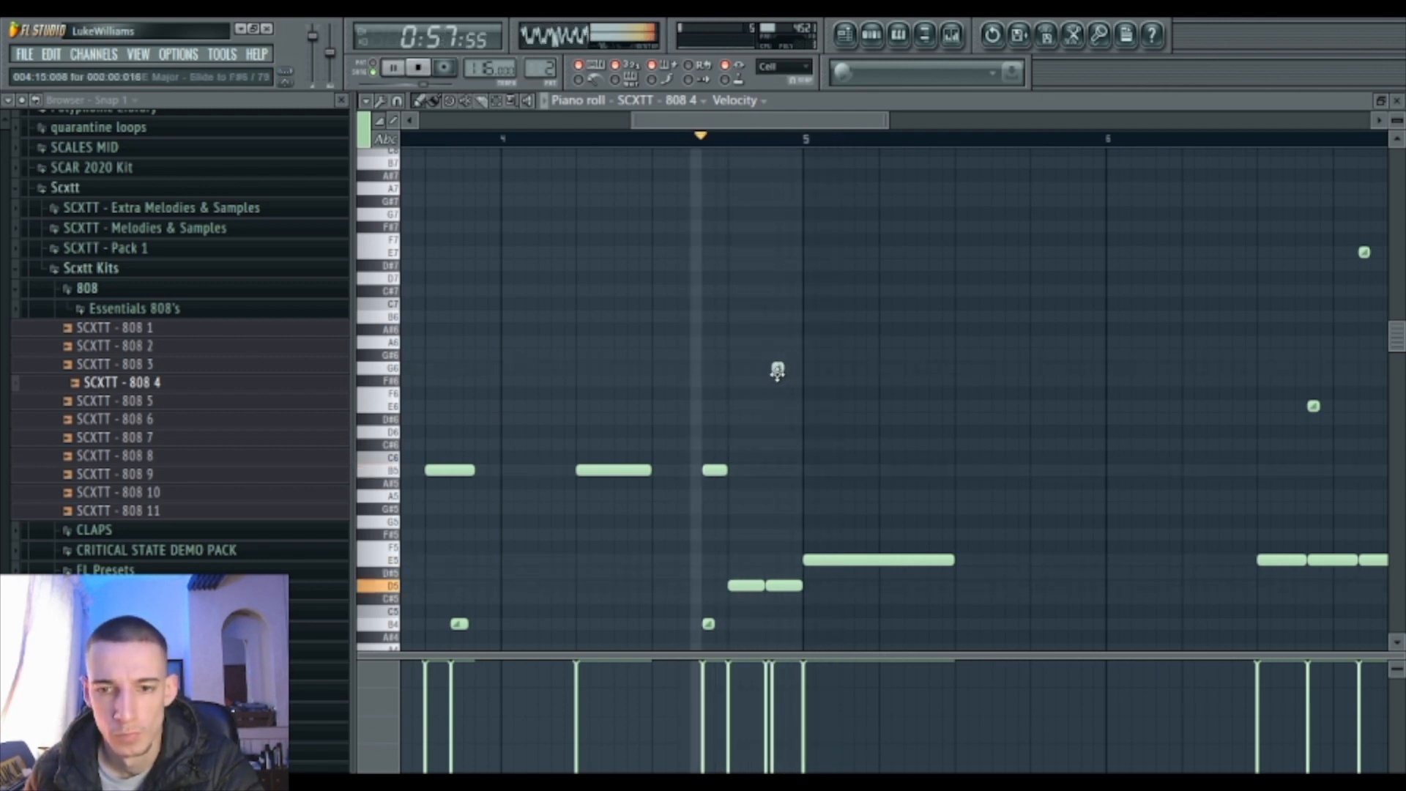
{"action": "key", "text": "space"}
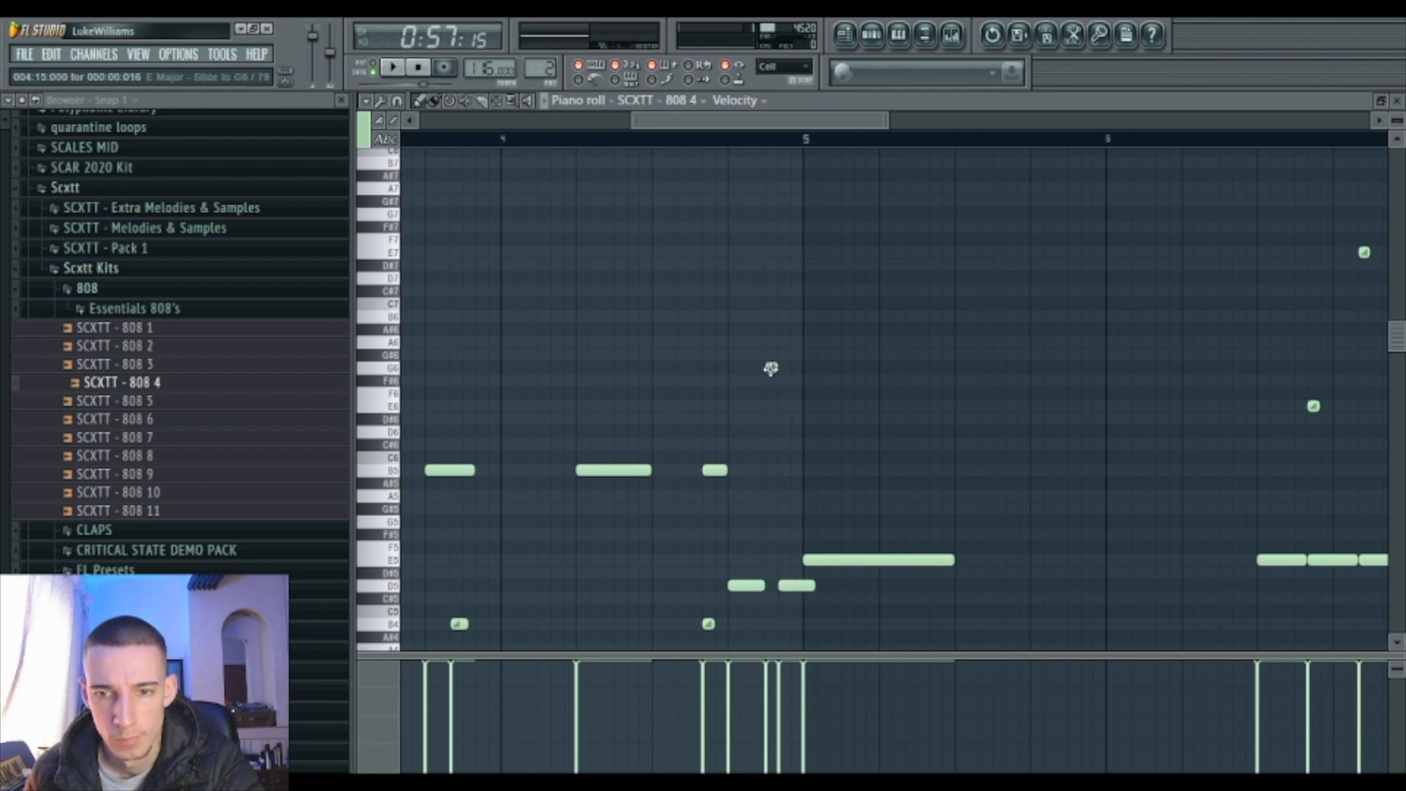
{"action": "key", "text": "space"}
{"action": "left_click_drag", "start_coordinate": [763, 587], "coordinate": [798, 598]}
{"action": "key", "text": "space"}
{"action": "key", "text": "space"}
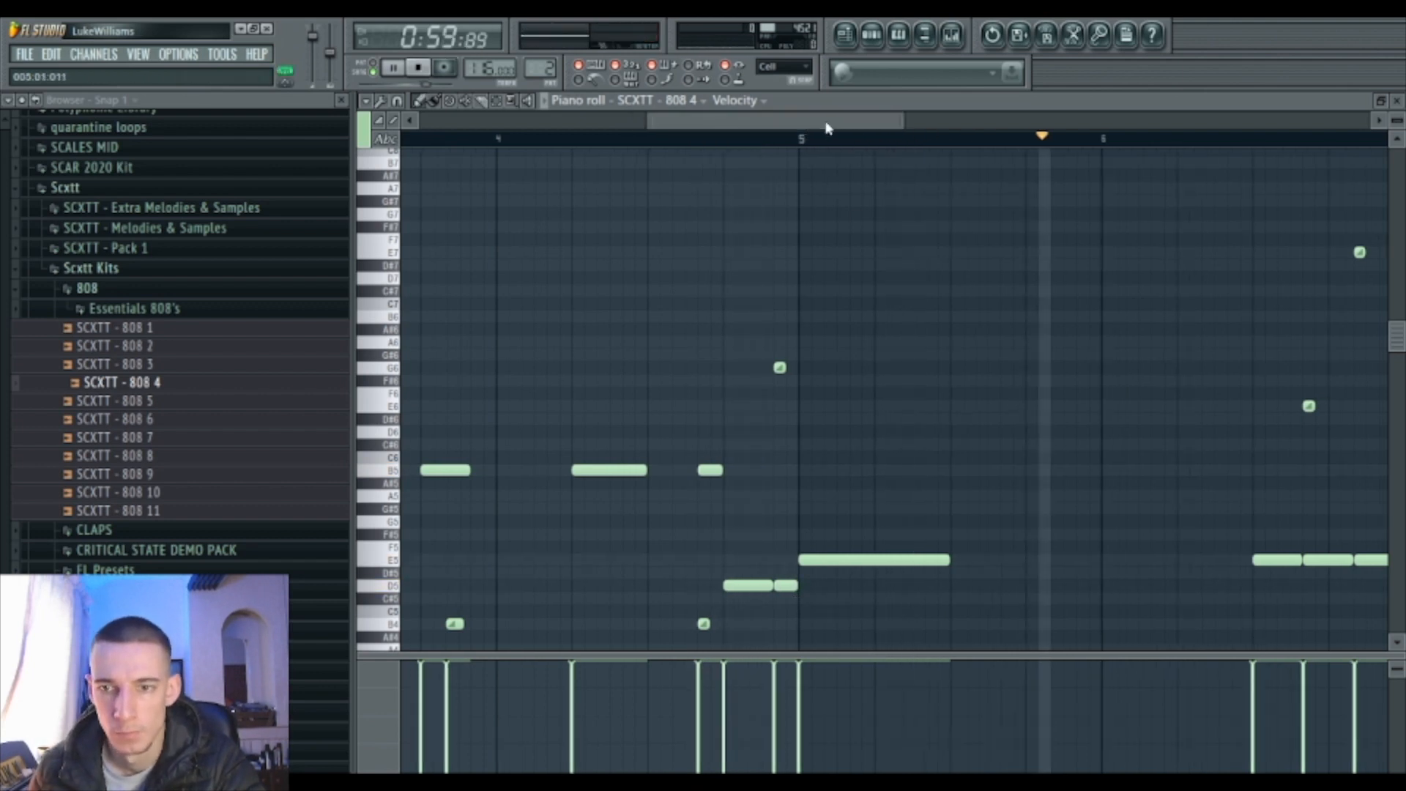
Split the first E5 note before bar 7 in two, replace the E6 slide there and put short E7 slides over both halves.
{"action": "key", "text": "space"}
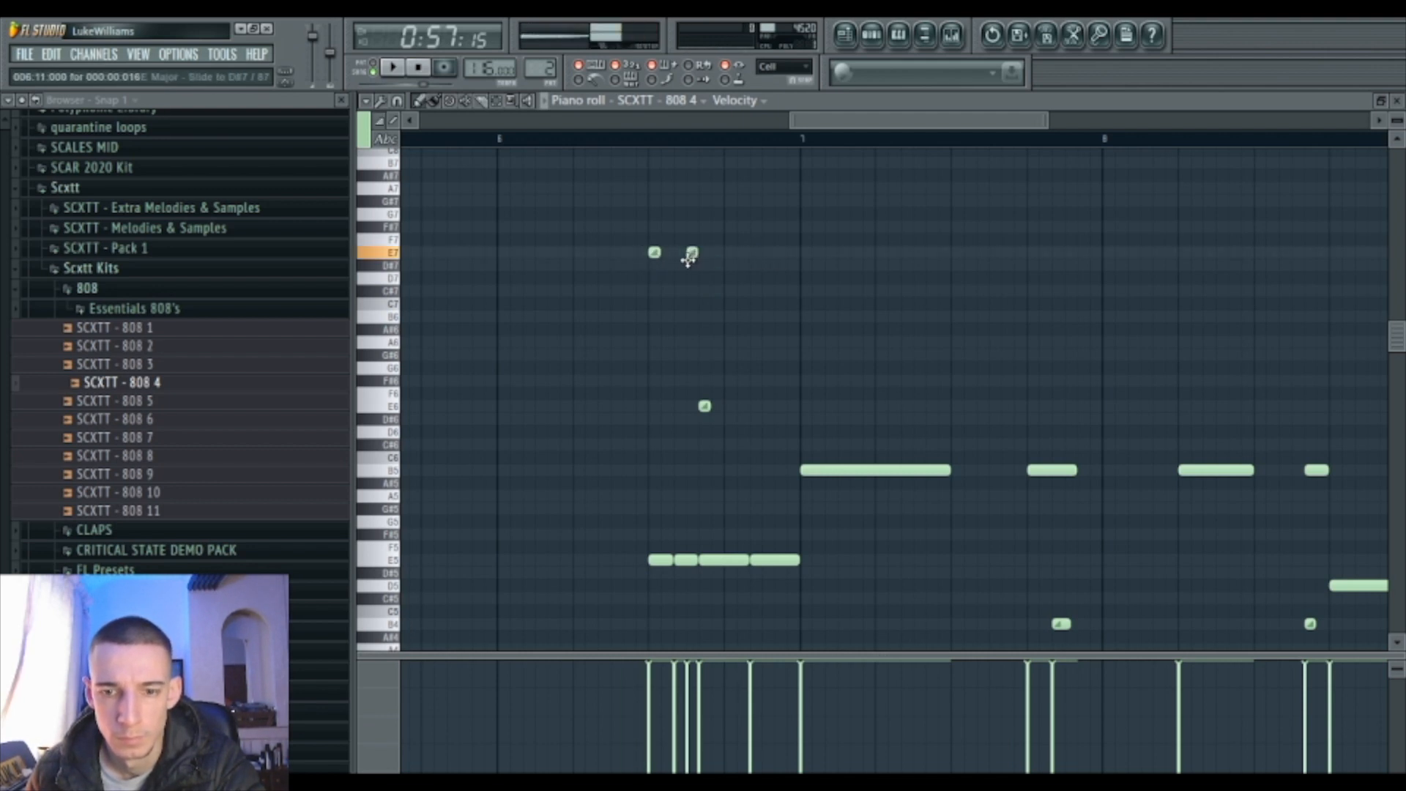
{"action": "left_click", "coordinate": [618, 139]}
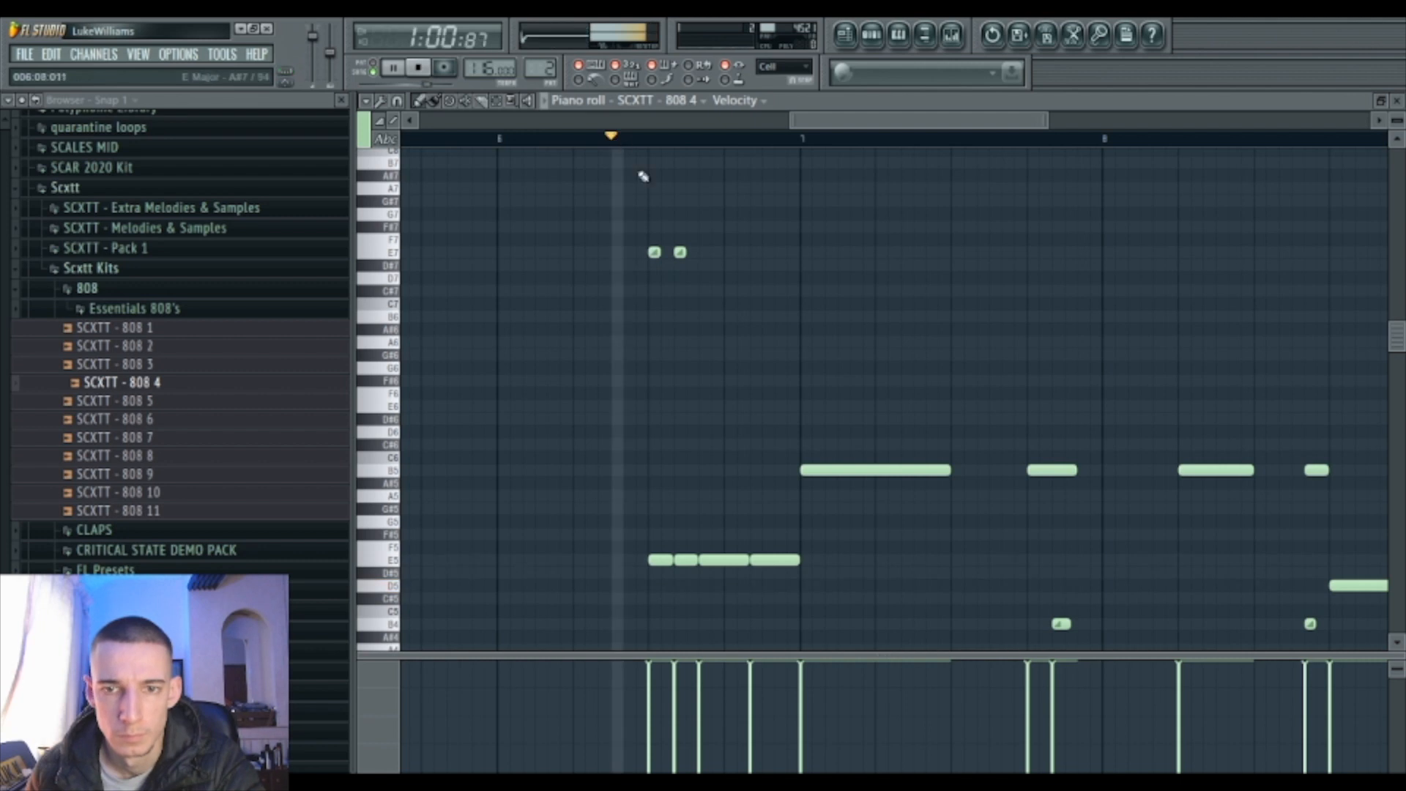
{"action": "key", "text": "space"}
{"action": "left_click_drag", "start_coordinate": [683, 253], "coordinate": [676, 253]}
{"action": "key", "text": "space"}
{"action": "key", "text": "space"}
{"action": "left_click", "coordinate": [722, 306], "text": "ctrl"}
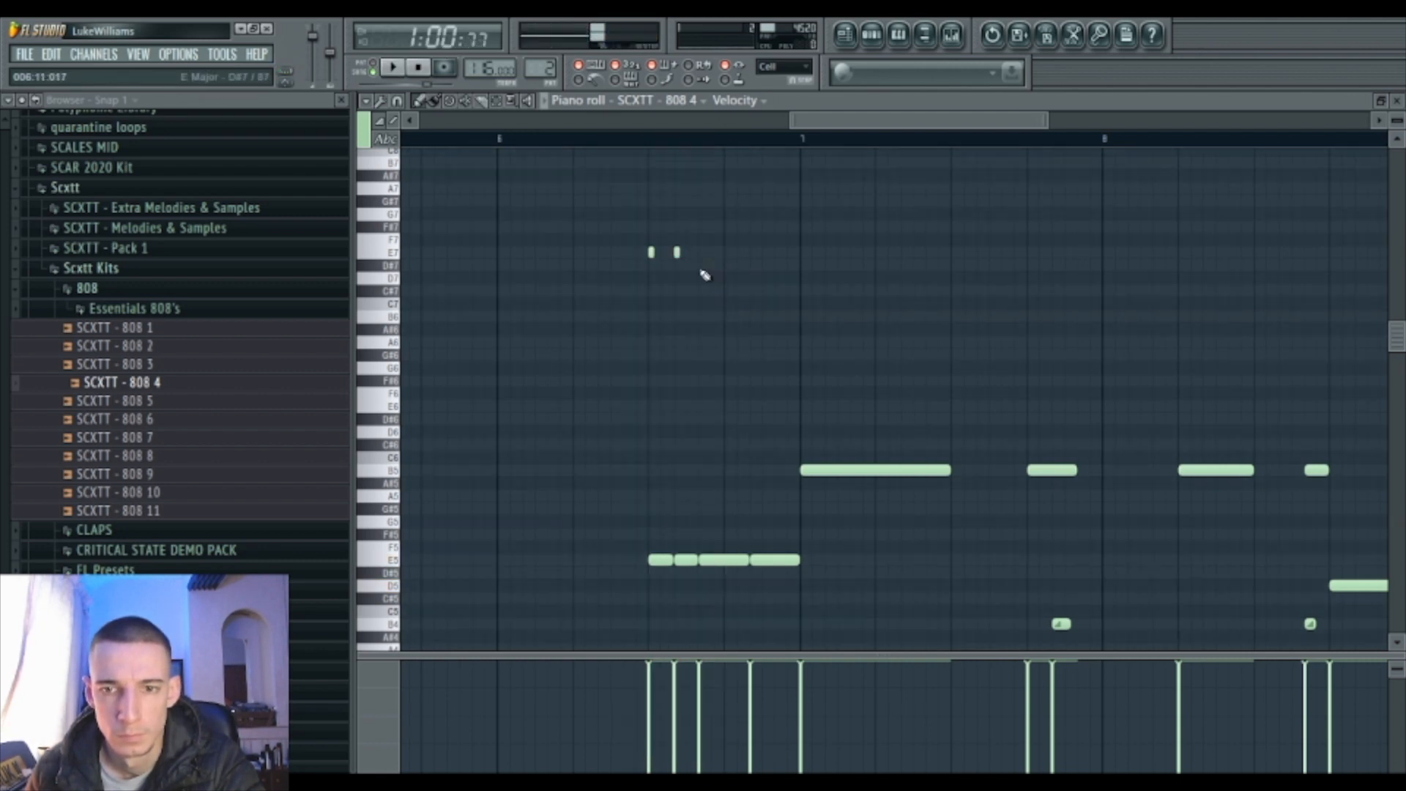
Add a third short E7 slide note over the next E5 note before bar 7 and audition the slide run.
{"action": "left_click_drag", "start_coordinate": [696, 260], "coordinate": [702, 258]}
{"action": "key", "text": "space"}
{"action": "key", "text": "space"}
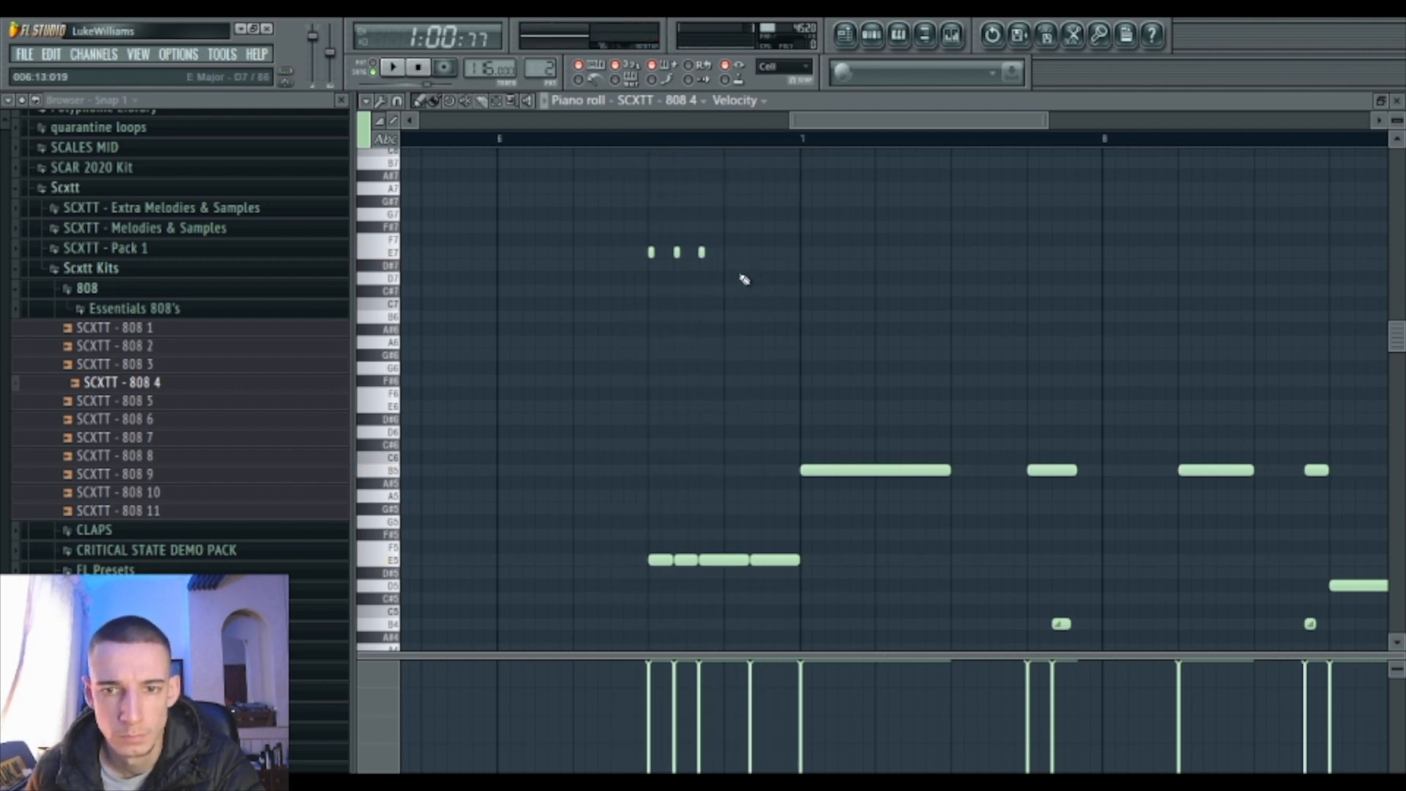
{"action": "key", "text": "space"}
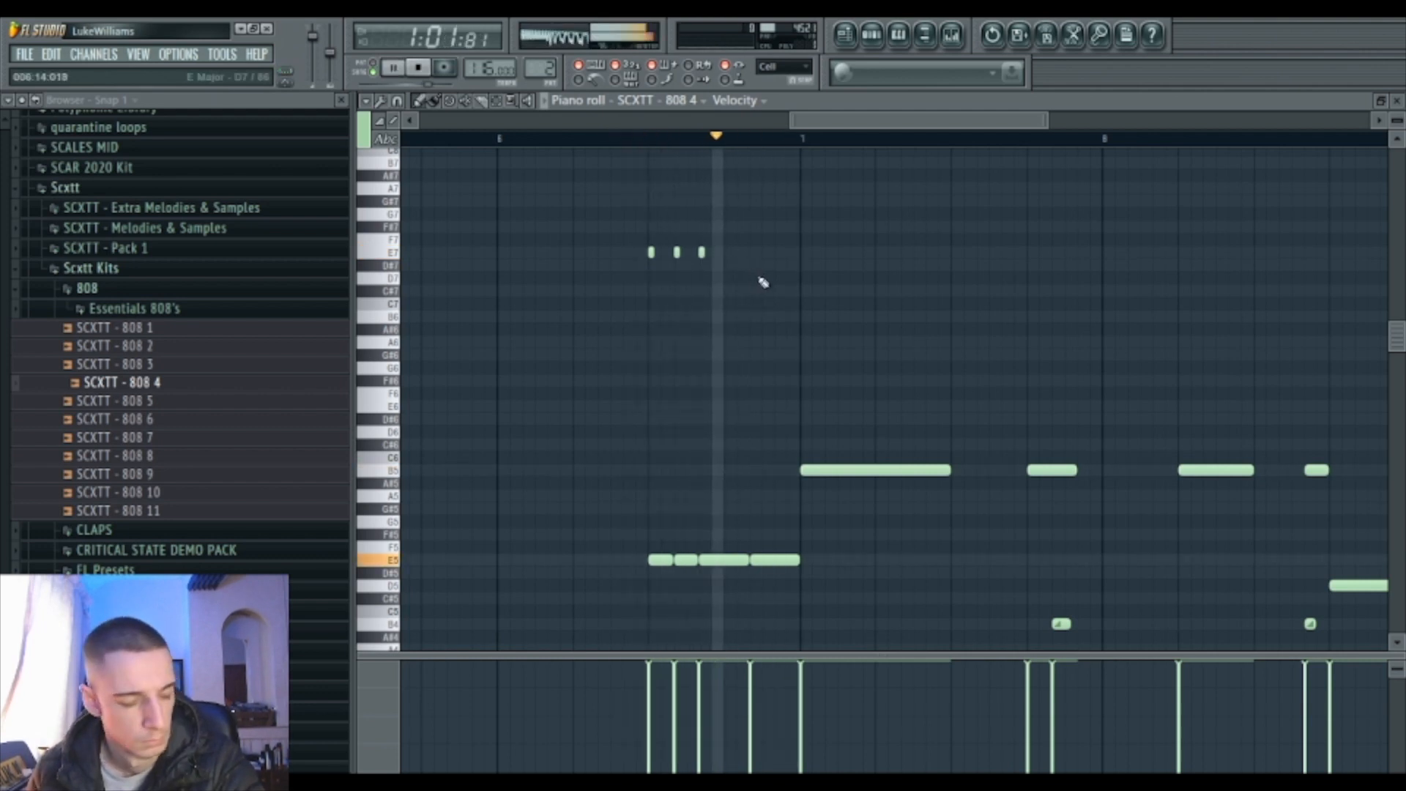
{"action": "key", "text": "space"}
{"action": "key", "text": "space"}
Lower the third short slide note before bar 7 by an octave.
{"action": "left_click_drag", "start_coordinate": [758, 249], "coordinate": [702, 273]}
{"action": "key", "text": "space"}
{"action": "key", "text": "ctrl+Down"}
Return to the playlist, check the pattern's channels and play back the arrangement.
{"action": "key", "text": "F5"}
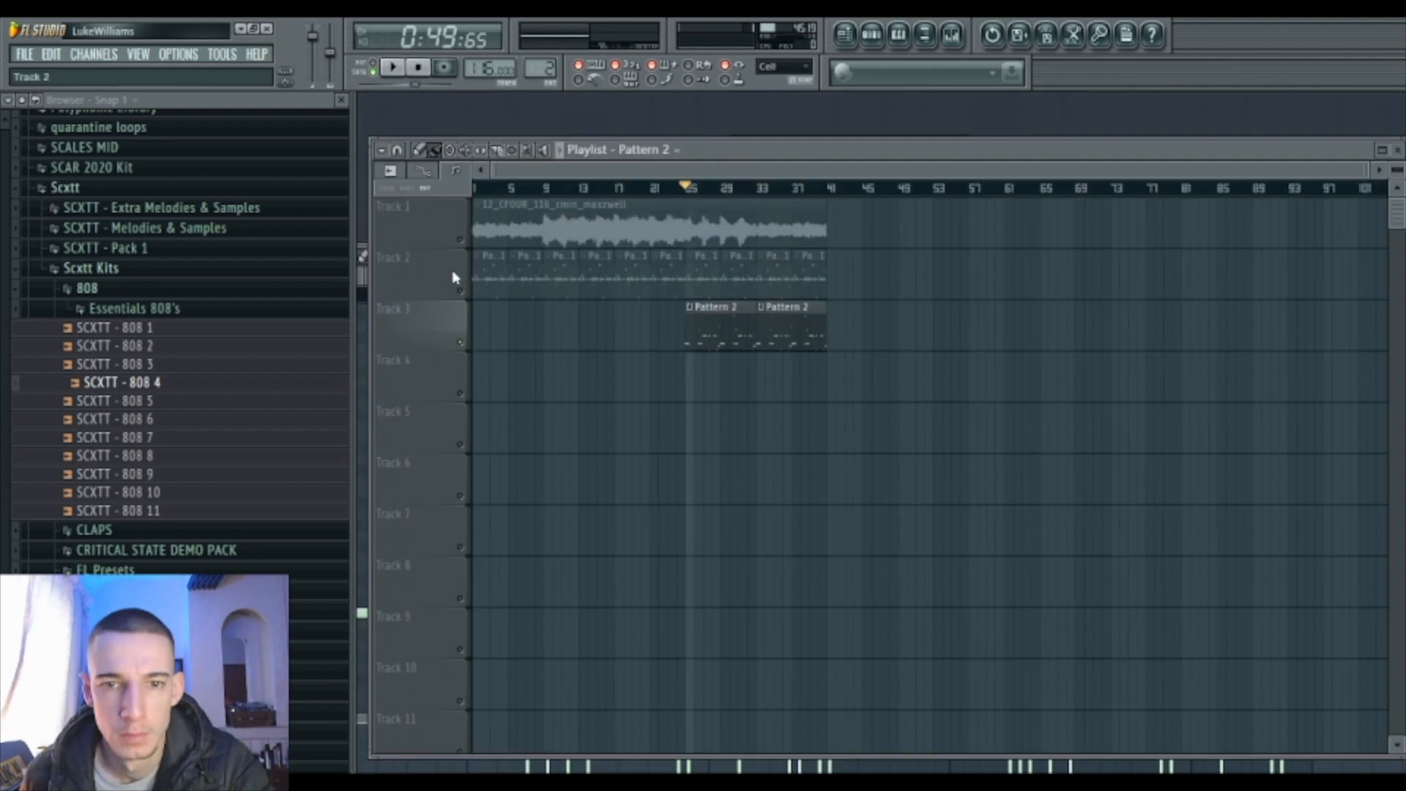
{"action": "key", "text": "F6"}
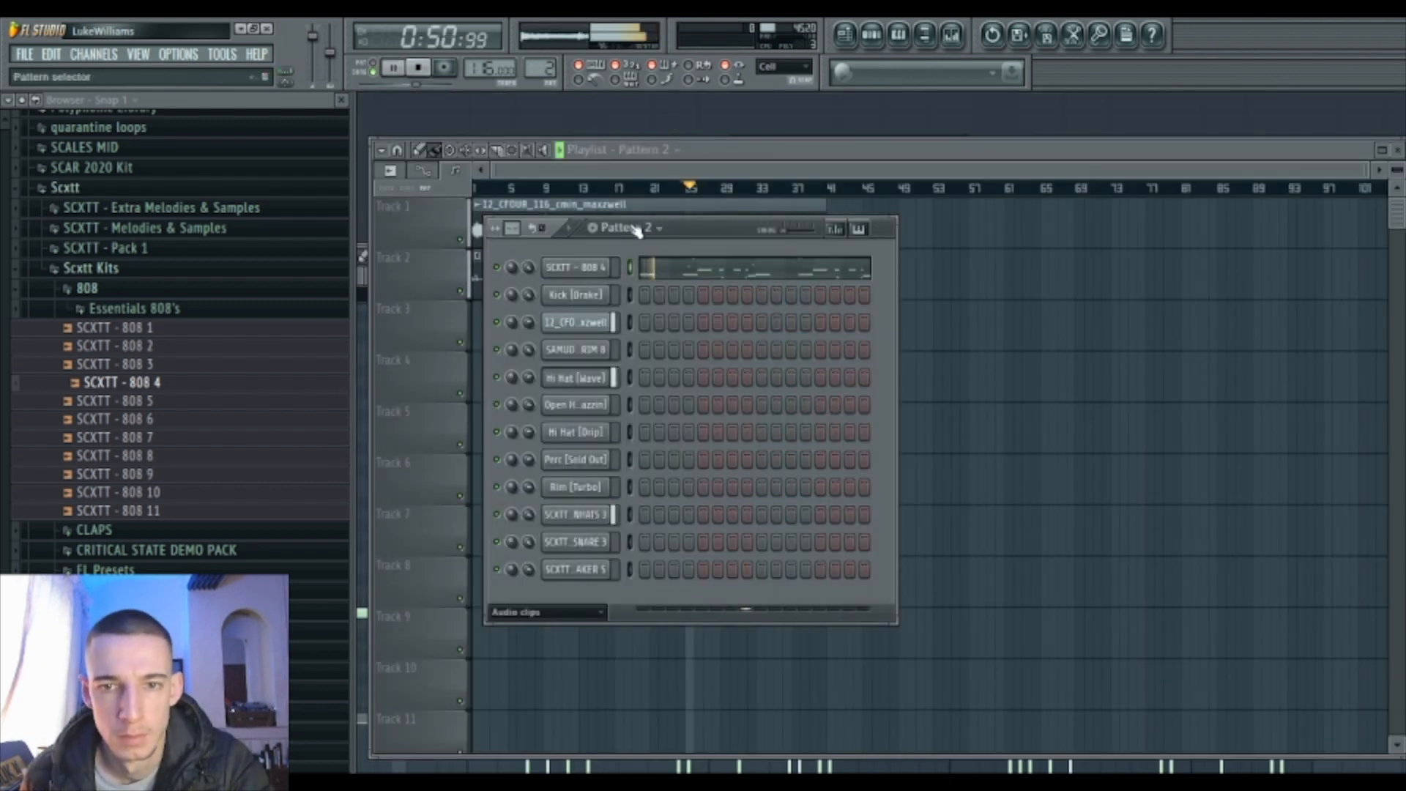
{"action": "key", "text": "KP_Subtract"}
{"action": "key", "text": "F6"}
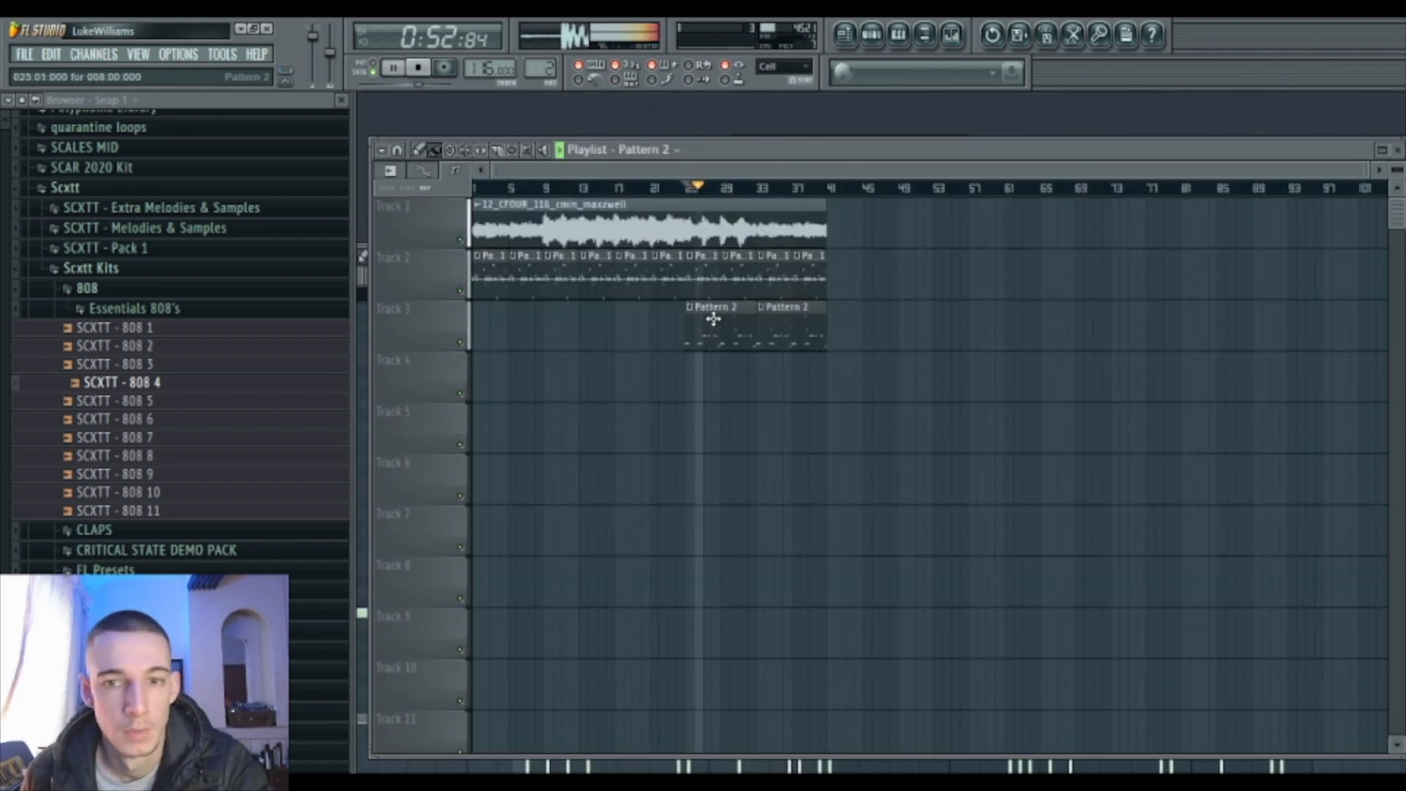
Open the 808 notes of Pattern 2 and lower the G6 slide just before bar 5 by one octave.
{"action": "double_click", "coordinate": [713, 315]}
{"action": "double_click", "coordinate": [740, 255]}
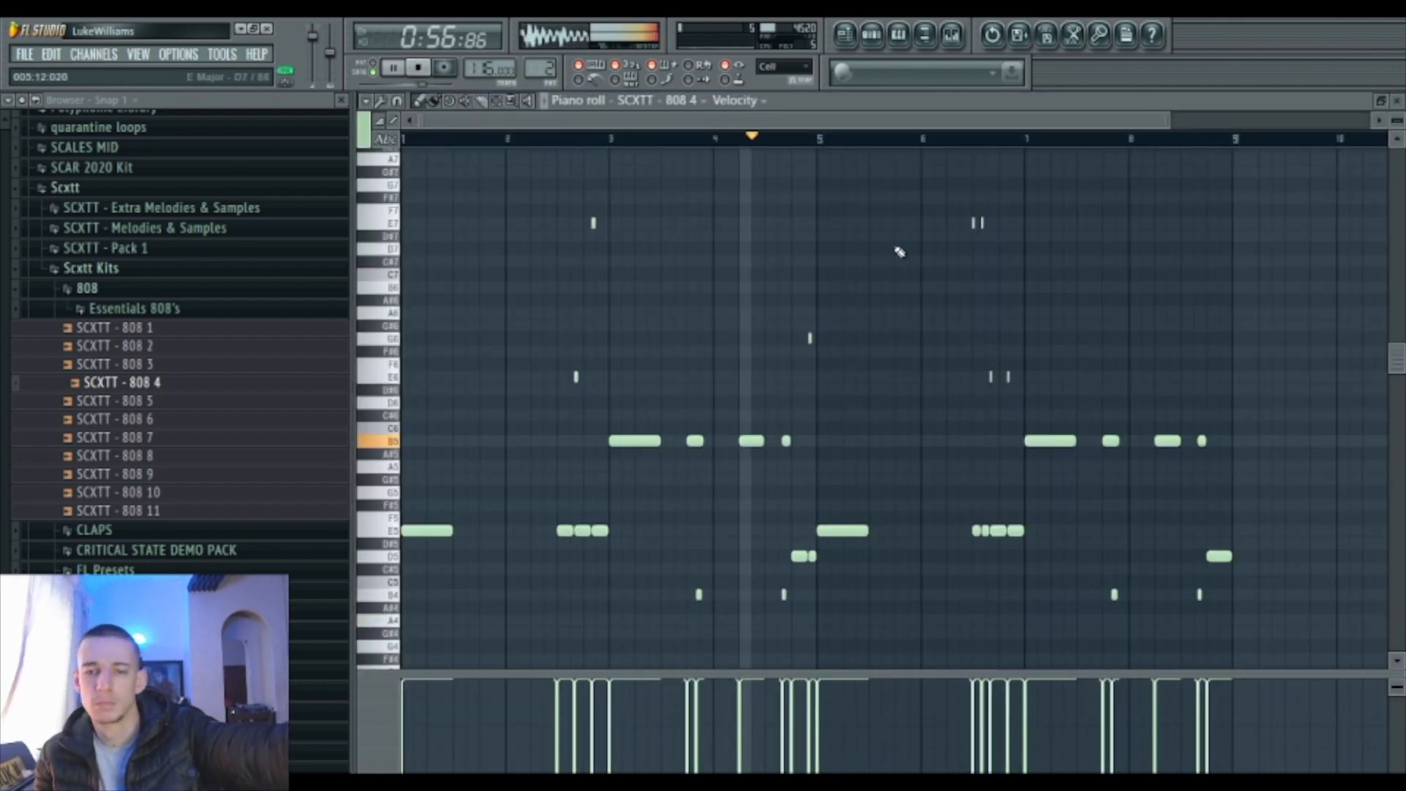
{"action": "left_click", "coordinate": [810, 338]}
{"action": "key", "text": "ctrl+Down"}
{"action": "left_click", "coordinate": [774, 140]}
{"action": "left_click", "coordinate": [880, 316], "text": "ctrl"}
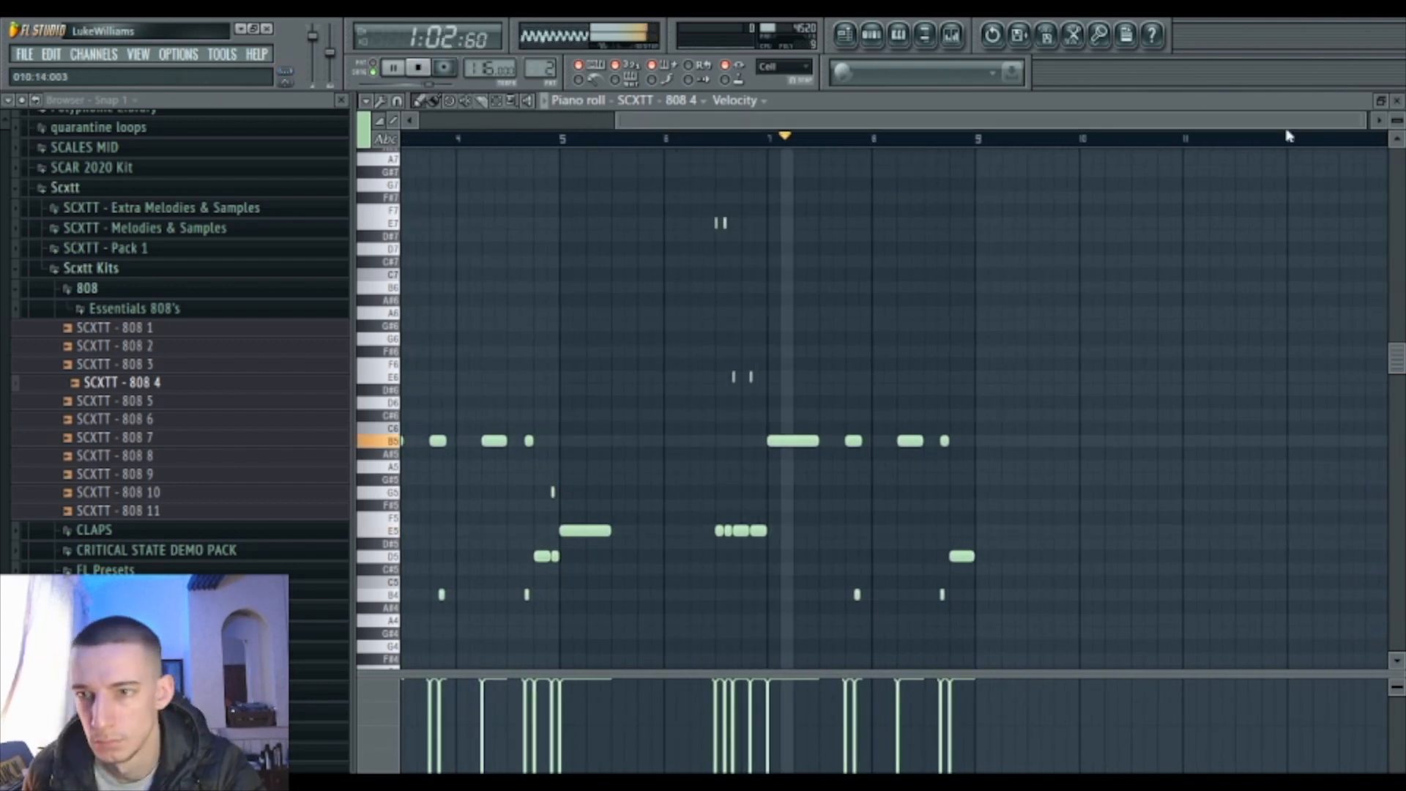
Lower the second E7 slide before bar 7 to E6 and delete the E6 slide right after it.
{"action": "key", "text": "space"}
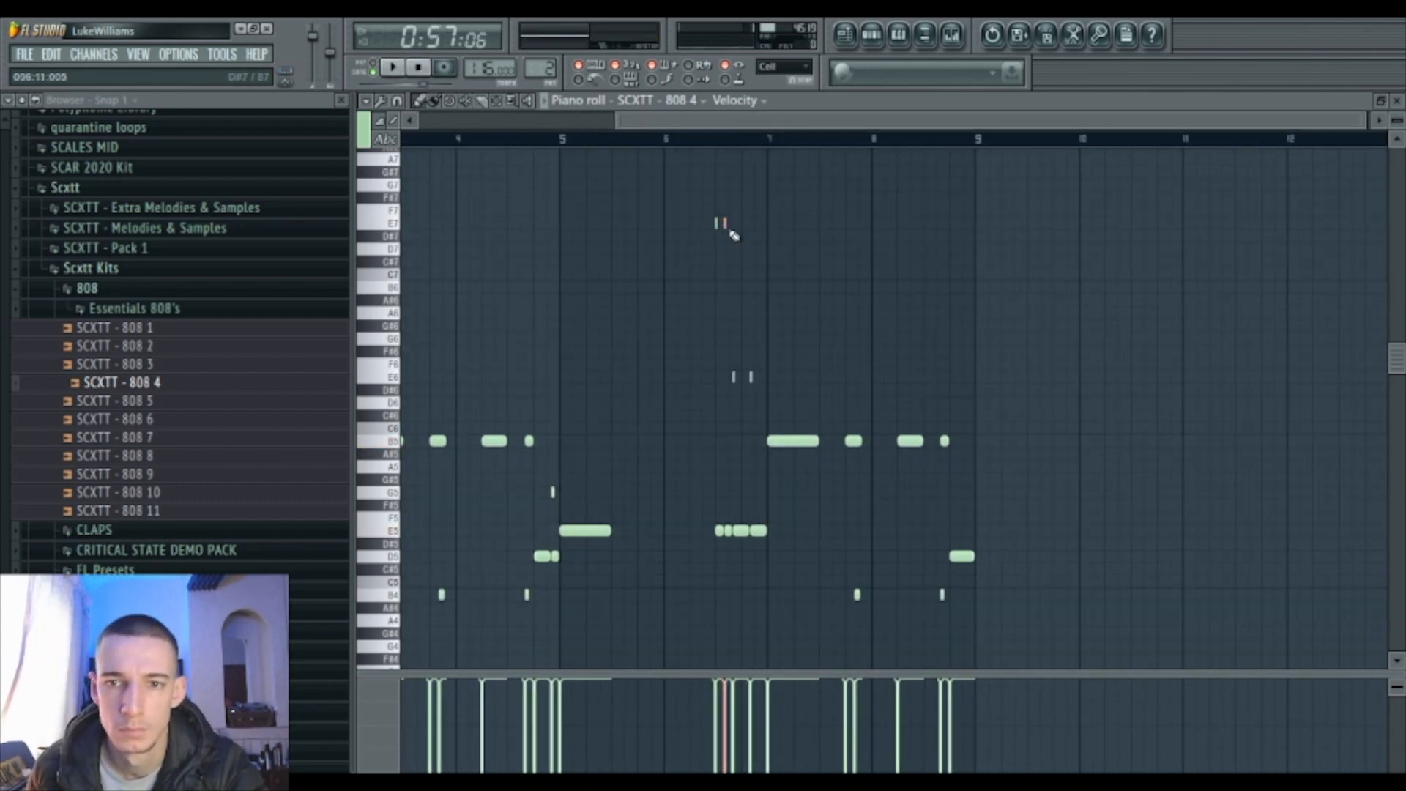
{"action": "key", "text": "space"}
{"action": "right_click", "coordinate": [730, 376]}
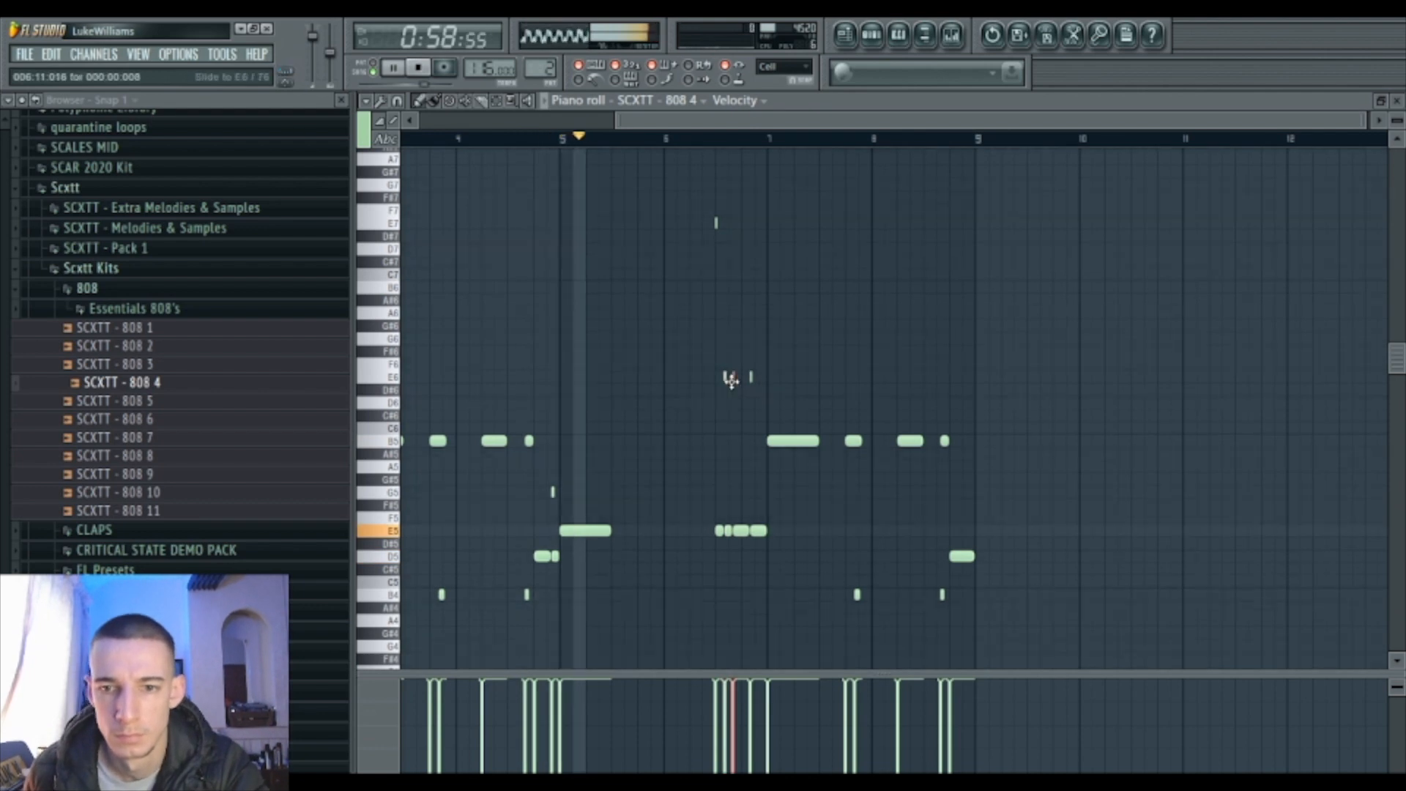
Lower the last E6 slide before bar 7 two octaves to E4 and audition the run.
{"action": "left_click_drag", "start_coordinate": [737, 385], "coordinate": [769, 386]}
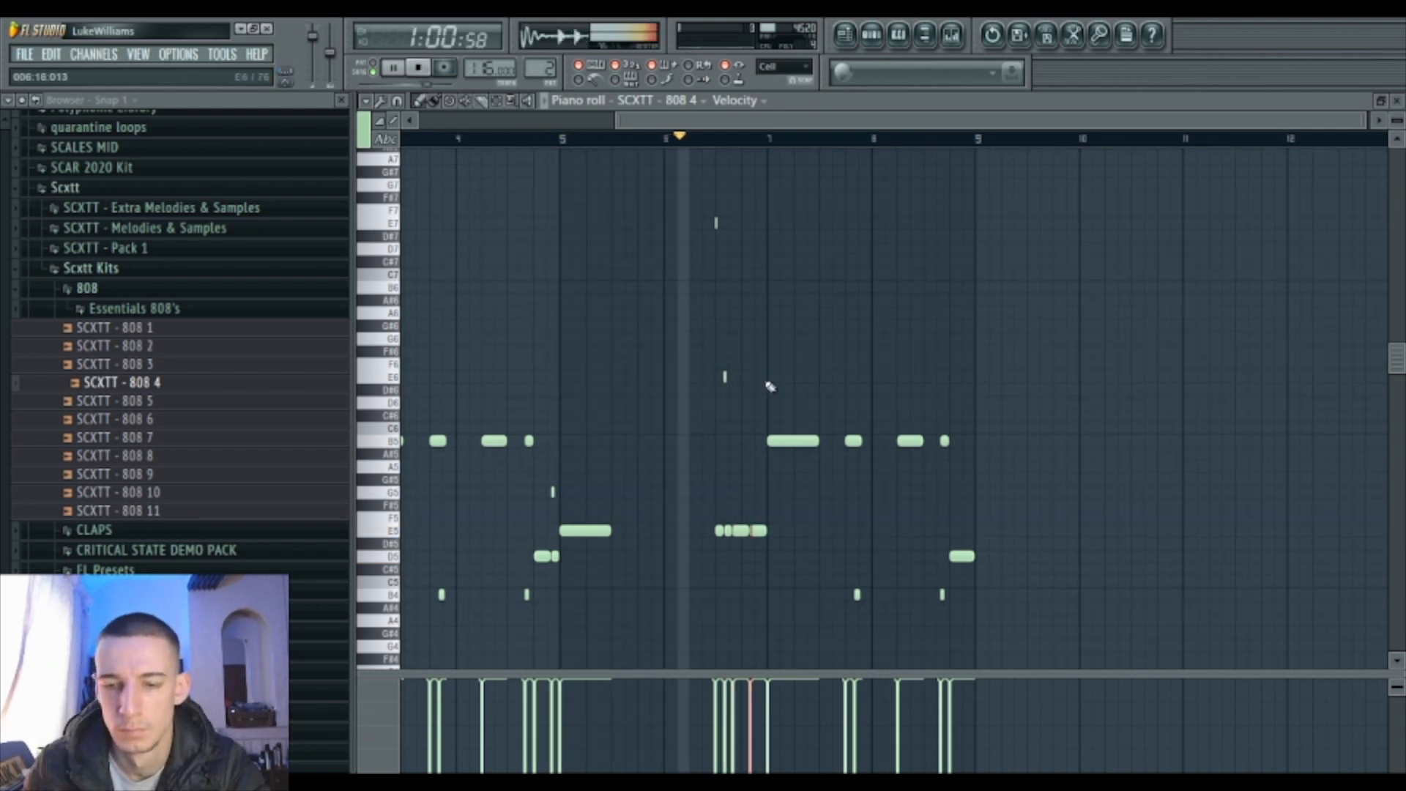
{"action": "key", "text": "ctrl+Down"}
{"action": "key", "text": "ctrl+Down"}
{"action": "left_click", "coordinate": [824, 334], "text": "ctrl"}
{"action": "key", "text": "space"}
{"action": "key", "text": "space"}
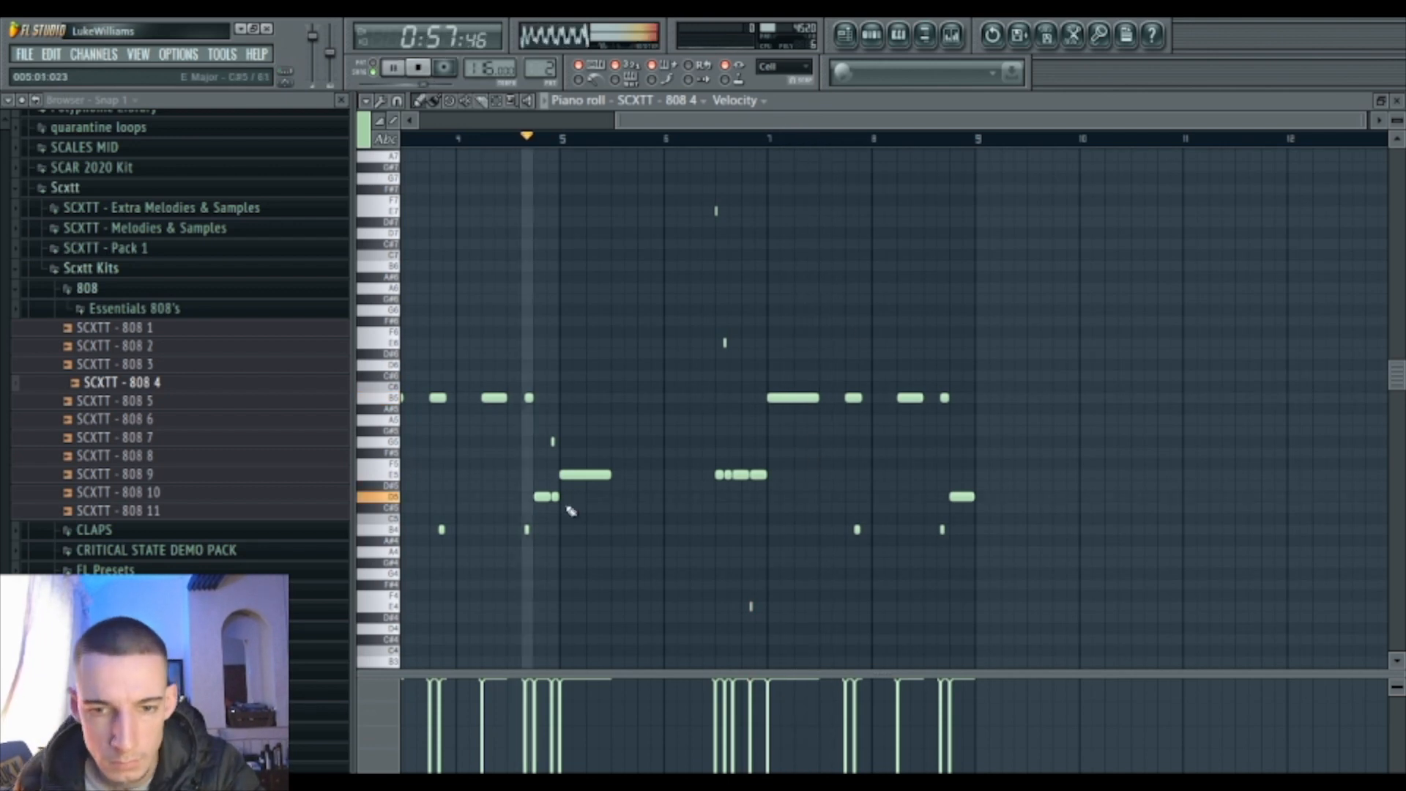
Add a short B4 slide over the long B5 note at bar 7 and audition the ending of the bassline.
{"action": "left_click", "coordinate": [647, 529]}
{"action": "left_click_drag", "start_coordinate": [646, 531], "coordinate": [797, 531]}
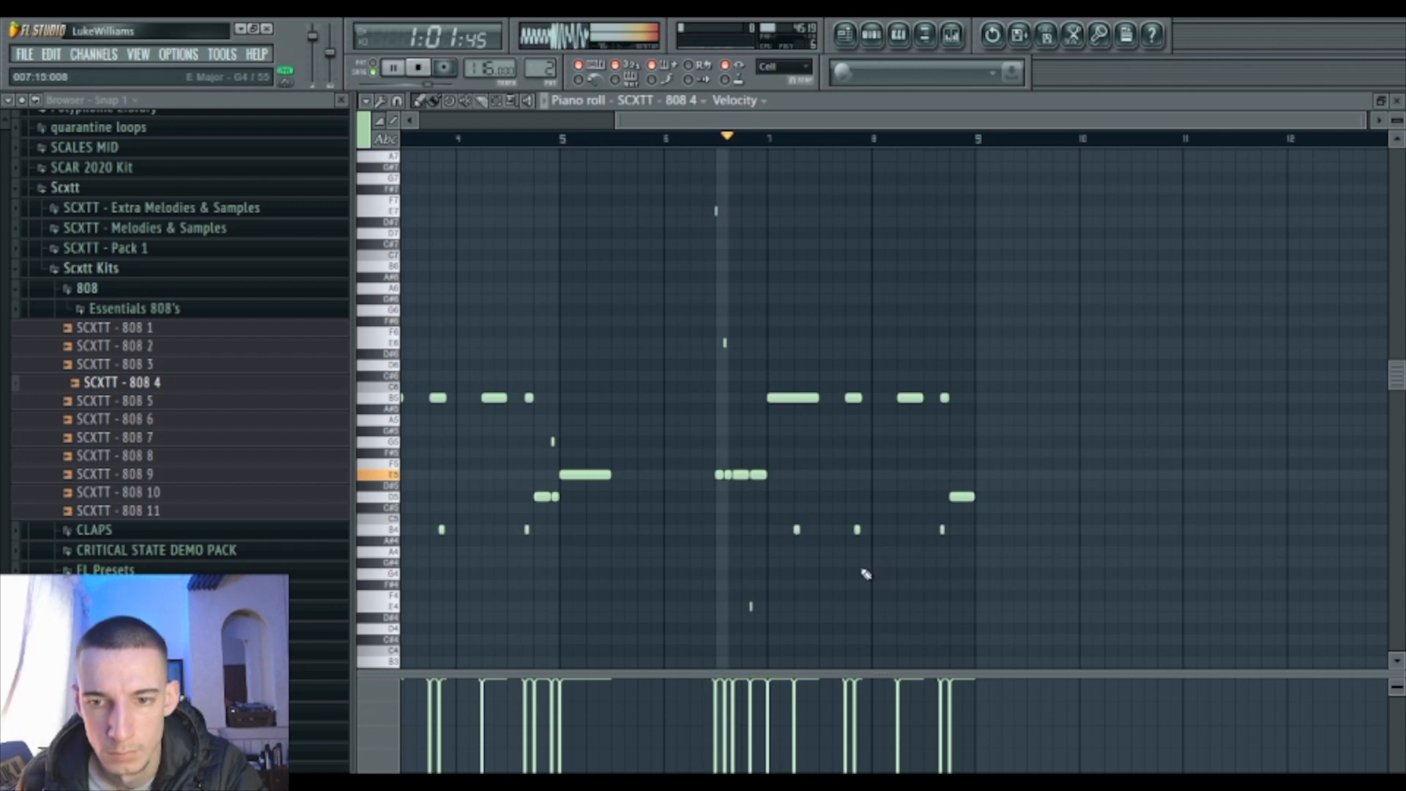
{"action": "left_click_drag", "start_coordinate": [1364, 121], "coordinate": [844, 135]}
{"action": "left_click_drag", "start_coordinate": [824, 124], "coordinate": [1054, 130]}
{"action": "key", "text": "space"}
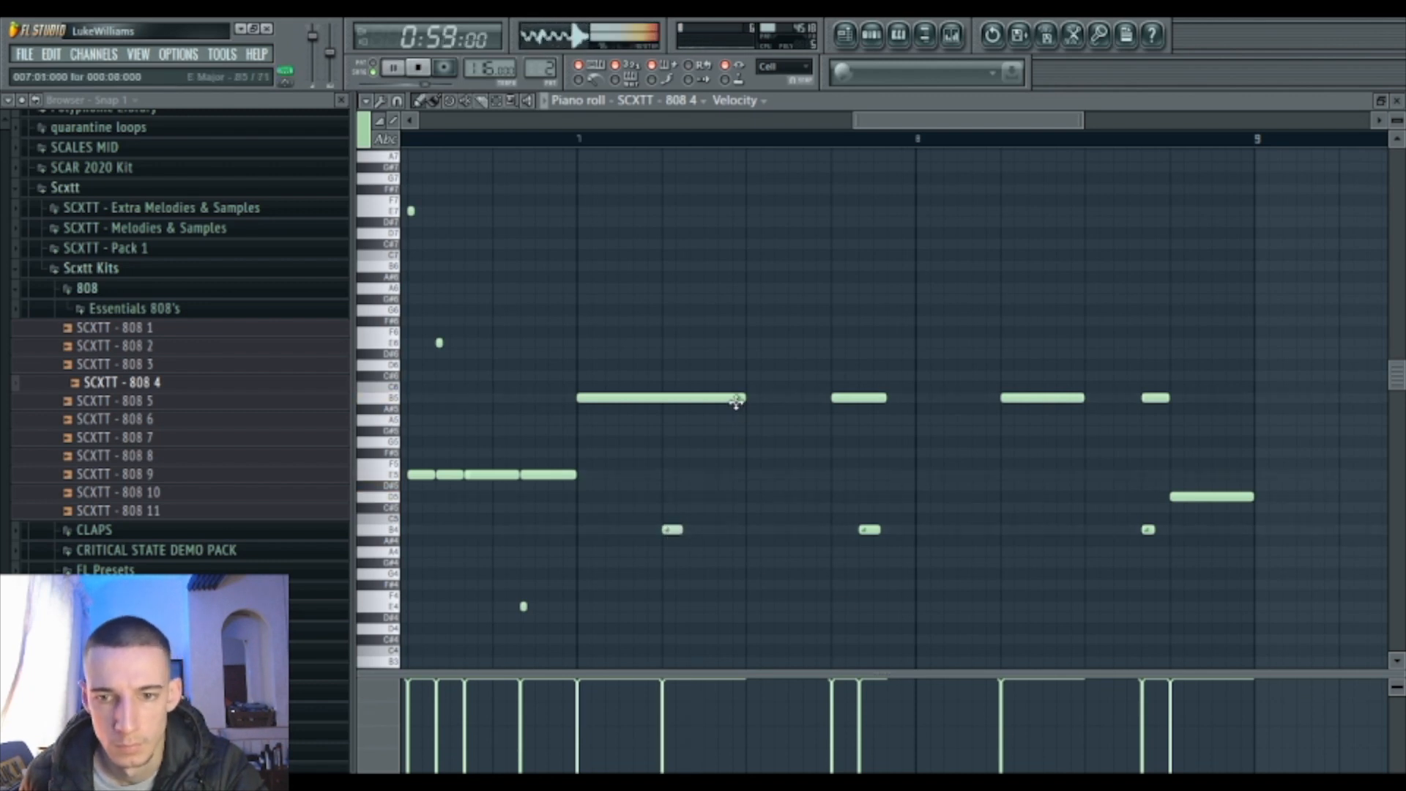
{"action": "key", "text": "space"}
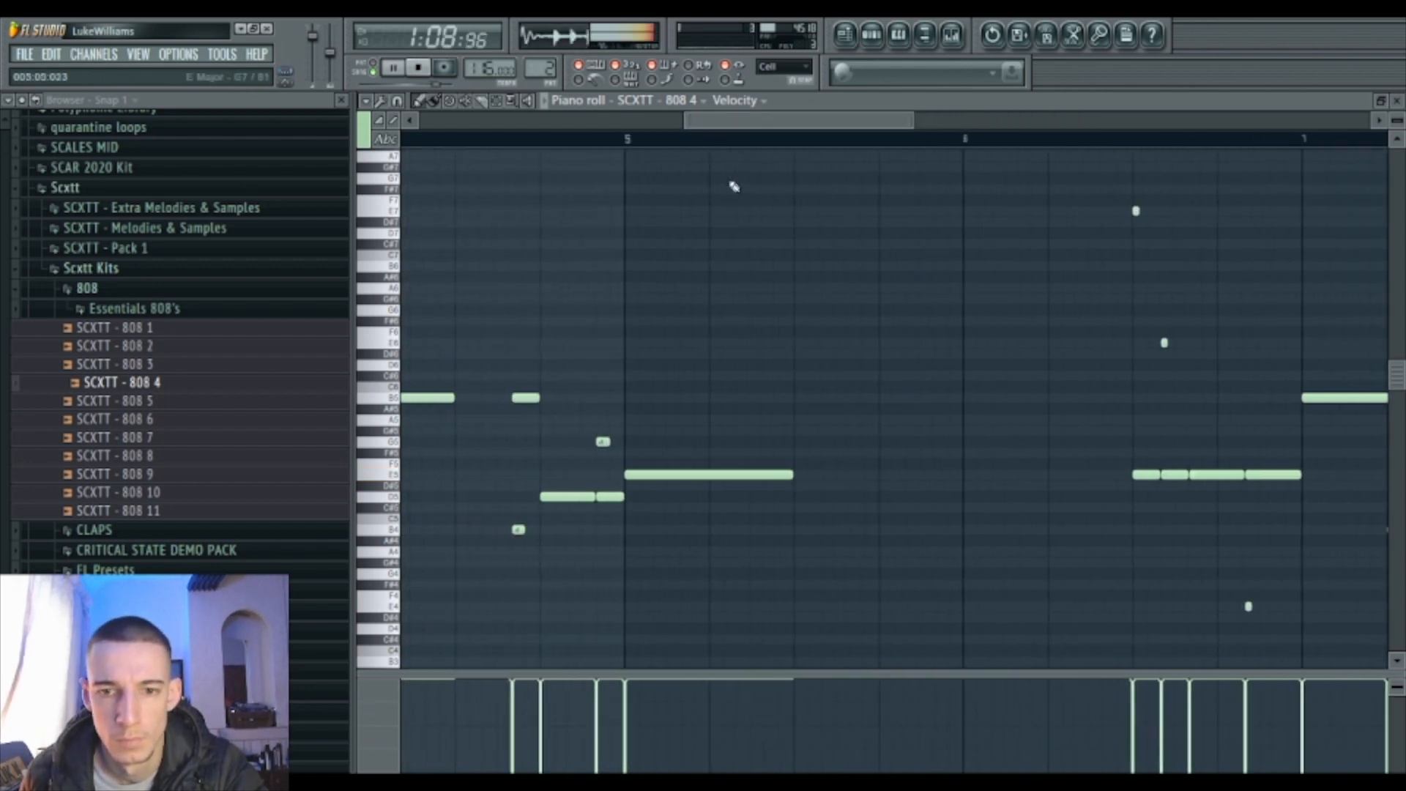
Copy the split D5 notes with their G5 slide from before bar 5 to just before bar 9, replacing the single D5 note.
{"action": "left_click_drag", "start_coordinate": [917, 121], "coordinate": [1185, 120]}
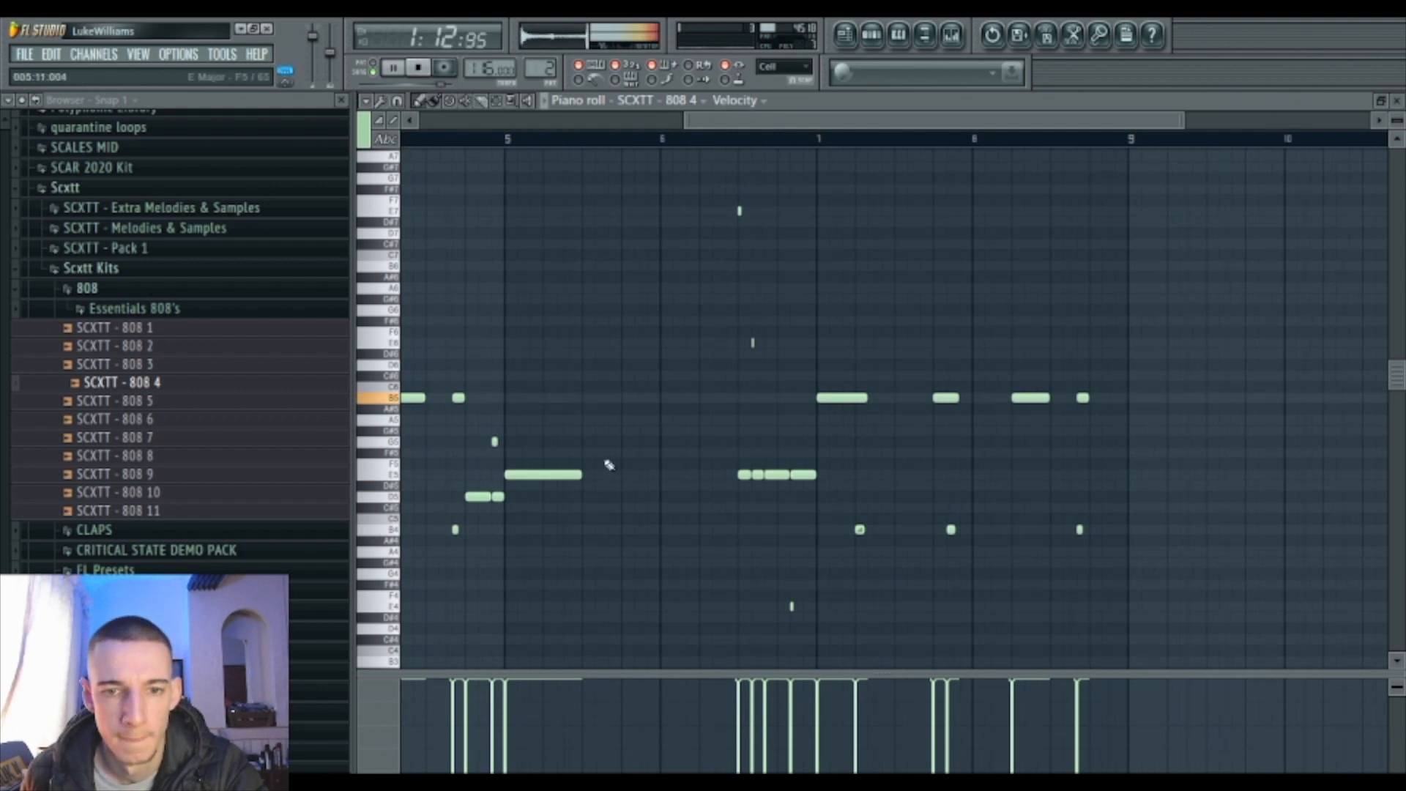
{"action": "left_click_drag", "start_coordinate": [480, 430], "coordinate": [1098, 496]}
{"action": "left_click", "coordinate": [1128, 536], "text": "ctrl"}
Leave the piano roll for the playlist and bring up the channels of the current pattern.
{"action": "double_click", "coordinate": [853, 104]}
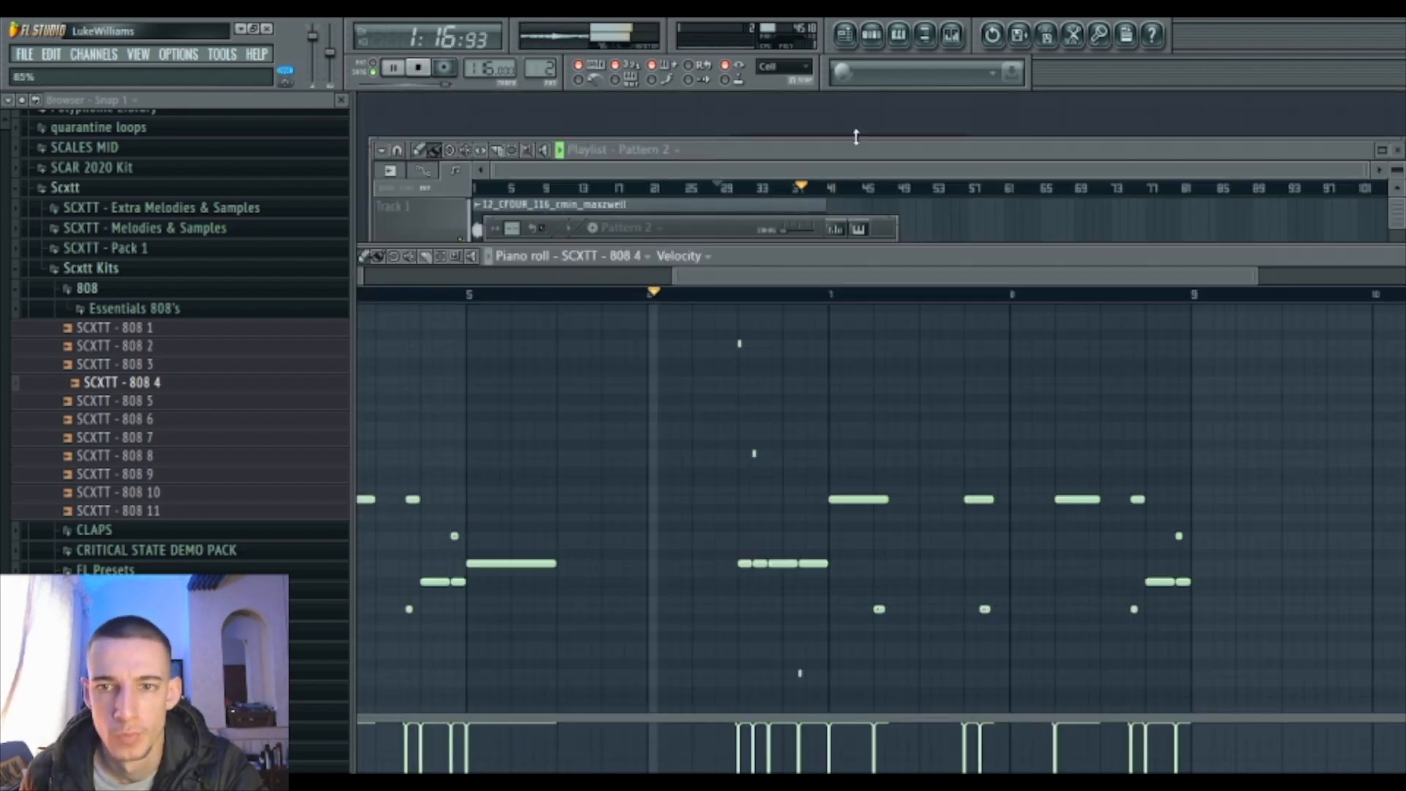
{"action": "left_click", "coordinate": [856, 148]}
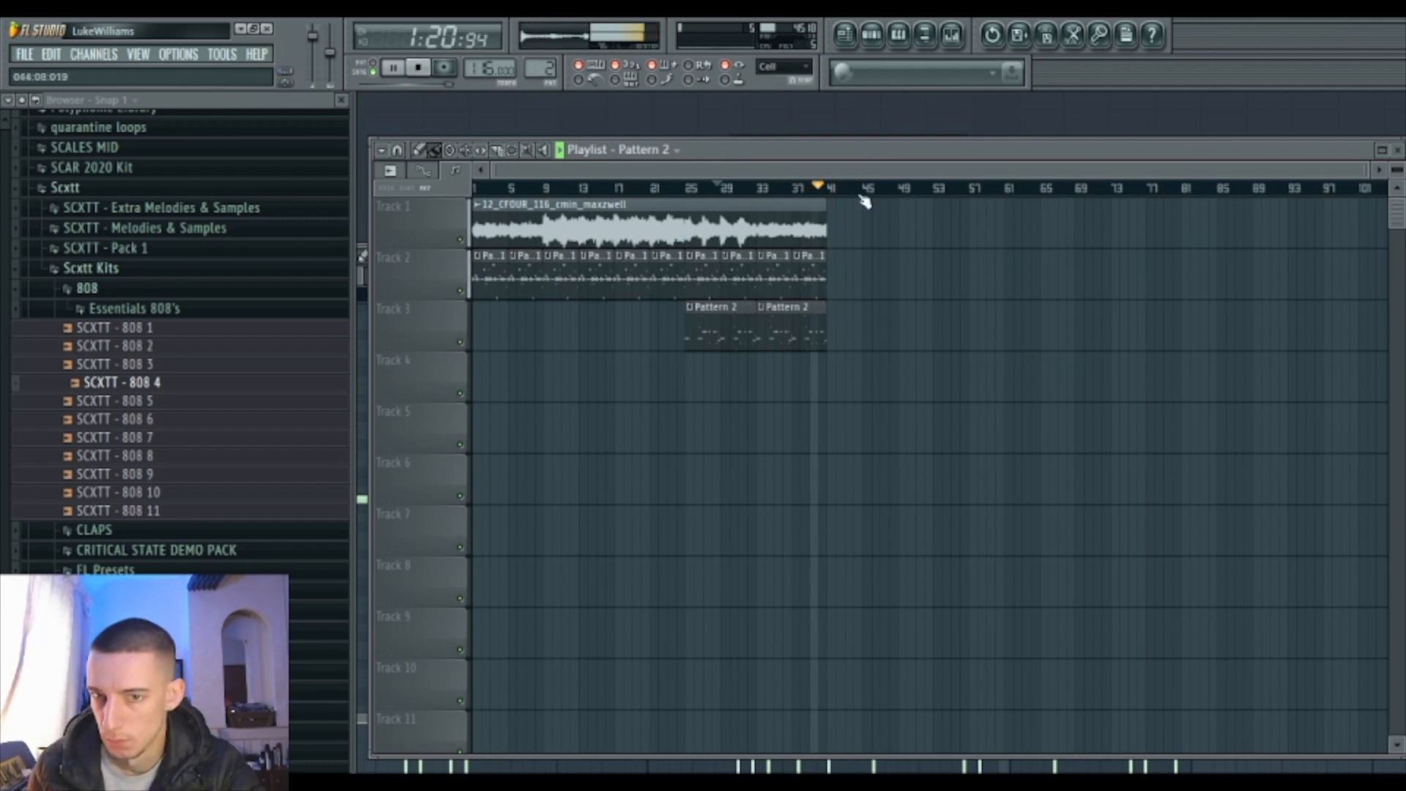
{"action": "key", "text": "F6"}
{"action": "left_click", "coordinate": [576, 267]}
{"action": "key", "text": "space"}
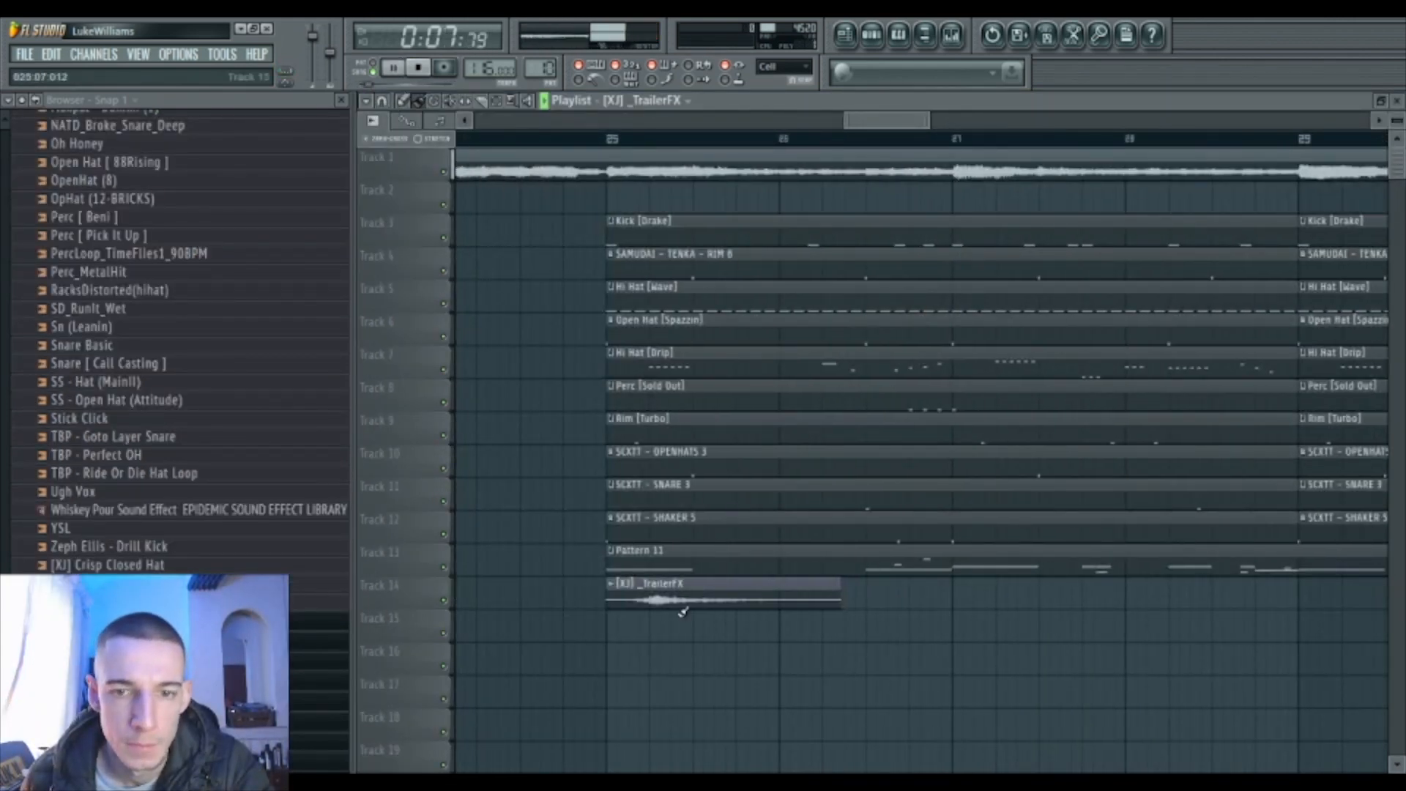
Move the [XJ] _TrailerFX clip so its peak lands on bar 25 and link it to mixer insert 4.
{"action": "left_click_drag", "start_coordinate": [683, 611], "coordinate": [656, 602]}
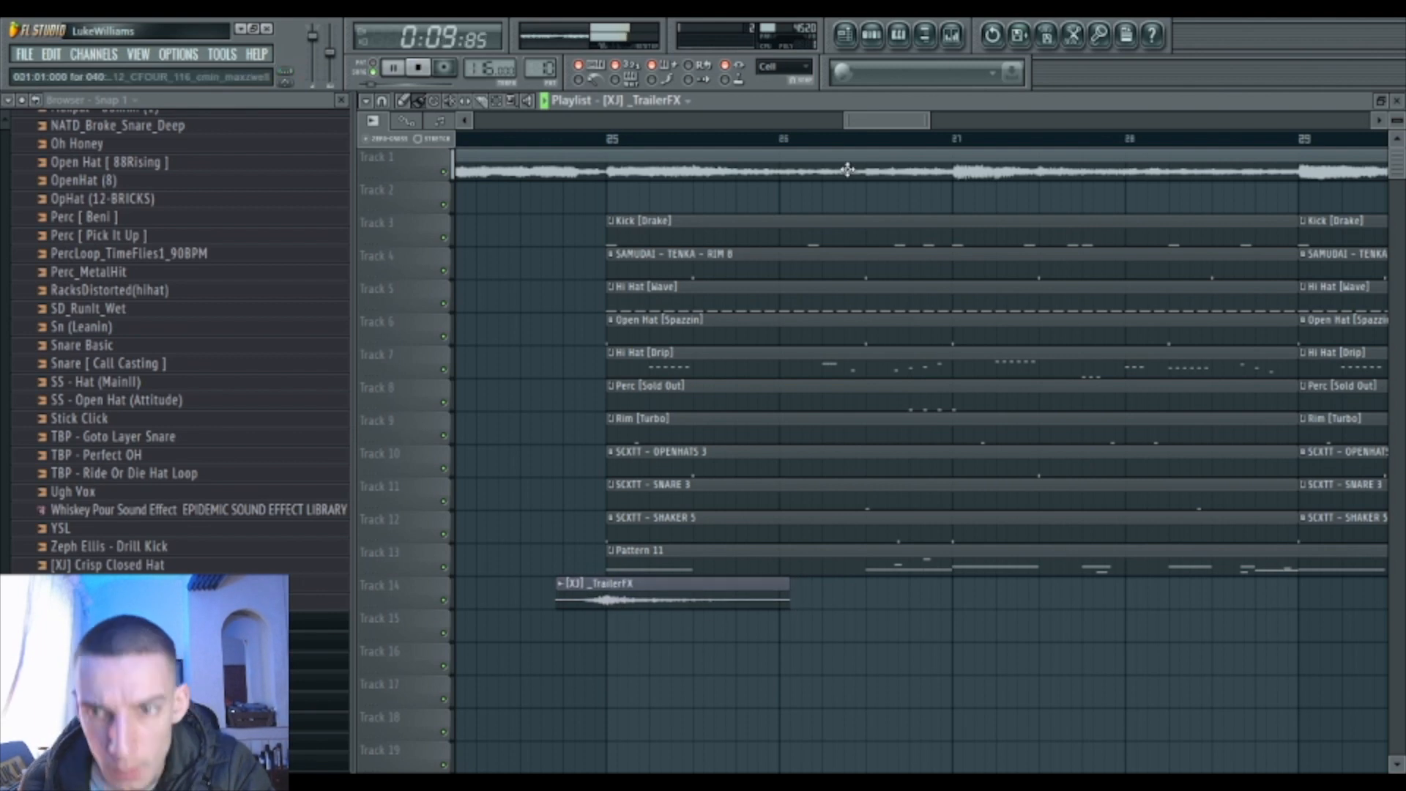
{"action": "left_click", "coordinate": [953, 35]}
{"action": "left_click", "coordinate": [622, 276]}
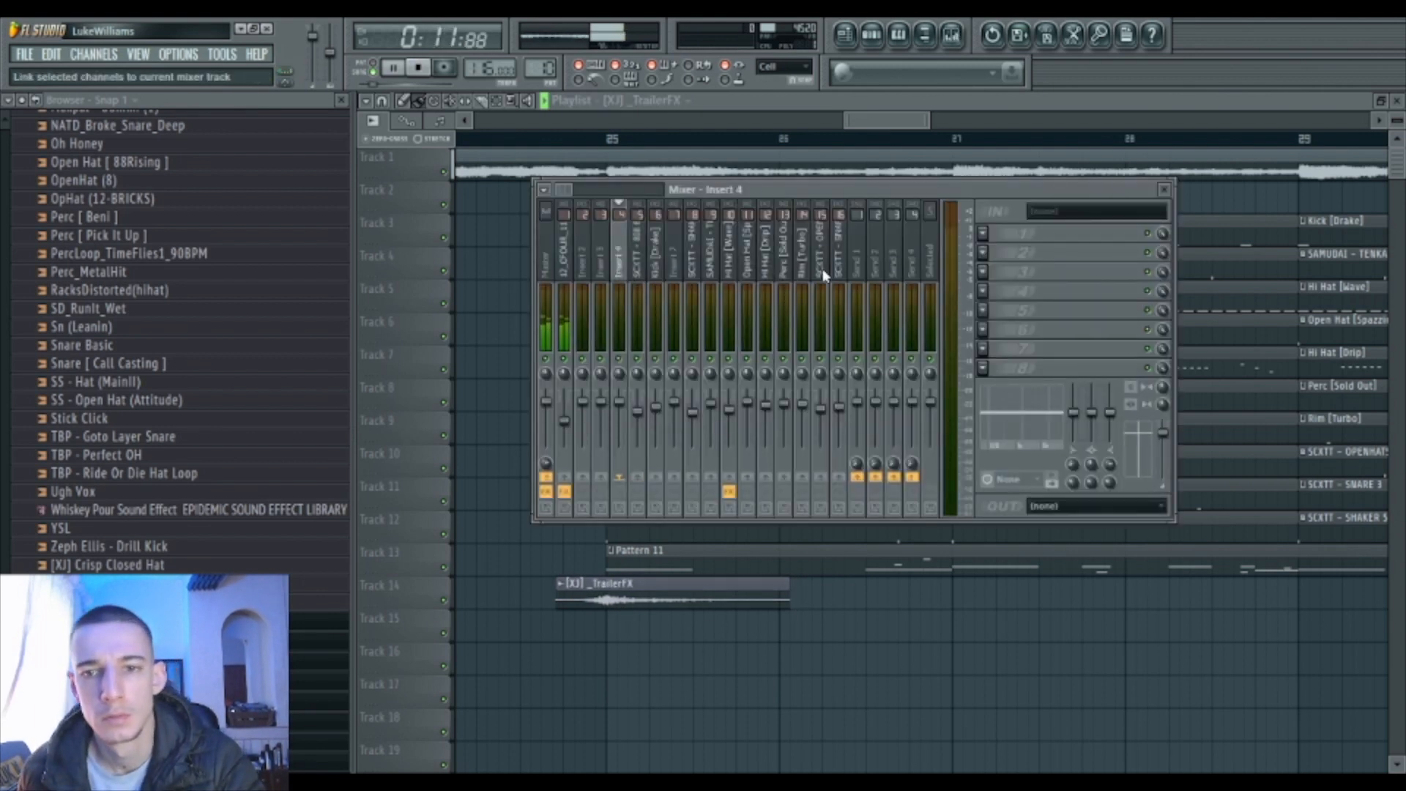
Cut the lows and lower the level of the TrailerFX mixer track, auditioning the lead-in to bar 25.
{"action": "left_click_drag", "start_coordinate": [1011, 431], "coordinate": [985, 438]}
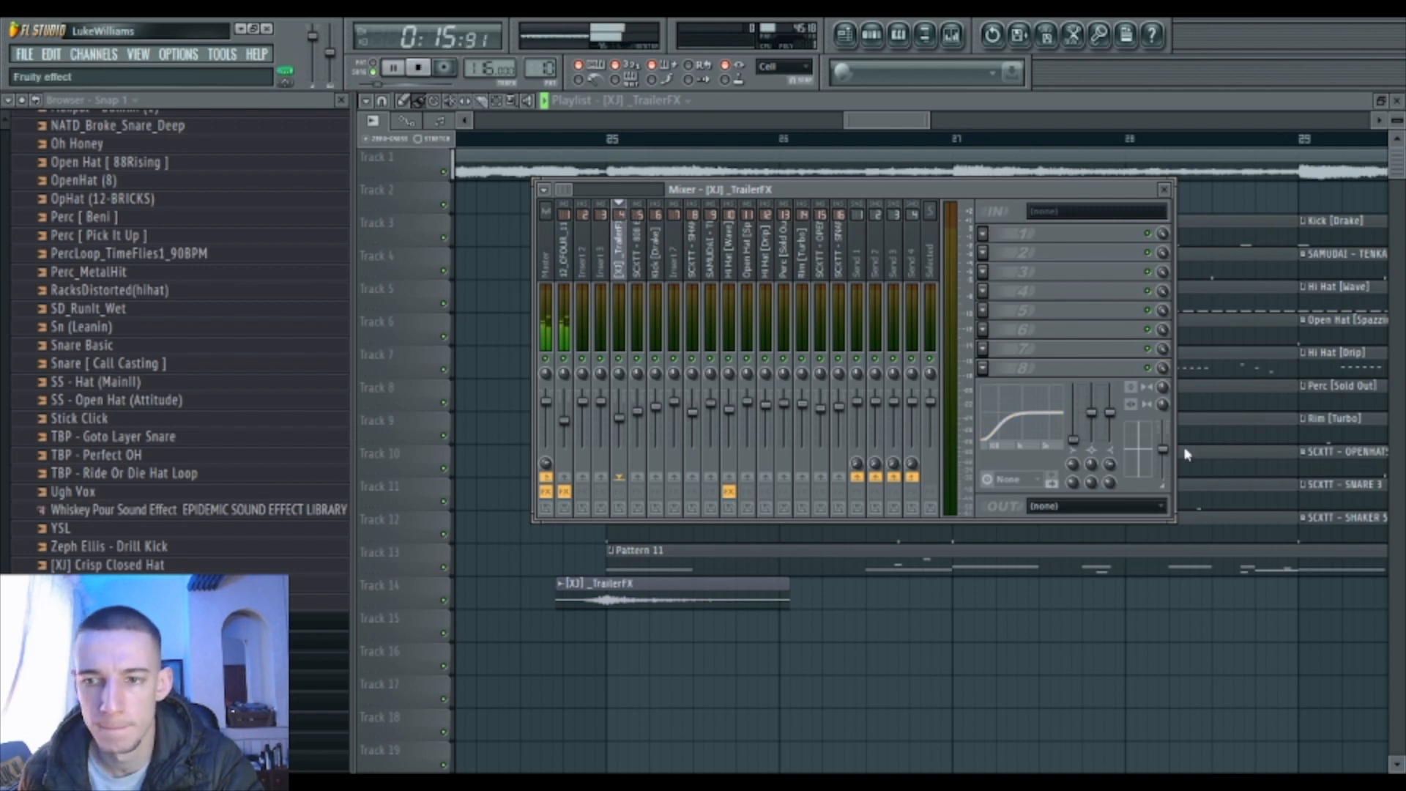
{"action": "key", "text": "F9"}
{"action": "left_click", "coordinate": [556, 139]}
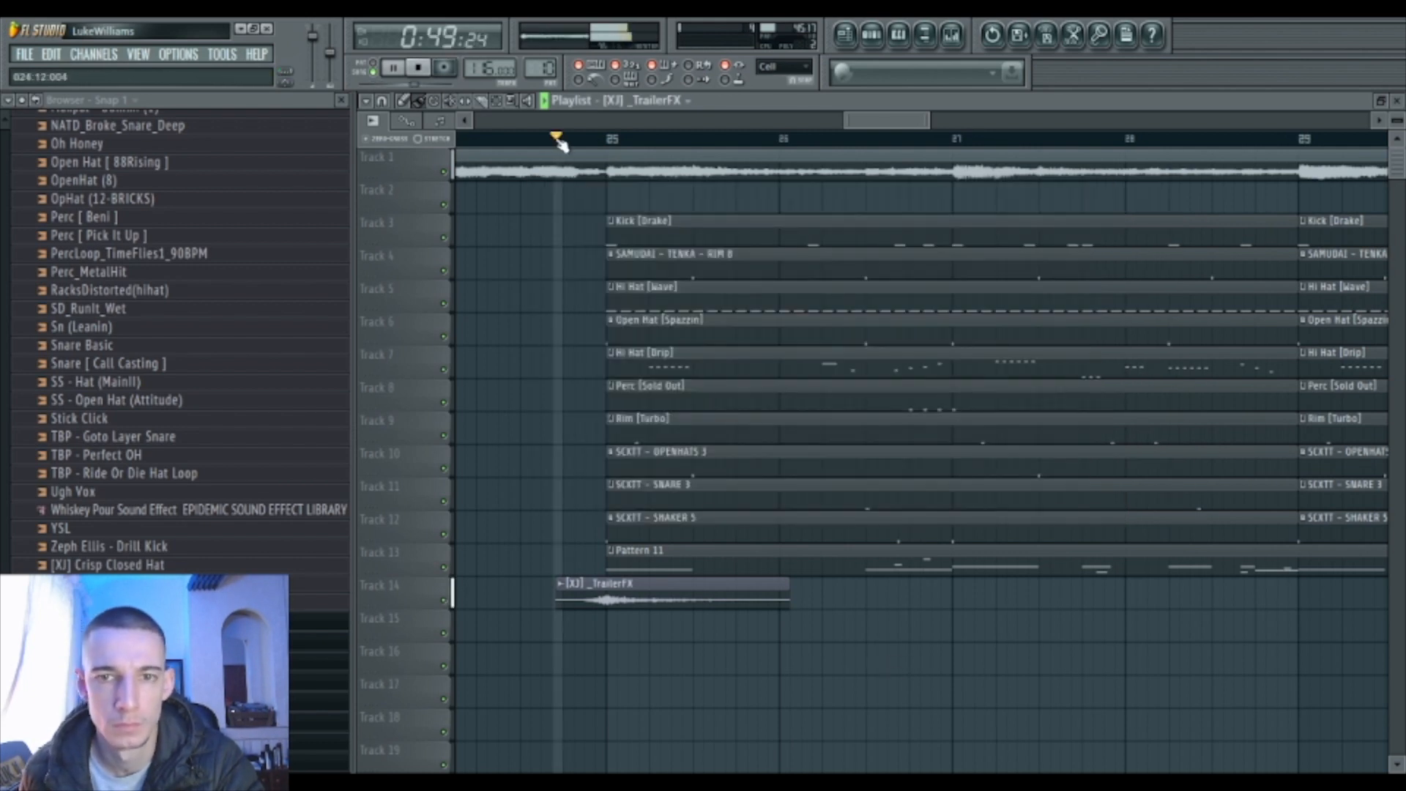
{"action": "left_click", "coordinate": [951, 35]}
{"action": "key", "text": "space"}
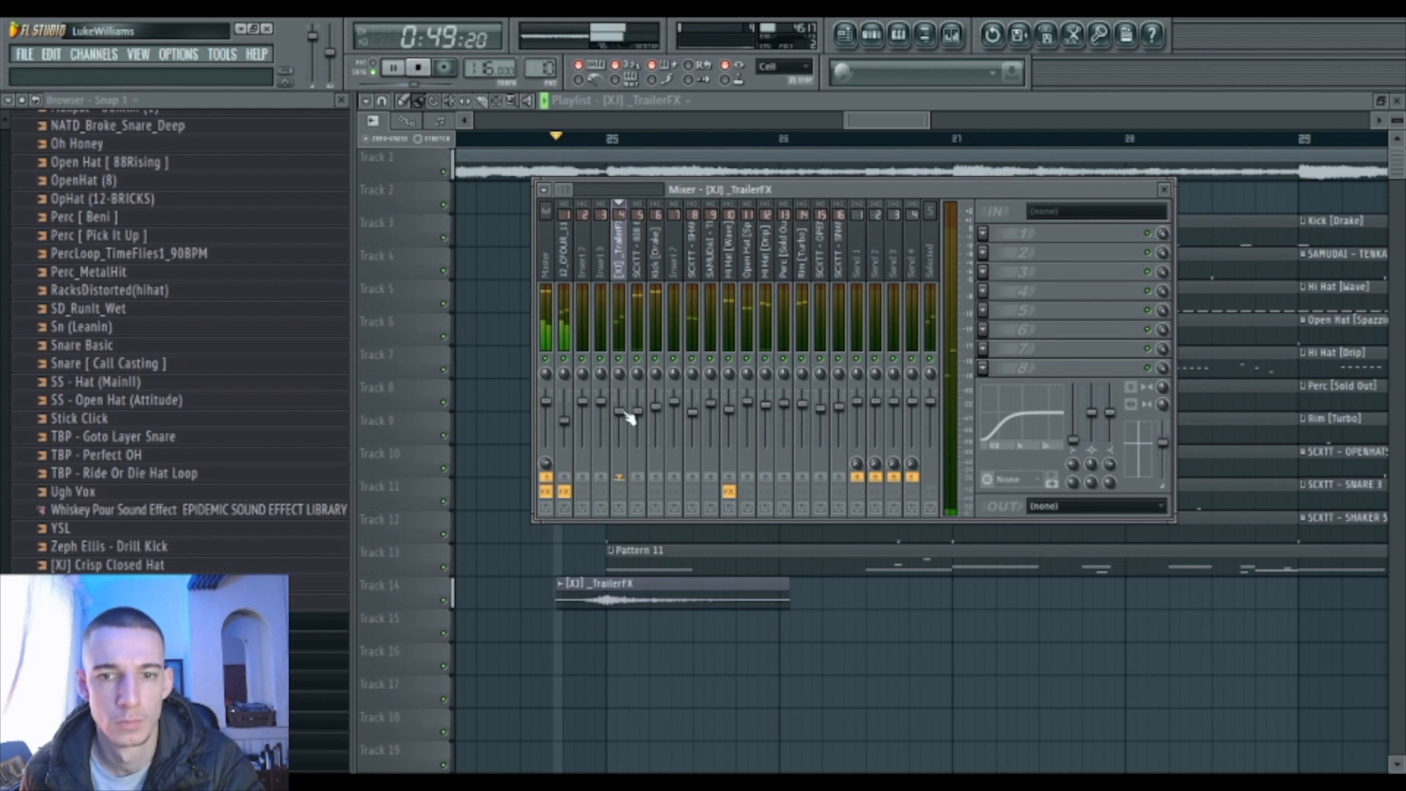
{"action": "key", "text": "F9"}
{"action": "key", "text": "space"}
{"action": "left_click_drag", "start_coordinate": [885, 120], "coordinate": [1370, 124]}
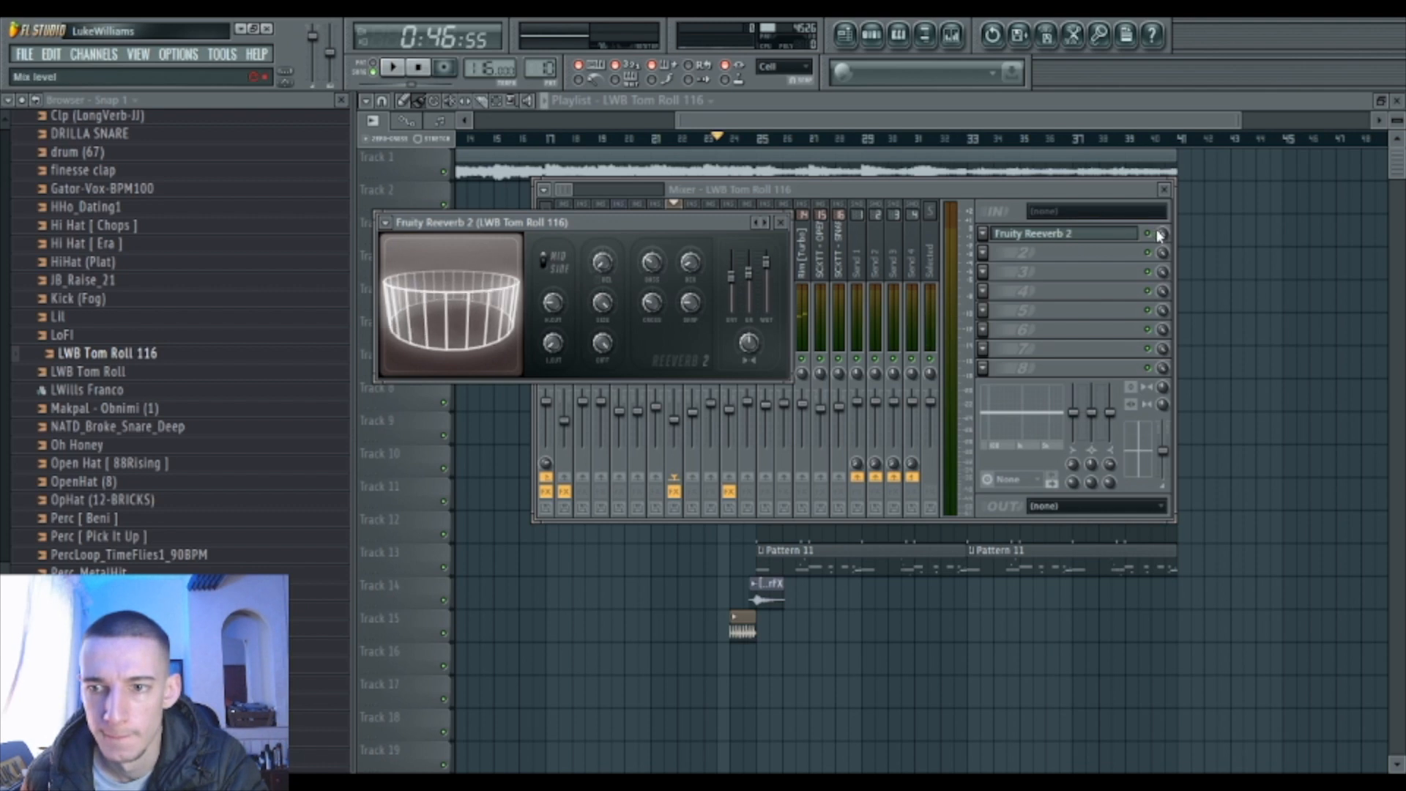
Set the mix level of Fruity Reeverb 2 on the LWB Tom Roll 116 track to about 54% while auditioning.
{"action": "left_click", "coordinate": [1161, 233]}
{"action": "key", "text": "space"}
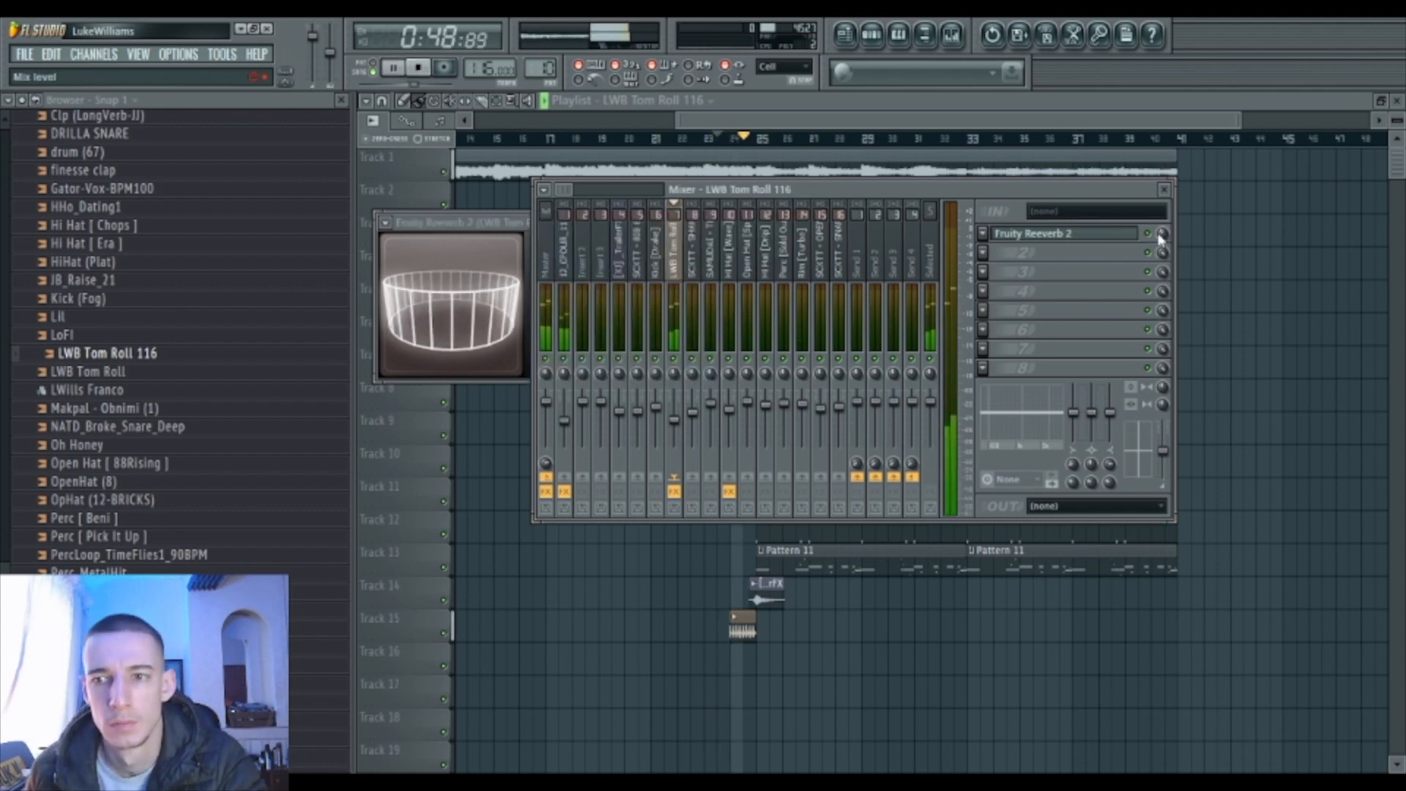
{"action": "key", "text": "space"}
{"action": "key", "text": "space"}
{"action": "left_click_drag", "start_coordinate": [1164, 240], "coordinate": [1165, 231]}
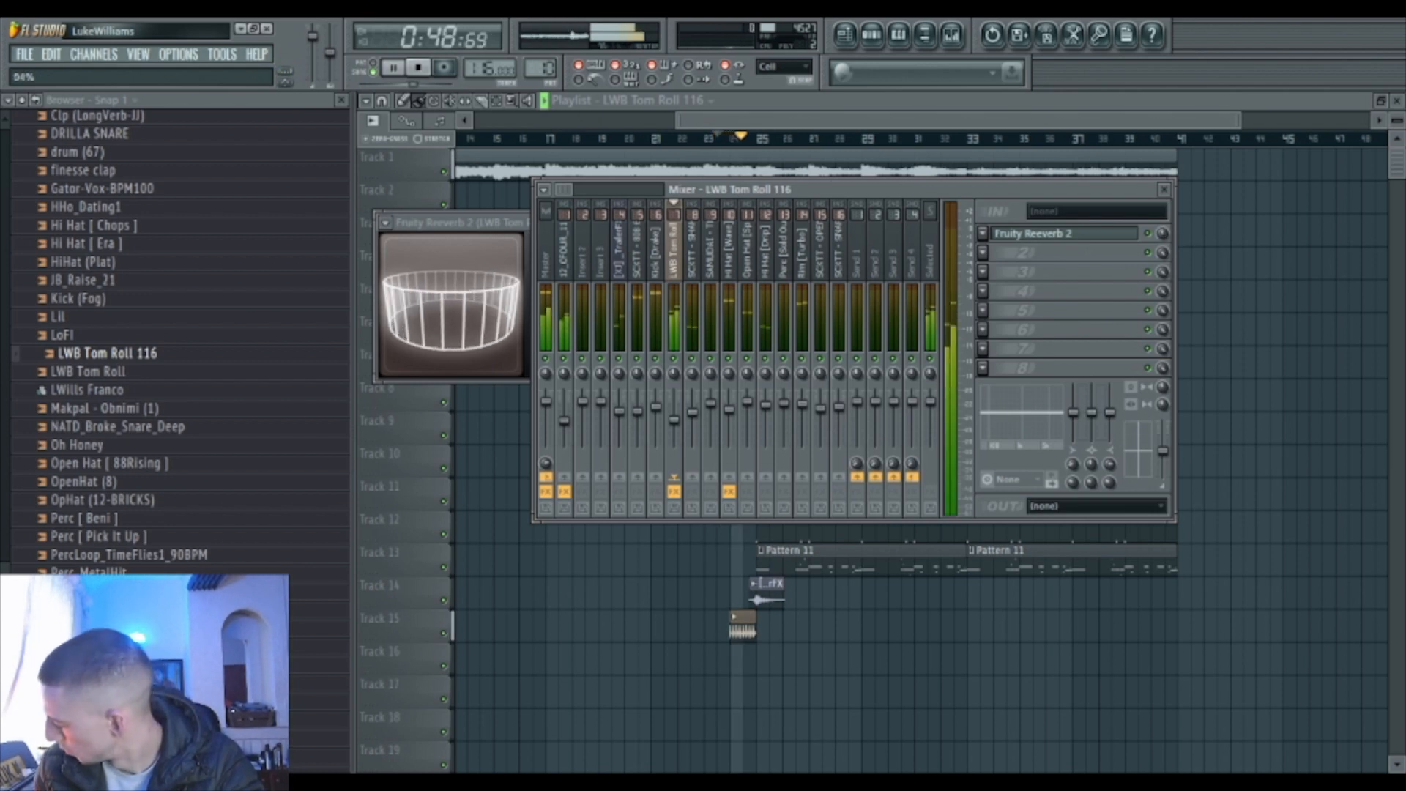
{"action": "key", "text": "F12"}
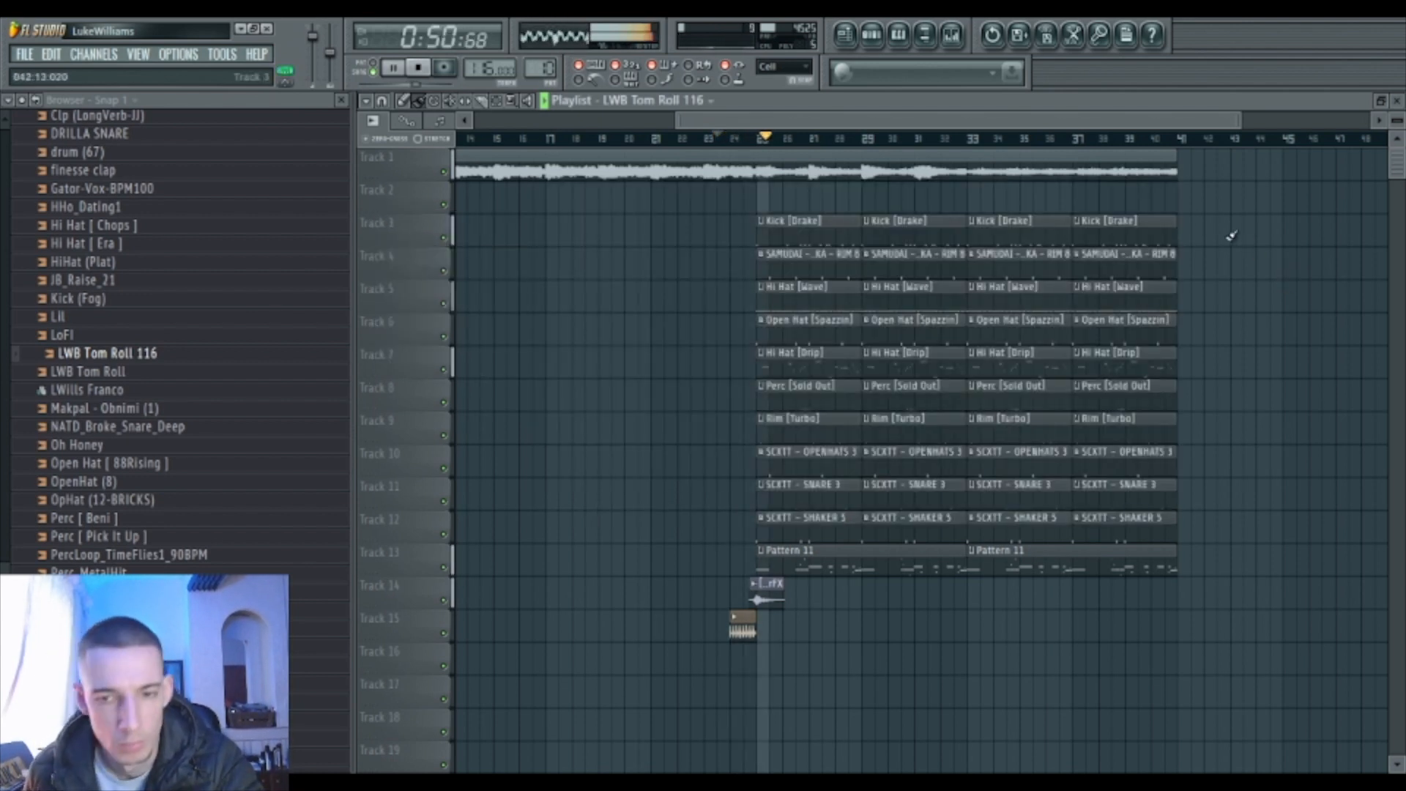
Check the master track in the mixer and look through the browser for further effect samples.
{"action": "key", "text": "F9"}
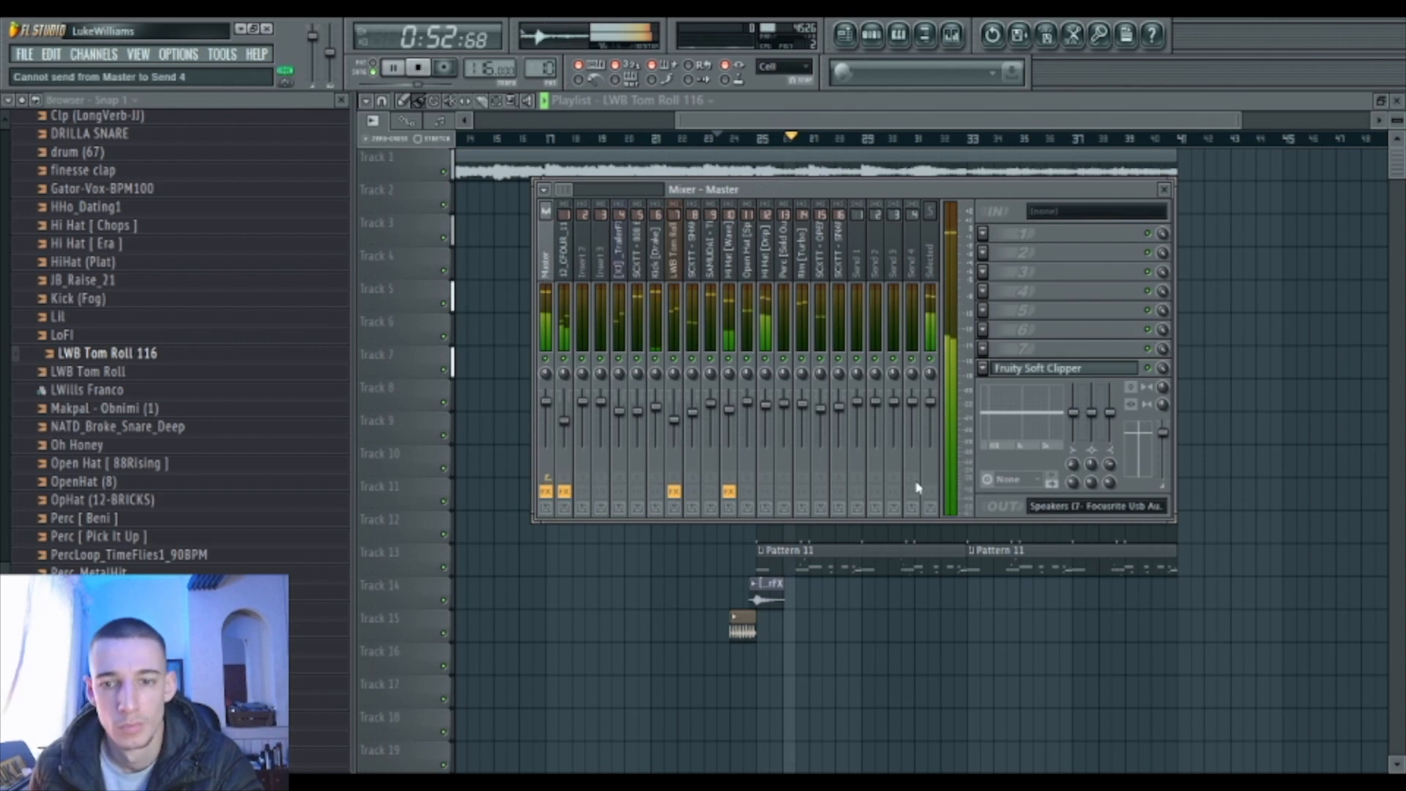
{"action": "key", "text": "F9"}
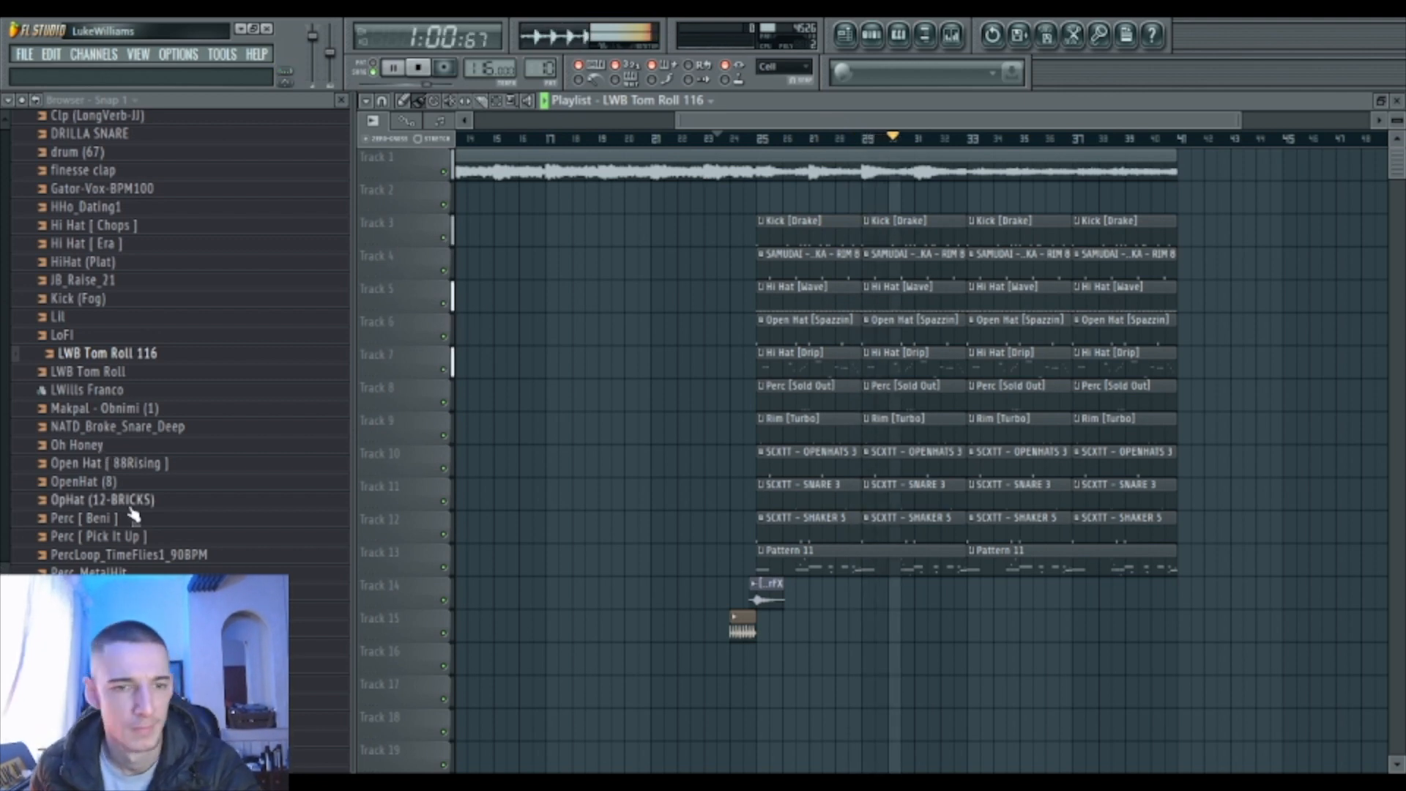
{"action": "scroll", "coordinate": [131, 510], "scroll_direction": "down", "scroll_amount": 1}
{"action": "scroll", "coordinate": [176, 337], "scroll_direction": "down", "scroll_amount": 5}
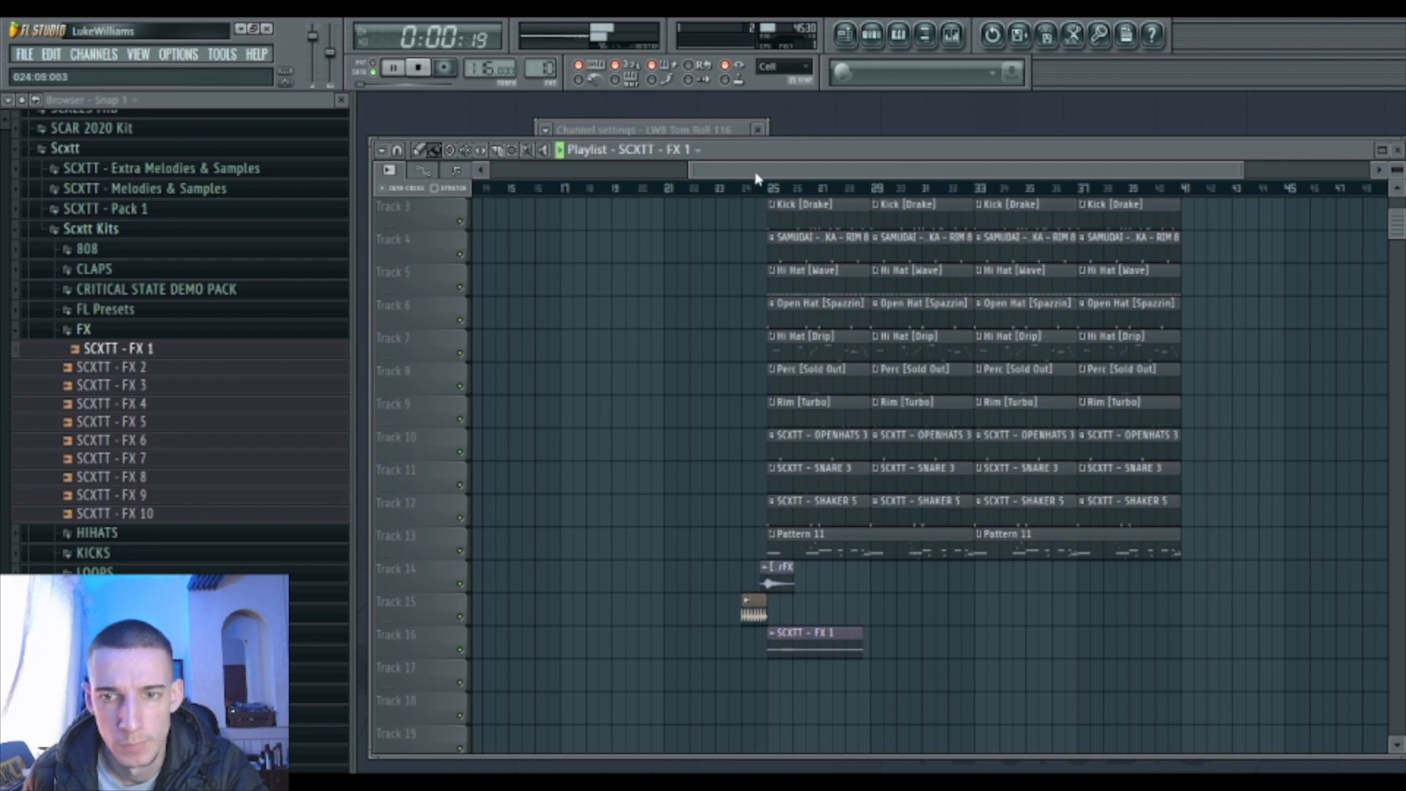
Adjust the pitch shift of the SCXTT - FX 1 clip while auditioning it and link it to a free mixer track.
{"action": "left_click", "coordinate": [802, 632]}
{"action": "key", "text": "space"}
{"action": "scroll", "coordinate": [694, 375], "scroll_direction": "down", "scroll_amount": 1}
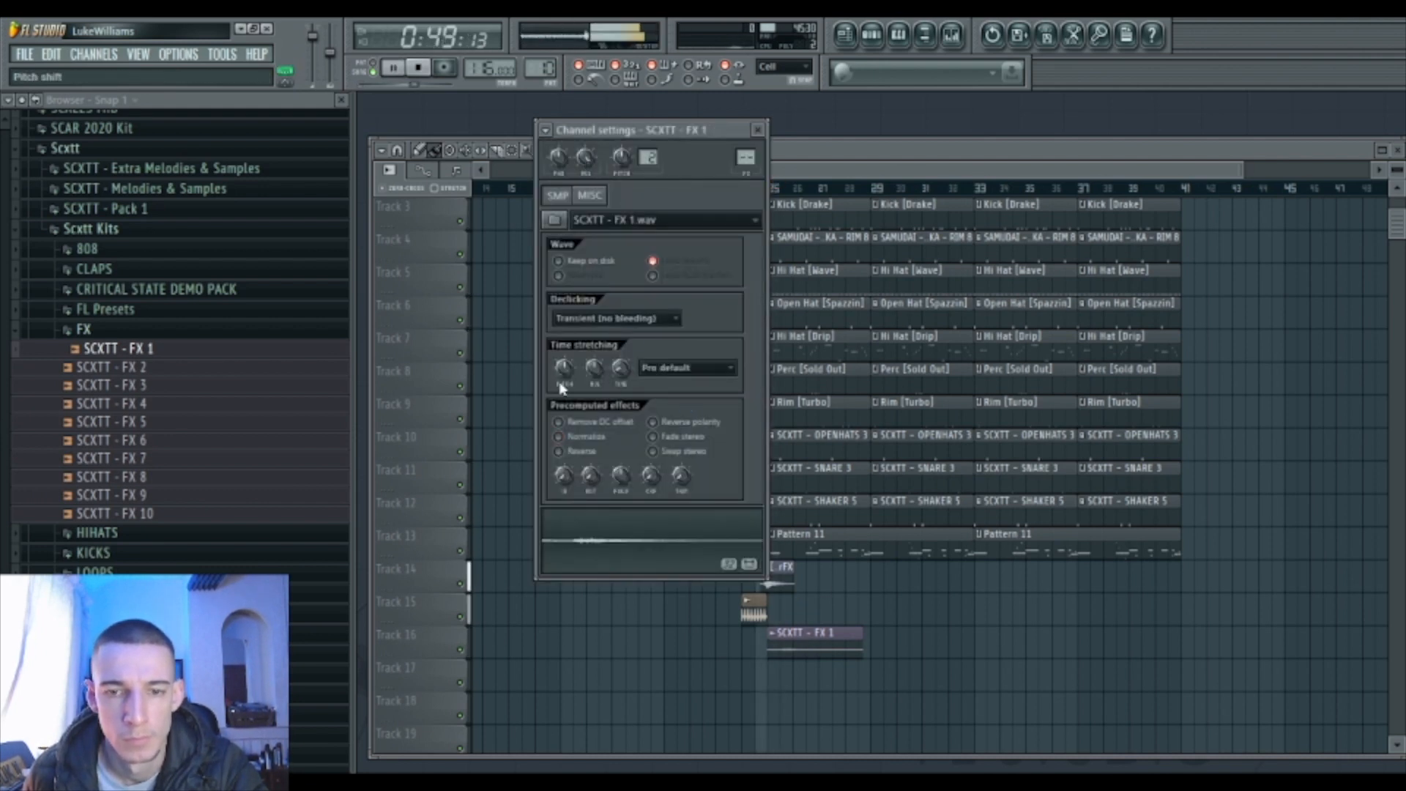
{"action": "key", "text": "space"}
{"action": "left_click_drag", "start_coordinate": [563, 372], "coordinate": [562, 365]}
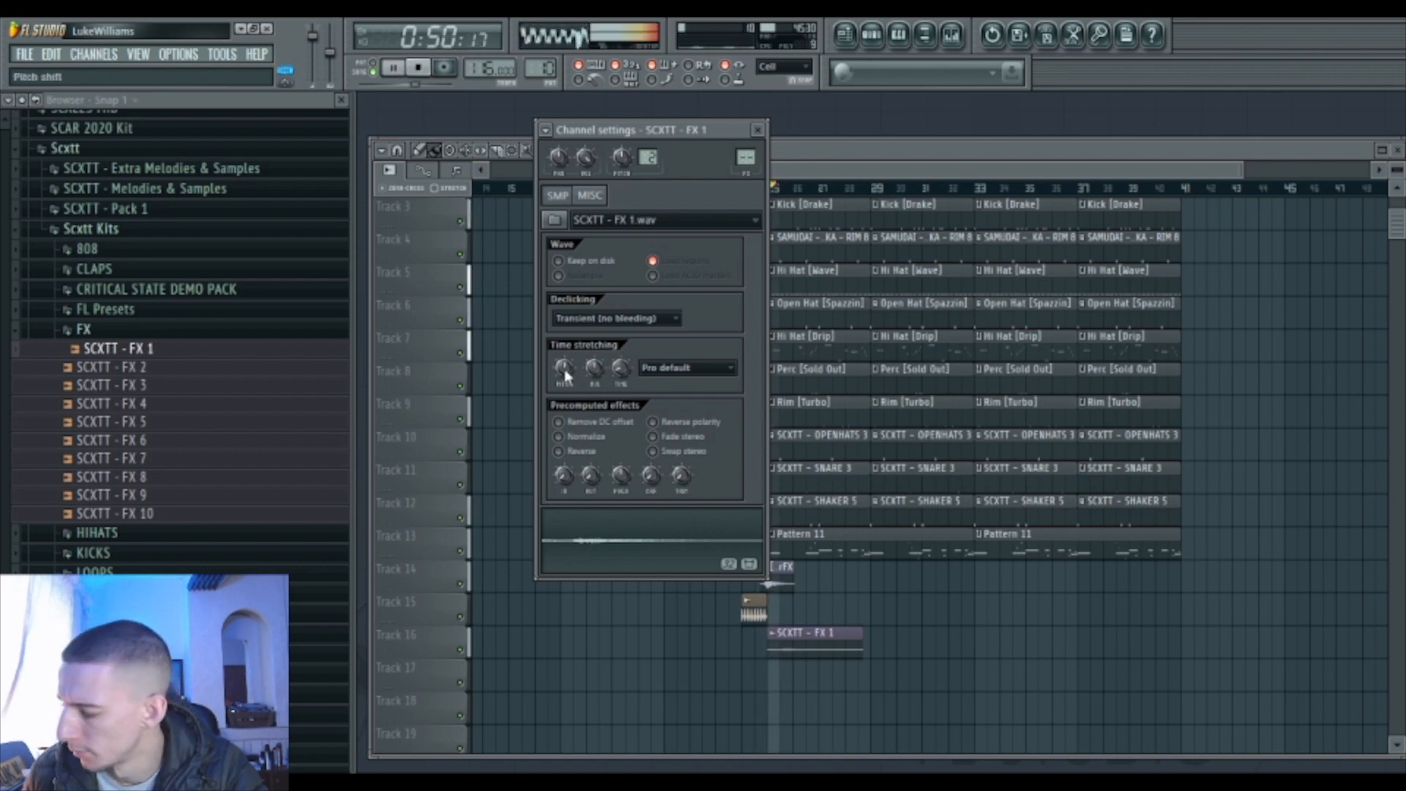
{"action": "right_click", "coordinate": [979, 672]}
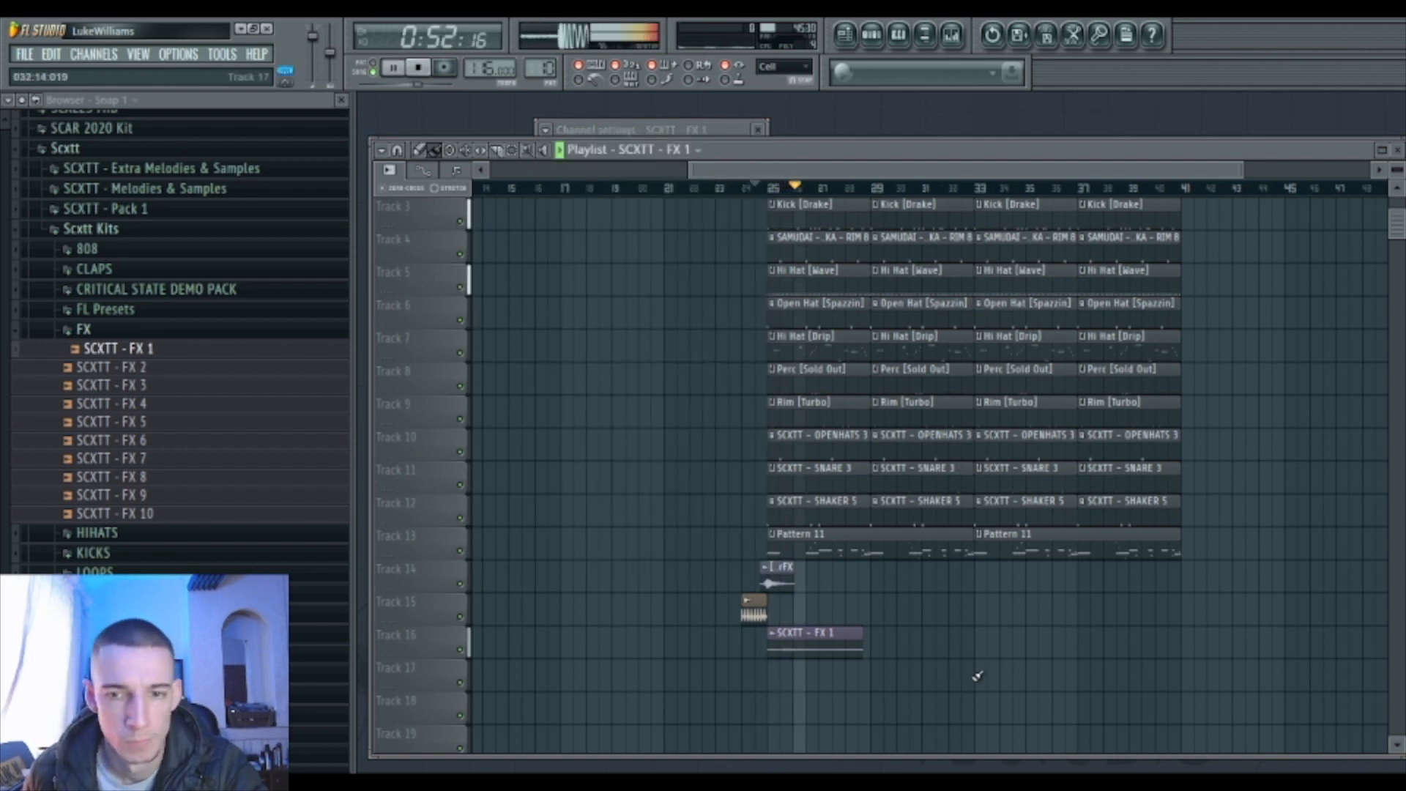
{"action": "left_click", "coordinate": [954, 38]}
{"action": "key", "text": "ctrl+l"}
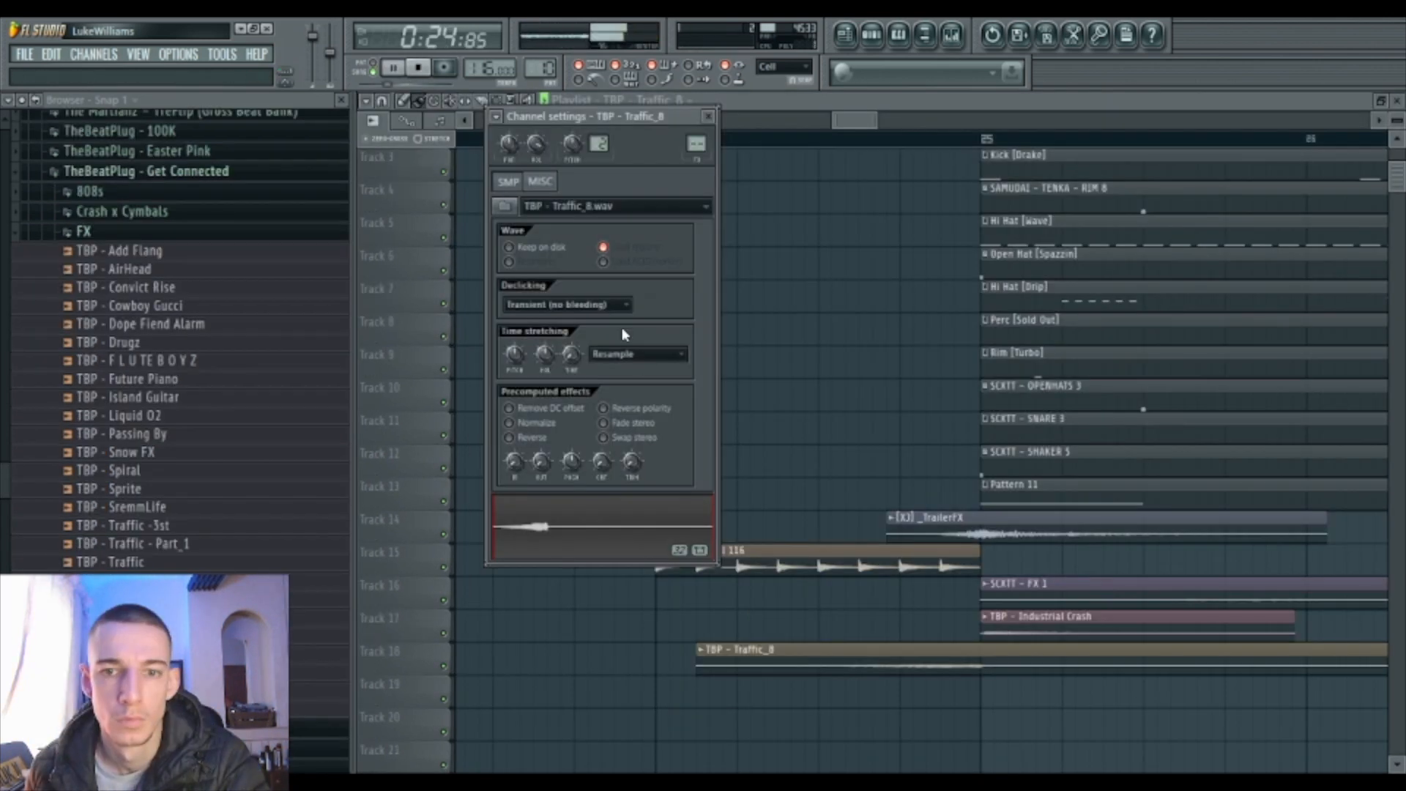
Link the TBP - Traffic_8 clip to mixer insert 20.
{"action": "right_click", "coordinate": [754, 373]}
{"action": "left_click", "coordinate": [954, 36]}
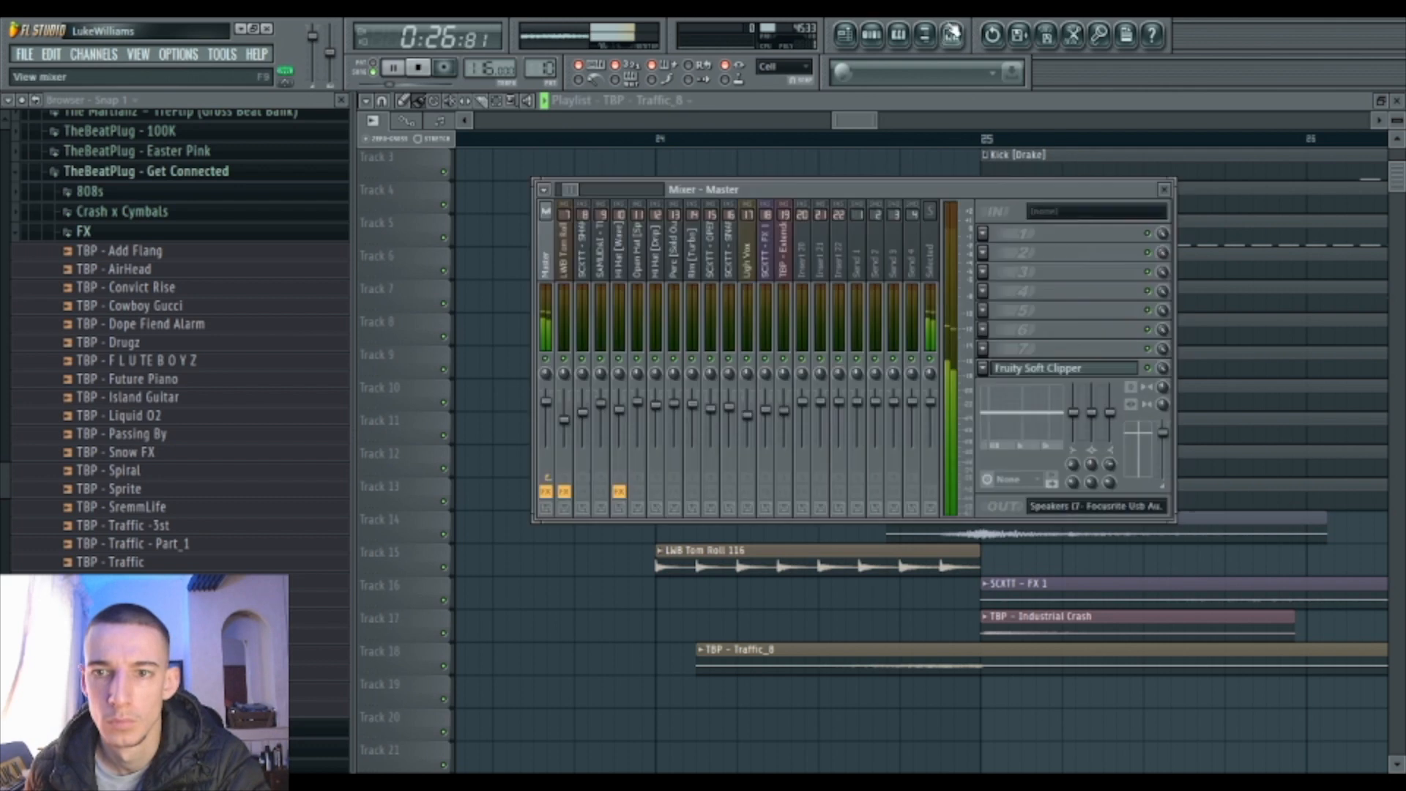
{"action": "left_click", "coordinate": [802, 253]}
{"action": "key", "text": "ctrl+l"}
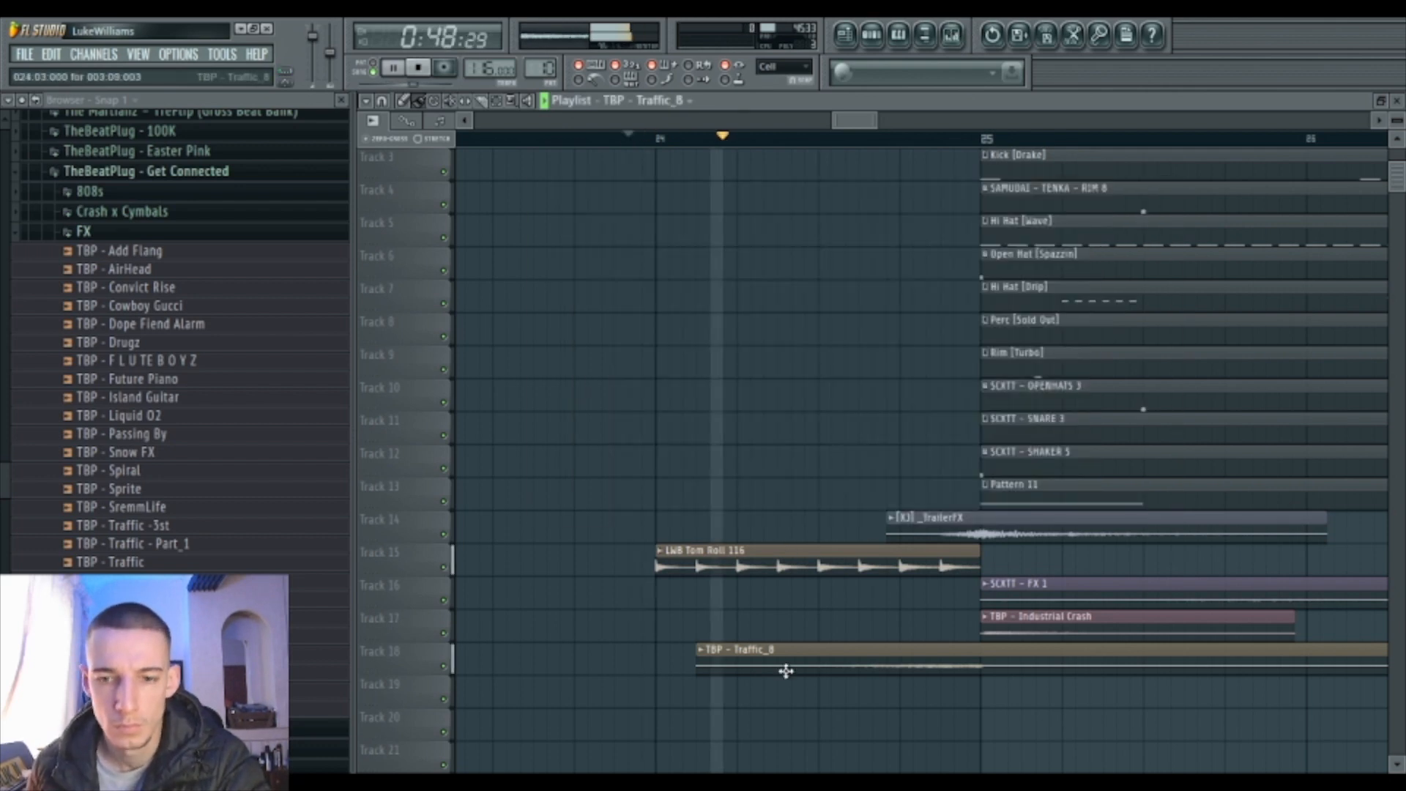
Normalize the TBP - Traffic_8 sample in its channel settings and audition the riser into bar 25.
{"action": "double_click", "coordinate": [782, 663]}
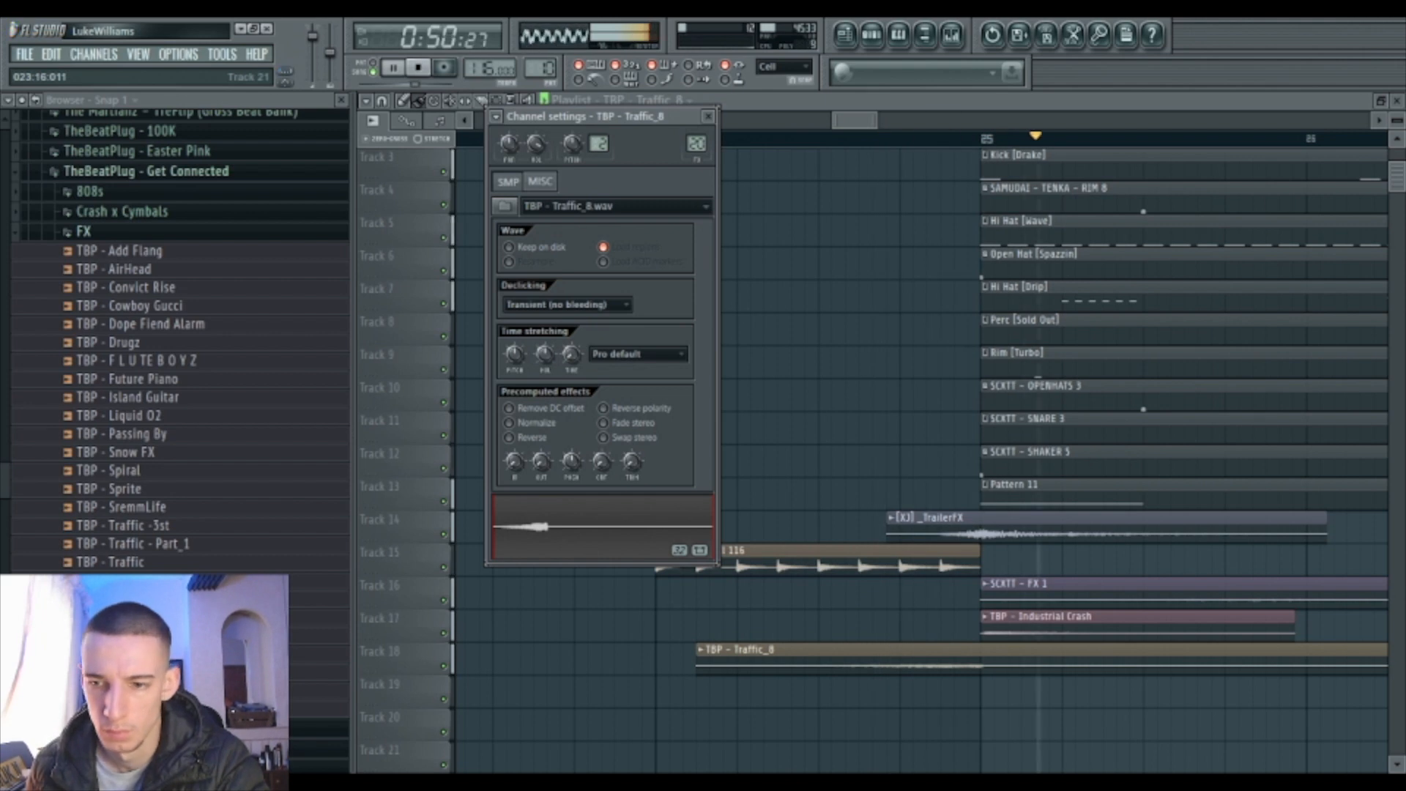
{"action": "key", "text": "space"}
{"action": "double_click", "coordinate": [775, 657]}
{"action": "key", "text": "space"}
{"action": "left_click", "coordinate": [547, 427]}
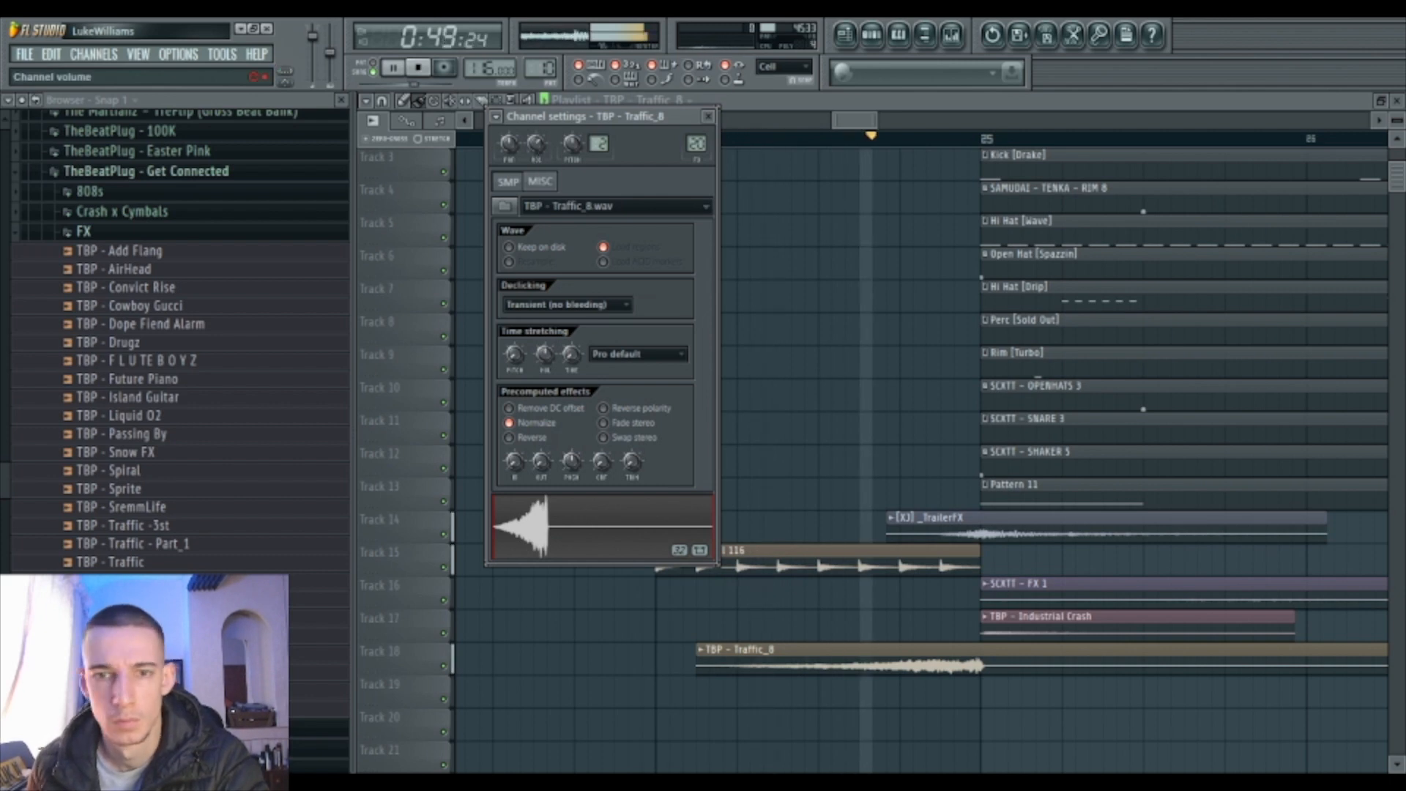
{"action": "key", "text": "space"}
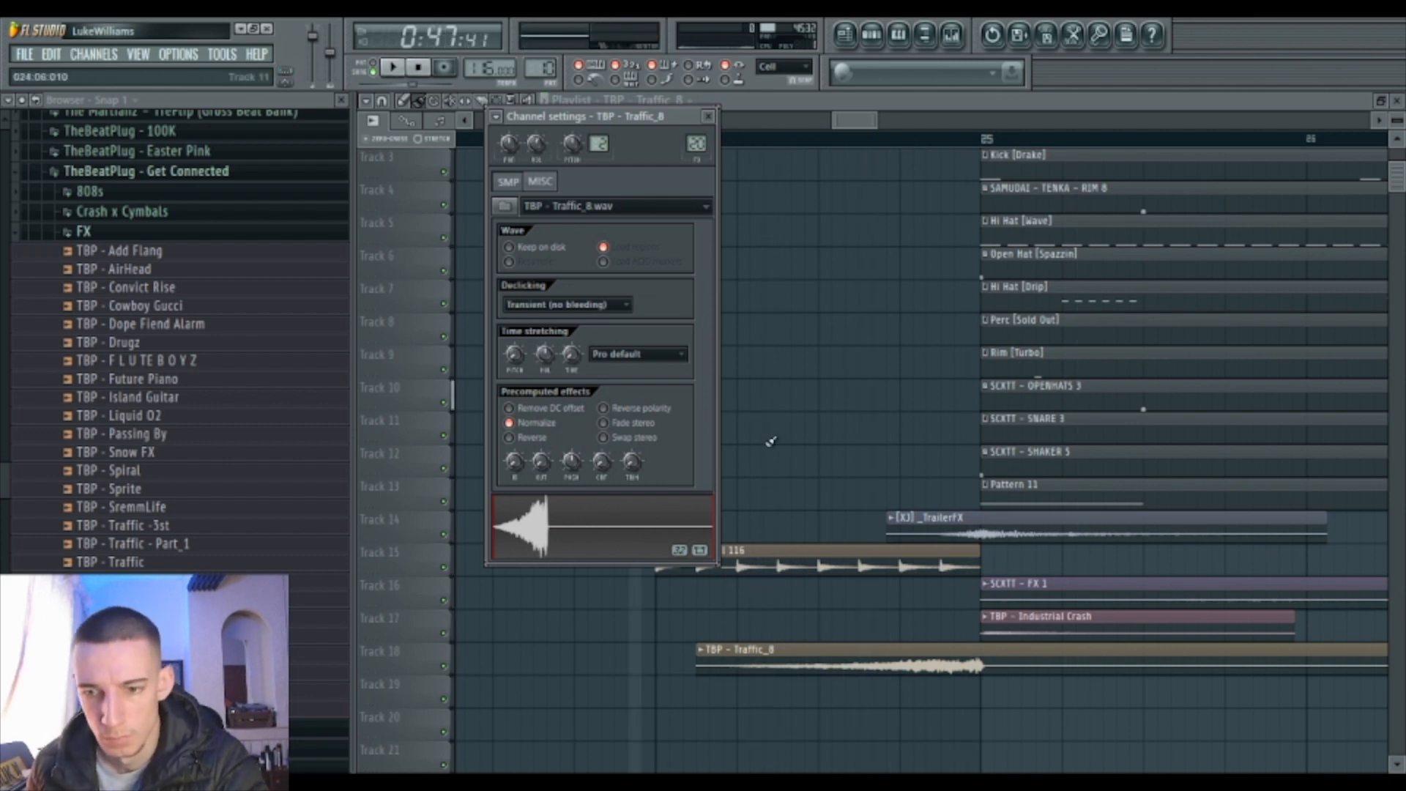
{"action": "left_click", "coordinate": [379, 107]}
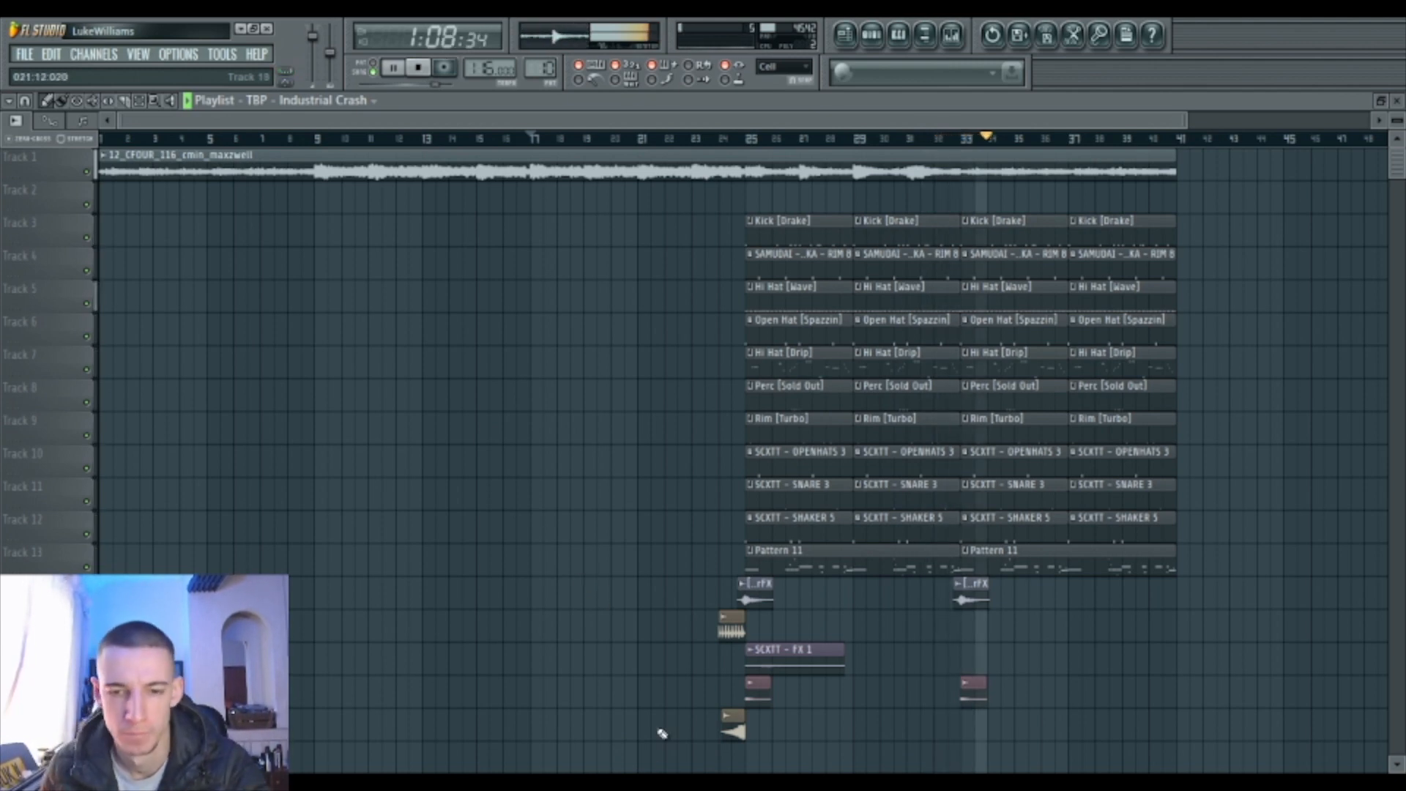
Trim the melody clip to end at bar 33 and repeat its bar 25 to 33 section directly after it as a separate clip.
{"action": "left_click_drag", "start_coordinate": [1166, 165], "coordinate": [961, 164]}
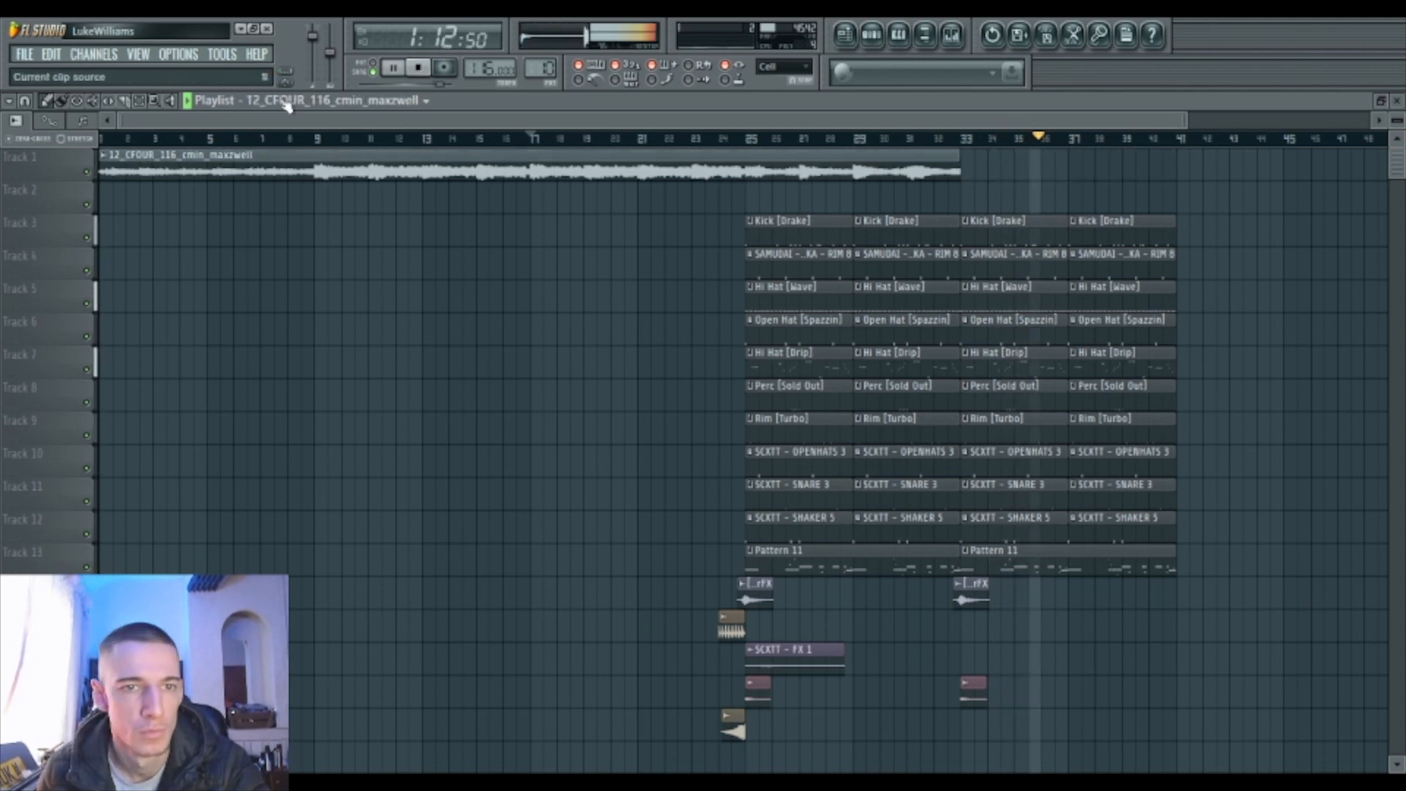
{"action": "left_click_drag", "start_coordinate": [756, 159], "coordinate": [741, 186]}
{"action": "left_click", "coordinate": [850, 157], "text": "ctrl"}
{"action": "key", "text": "ctrl+b"}
{"action": "left_click", "coordinate": [1308, 344]}
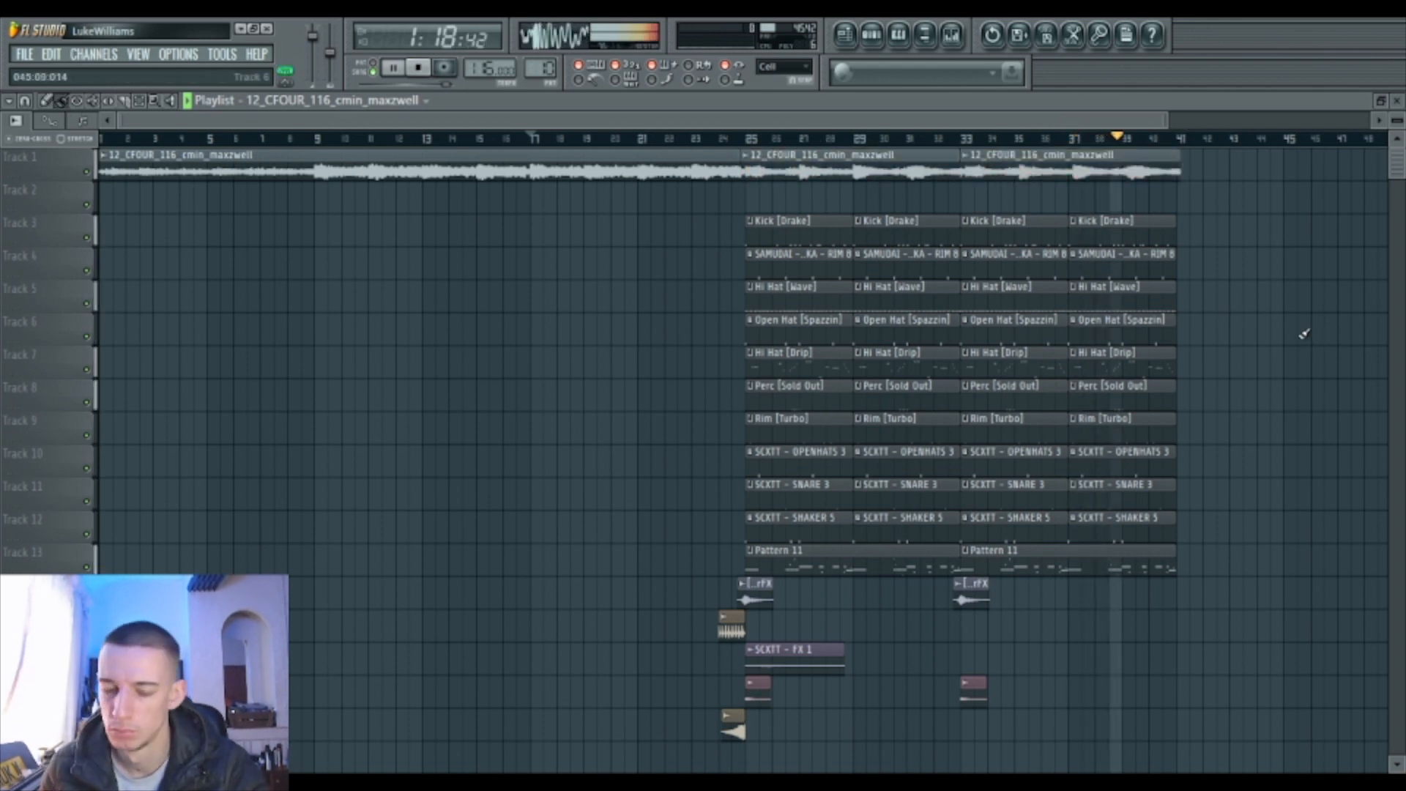